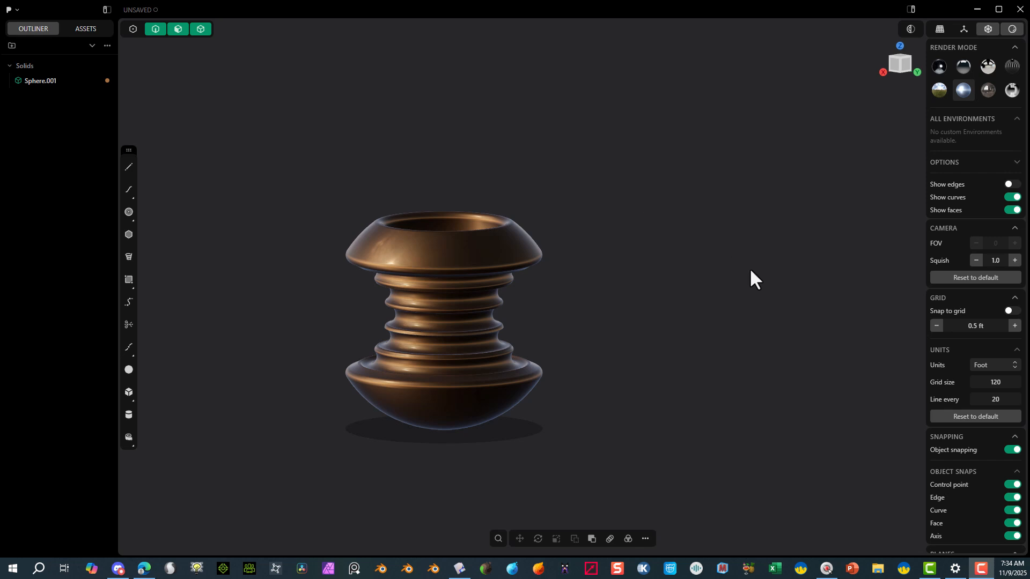
Start a new document to replace the finished vase model.
left_click(8, 9)
left_click(24, 45)
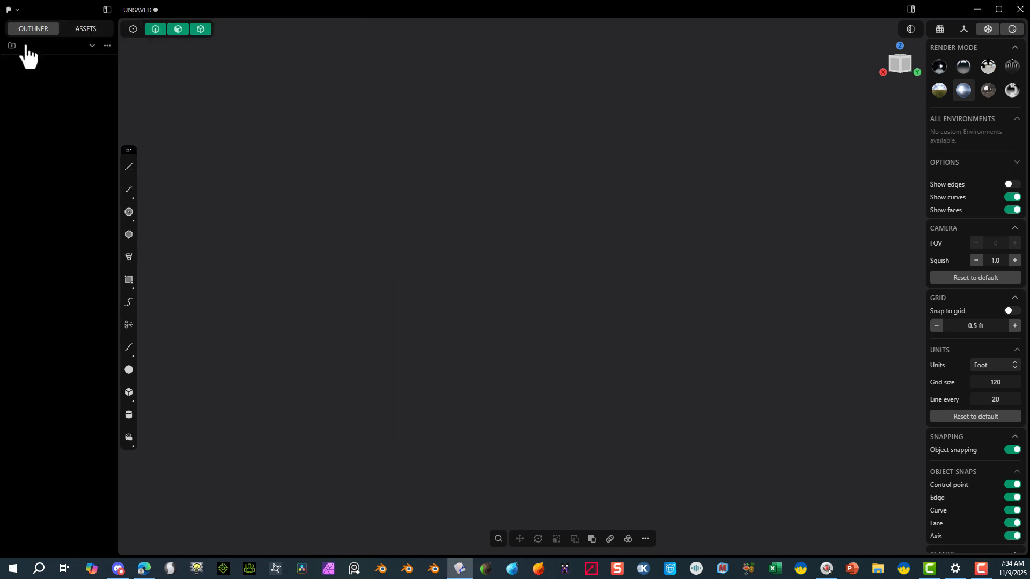
left_click(546, 283)
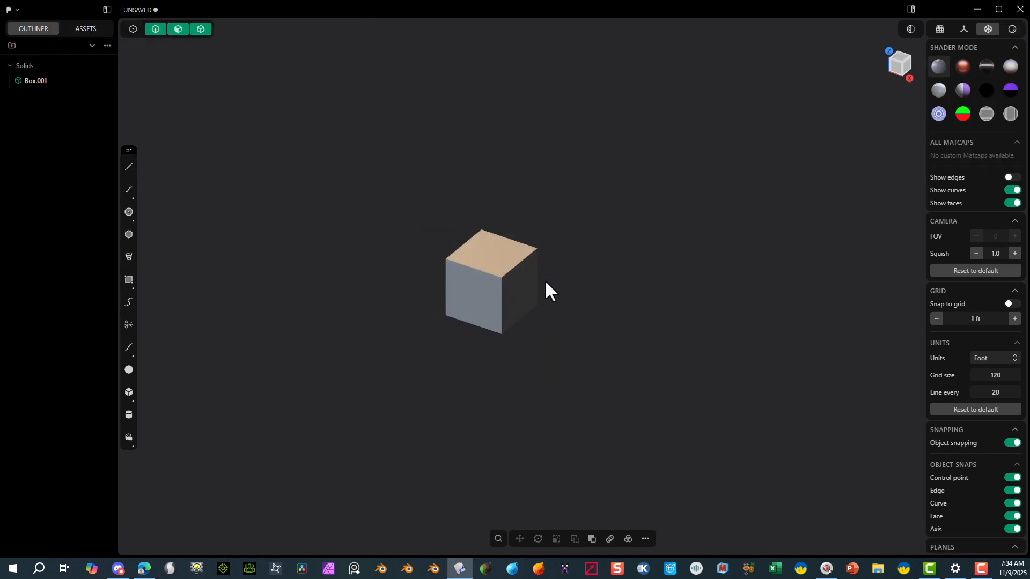
Switch the viewport to perspective with the grid shown and delete the default box.
left_click(940, 29)
left_click(961, 31)
scroll(546, 208, "up", 3)
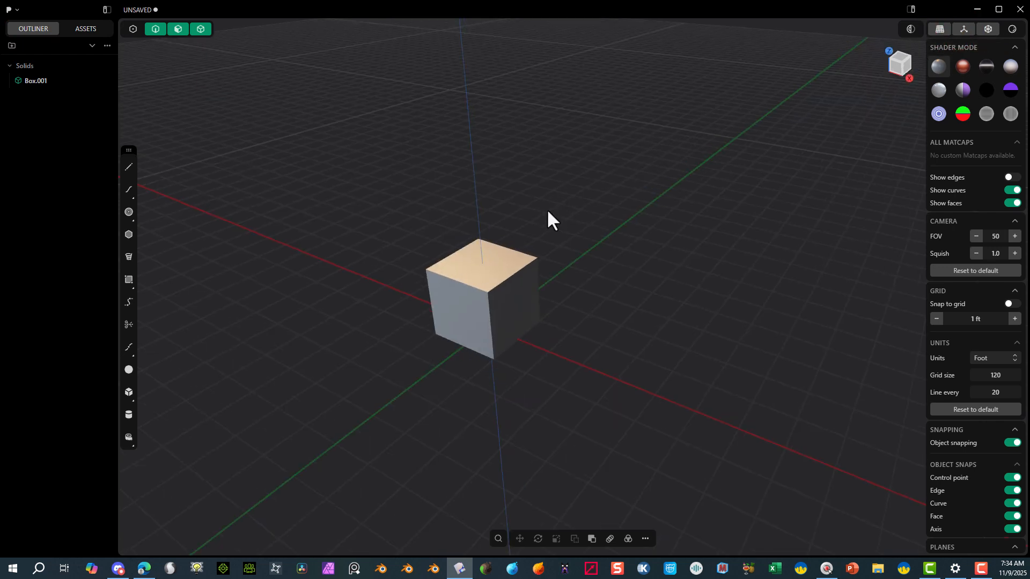
left_click(519, 275)
key("Delete")
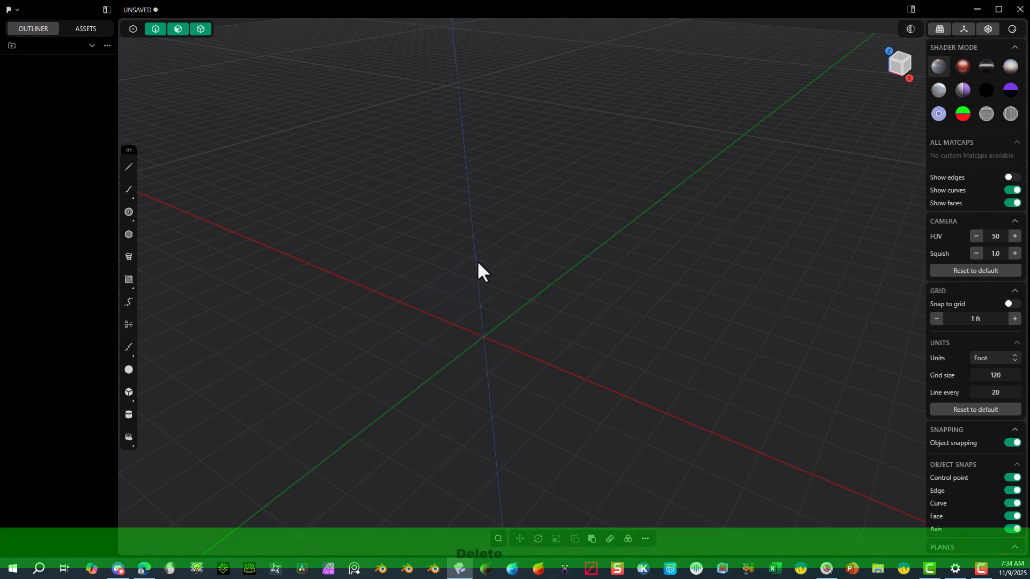
With grid snapping on, create a sphere of 1 ft radius centred on the origin.
left_click(129, 369)
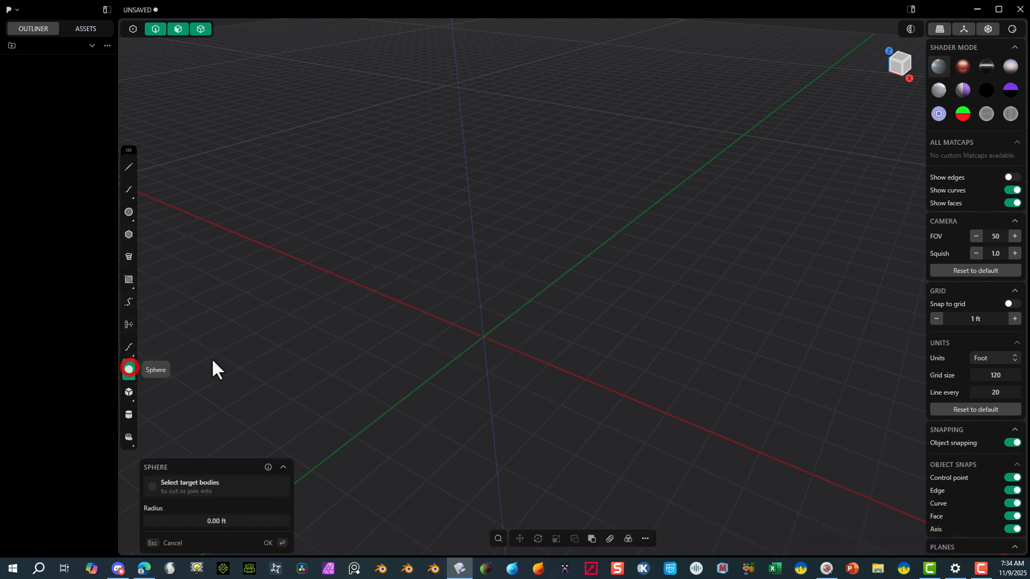
left_click(1014, 304)
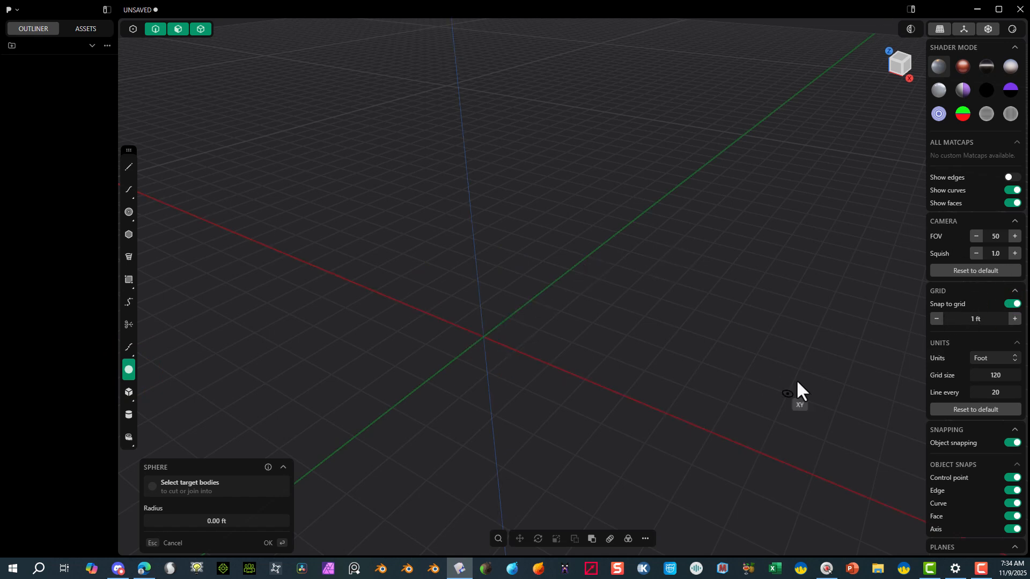
left_click(480, 335)
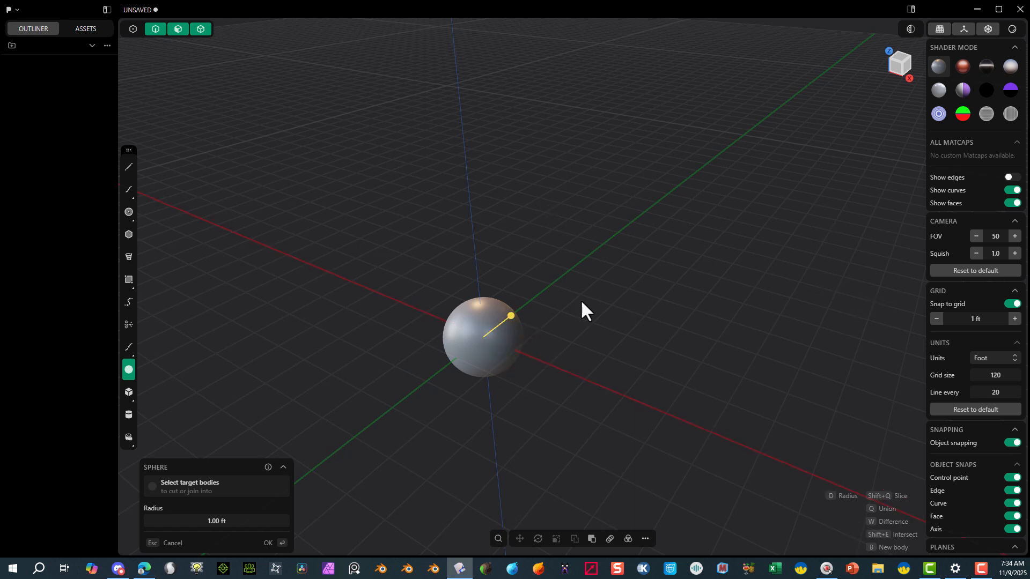
scroll(597, 338, "up", 5)
middle_click_drag(590, 181, 678, 115, "shift")
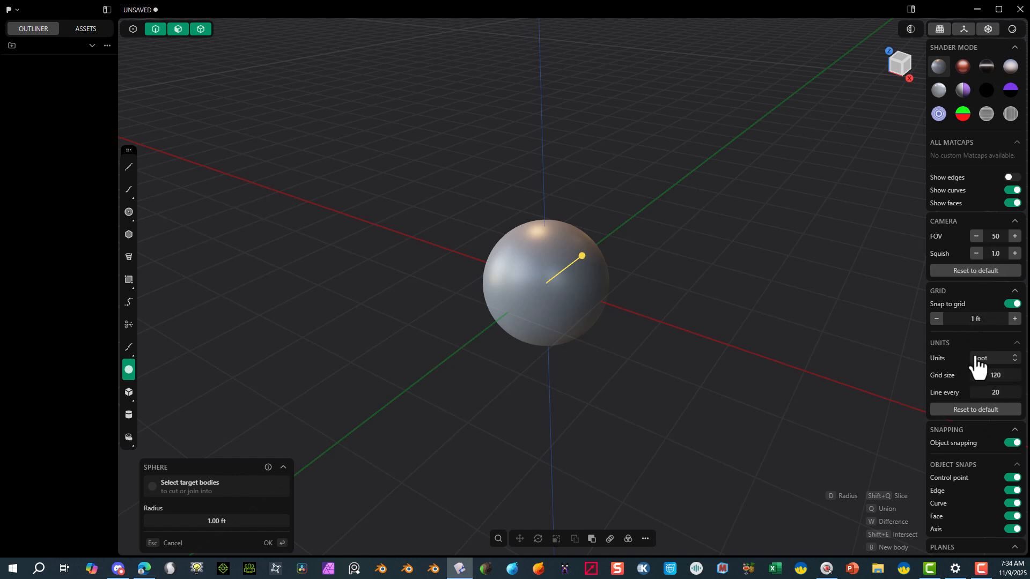
In the front view with a 0.5 ft grid, draw a circle about 1 ft in diameter centred where the sphere's outline meets the positive X axis.
left_click(936, 320)
left_click(892, 68)
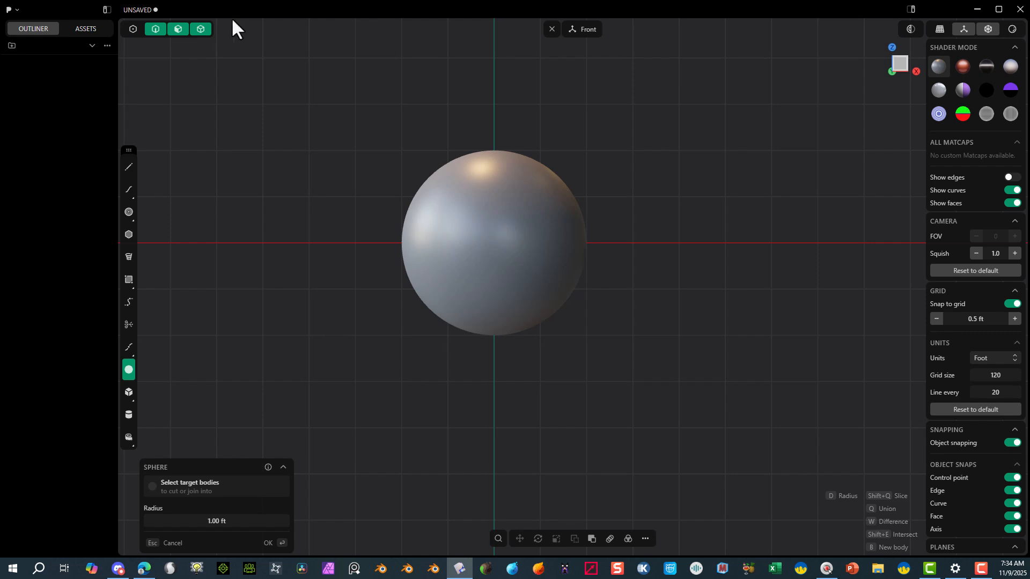
left_click(128, 212)
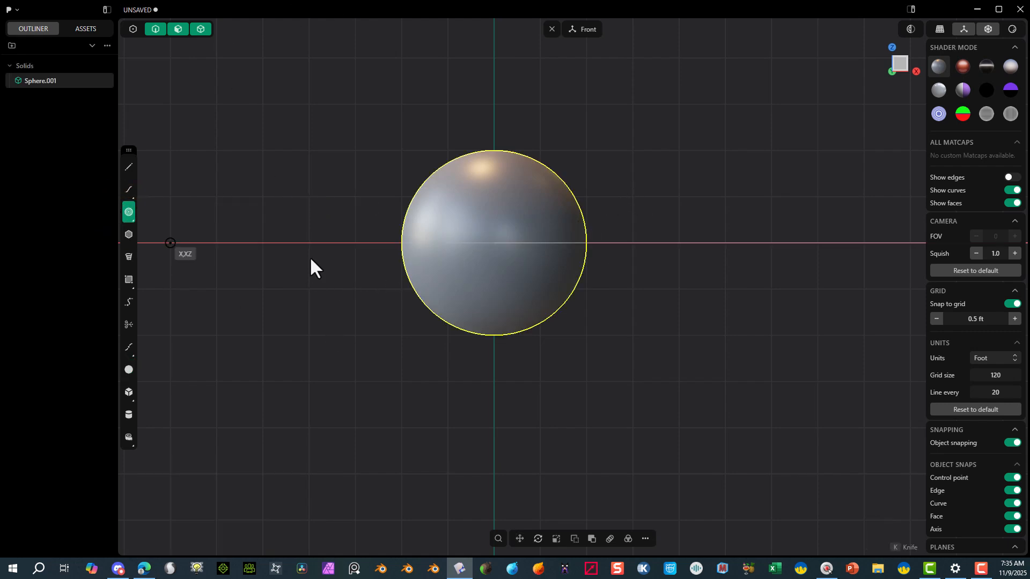
left_click(588, 243)
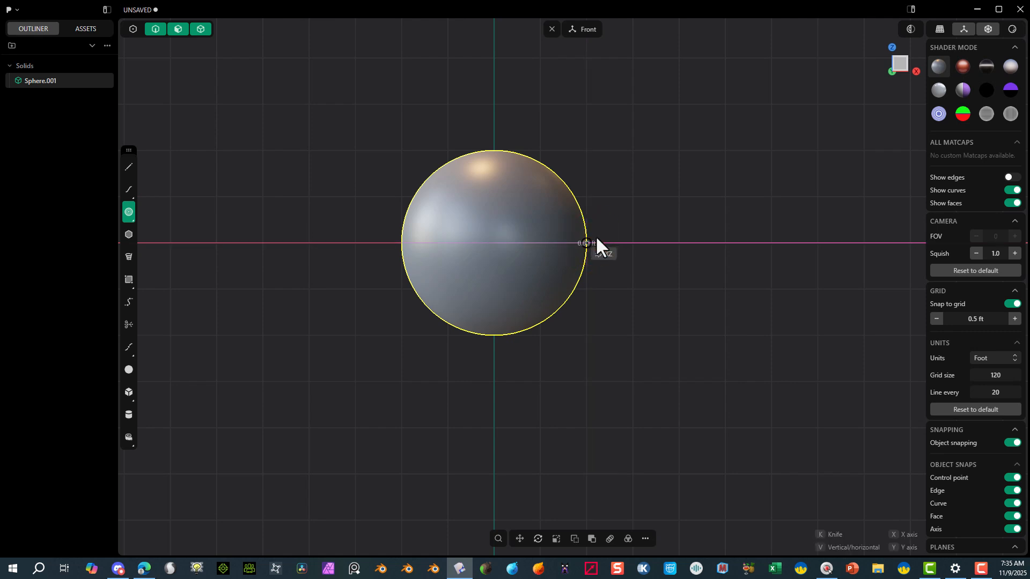
left_click(623, 239)
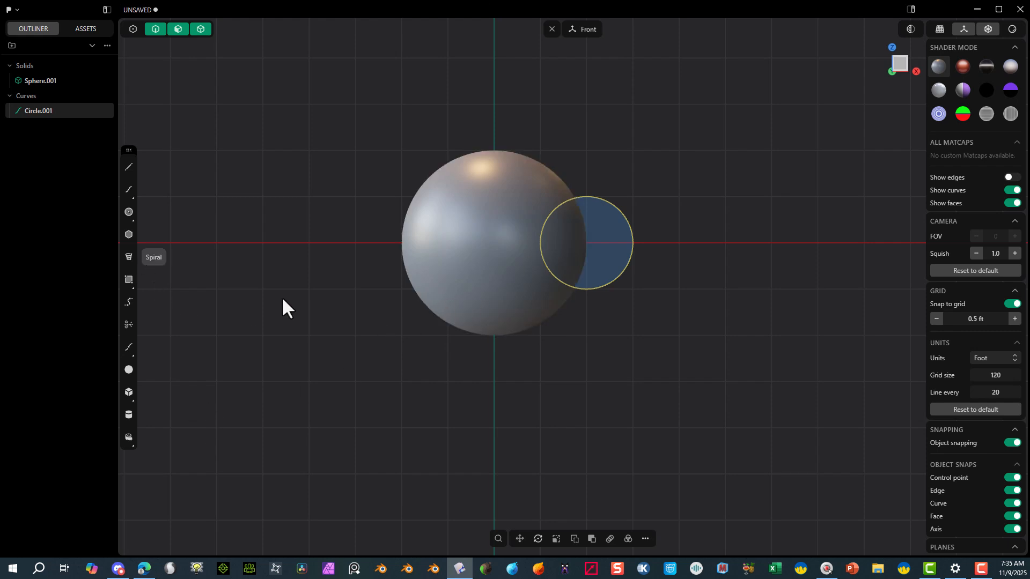
Revolve the circle 360 degrees around the vertical Z axis to form a ring around the sphere.
left_click(645, 538)
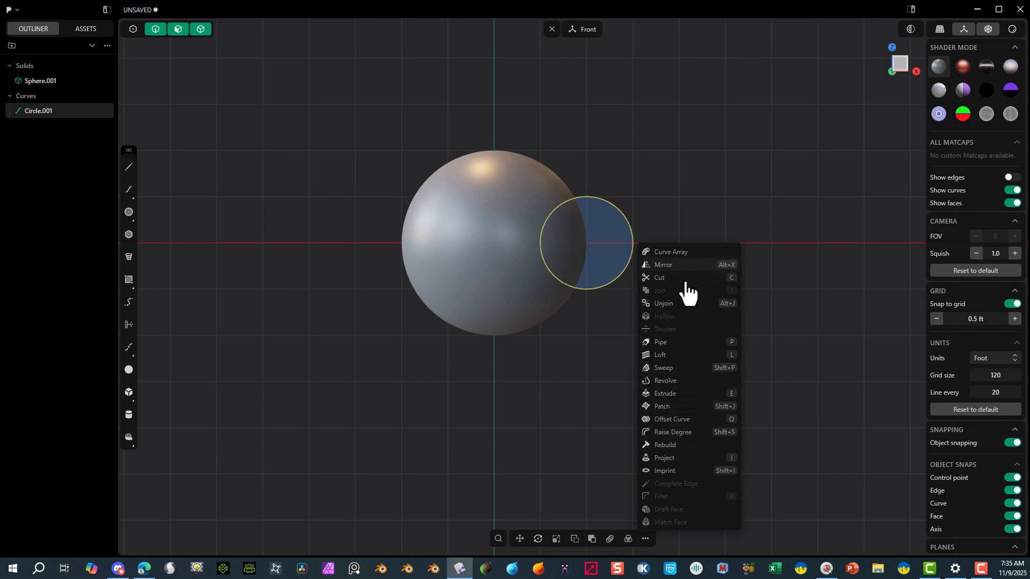
left_click(665, 381)
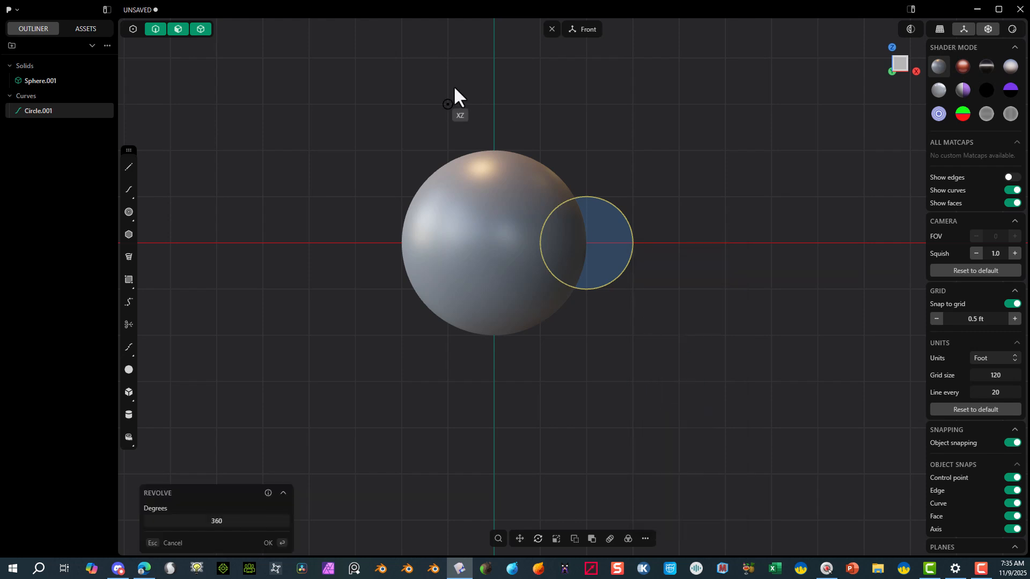
left_click(494, 131)
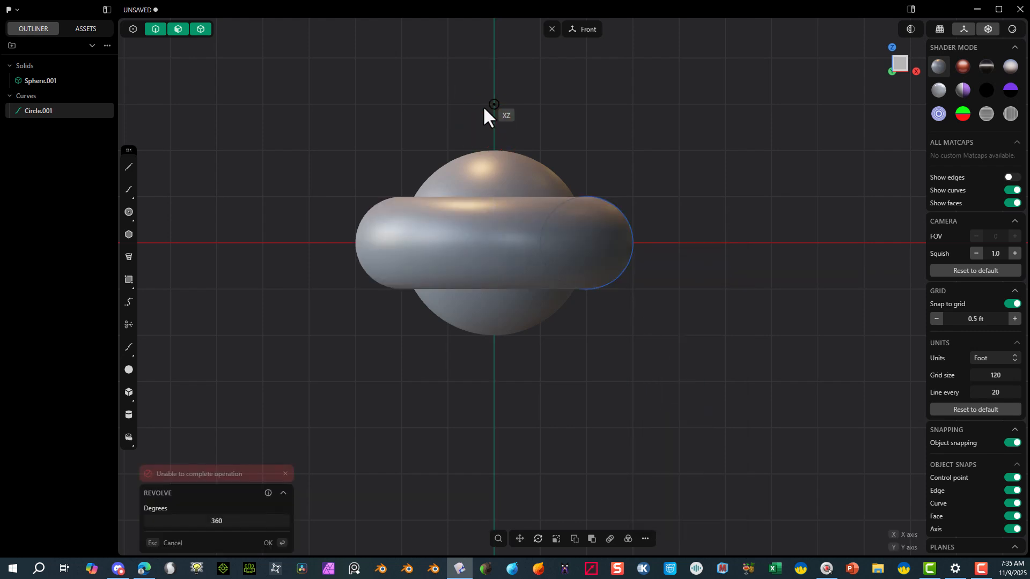
right_click_drag(355, 95, 468, 150)
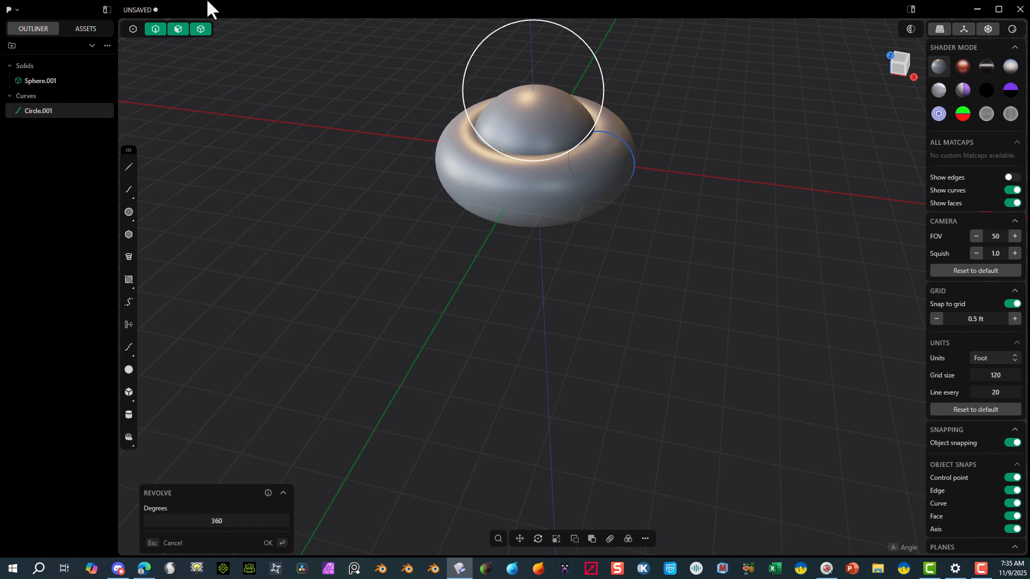
left_click(269, 543)
Subtract the revolved ring from the sphere with a Boolean difference.
left_click(551, 126)
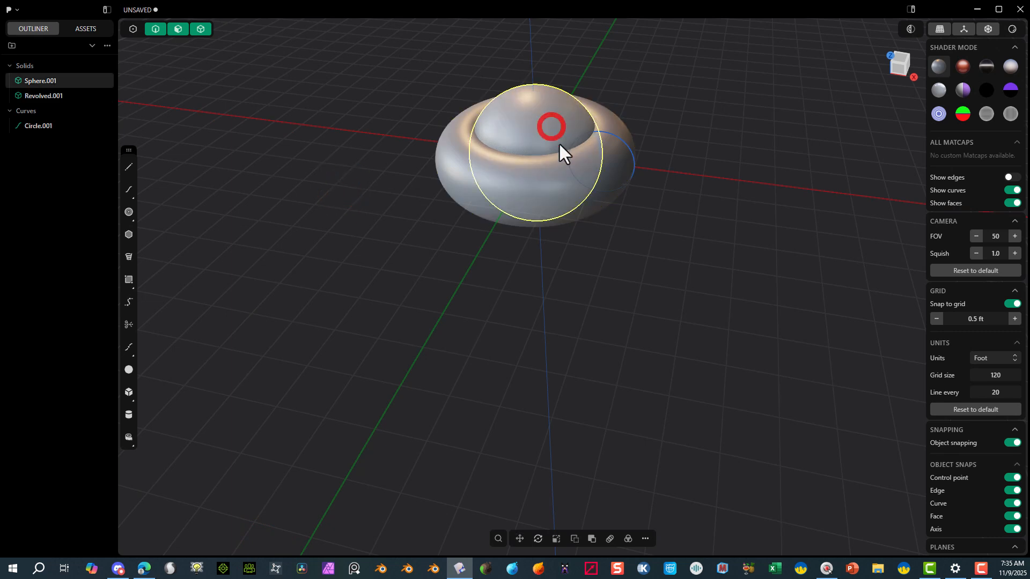
left_click(566, 177, "shift")
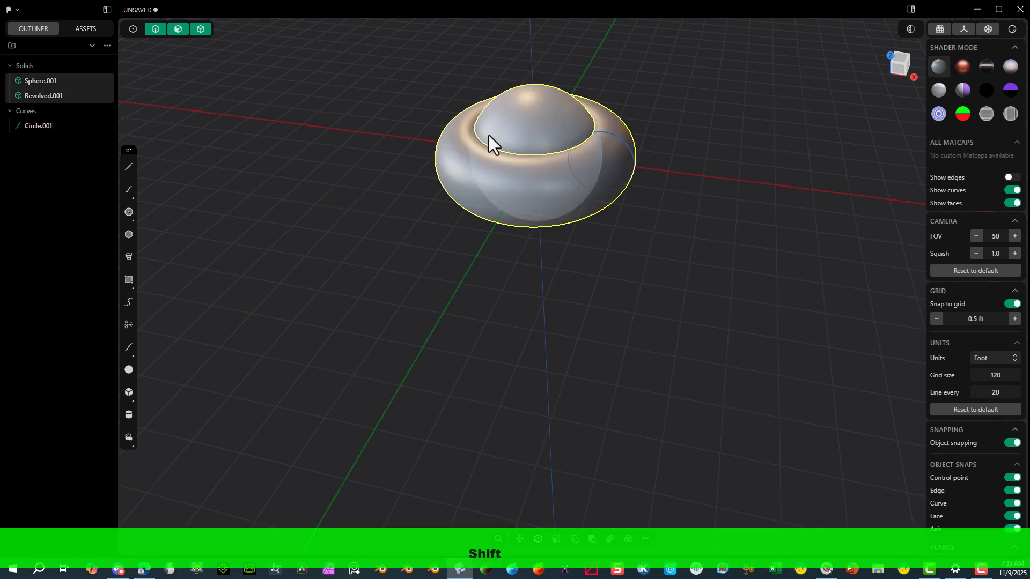
key("q")
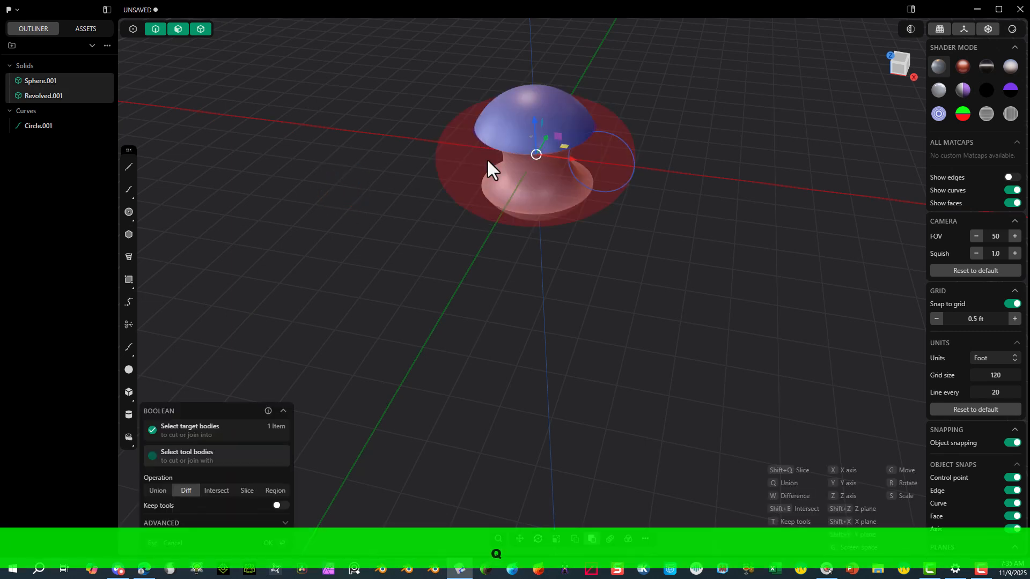
left_click(268, 542)
middle_click_drag(465, 191, 668, 214)
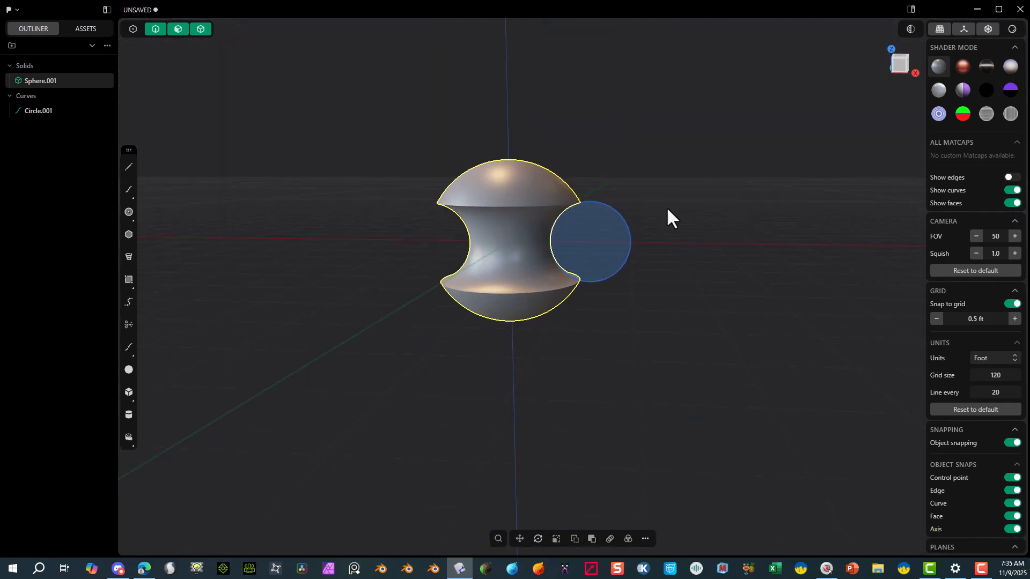
Restrict selection to edges and curves, and delete the leftover profile circle beside the cut sphere.
left_click(156, 30)
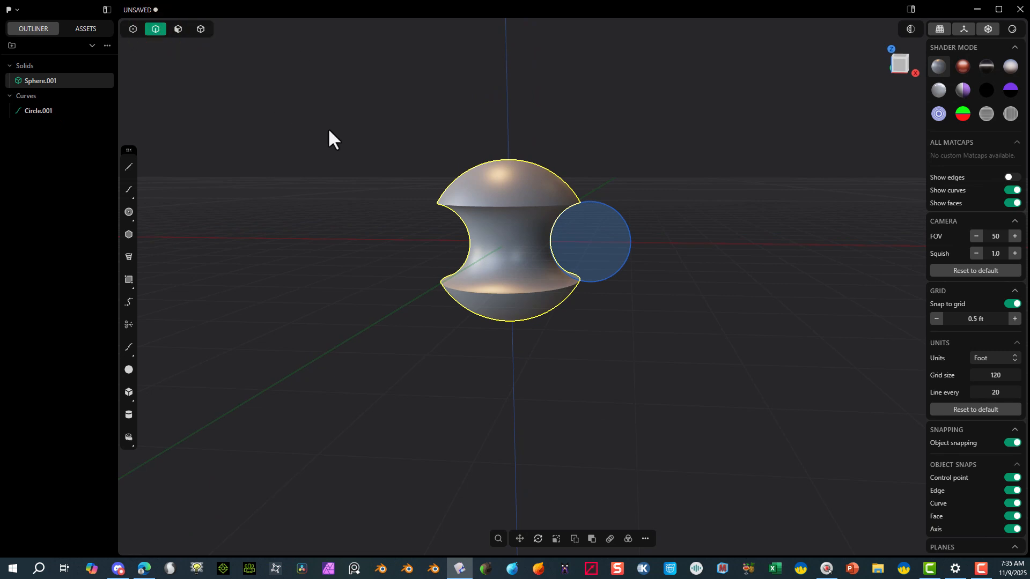
left_click(631, 236)
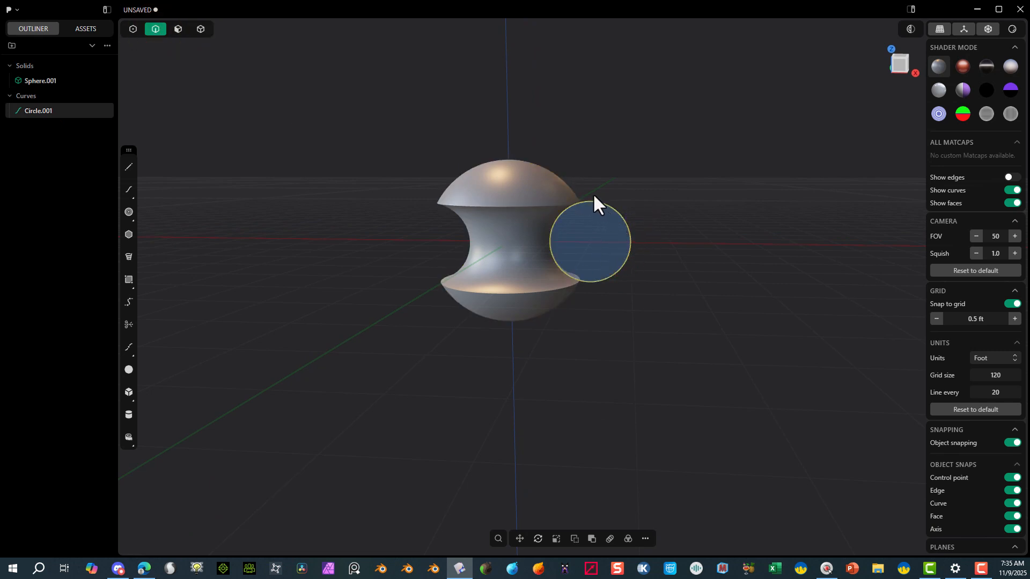
key("Delete")
Fillet the upper and lower rim edges of the groove by about 0.05 ft, with grid snapping off.
scroll(578, 220, "up", 5)
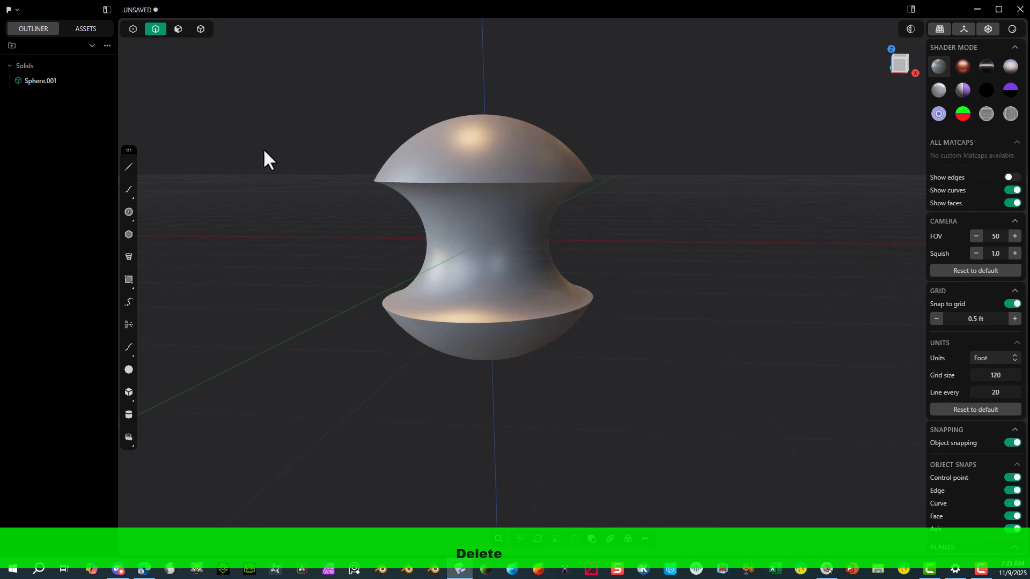
left_click(417, 317)
key("f")
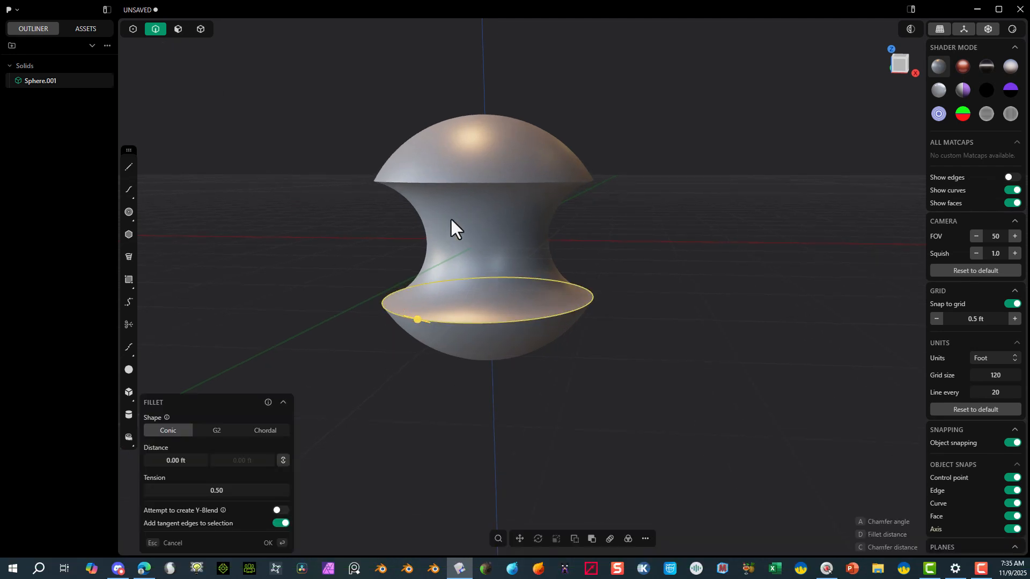
left_click(458, 182, "shift")
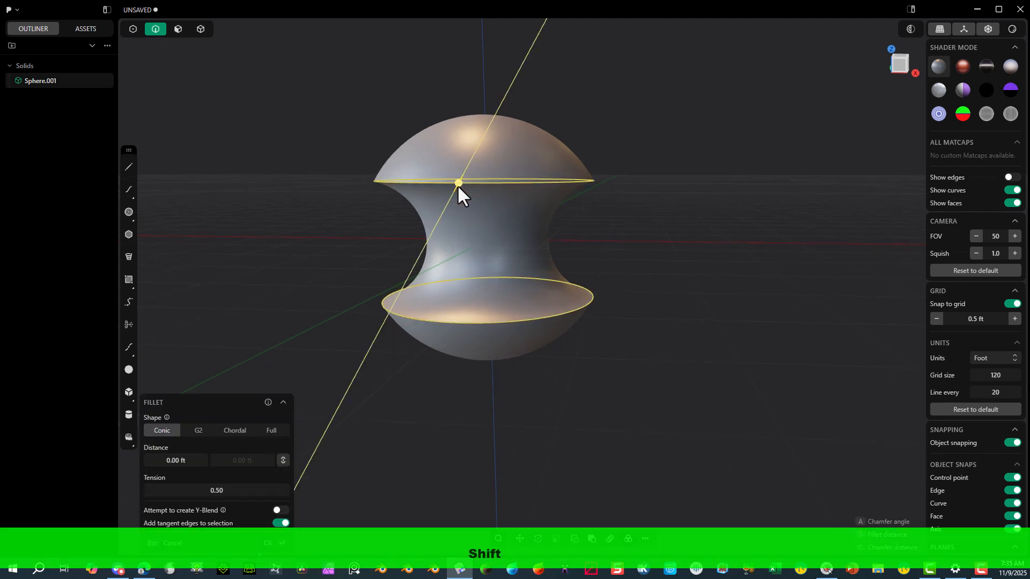
left_click(447, 187)
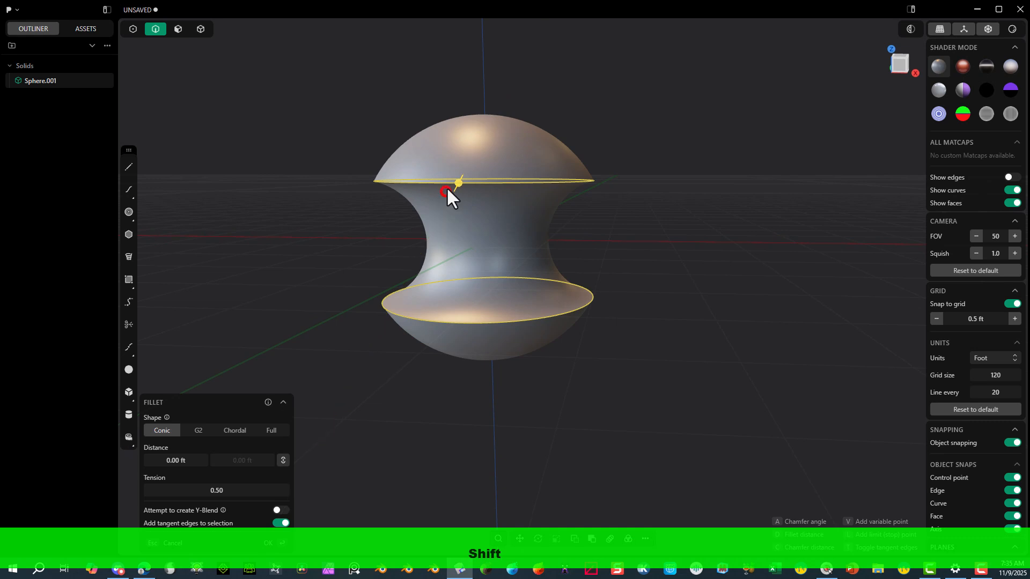
left_click(1012, 304)
left_click_drag(453, 186, 456, 187)
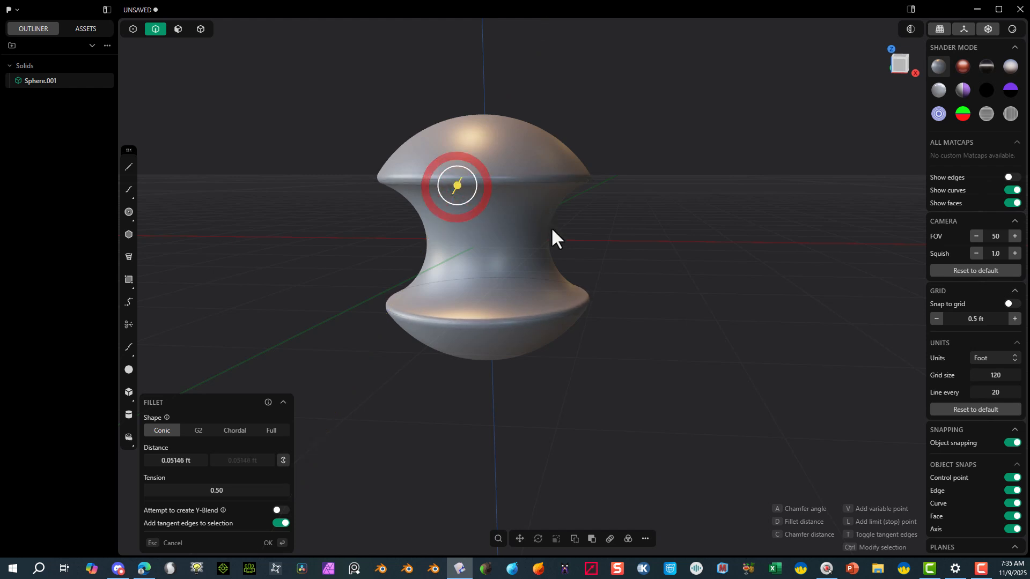
left_click(268, 543)
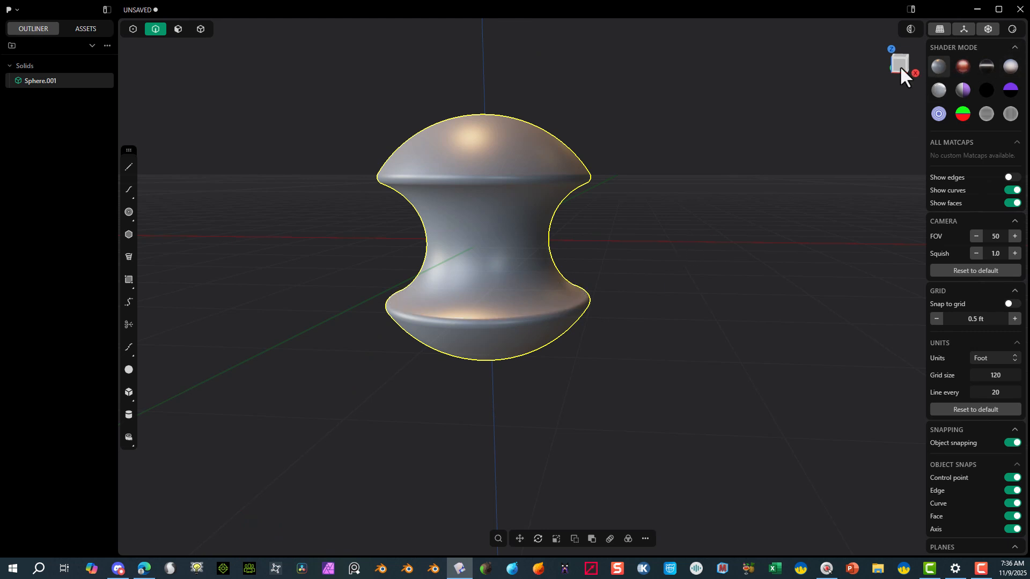
In the front view, snap to a 0.1 ft grid and draw a 0.2 ft diameter circle centred on the waist's outline at the positive X axis.
left_click(899, 64)
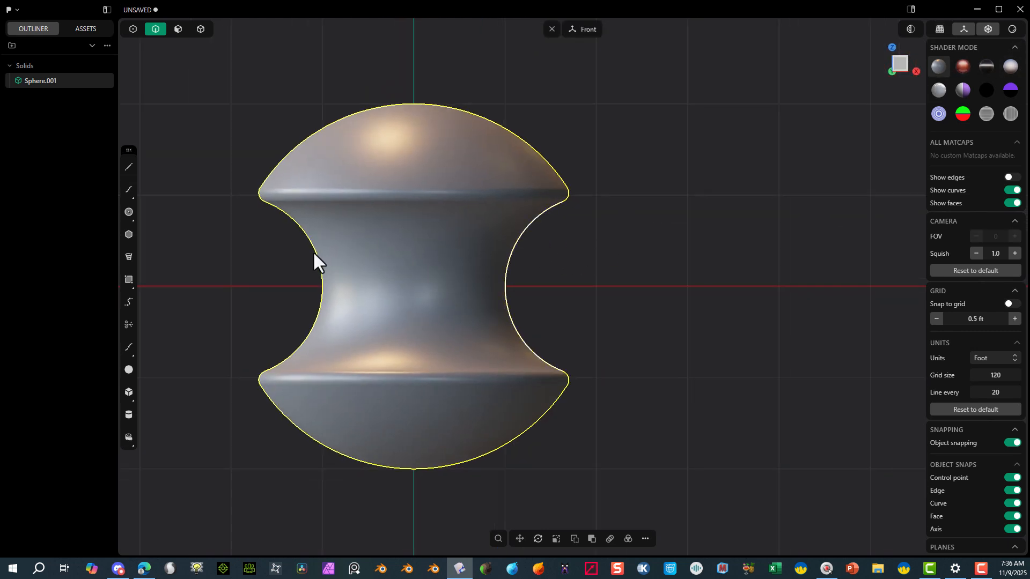
left_click(936, 319)
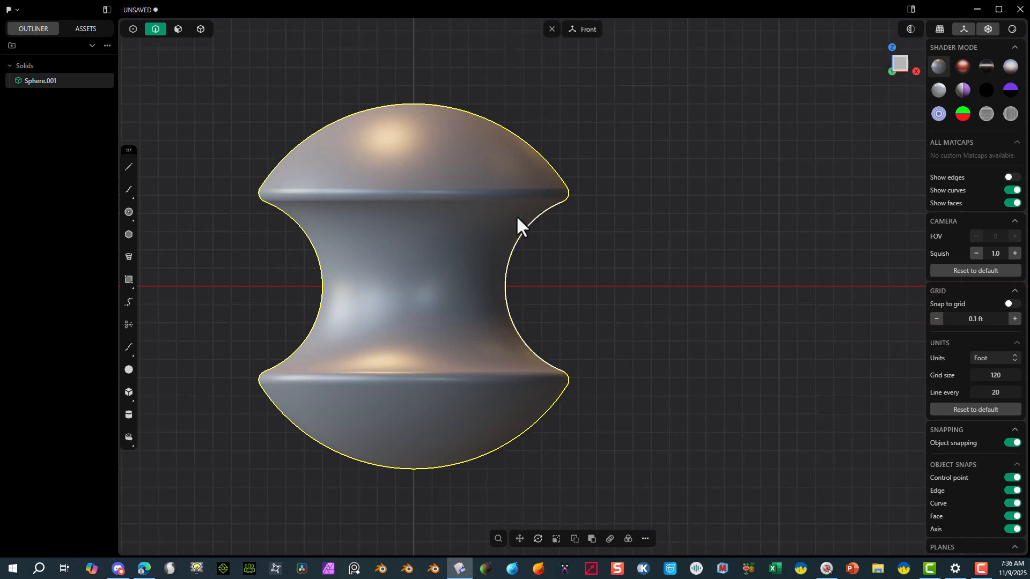
left_click(129, 212)
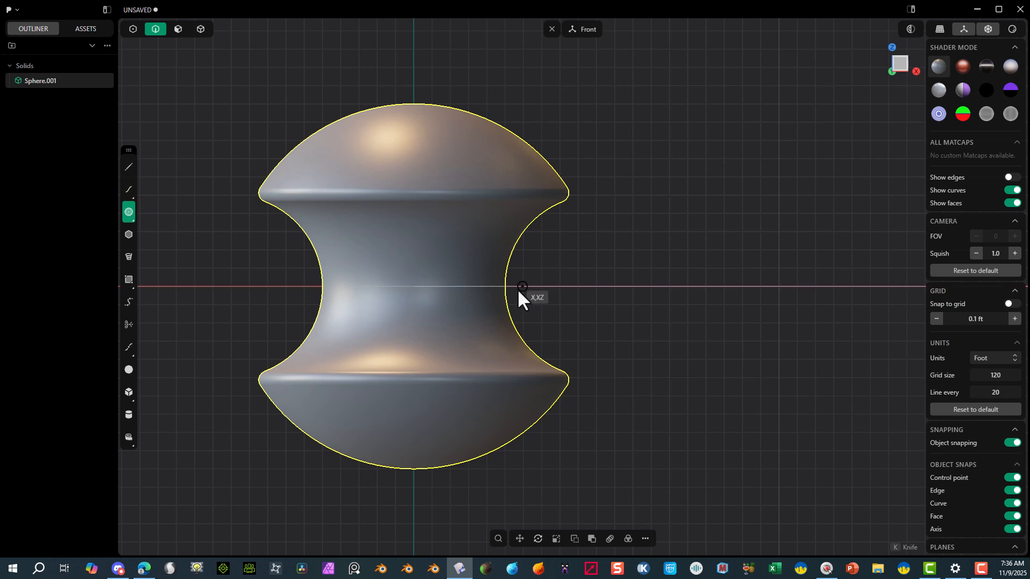
left_click(1011, 304)
left_click(507, 288)
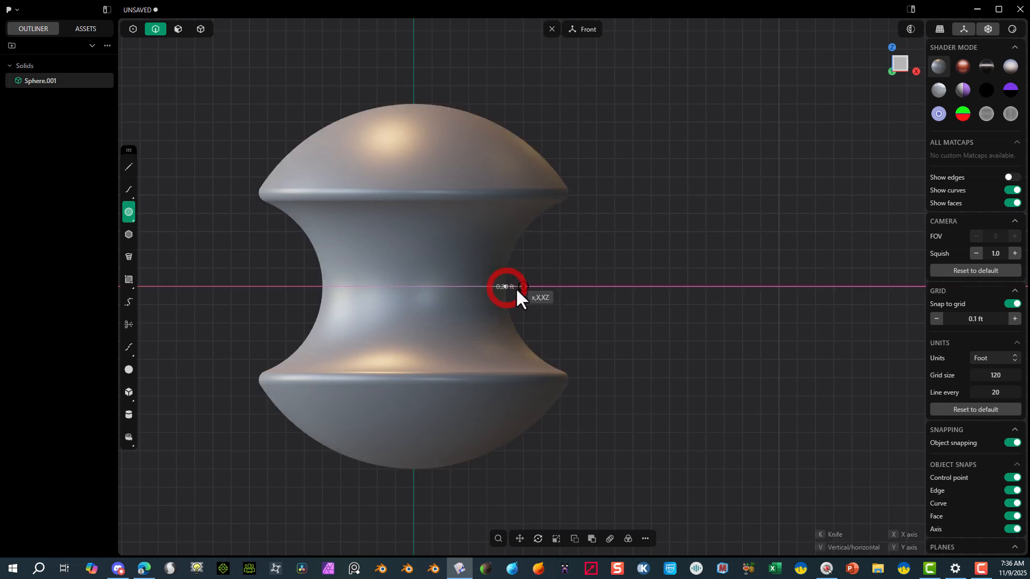
left_click(520, 288)
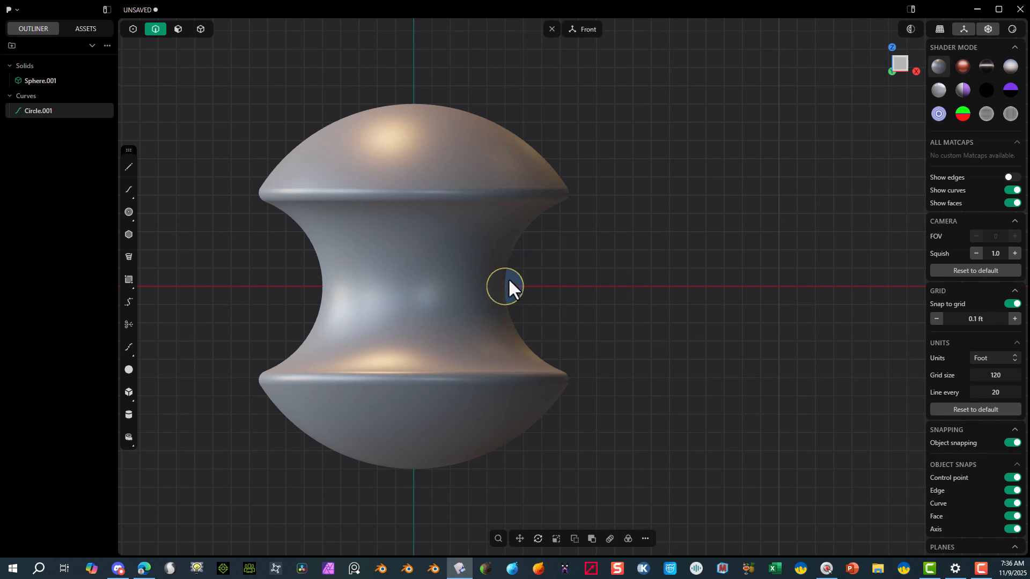
Duplicate the 0.2 ft circle and freestyle-move the copy from its centre up onto the waist's curved outline.
key("shift")
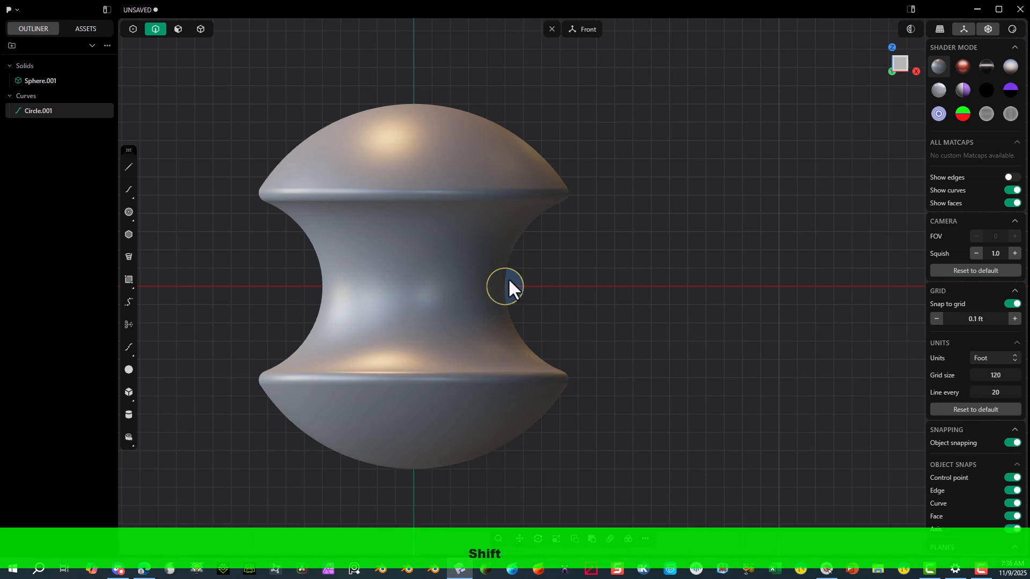
key("shift+d")
key("g")
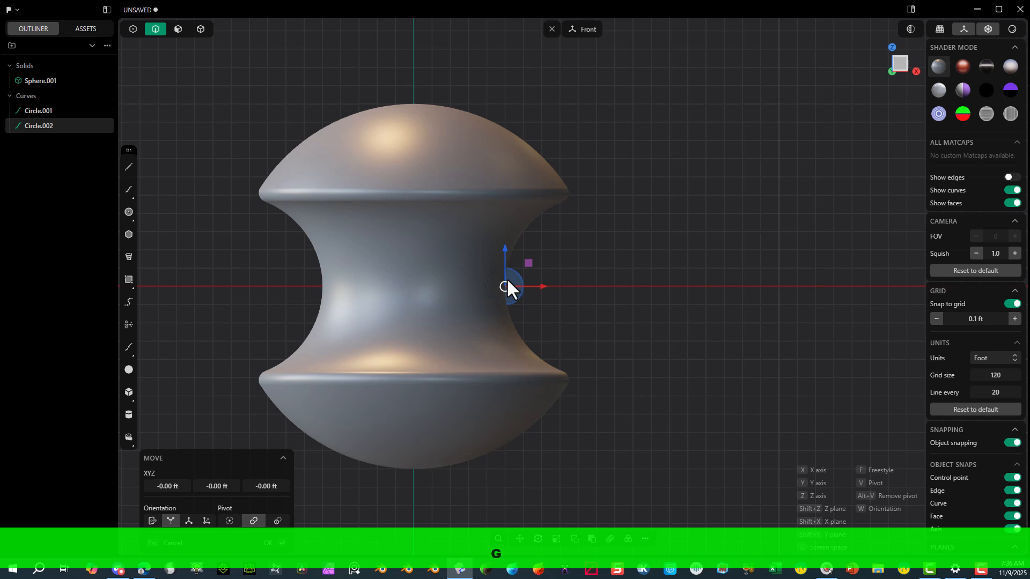
key("f")
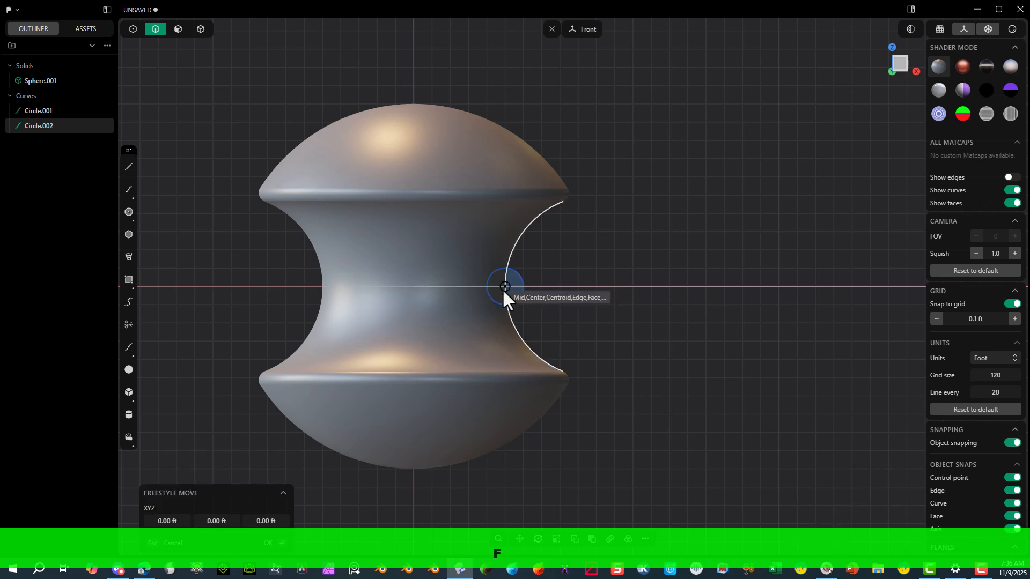
left_click(521, 241)
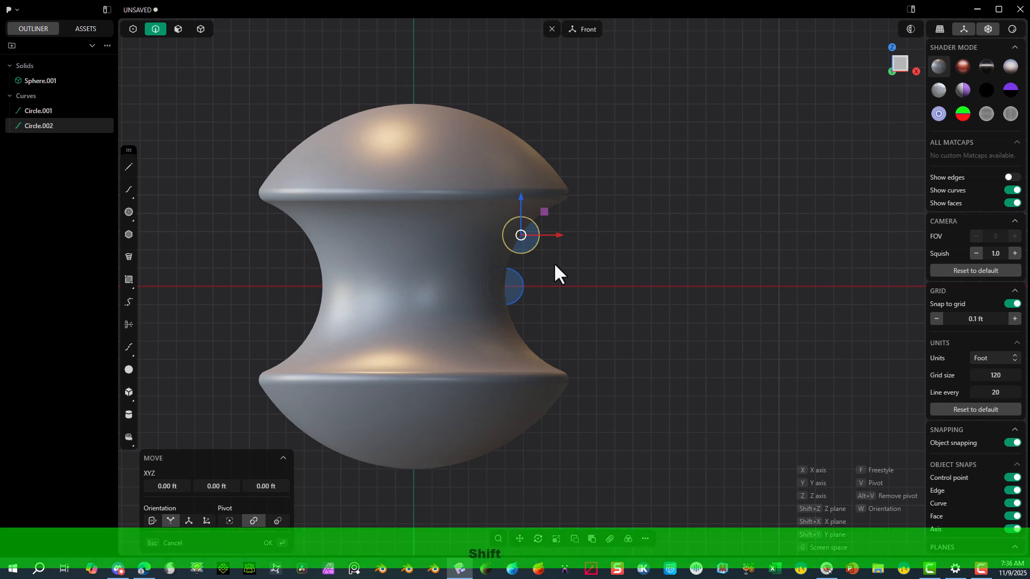
Duplicate the raised circle and freestyle-move the copy about 0.13 ft in X and Z, onto the waist's outline near the upper rim.
key("shift+d")
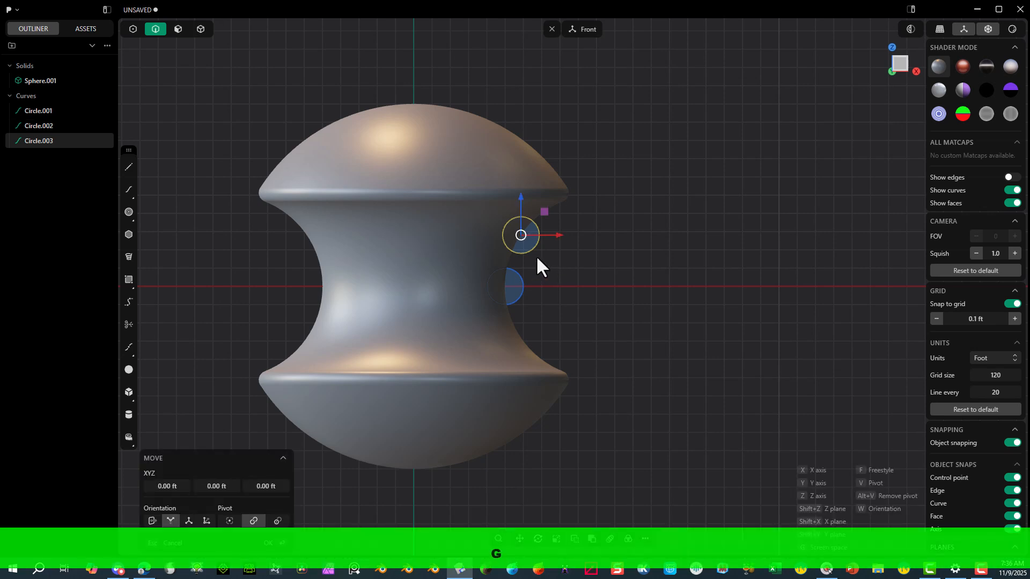
key("f")
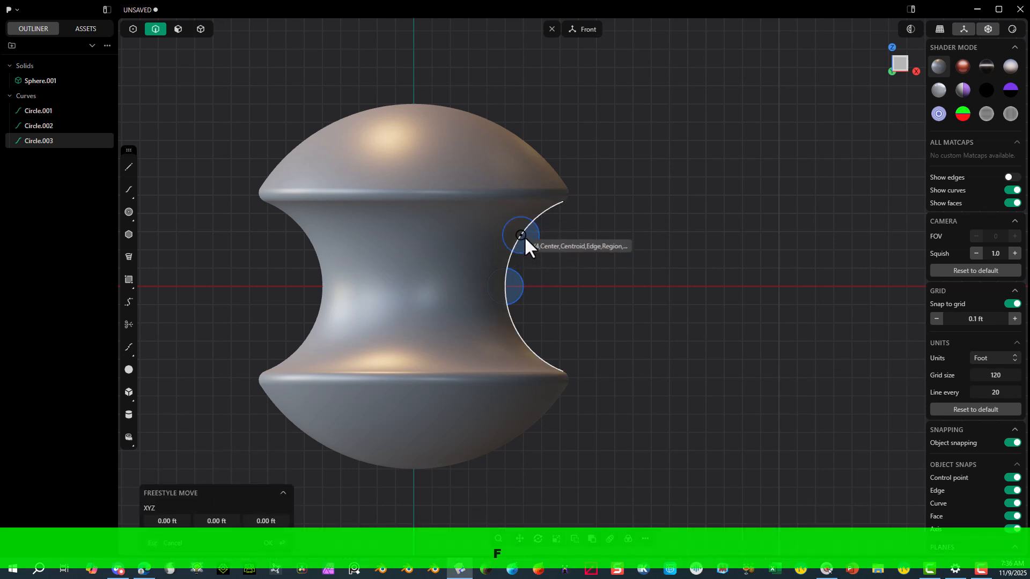
left_click(523, 236)
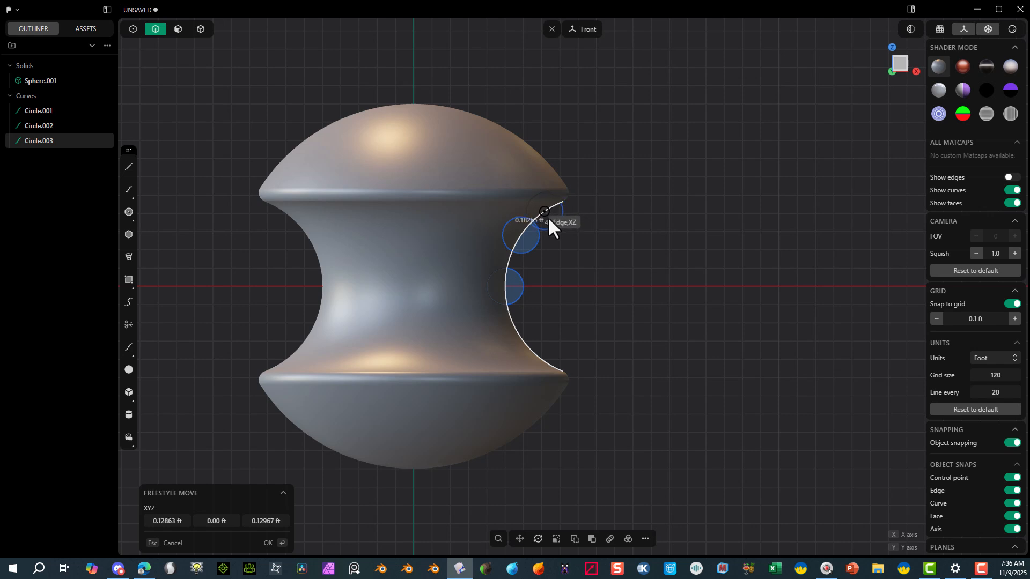
left_click(546, 218)
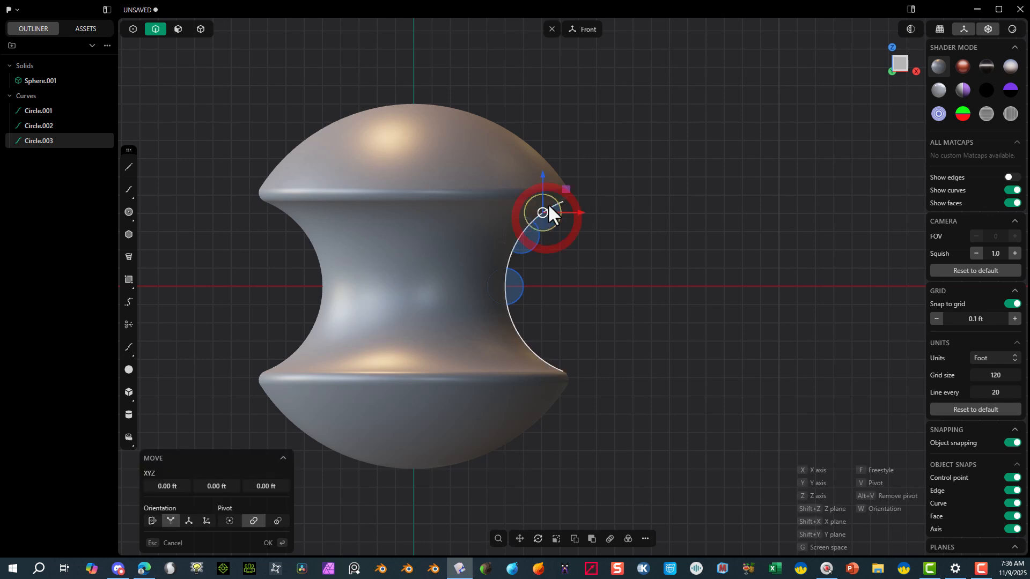
Freestyle-move the circle between the other two about -0.03 ft in X and -0.05 ft in Z, keeping its centre on the waist's outline.
left_click(531, 252)
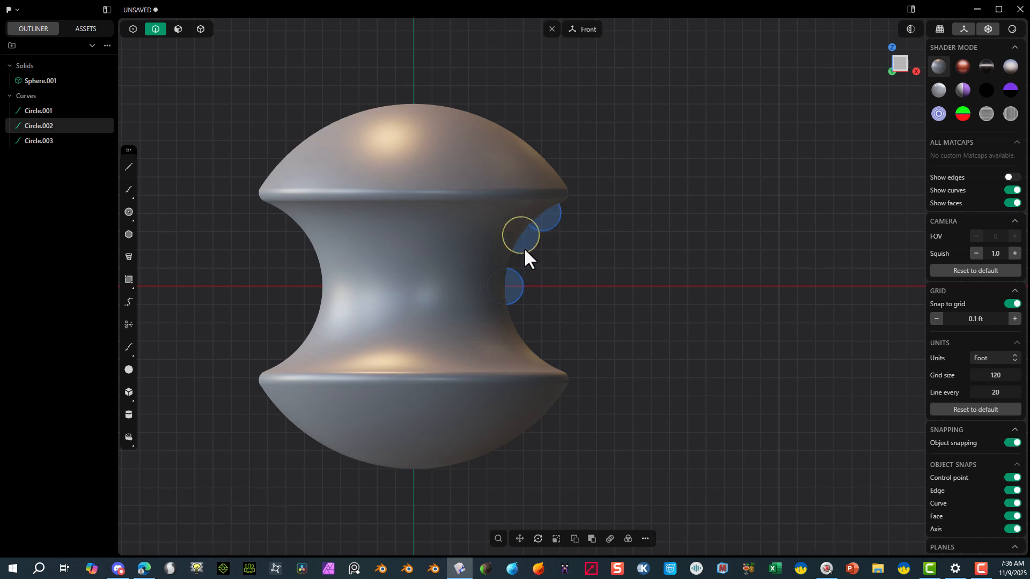
key("g")
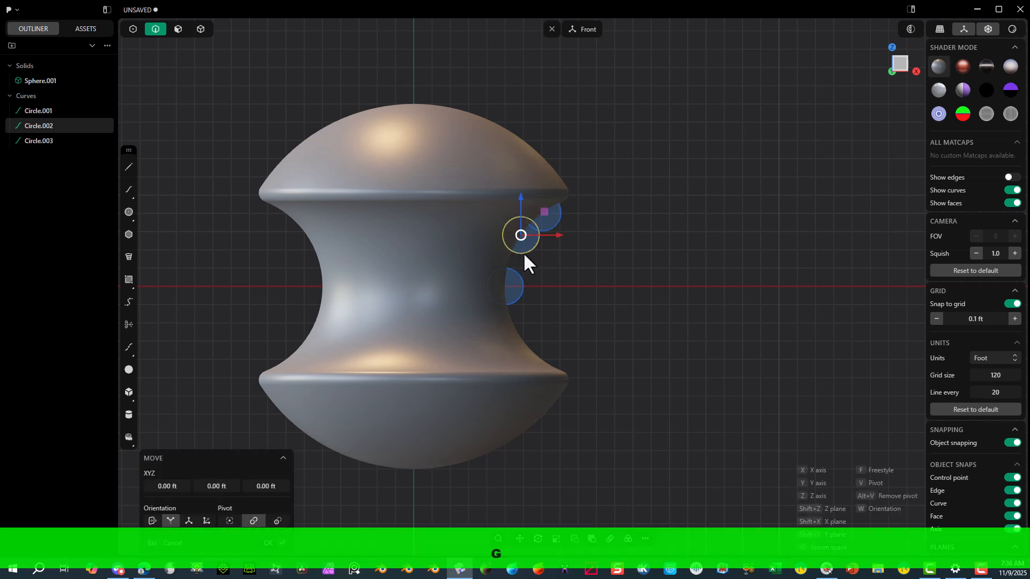
key("f")
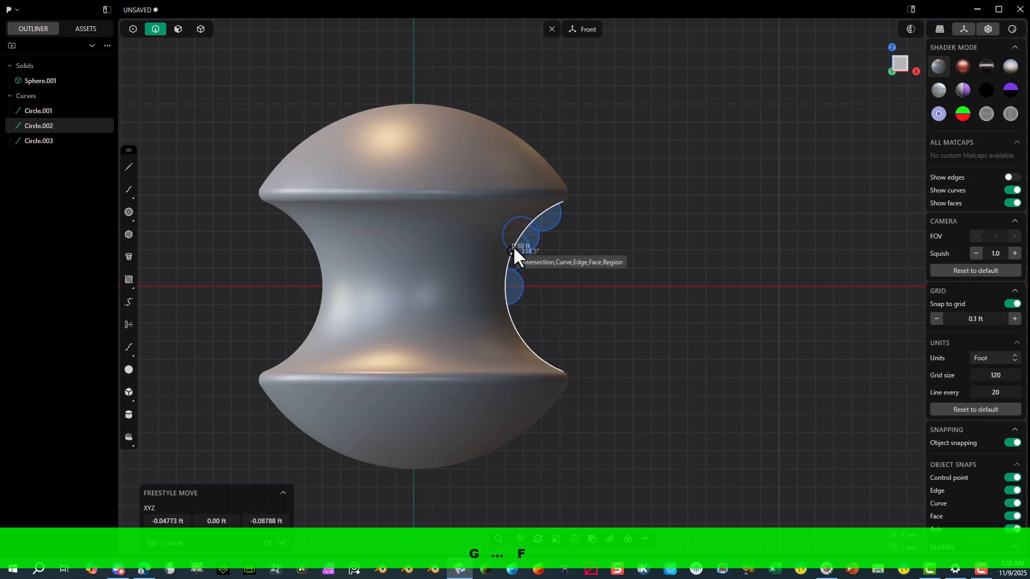
scroll(517, 244, "up", 5)
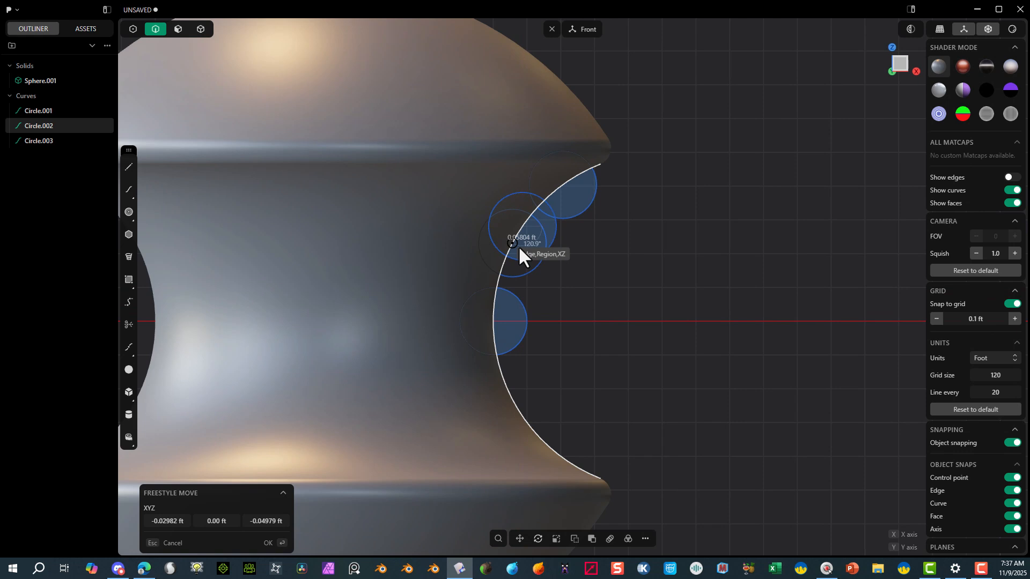
left_click(518, 245)
scroll(606, 263, "down", 5)
left_click(666, 245)
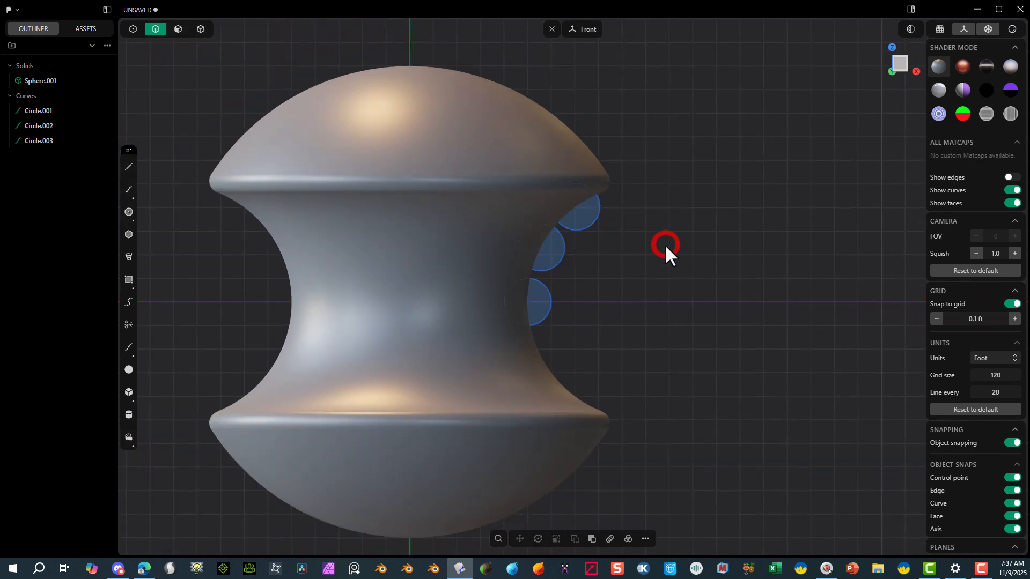
Try to fine-tune the middle circle's position on the waist's outline with another freestyle move from its centre.
left_click(556, 268)
scroll(559, 276, "up", 2)
scroll(552, 271, "up", 3)
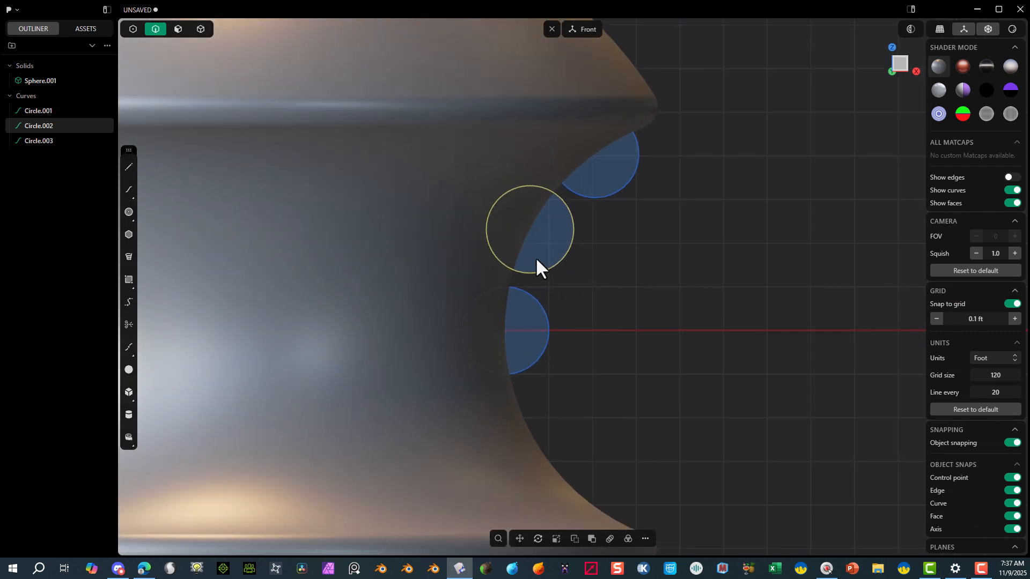
key("g")
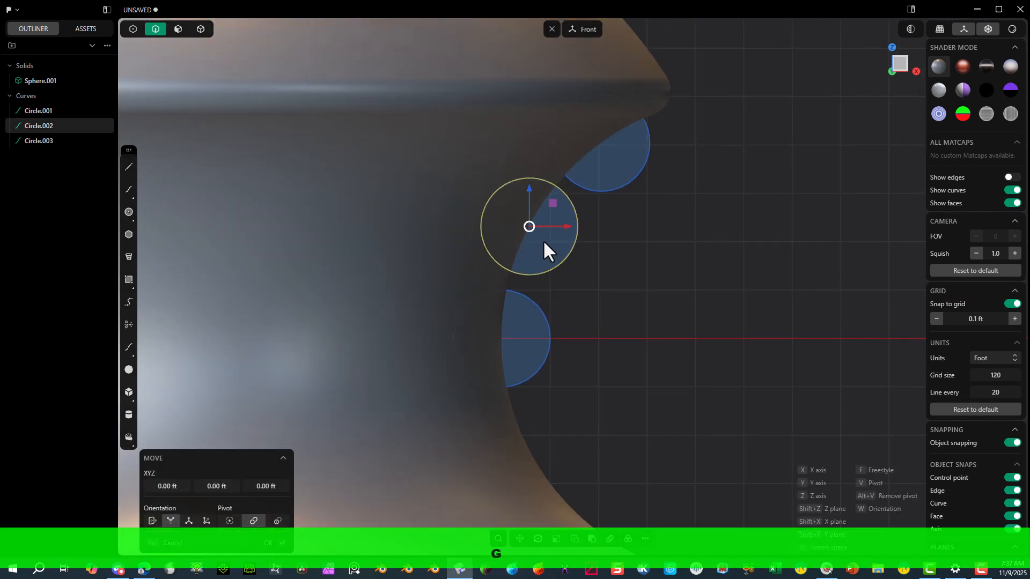
key("f")
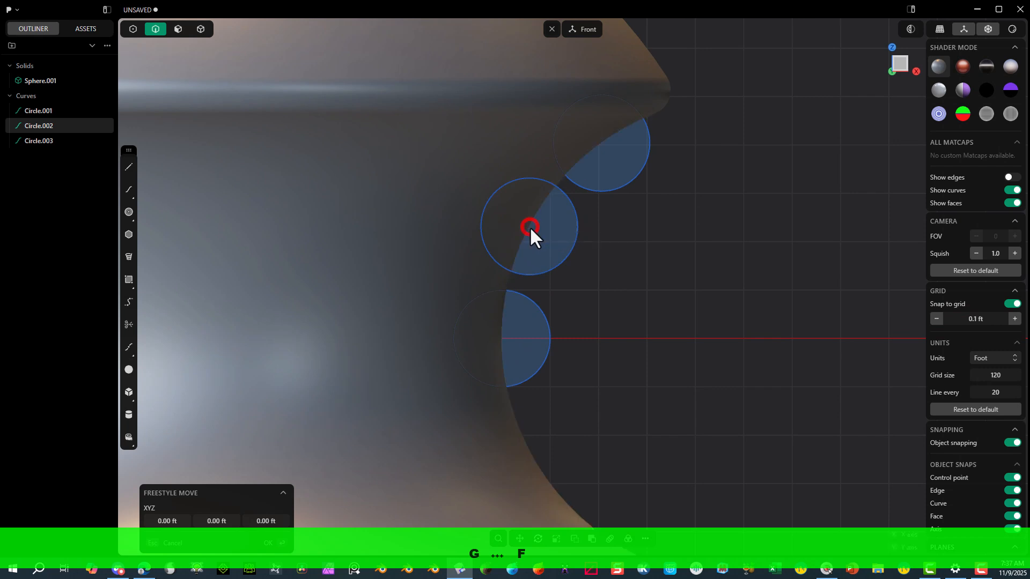
scroll(527, 236, "up", 1)
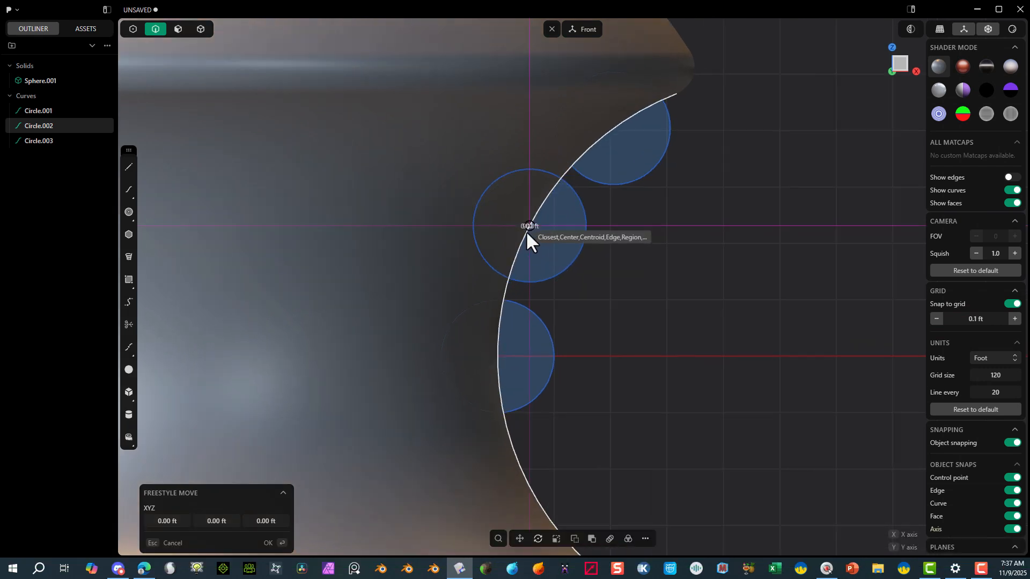
scroll(525, 230, "up", 4)
left_click(526, 231)
key("g")
scroll(613, 242, "down", 2)
scroll(638, 274, "down", 1)
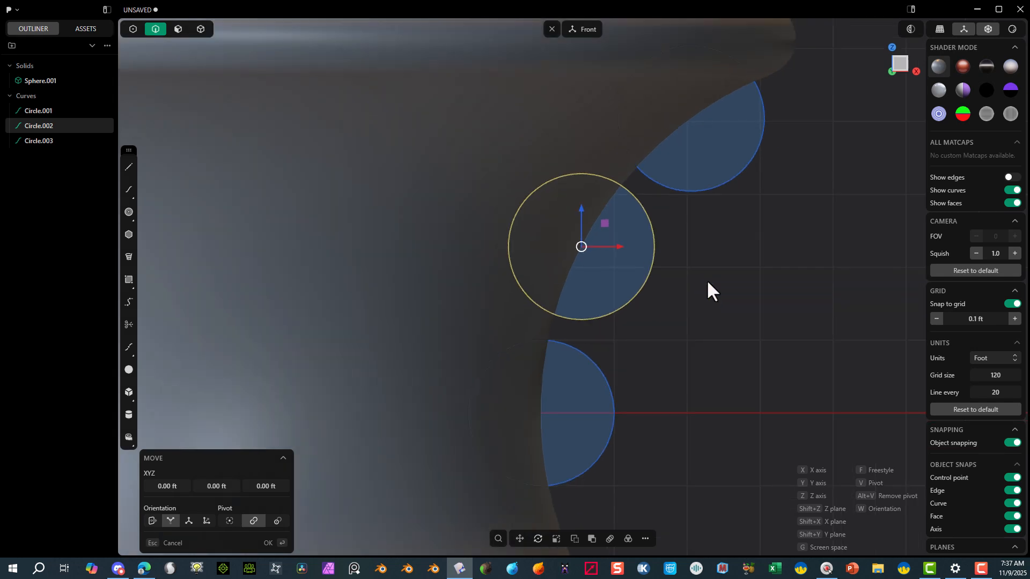
key("Escape")
key("Escape")
Mirror the two circles above the X axis downward across the horizontal plane through the origin.
left_click_drag(760, 186, 639, 281)
scroll(702, 346, "down", 3)
scroll(693, 368, "down", 3)
right_click_drag(830, 388, 760, 306)
left_click(642, 542)
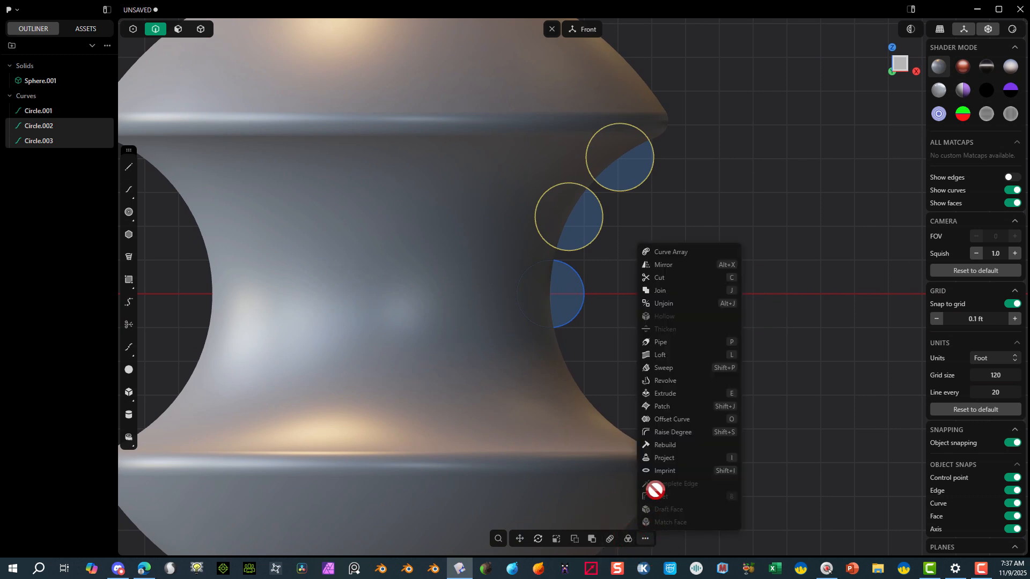
left_click(667, 268)
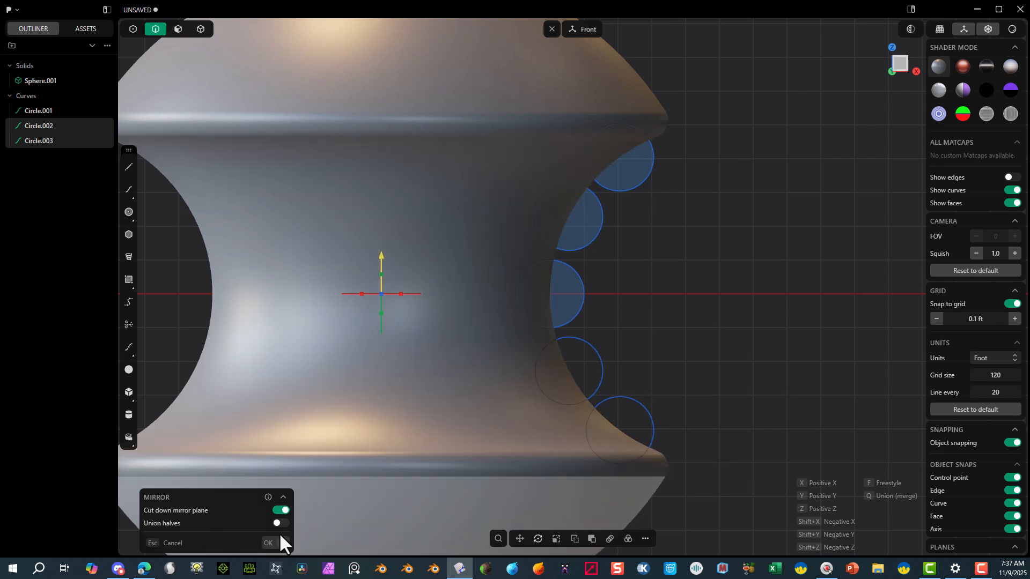
left_click(279, 541)
scroll(673, 317, "down", 5)
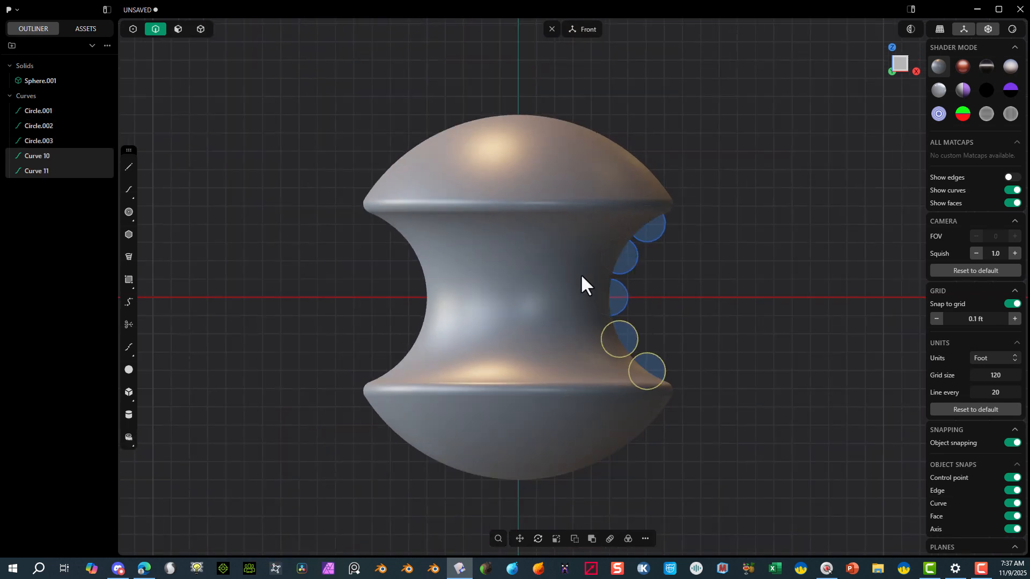
left_click(685, 296)
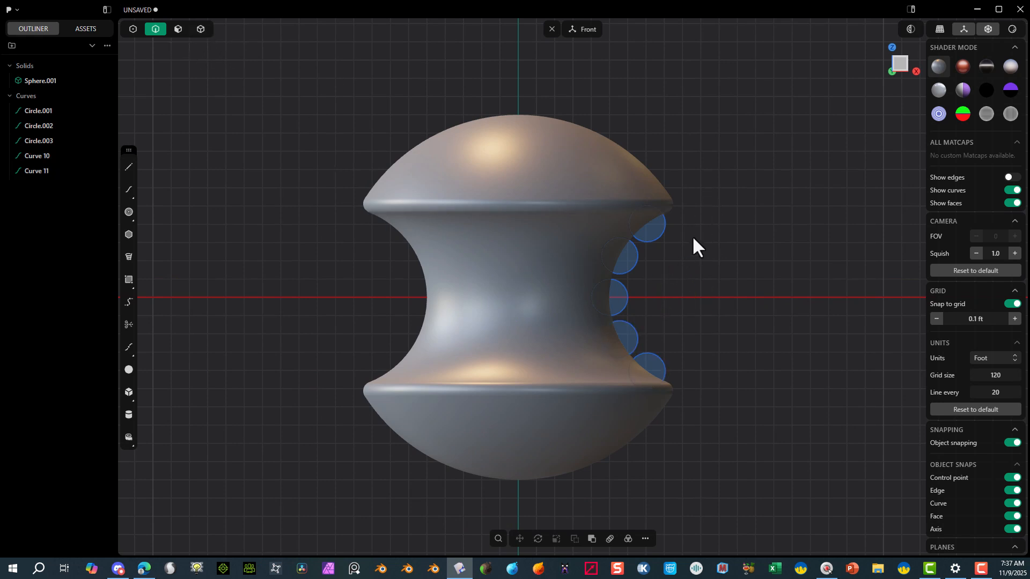
Revolve all five circles along the waist 360 degrees about the solid's vertical centre axis.
left_click_drag(651, 301, 637, 305)
left_click(273, 134)
left_click(657, 236)
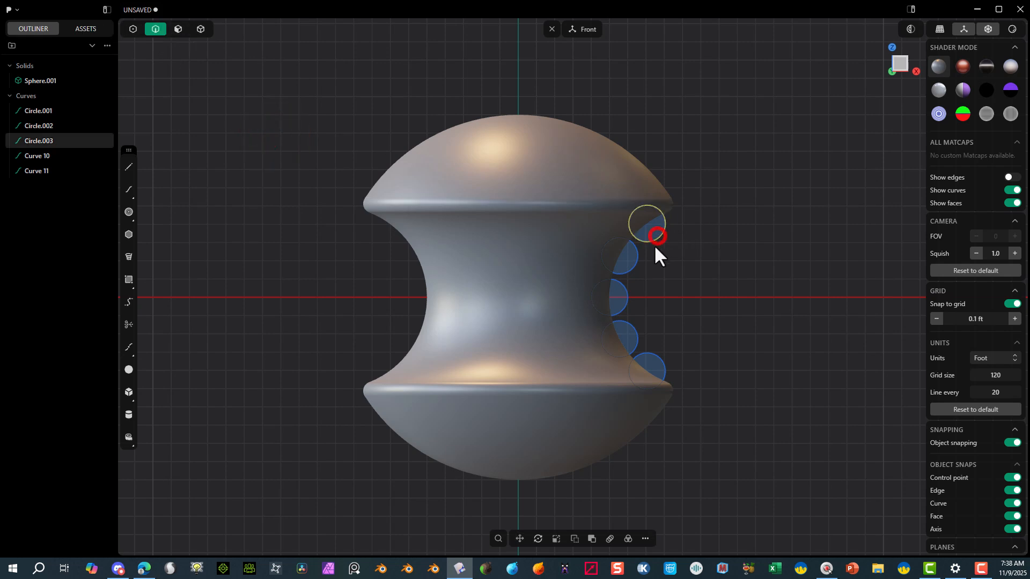
left_click(636, 266, "shift")
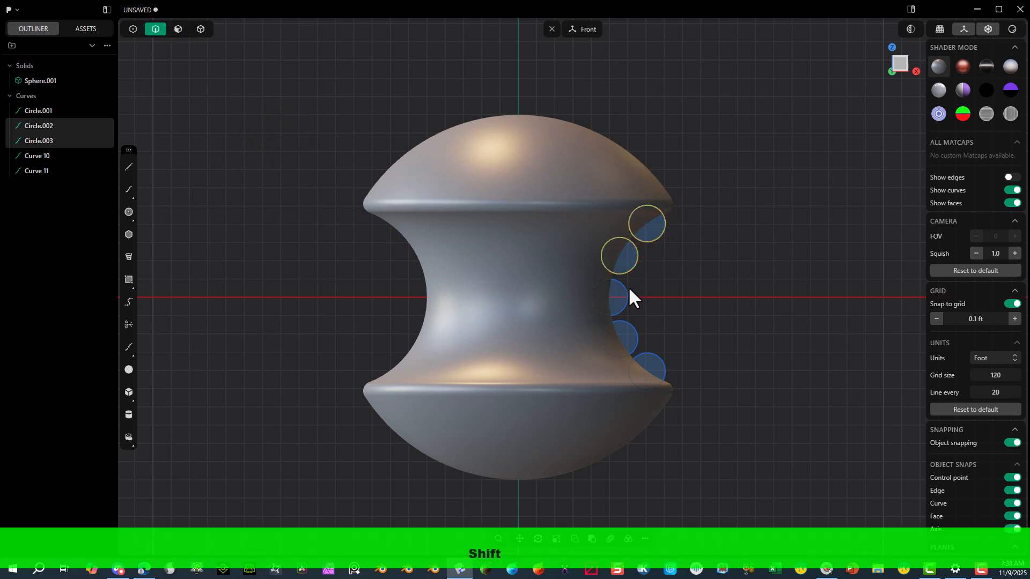
left_click(626, 292, "shift")
left_click(631, 329, "shift")
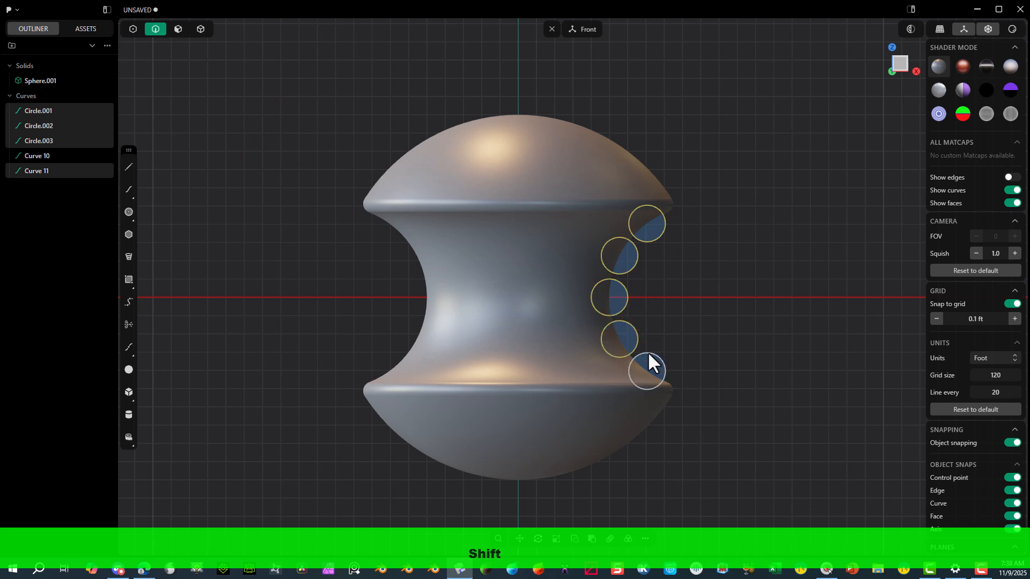
left_click(648, 354, "shift")
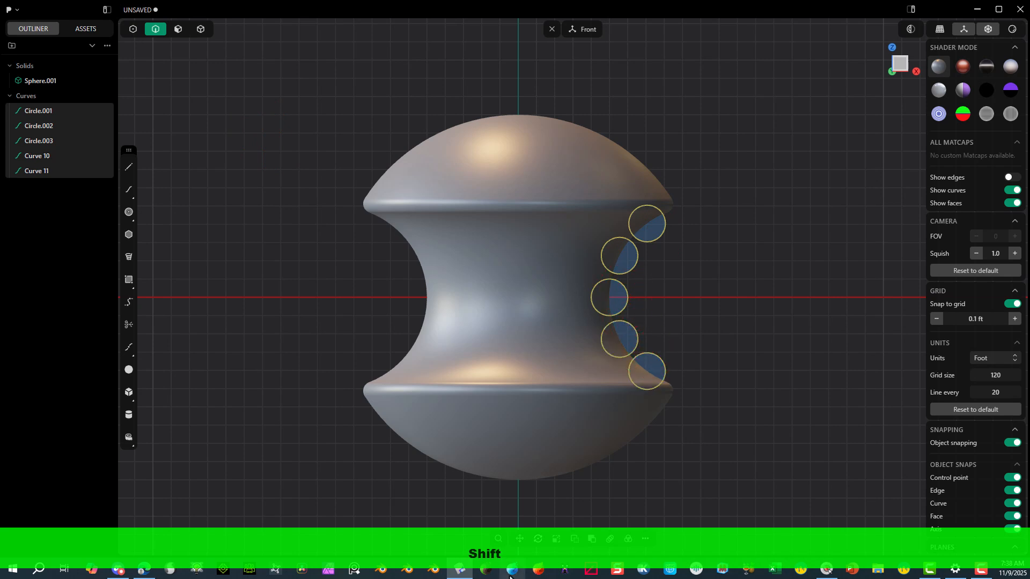
left_click(645, 539)
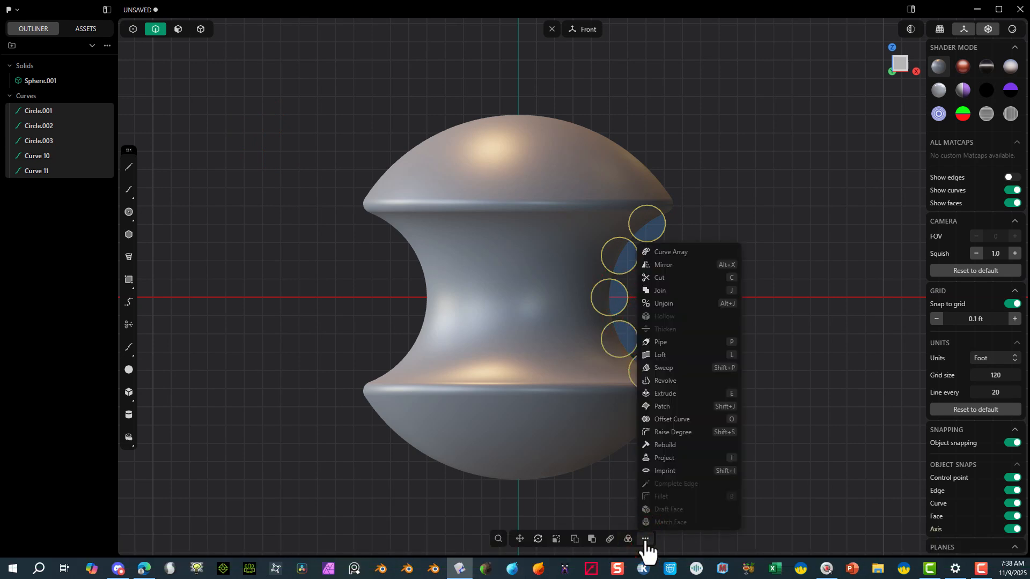
left_click(680, 381)
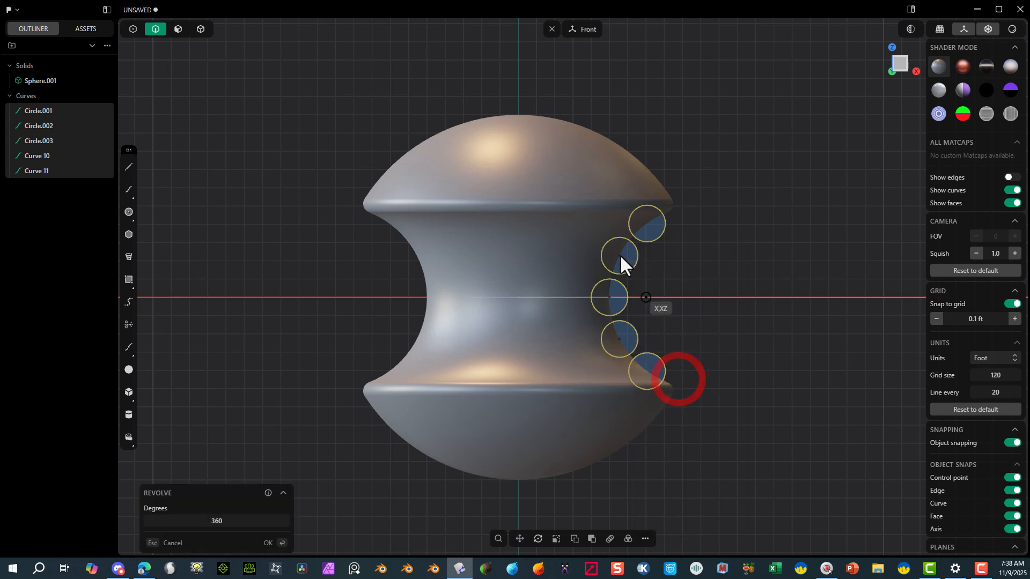
left_click(513, 66)
left_click(267, 542)
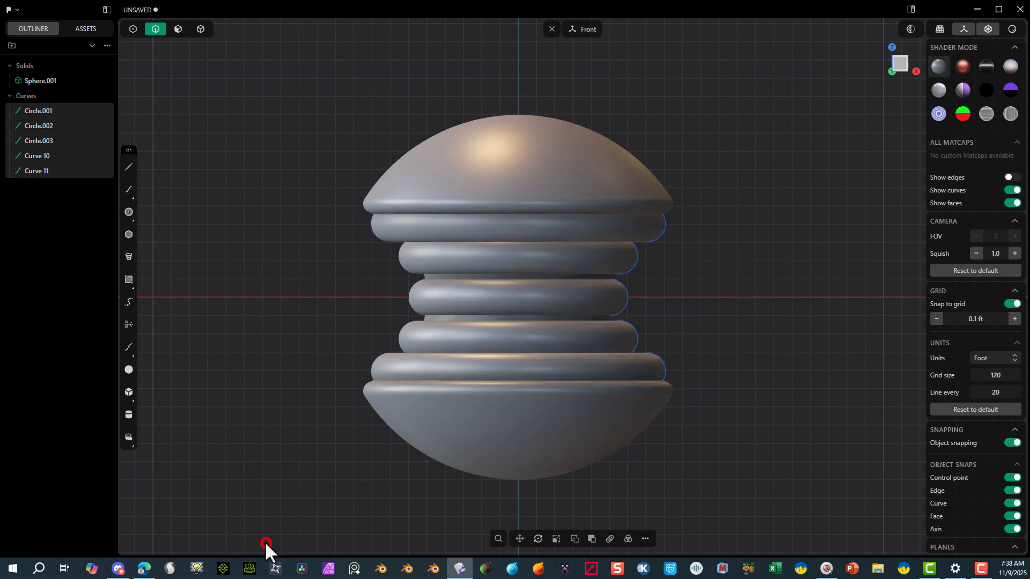
left_click(243, 307)
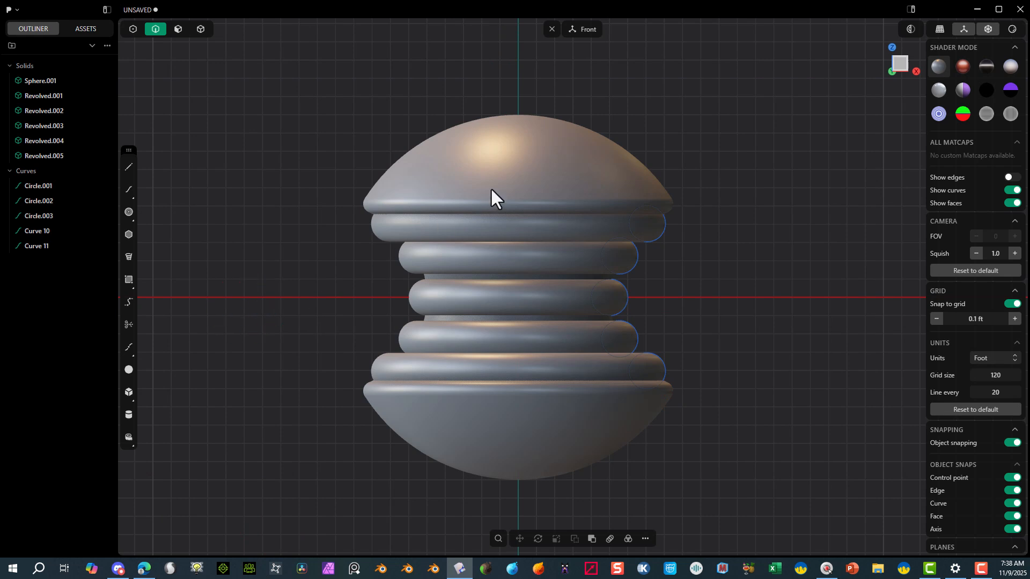
Subtract the five revolved rings from the grooved sphere with a Boolean difference, without keeping the tool bodies.
left_click(200, 29)
left_click(445, 140)
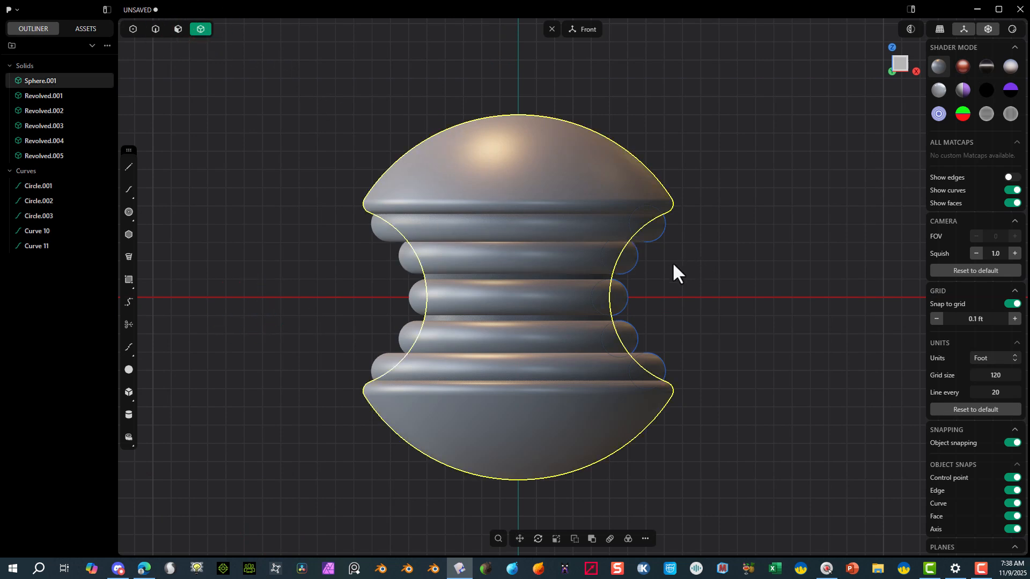
left_click(376, 234, "shift")
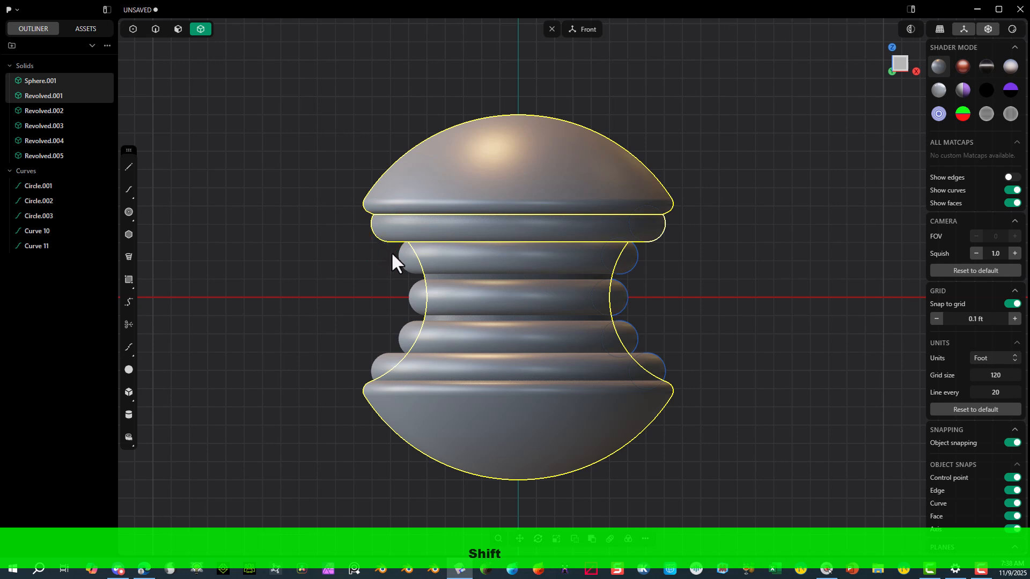
left_click(403, 262, "shift")
left_click(411, 293, "shift")
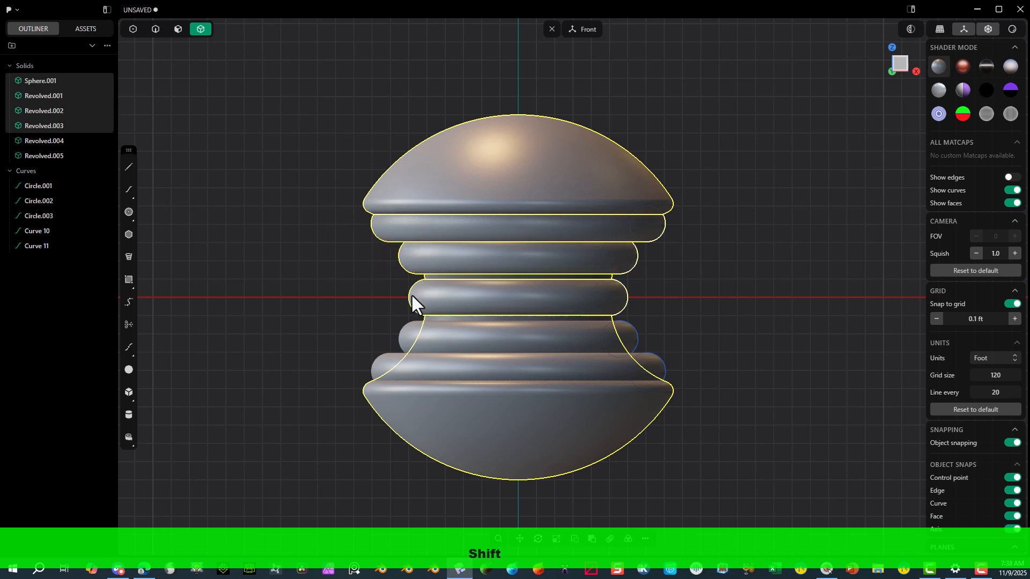
left_click(403, 340, "shift")
left_click(381, 359, "shift")
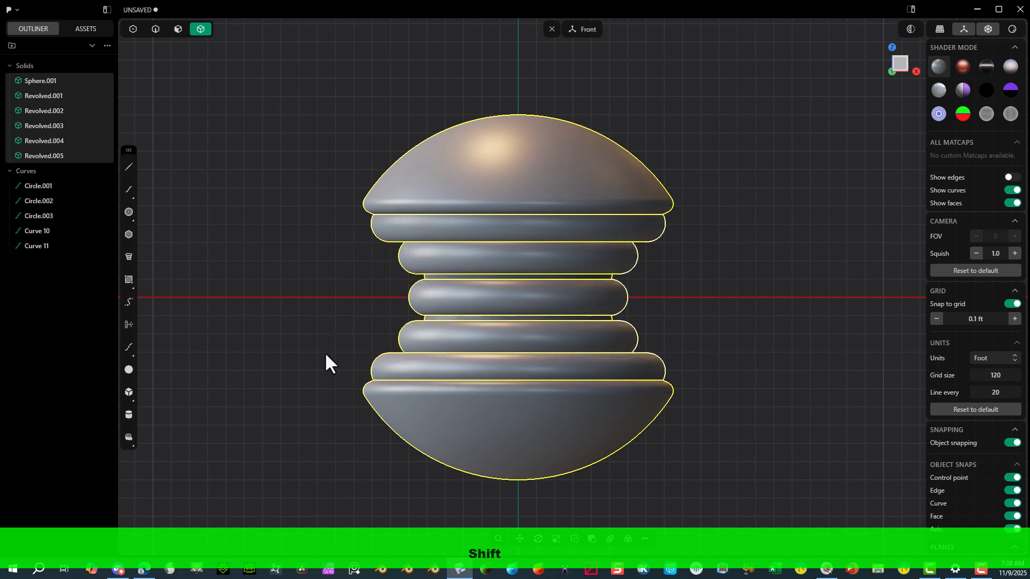
key("q")
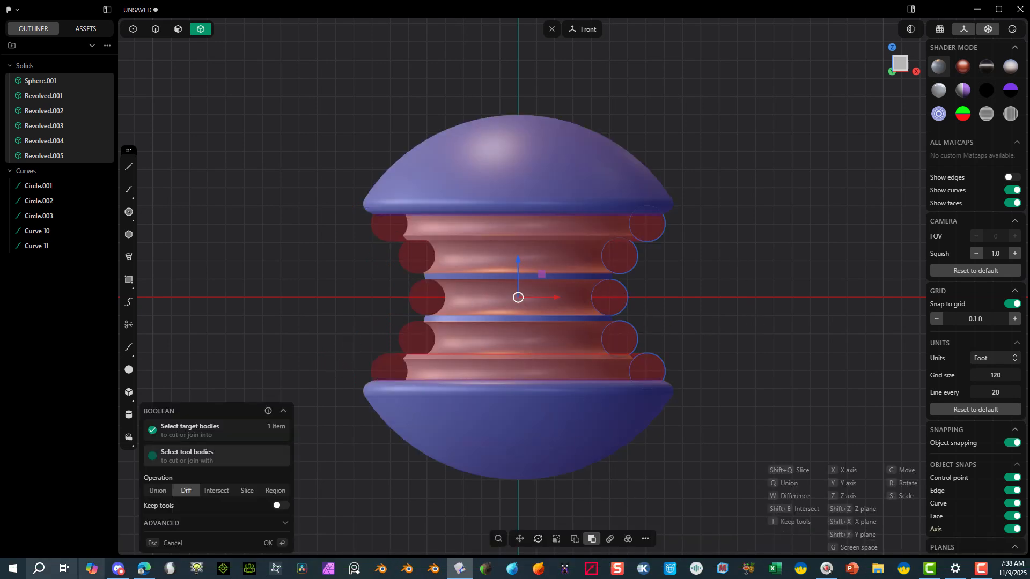
left_click(268, 544)
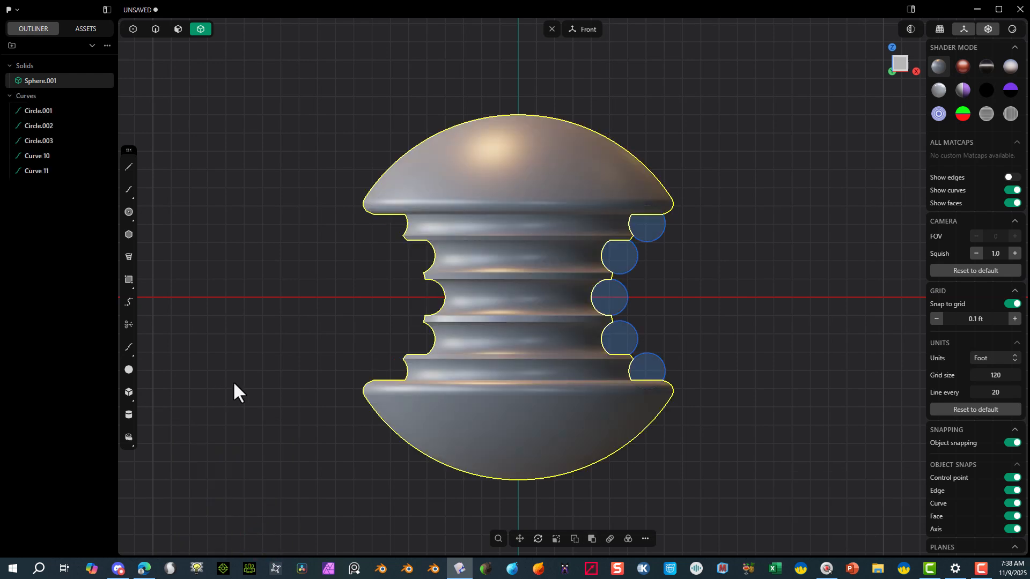
Delete the five circle curves remaining along the waist.
middle_click_drag(232, 380, 246, 238)
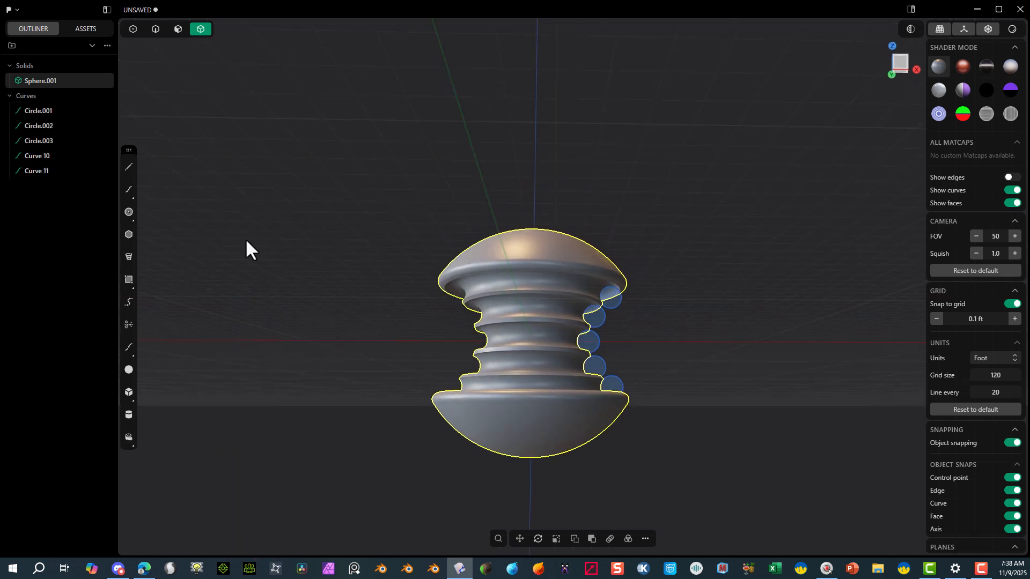
left_click(156, 29)
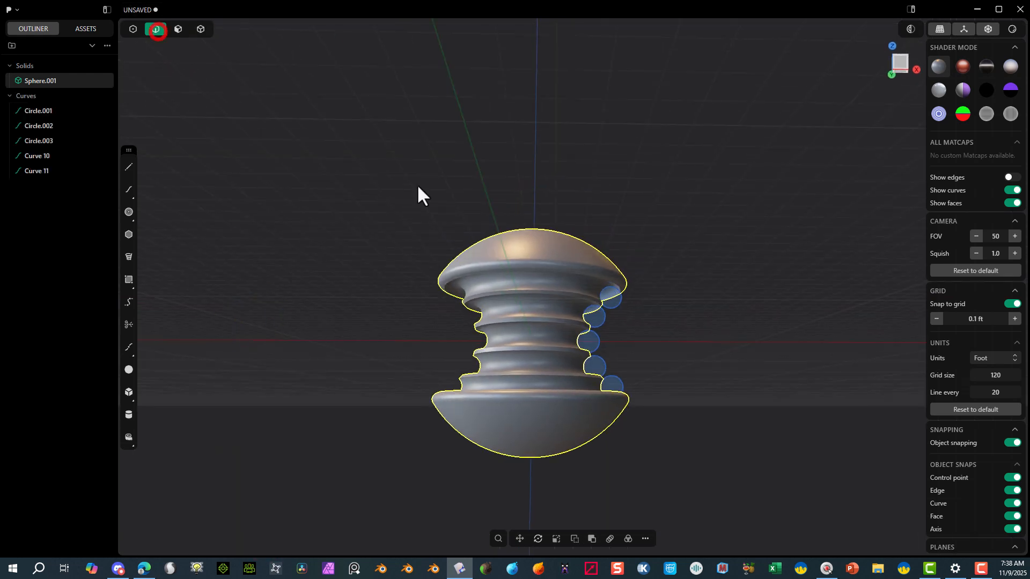
left_click(603, 341)
key("Delete")
key("Delete")
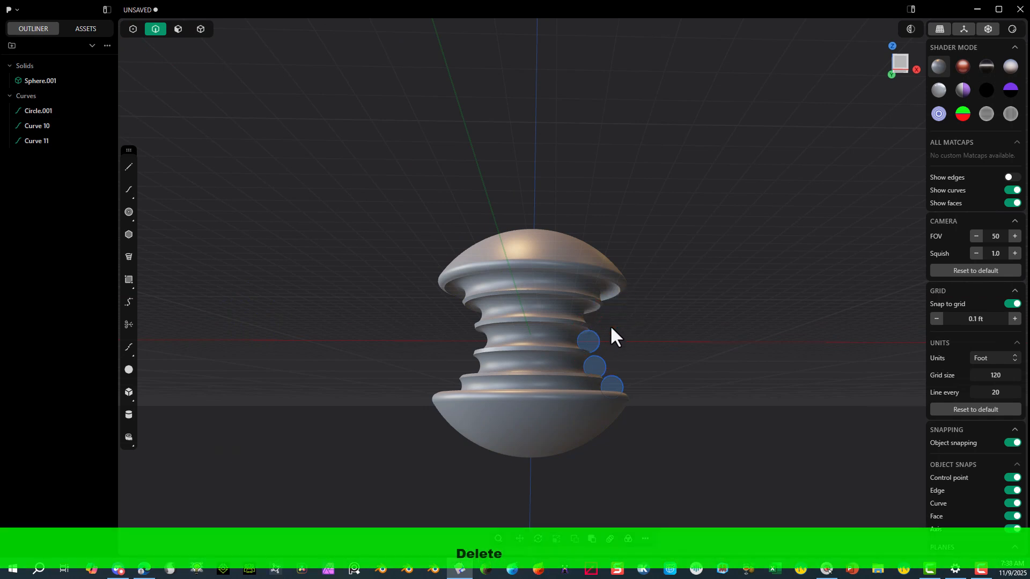
left_click(604, 338)
key("Delete")
left_click(607, 356)
key("Delete")
left_click(620, 372)
key("Delete")
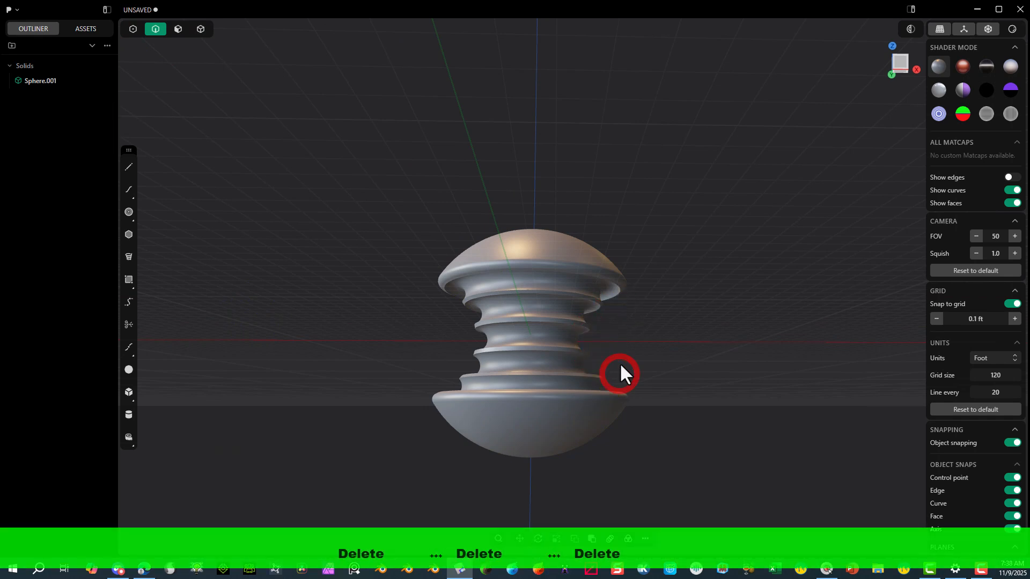
Fillet the waist's ridge edges and the inner rim edges of both domes by about 0.015 ft with grid snapping off.
middle_click_drag(641, 317, 611, 355)
scroll(503, 202, "up", 5)
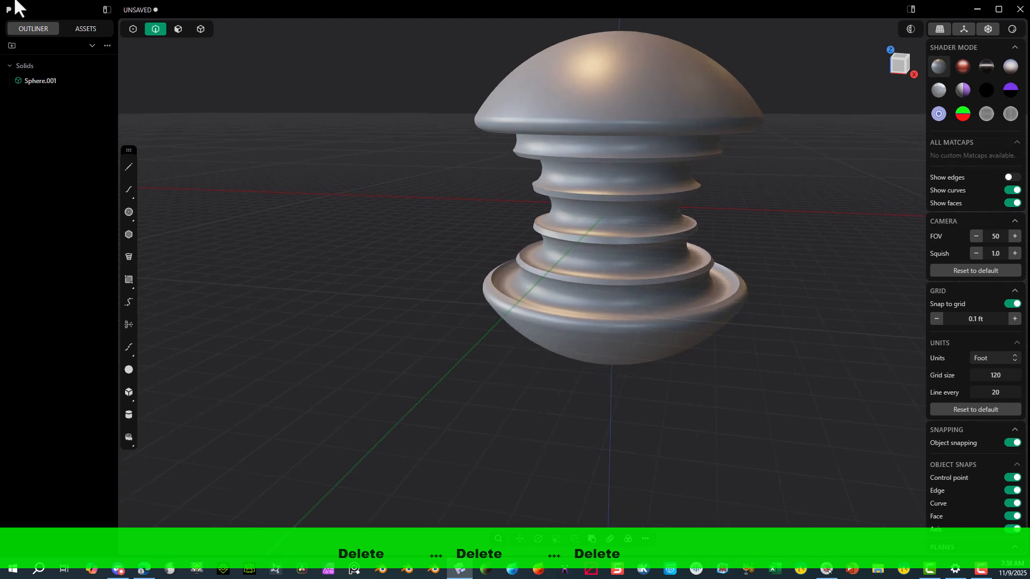
scroll(556, 243, "up", 5)
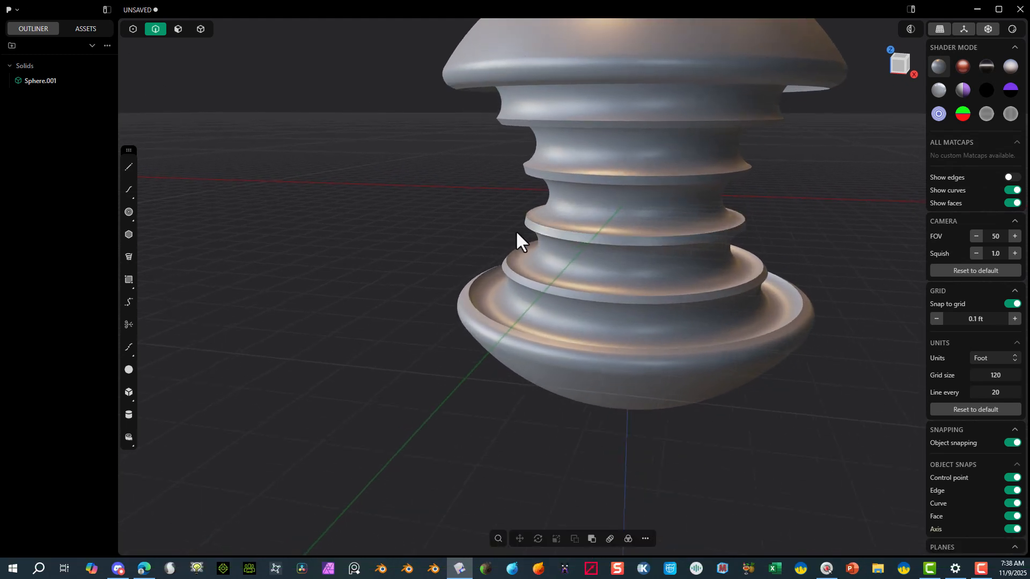
middle_click_drag(516, 231, 442, 105)
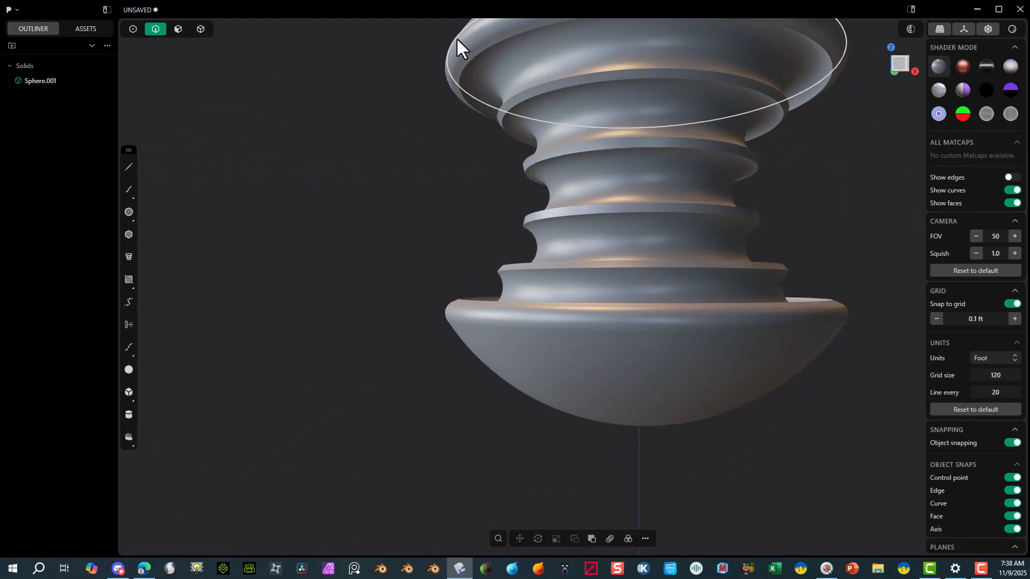
left_click(492, 49)
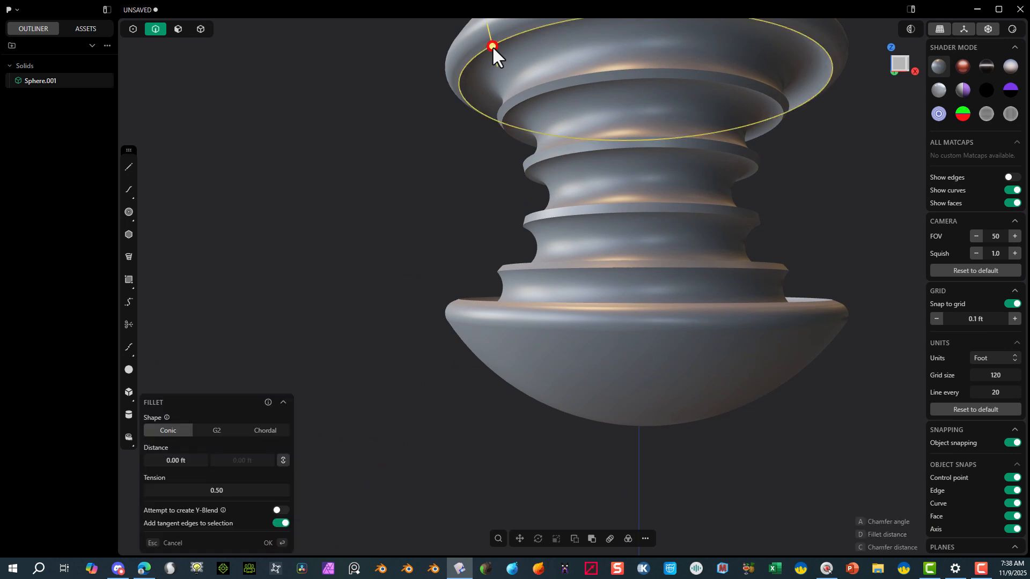
key("shift")
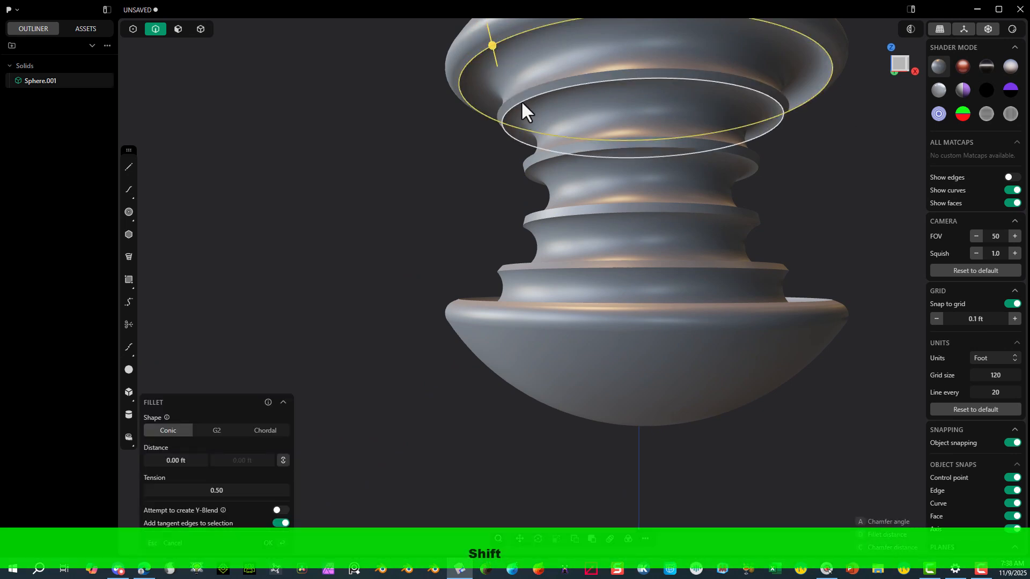
left_click(520, 102, "shift")
left_click(531, 158, "shift")
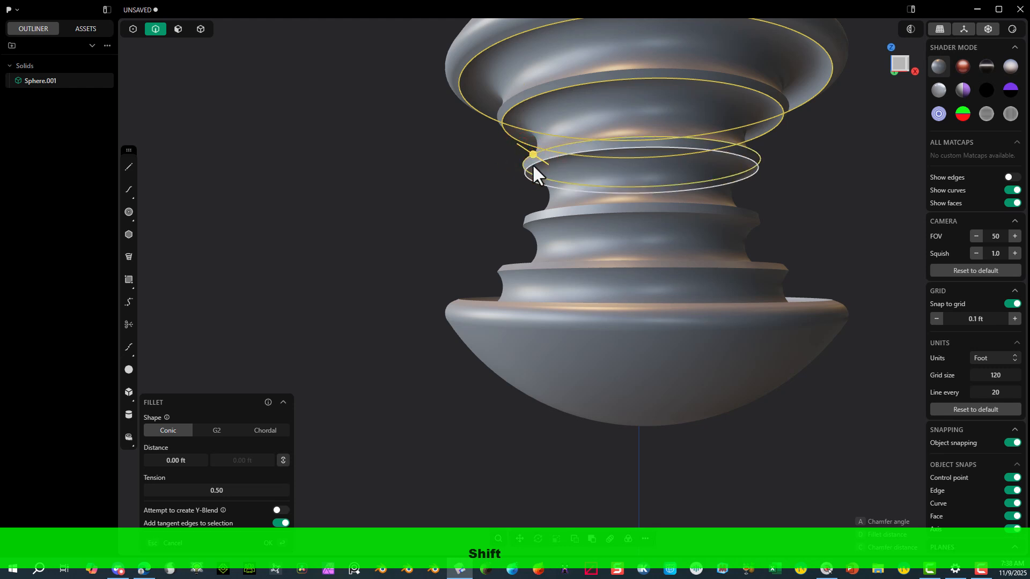
left_click(533, 209, "shift")
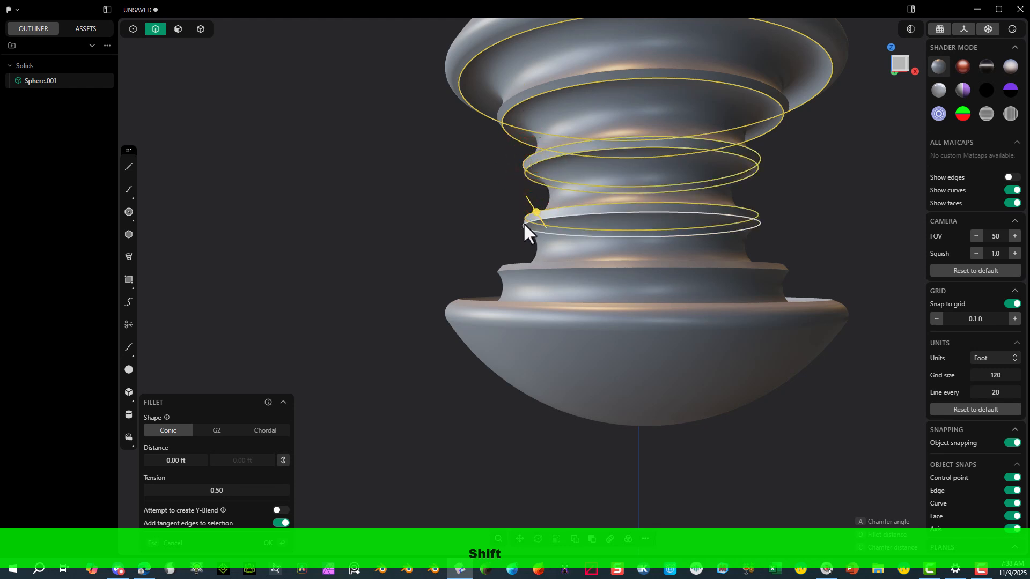
left_click(525, 221, "shift")
left_click(521, 254, "shift")
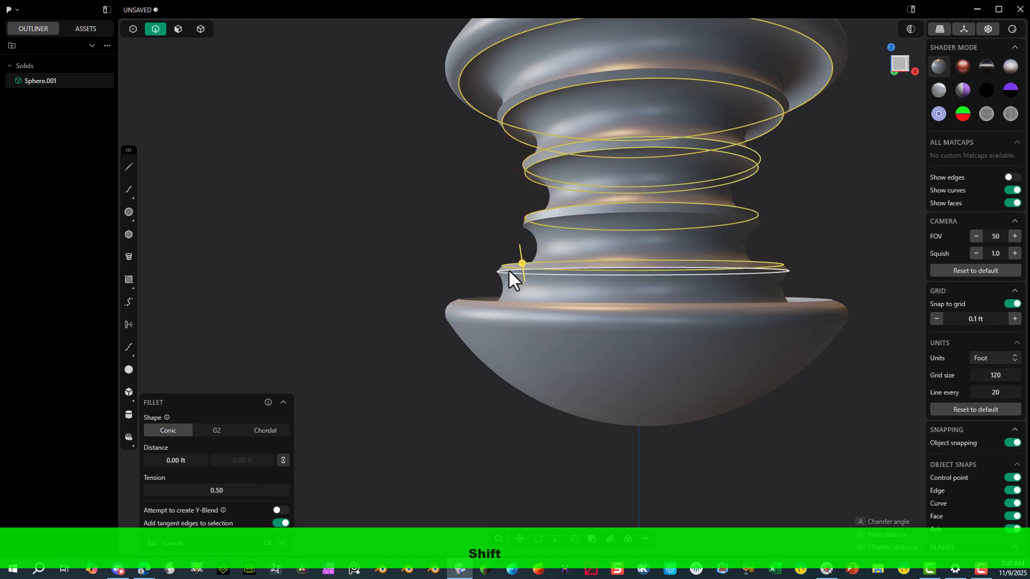
right_click_drag(509, 271, 480, 321)
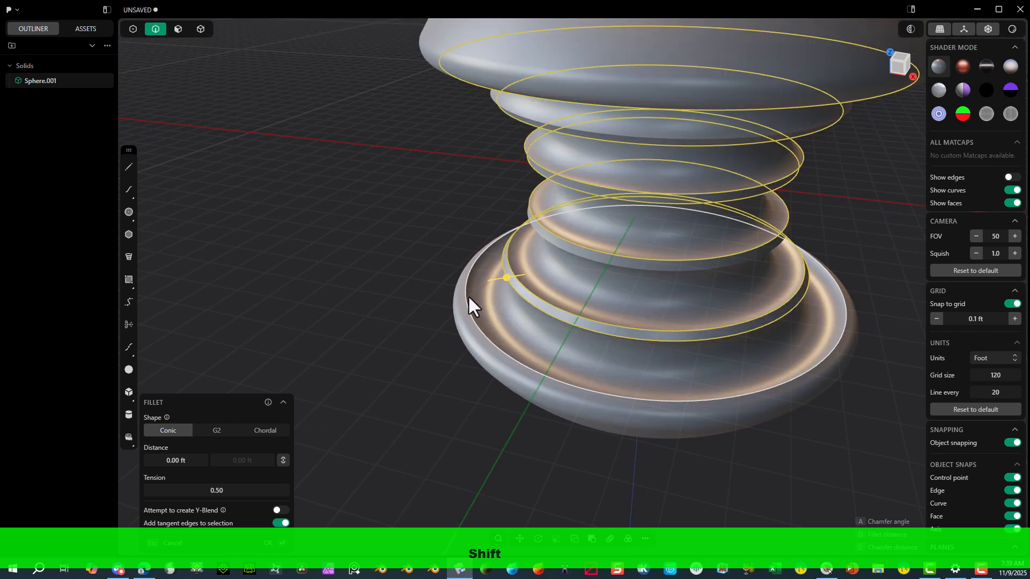
mouse_move(531, 169)
right_mouse_down()
mouse_move(517, 160)
mouse_move(497, 92)
mouse_move(545, 85)
mouse_move(512, 85)
right_mouse_up()
left_click(497, 85, "shift")
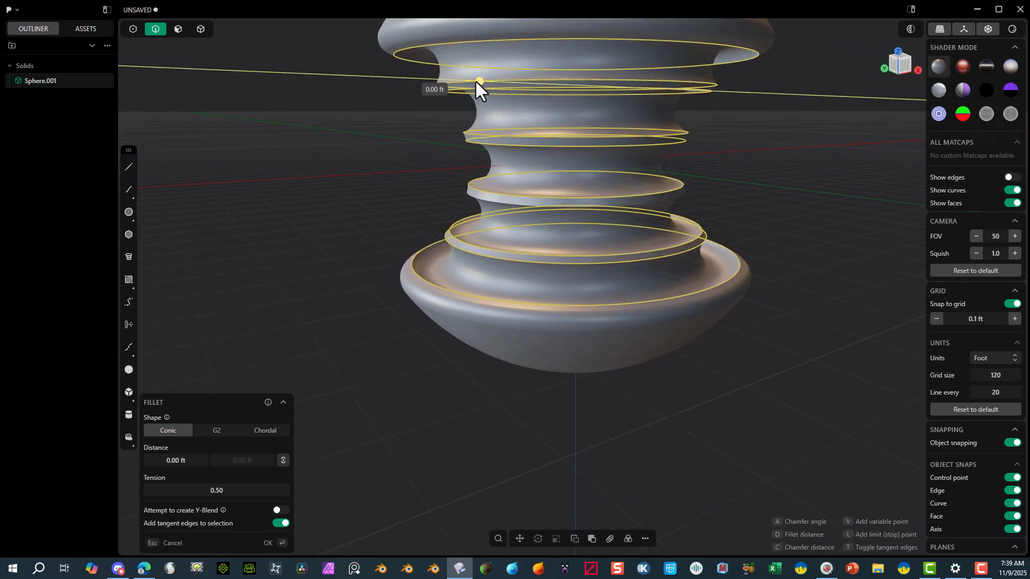
left_click(1013, 303)
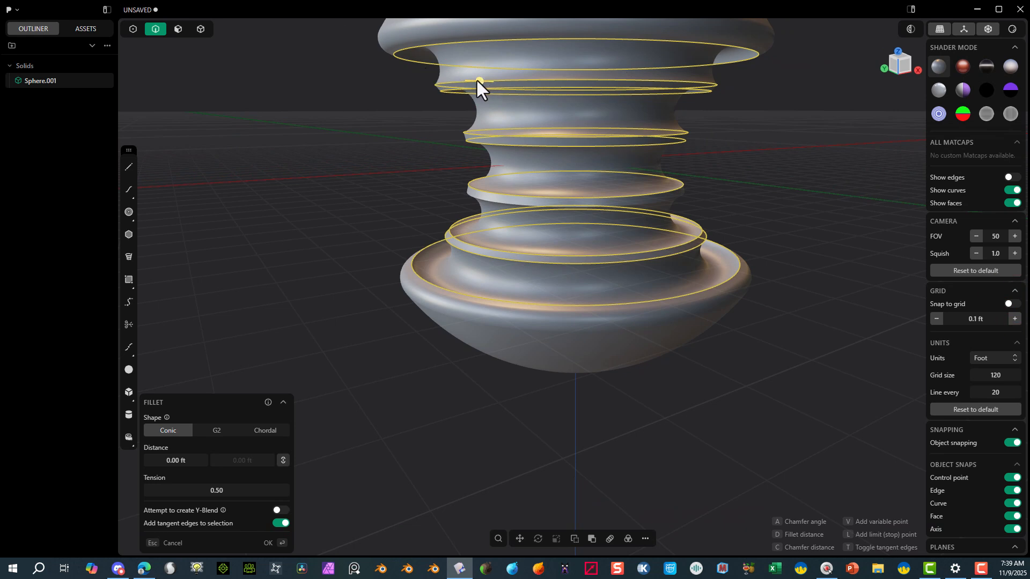
left_click_drag(477, 81, 473, 83)
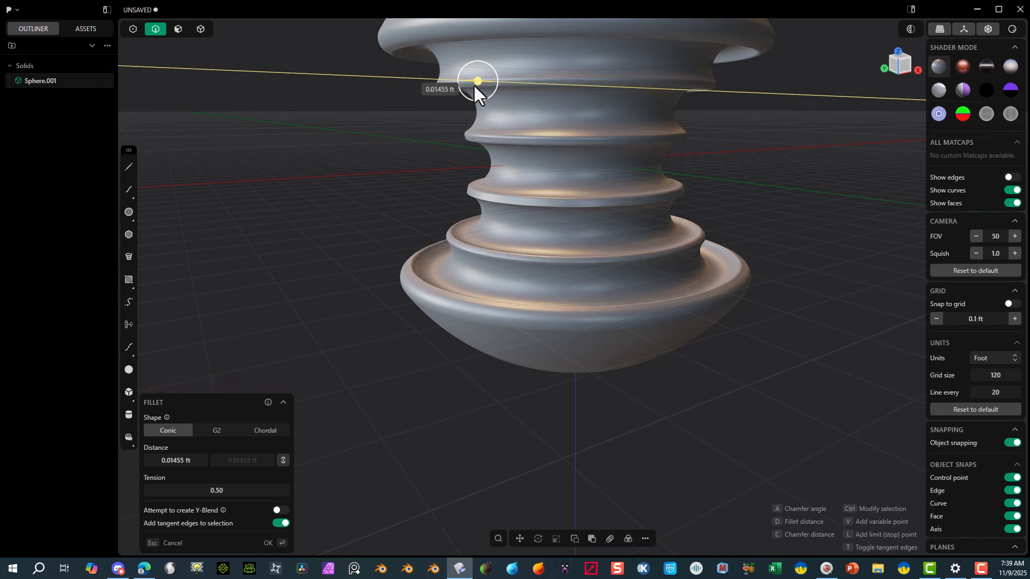
left_click_drag(473, 84, 473, 83)
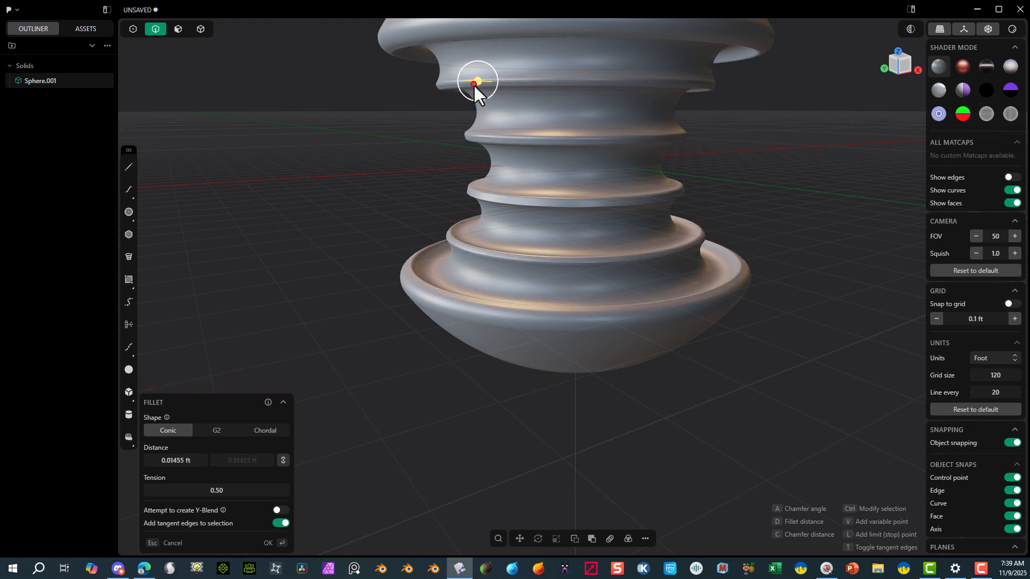
left_click(269, 543)
Switch the viewport to render mode and view the whole solid from the front.
middle_click_drag(274, 345, 364, 220)
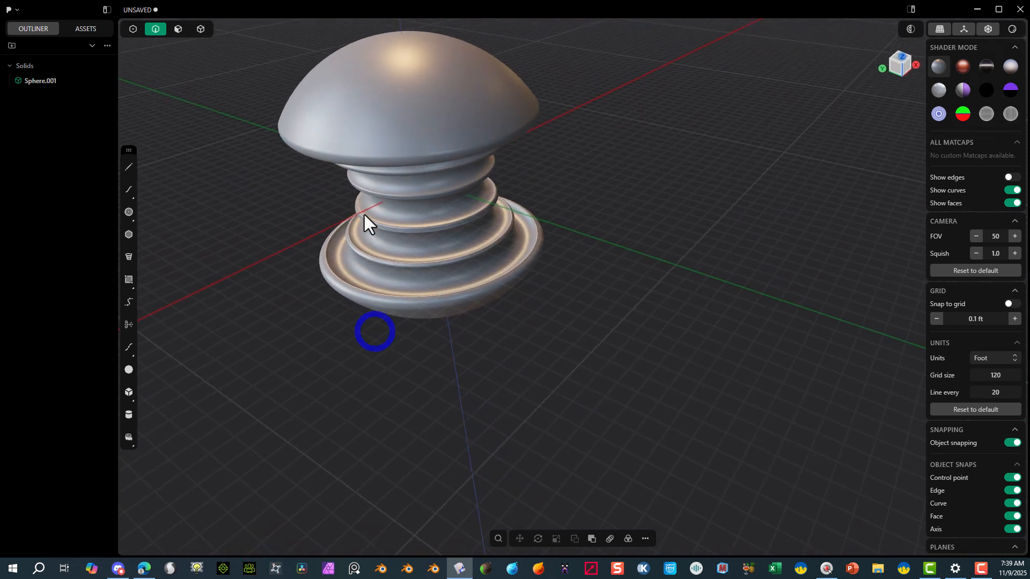
left_click(1008, 32)
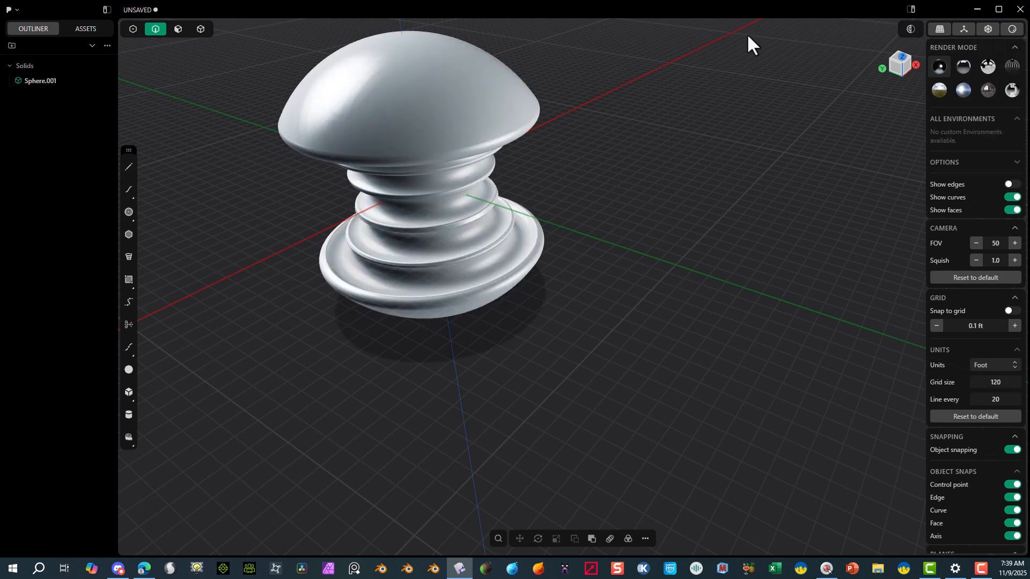
scroll(470, 141, "down", 3)
middle_click_drag(453, 142, 381, 127)
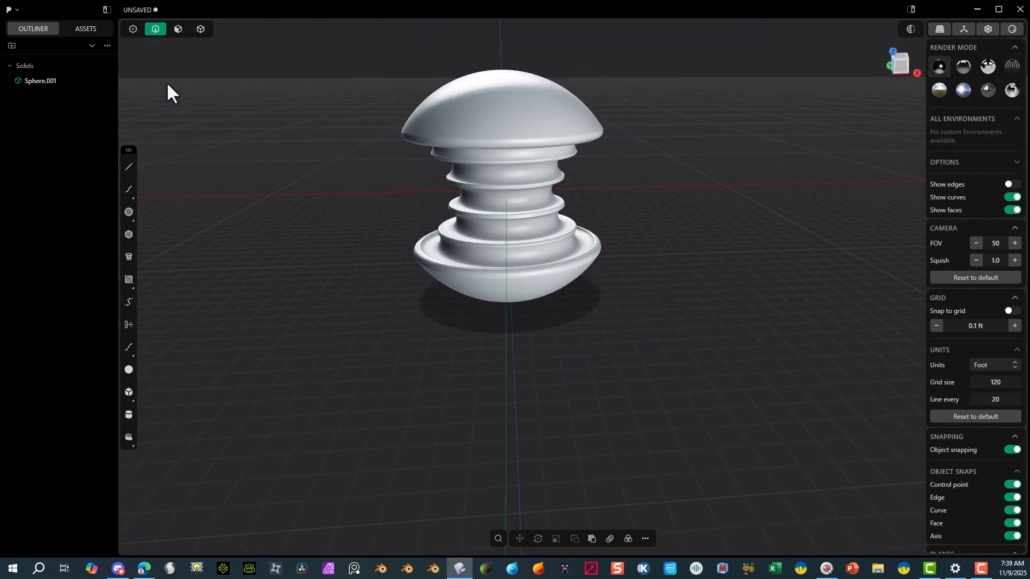
Apply the Aluminum material to the whole solid.
left_click(84, 31)
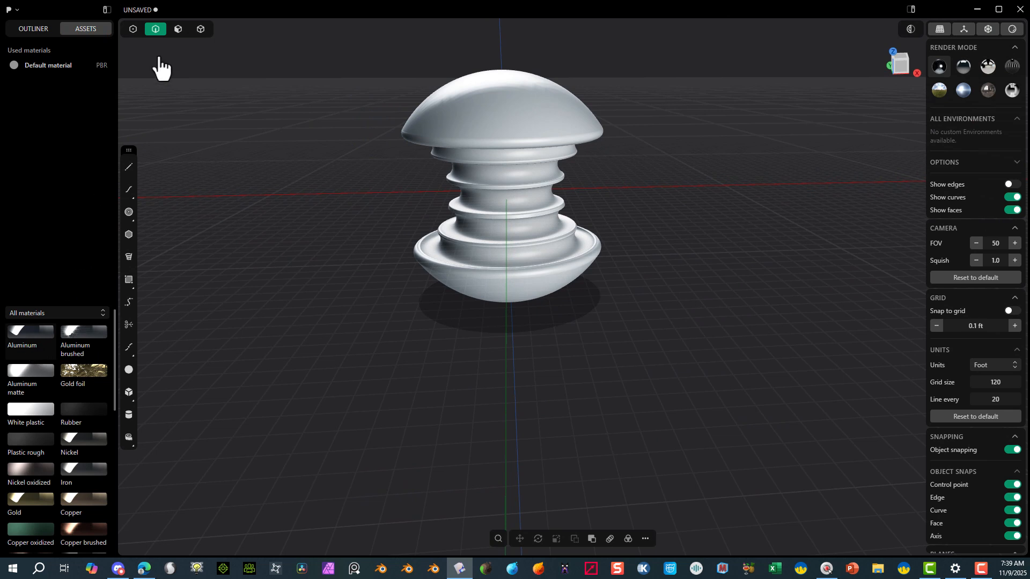
left_click(201, 29)
left_click(566, 108)
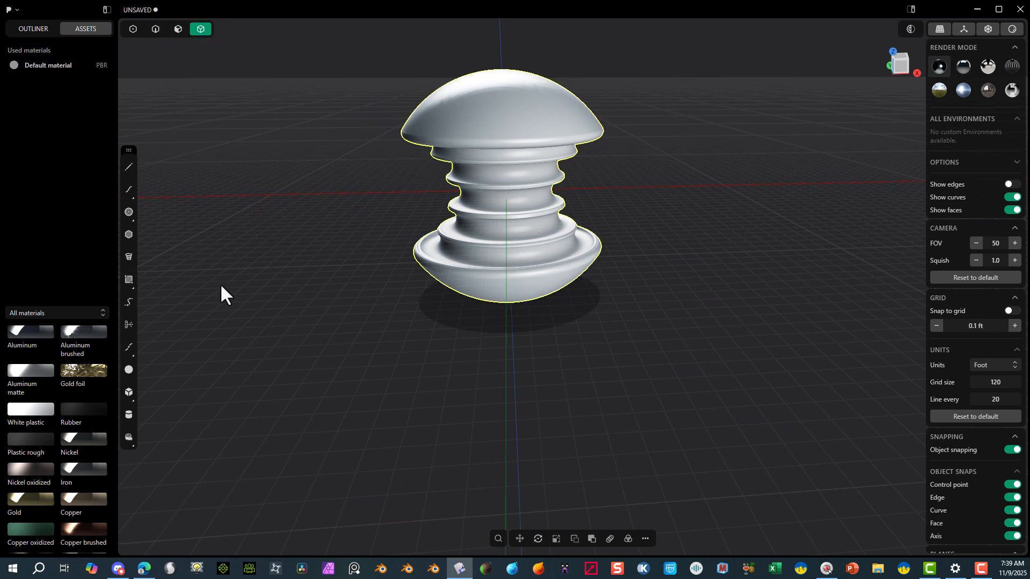
left_click(38, 334)
middle_click_drag(402, 86, 357, 174)
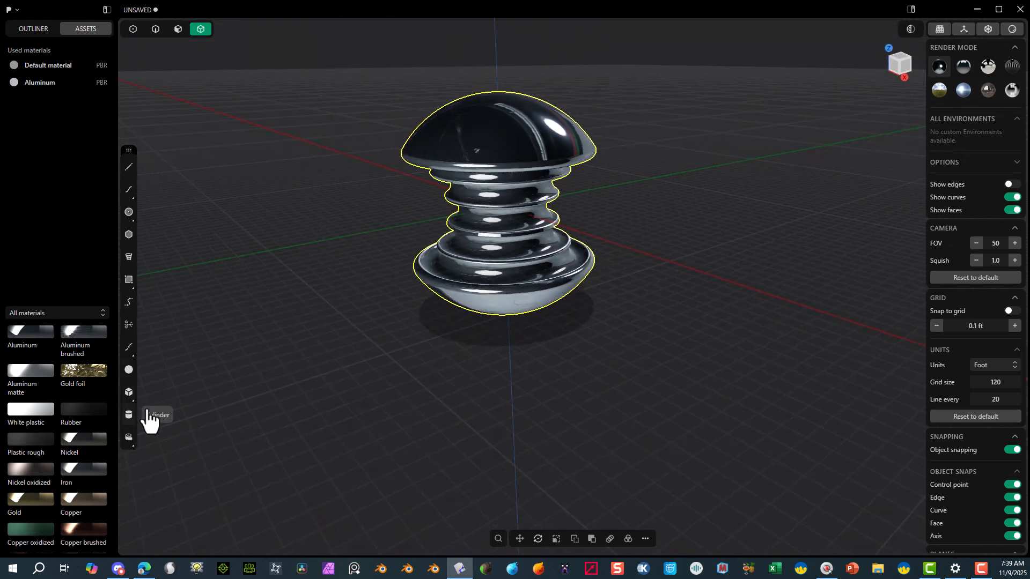
Edit the solid's material and set its base colour to a grey of RGB 168, 168, 168.
key("m")
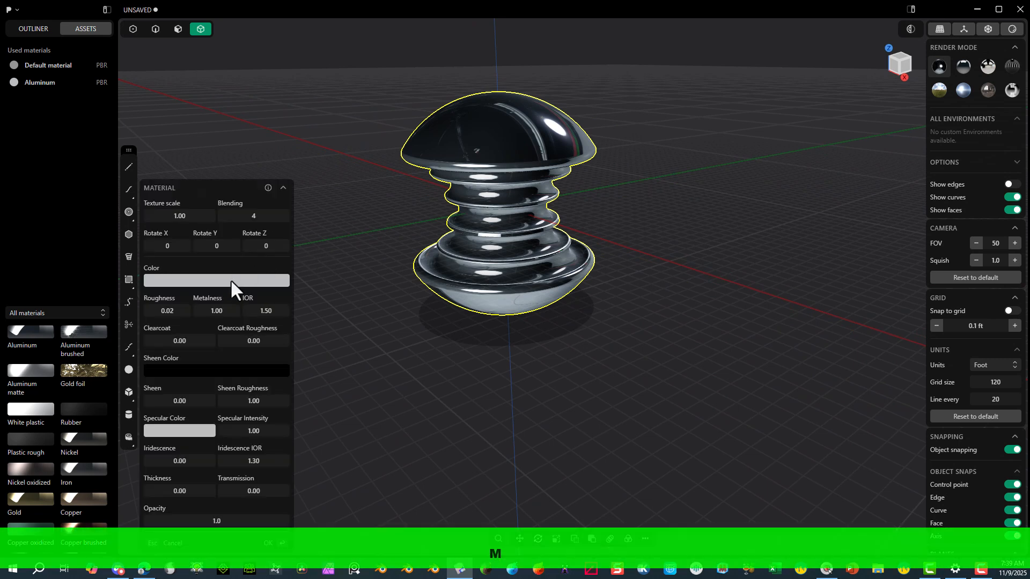
left_click(199, 281)
left_click_drag(196, 311, 142, 316)
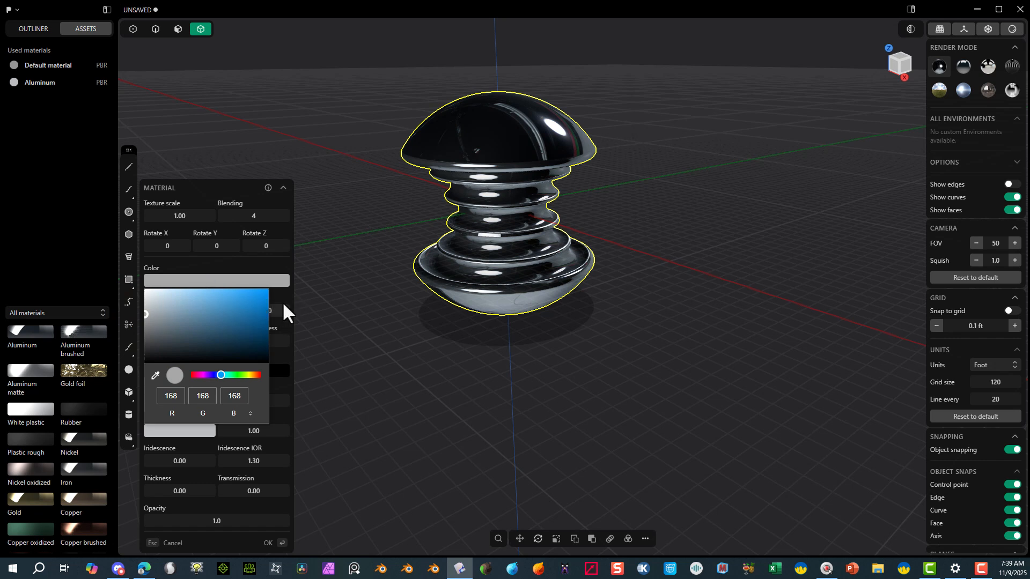
left_click(263, 262)
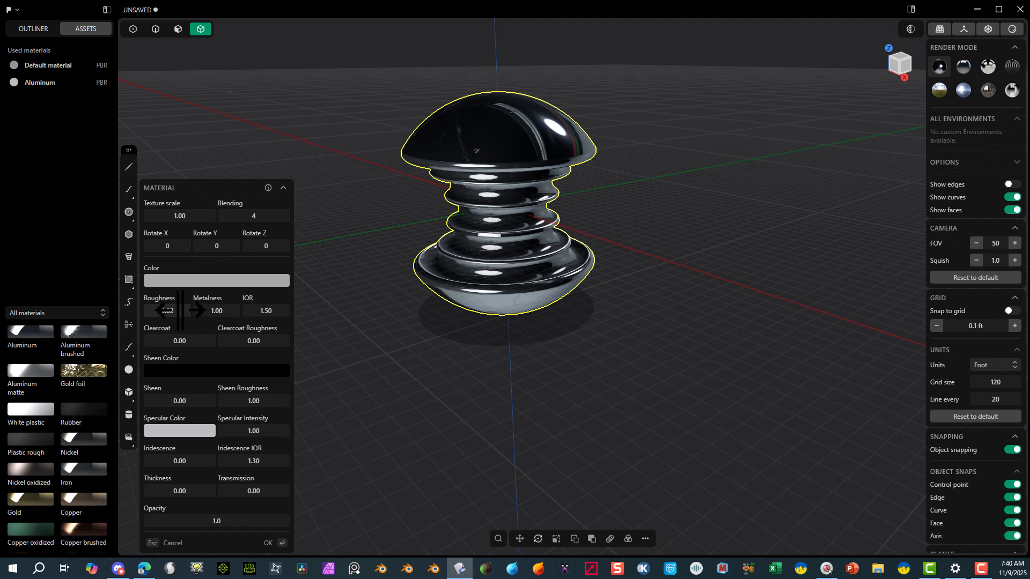
Set the material's roughness to 0.19, try metalness 0.00 before restoring 1.00, and set clearcoat and clearcoat roughness to 0.37.
left_click_drag(180, 311, 196, 311)
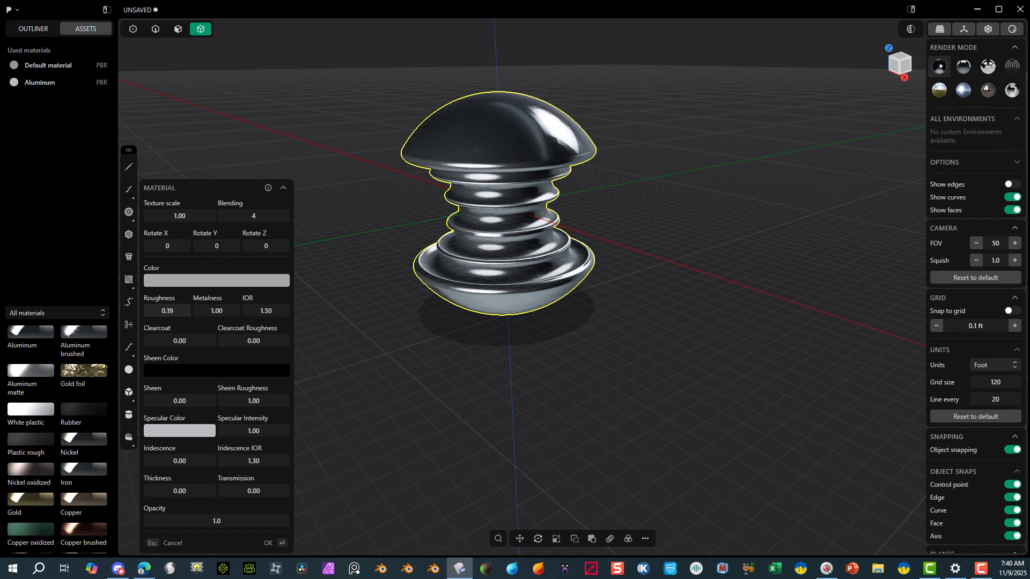
left_click_drag(217, 311, 180, 311)
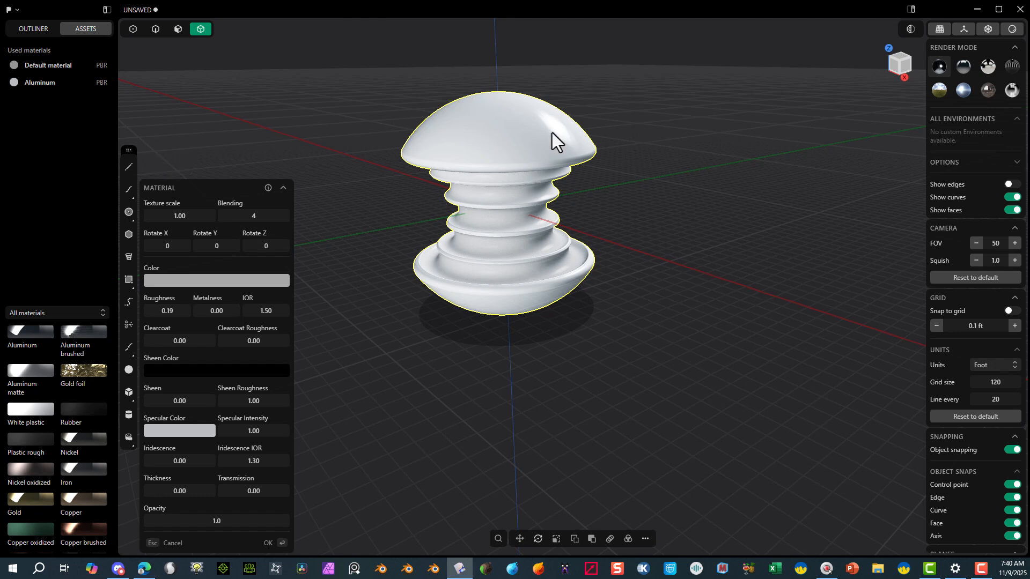
left_click_drag(217, 311, 257, 311)
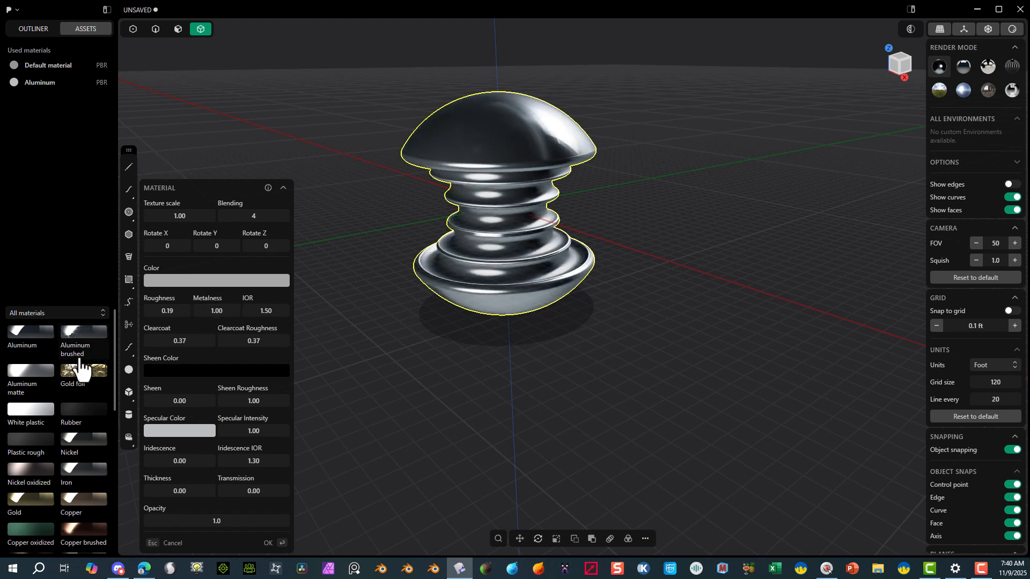
Apply the Copper material to the whole solid and hide the viewport's grid and axes for a clean render view.
left_click(82, 499)
middle_click_drag(511, 95, 402, 115)
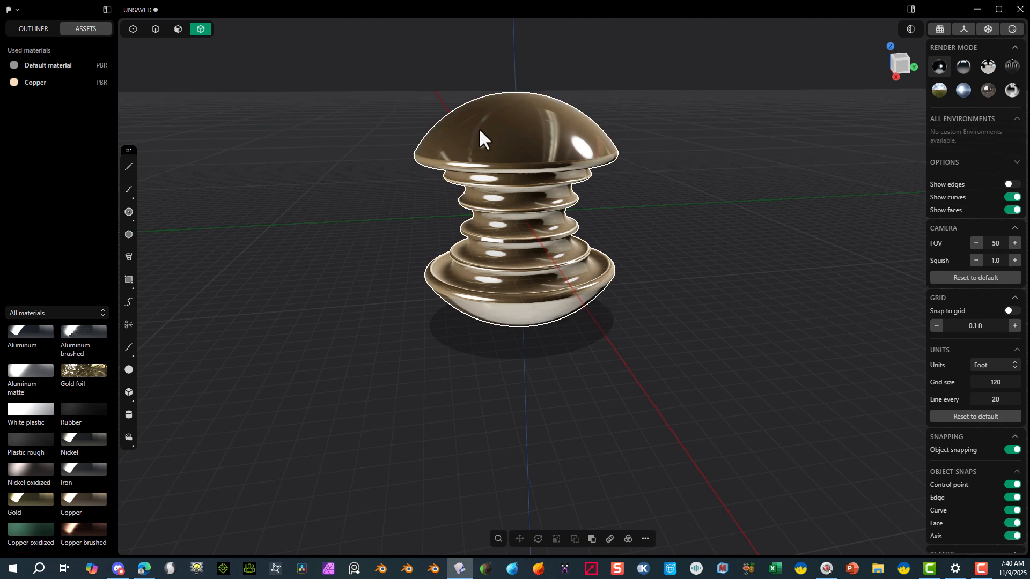
left_click(939, 32)
left_click(939, 33)
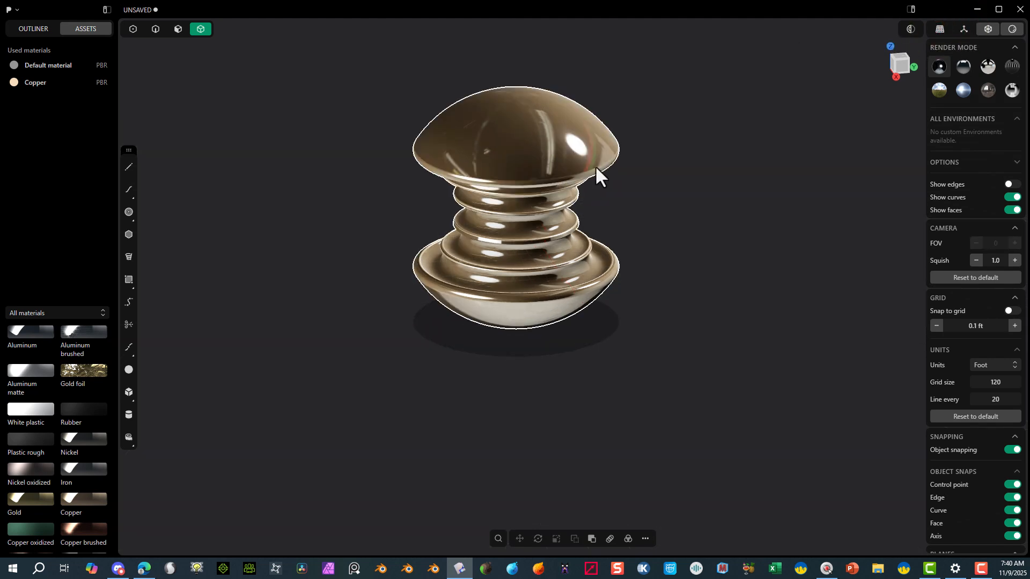
mouse_move(594, 165)
middle_mouse_down()
mouse_move(519, 141)
mouse_move(586, 119)
mouse_move(582, 164)
middle_mouse_up()
scroll(504, 204, "down", 2)
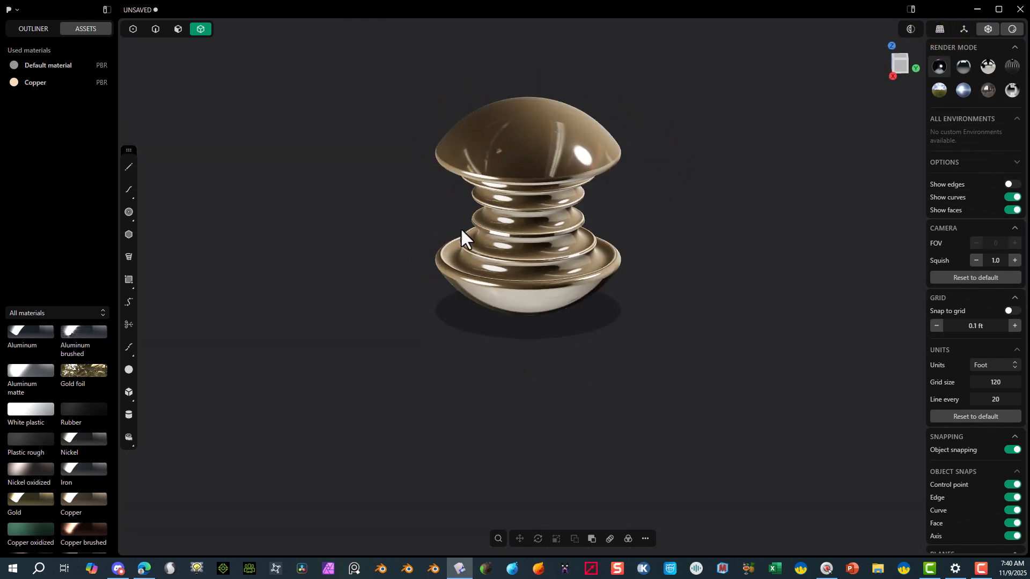
scroll(464, 224, "up", 12)
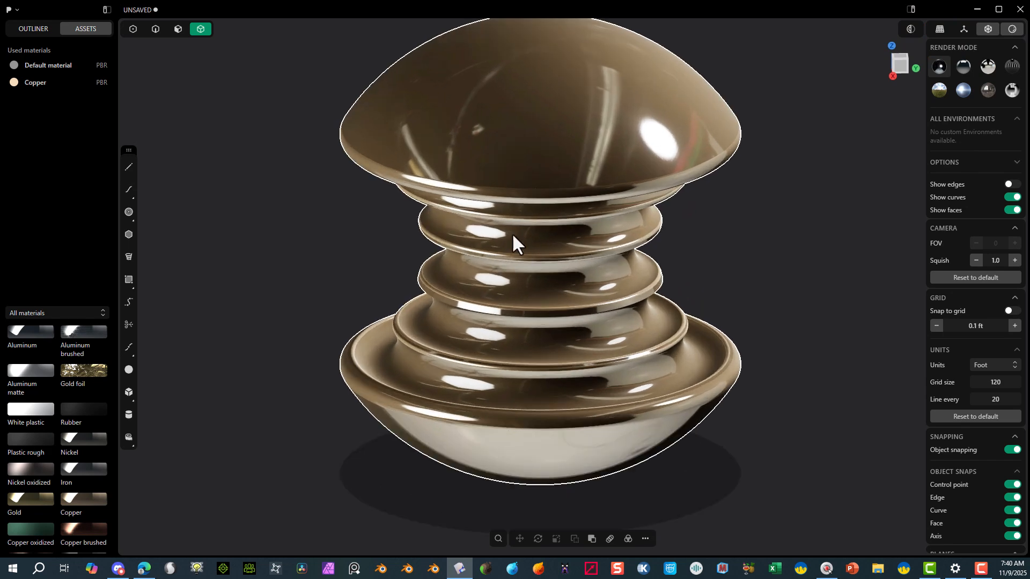
middle_click_drag(512, 233, 392, 231)
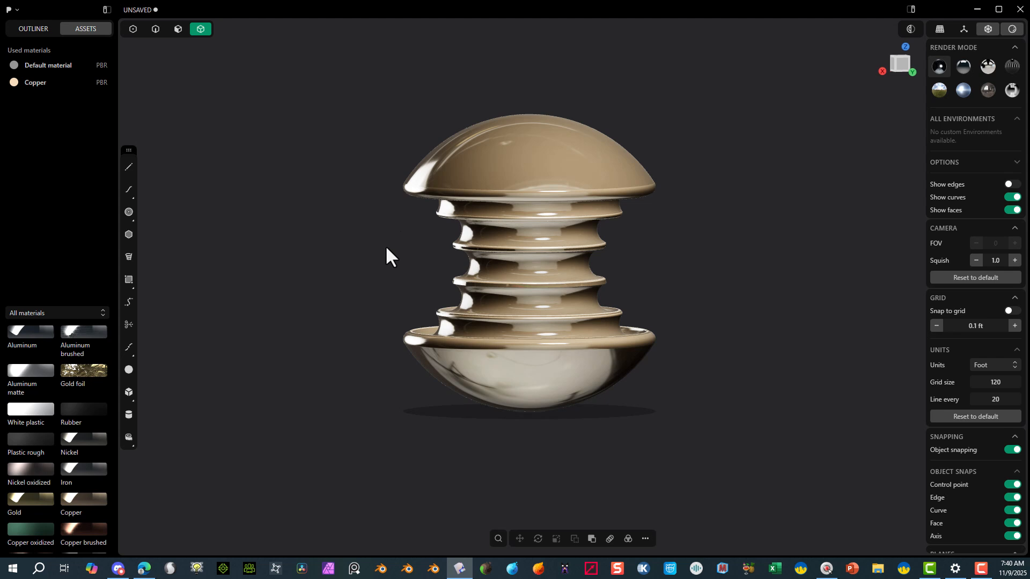
right_click(637, 244)
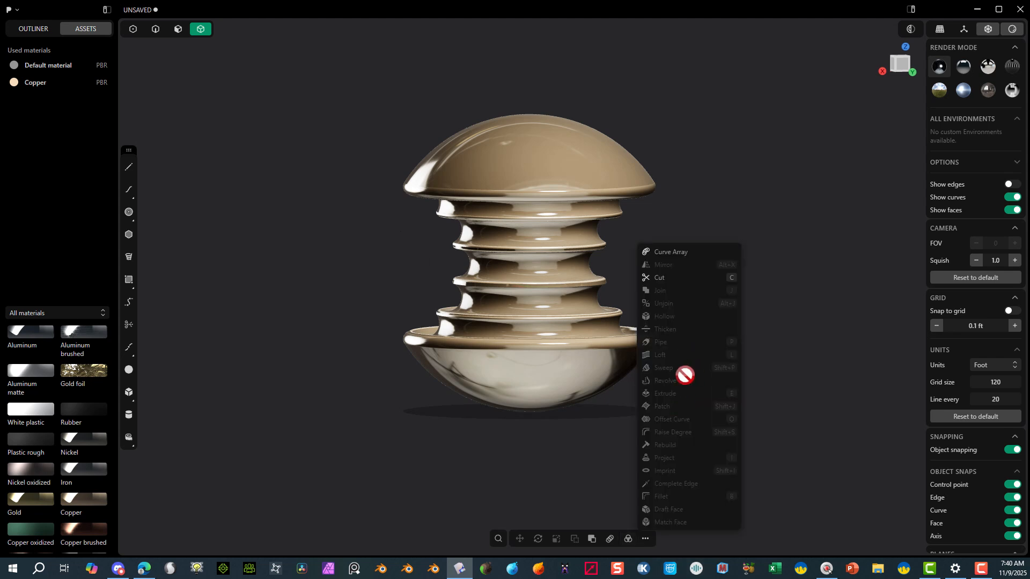
mouse_move(695, 154)
middle_mouse_down()
mouse_move(702, 141)
mouse_move(690, 163)
middle_mouse_up()
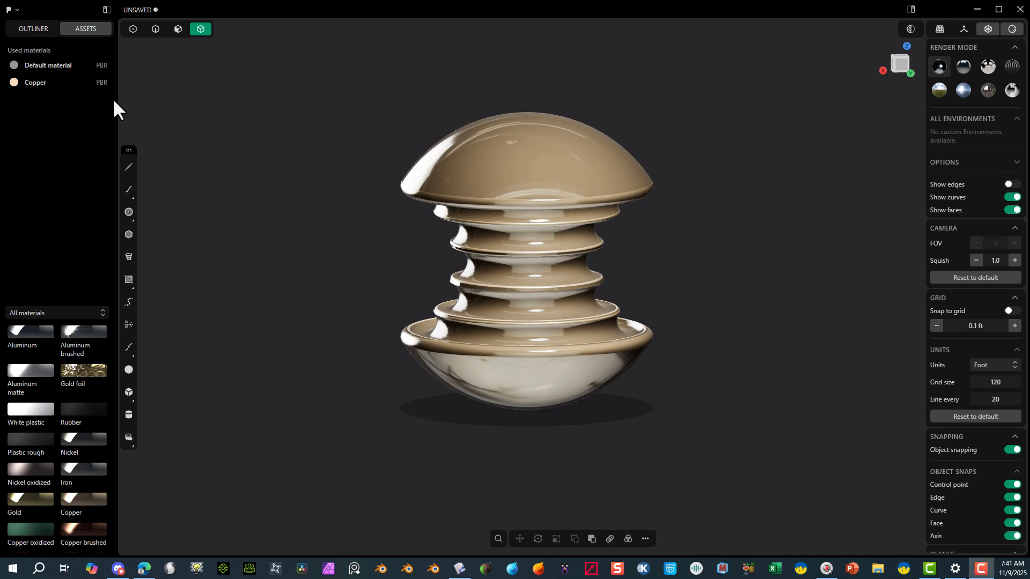
Delete the whole copper solid from the scene.
left_click(696, 68)
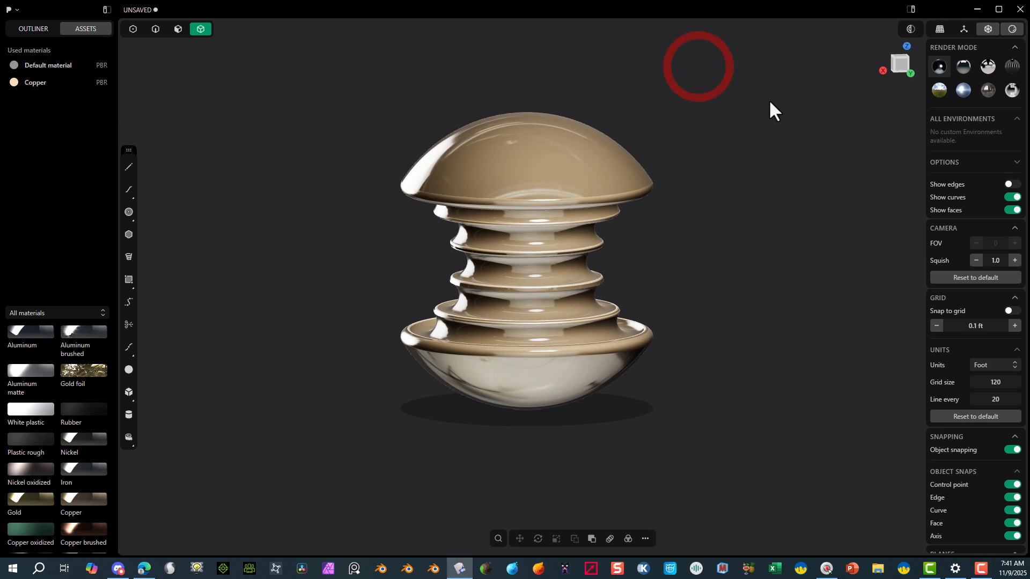
left_click_drag(768, 98, 414, 439)
key("Delete")
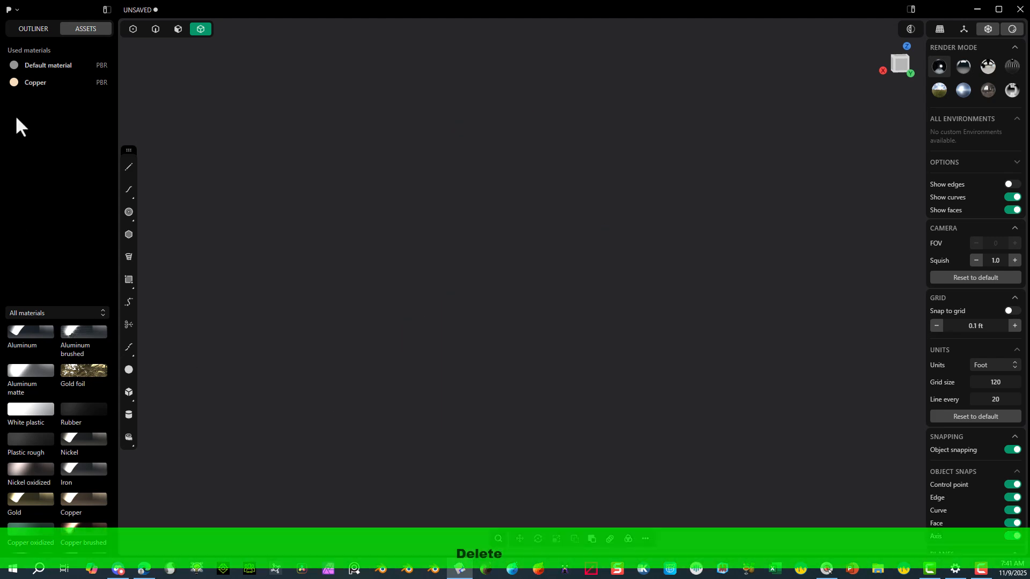
Start a new file with the scene cleared, and show the viewport's grid and axes.
left_click(13, 9)
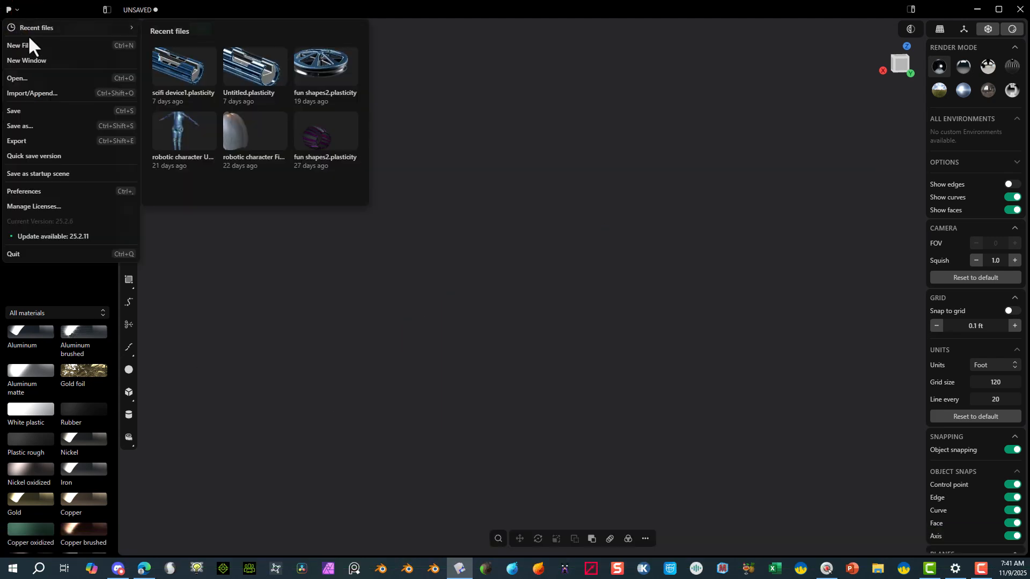
left_click(33, 46)
left_click(548, 285)
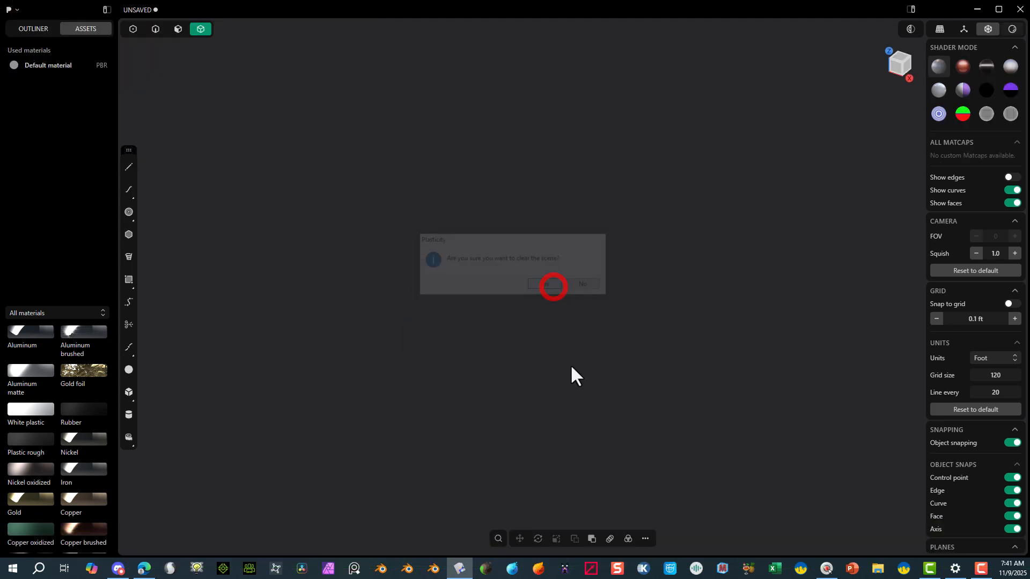
left_click(942, 33)
left_click(965, 34)
Push the cube's top face down by about 1.67 ft to flatten it into a slab.
scroll(397, 247, "up", 5)
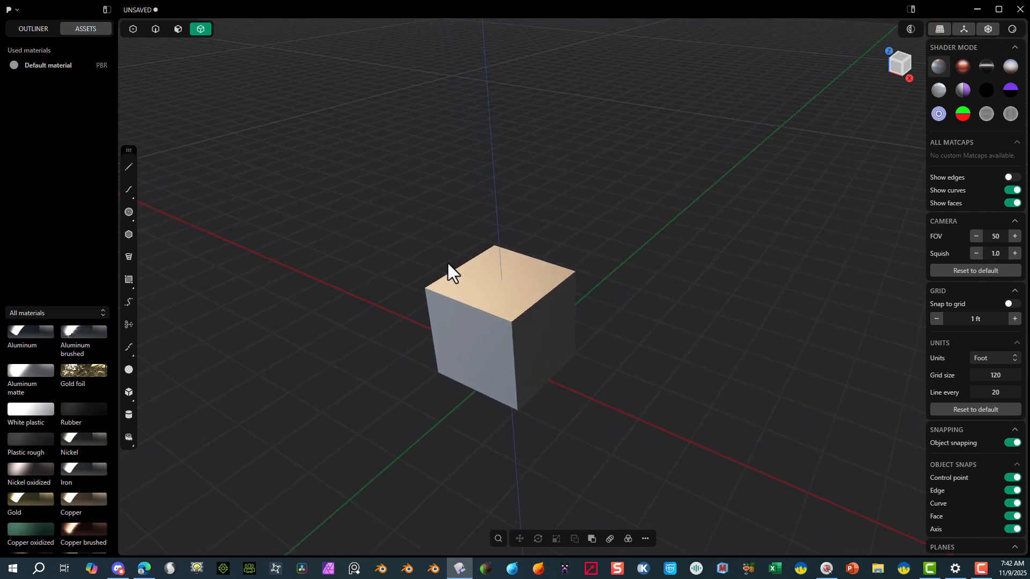
middle_click_drag(530, 307, 482, 286)
left_click(179, 30)
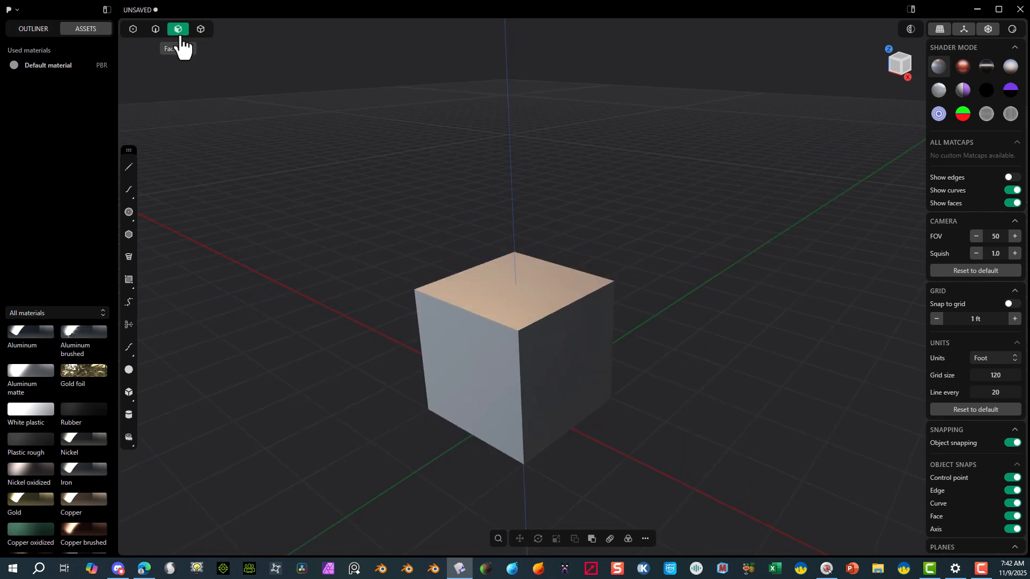
left_click(523, 281)
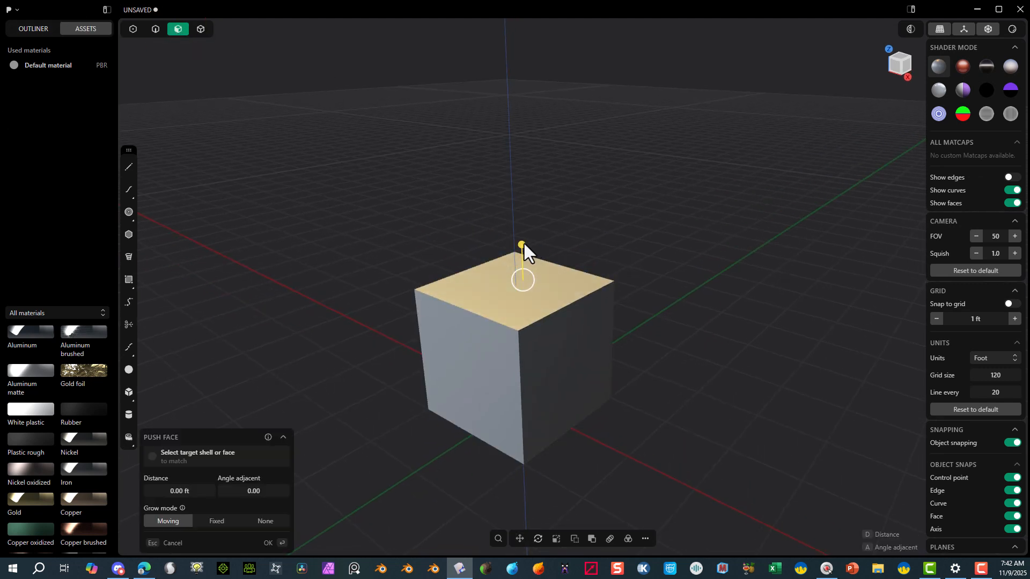
left_click_drag(523, 243, 535, 347)
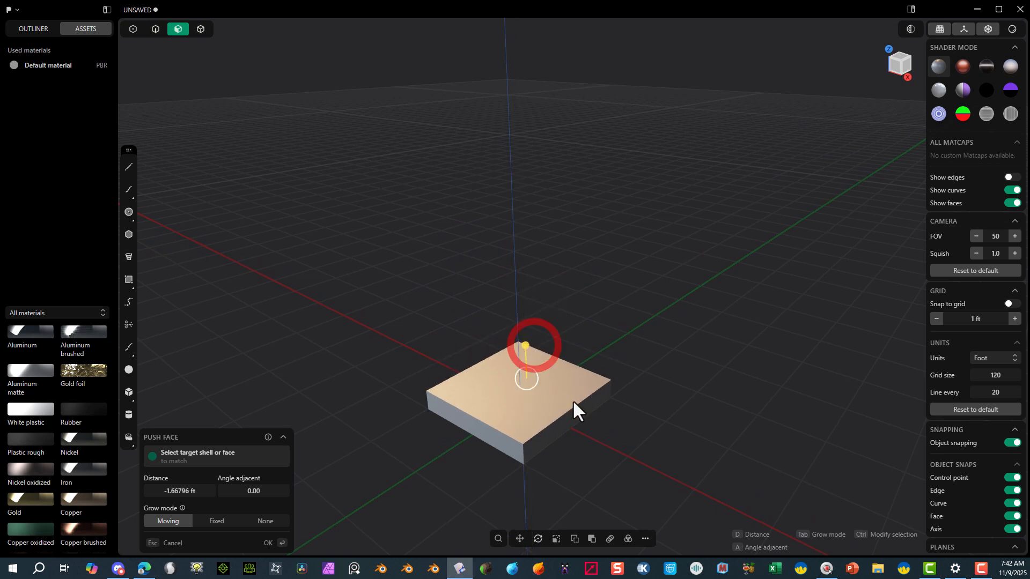
left_click(268, 544)
Try to push the slab's side face on the X axis outward by about 0.84 ft, and undo that push.
left_click(557, 433)
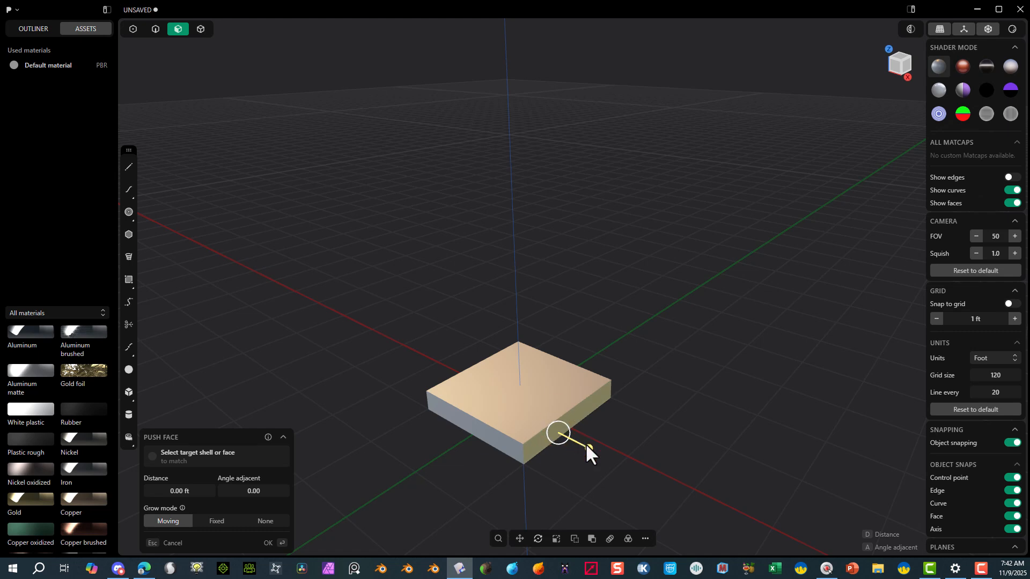
left_click_drag(590, 448, 636, 470)
middle_click_drag(586, 404, 542, 308)
key("ctrl")
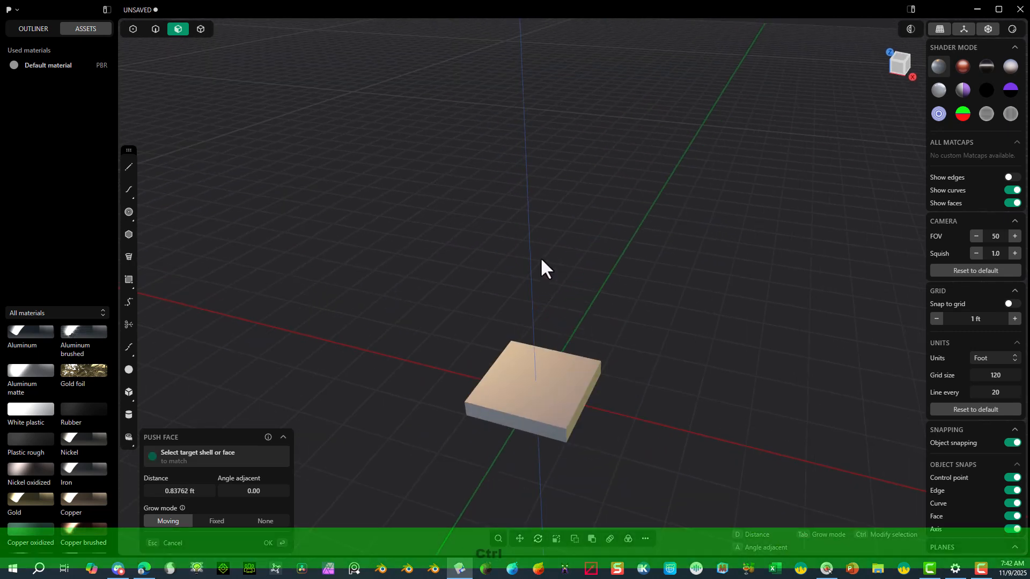
key("ctrl+z")
Push the slab's front face outward by about 0.95 ft to lengthen the slab along the Y axis.
left_click_drag(509, 421, 460, 485)
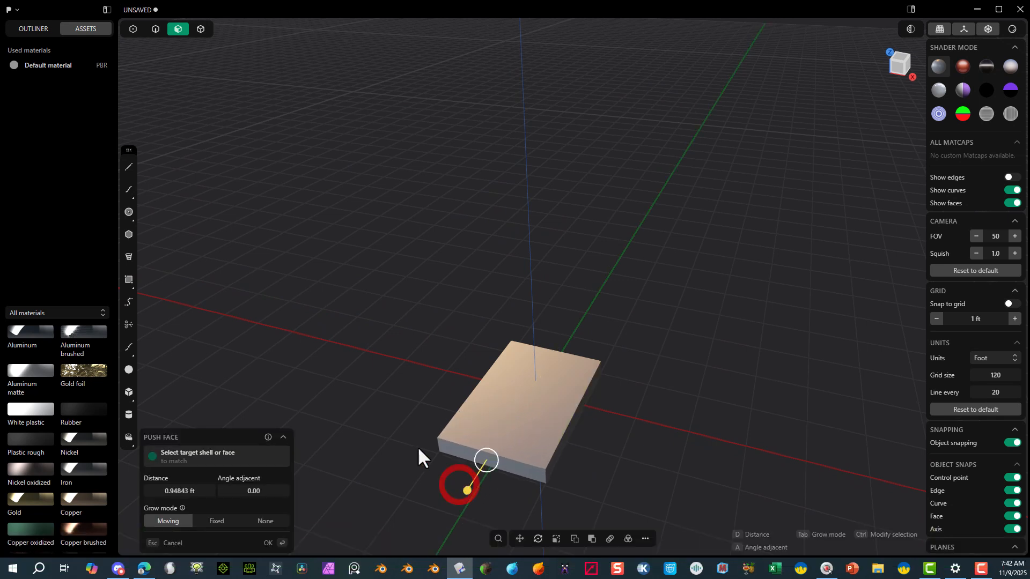
left_click(268, 543)
left_click(354, 341)
Fillet the two vertical corner edges at the slab's back end with a conic fillet of about 0.25 ft.
middle_click_drag(384, 345, 485, 360)
right_click_drag(484, 361, 391, 277)
scroll(365, 291, "up", 3)
scroll(358, 295, "up", 2)
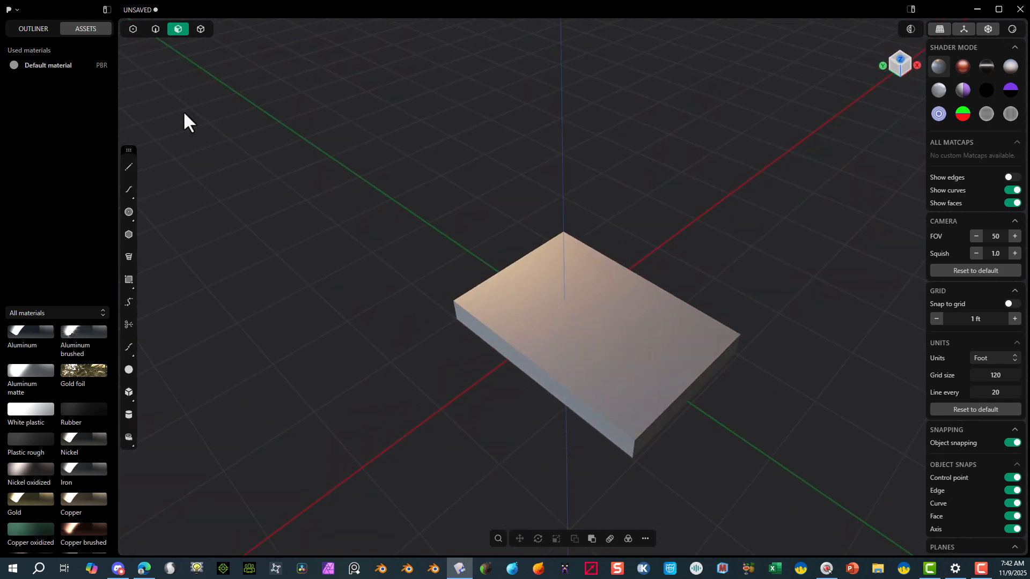
left_click(155, 29)
left_click(450, 316)
key("f")
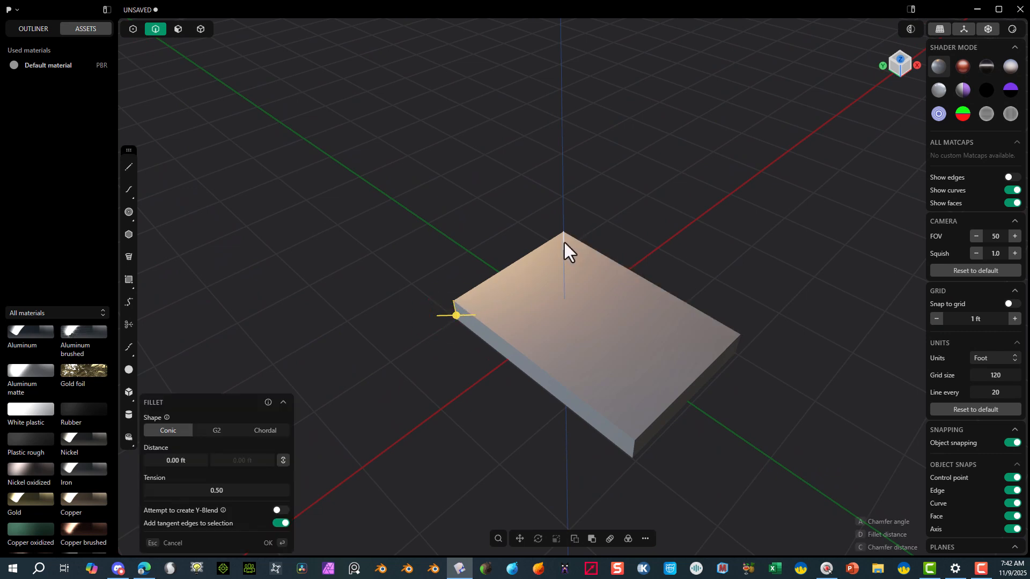
left_click(564, 243, "shift")
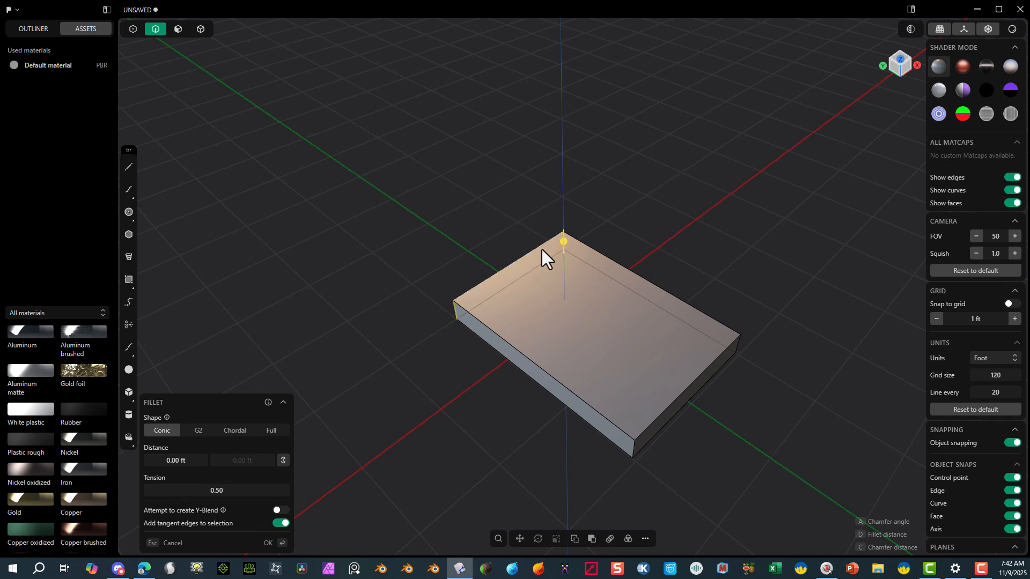
mouse_move(564, 241)
left_mouse_down()
mouse_move(613, 235)
mouse_move(629, 246)
mouse_move(572, 238)
left_mouse_up()
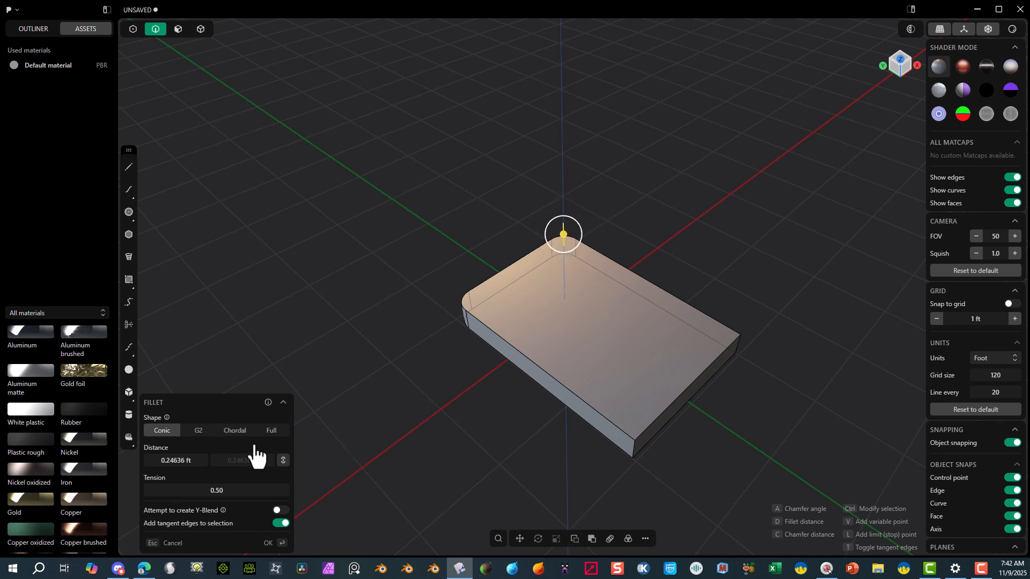
left_click(269, 543)
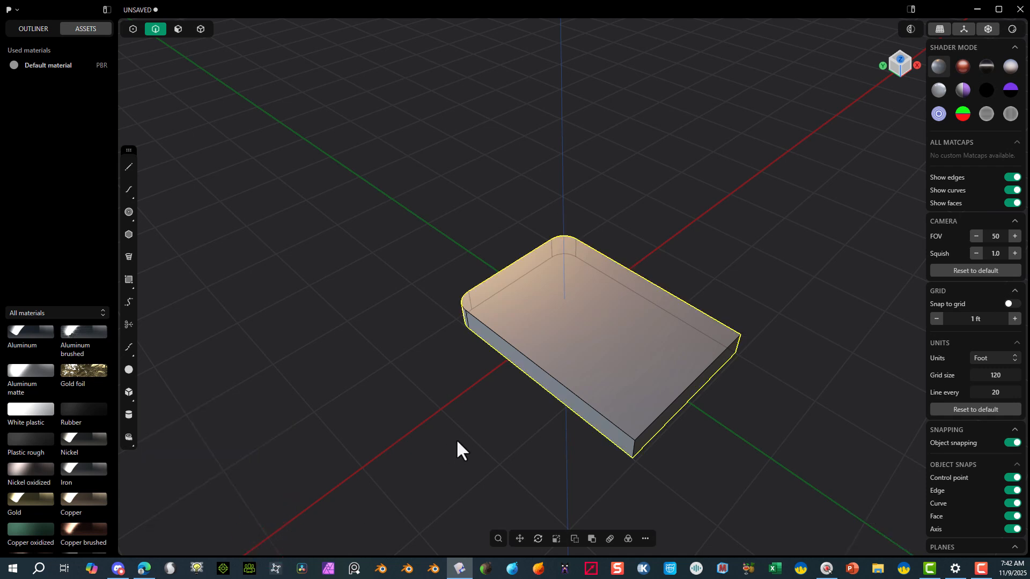
Fillet the two vertical corner edges at the slab's front end with a conic fillet of about 0.03 ft.
left_click(633, 447)
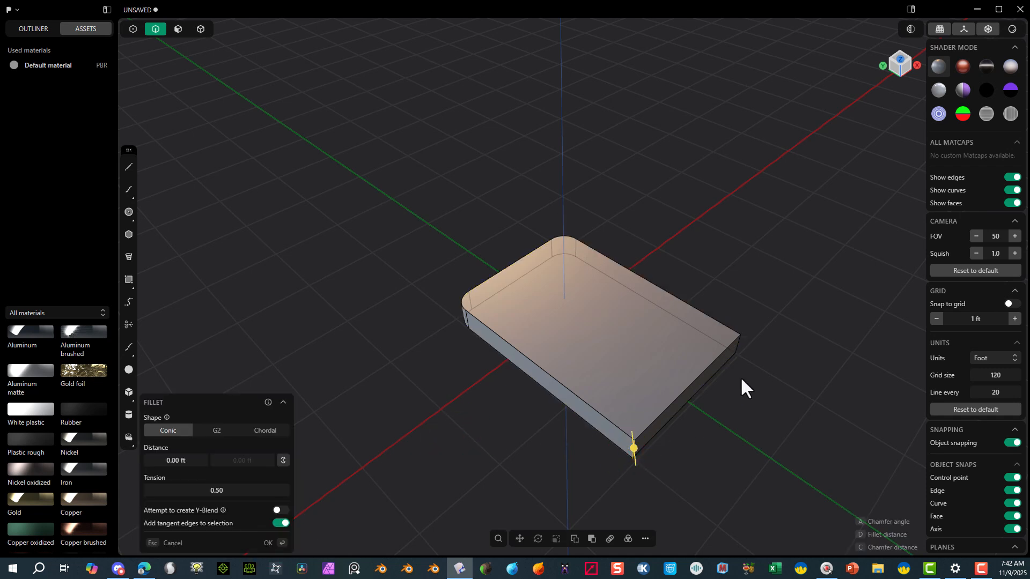
left_click(736, 344, "shift")
left_click_drag(737, 345, 739, 345)
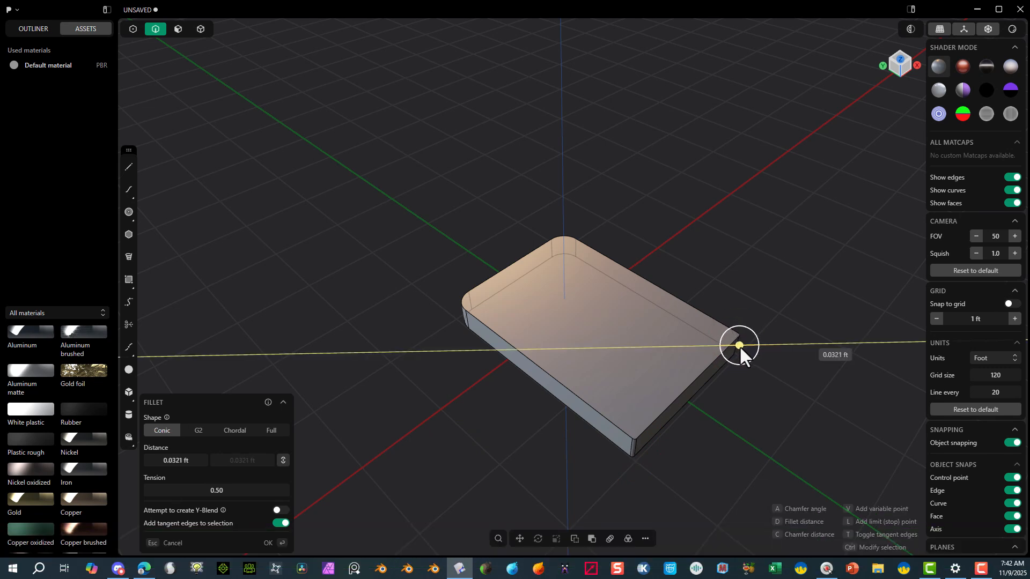
left_click(278, 540)
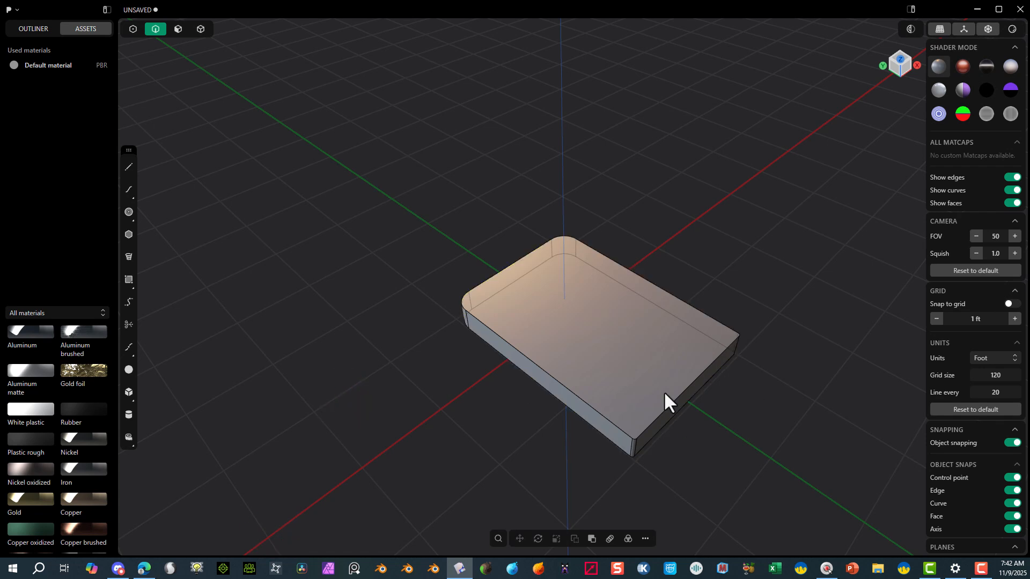
In the Left view, draw a long thin centre rectangle centred just beyond the slab's front end and reaching nearly to its rounded back corner.
middle_click_drag(521, 364, 604, 336)
left_click(895, 65)
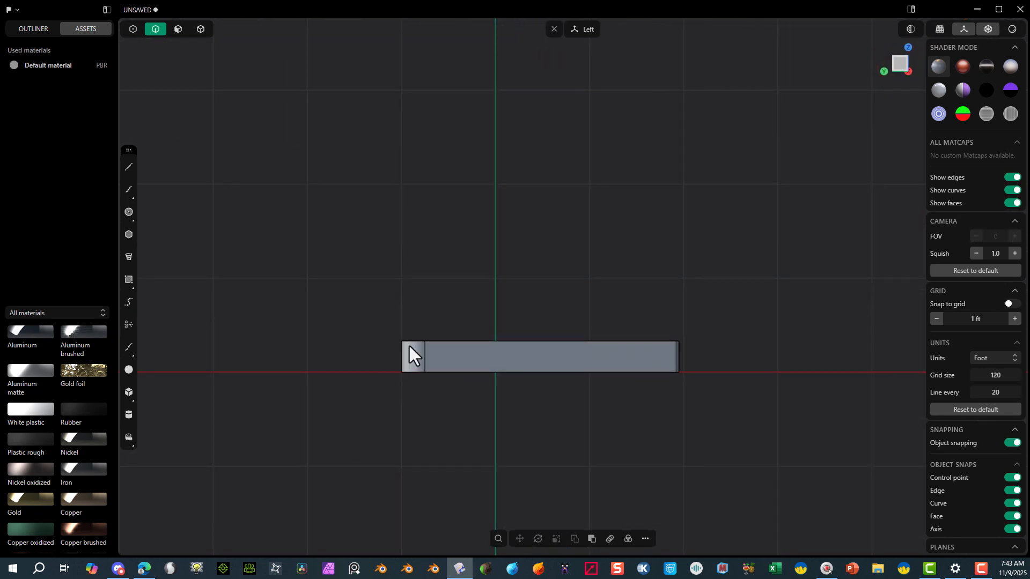
left_click(129, 281)
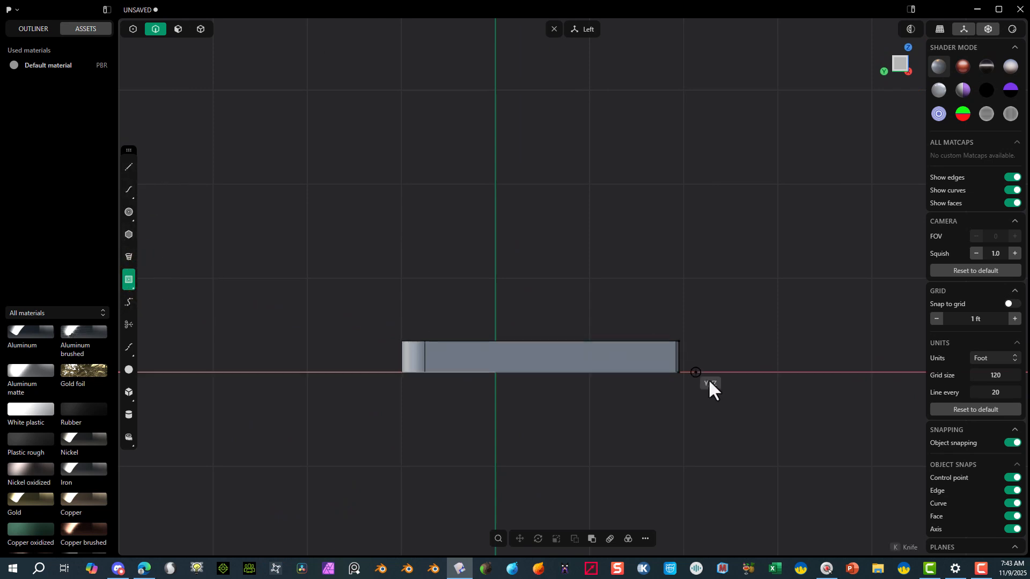
left_click(694, 357)
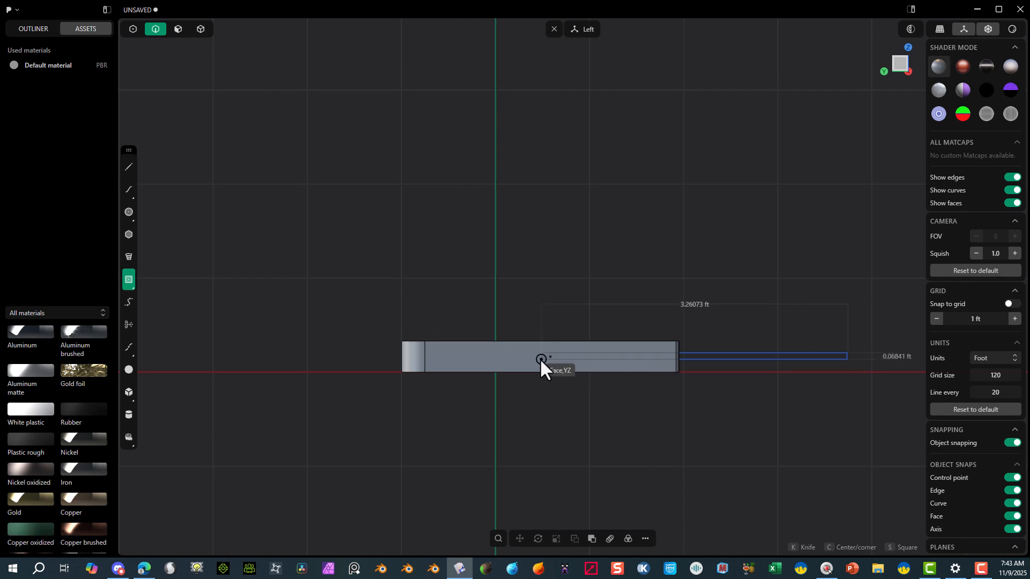
left_click(435, 363)
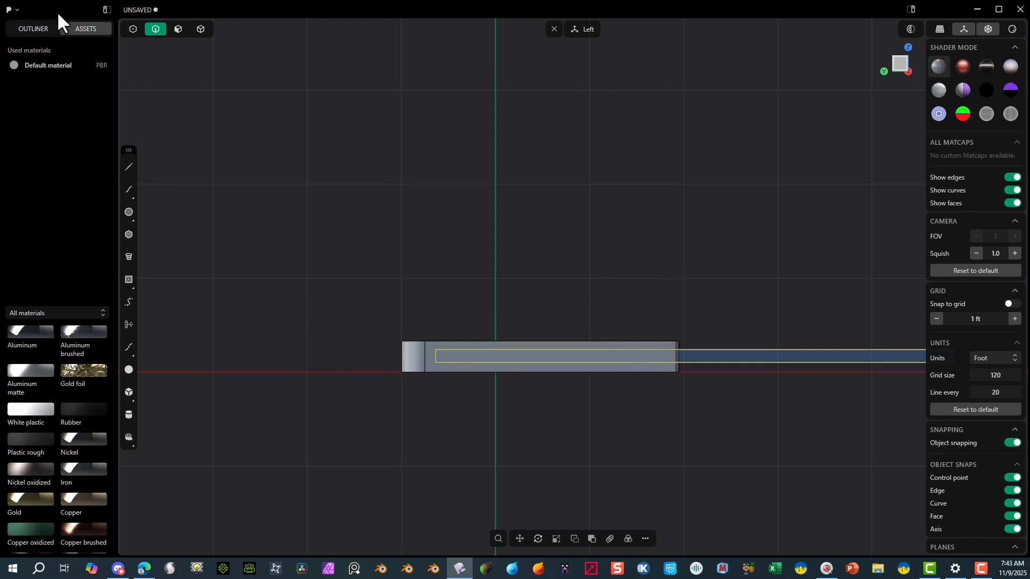
Fillet the thin rectangle's two corner points near the slab's back end with a radius of about 0.04 ft.
left_click(133, 29)
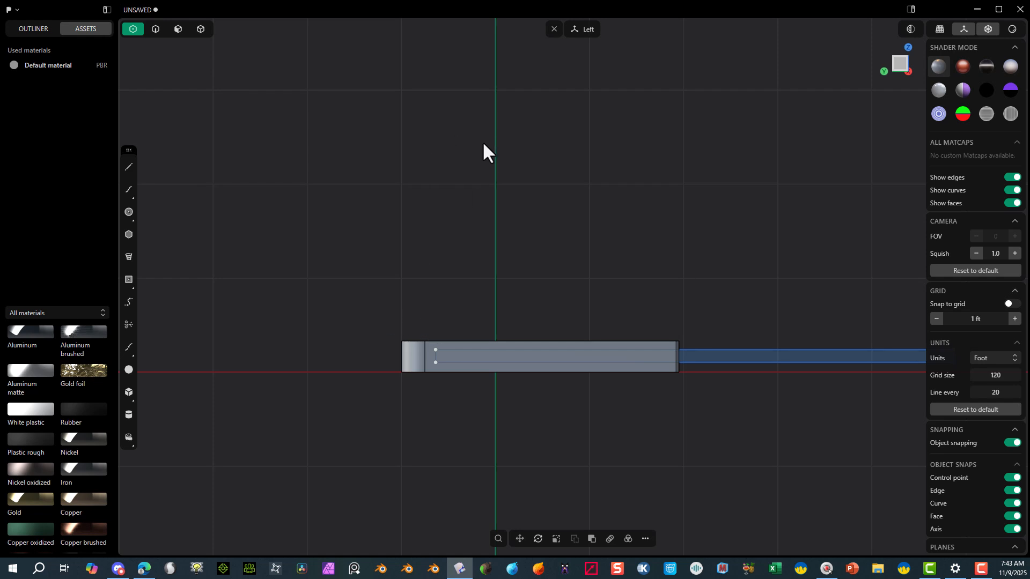
scroll(414, 373, "up", 6)
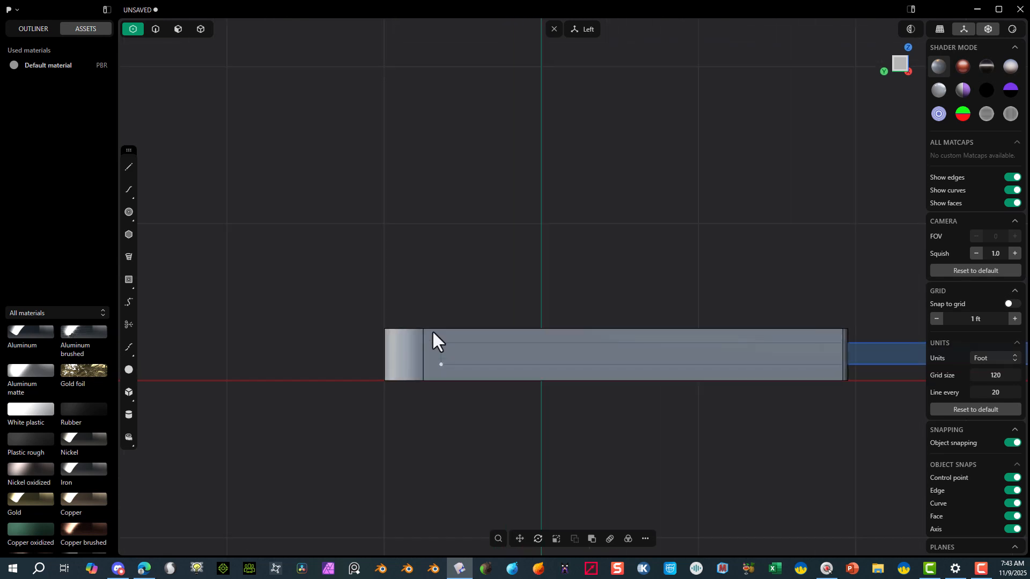
key("b")
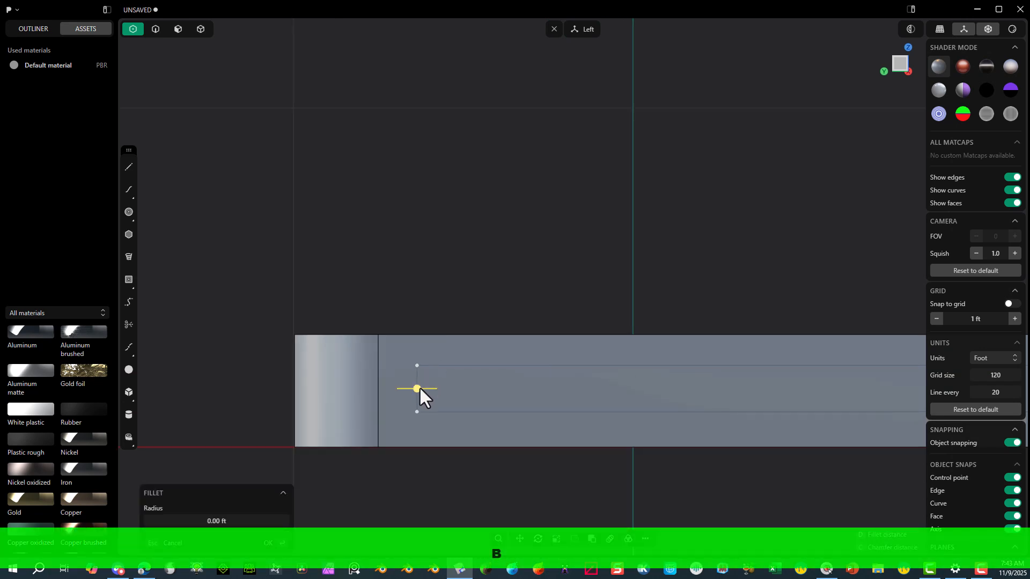
left_click_drag(420, 387, 421, 386)
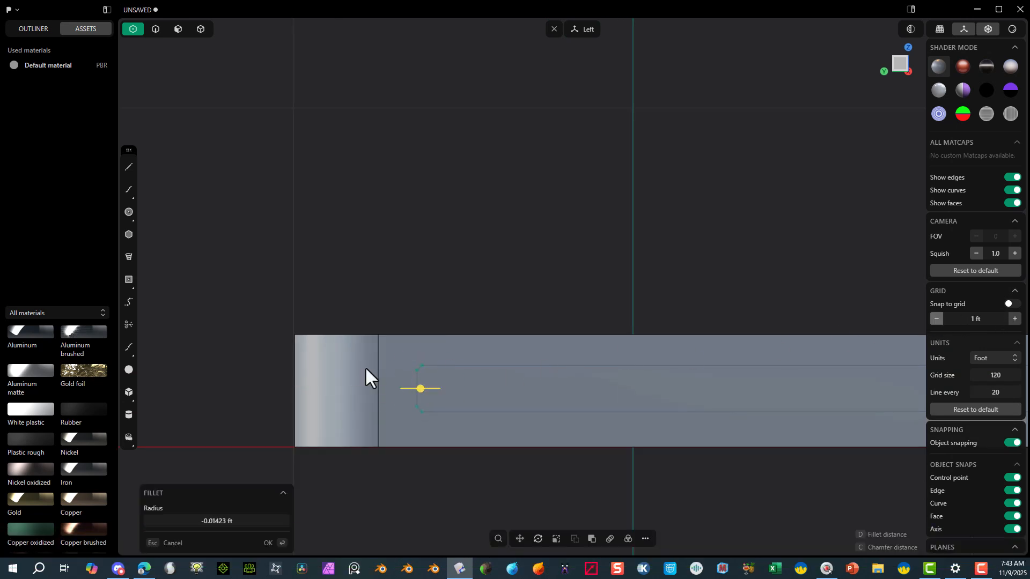
left_click_drag(422, 388, 403, 391)
left_click(275, 543)
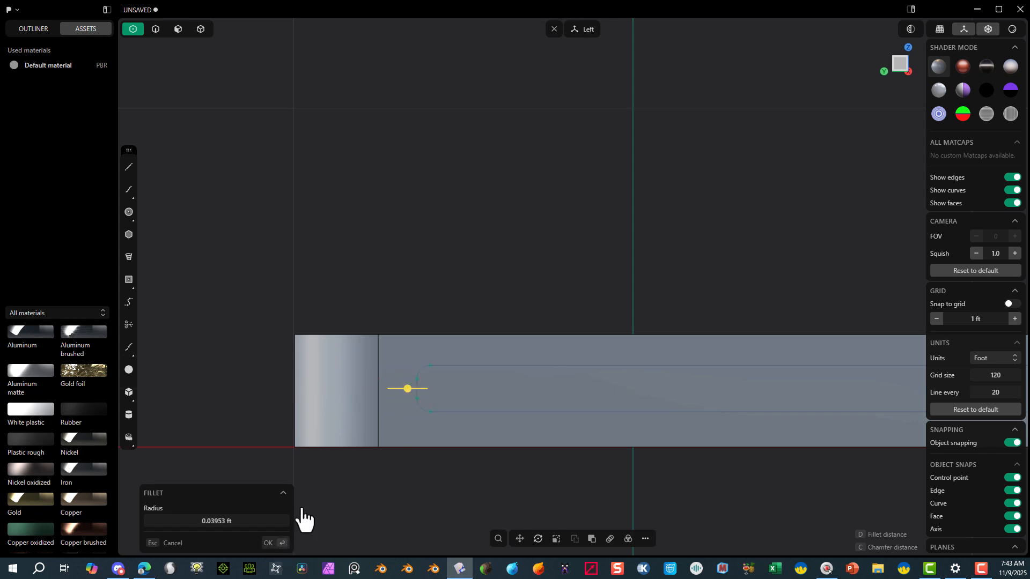
Move the thin filleted rectangle about 1.91 ft in the negative X direction, clear of the slab's side.
middle_click_drag(444, 236, 579, 311)
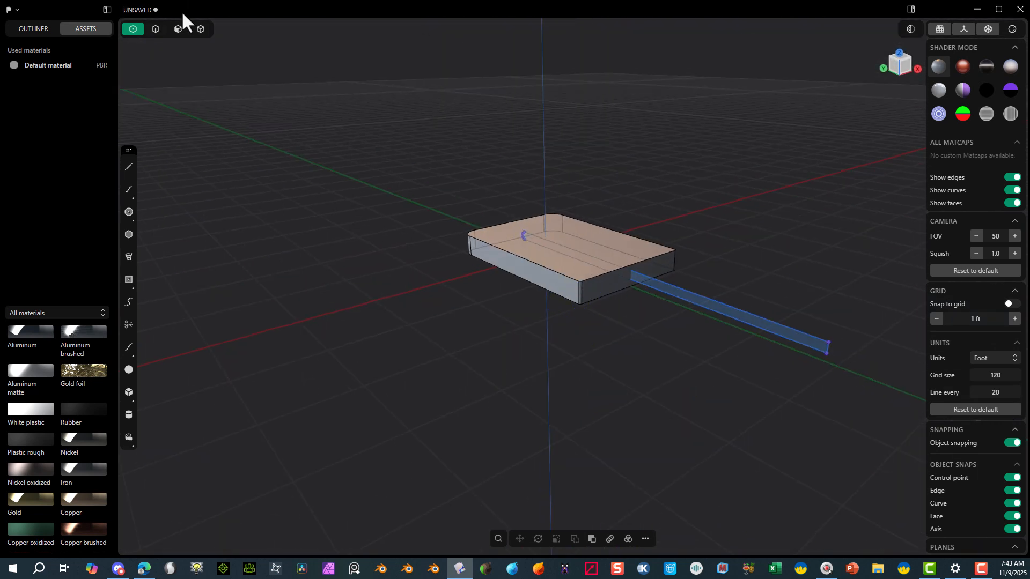
left_click(178, 29)
left_click(156, 29)
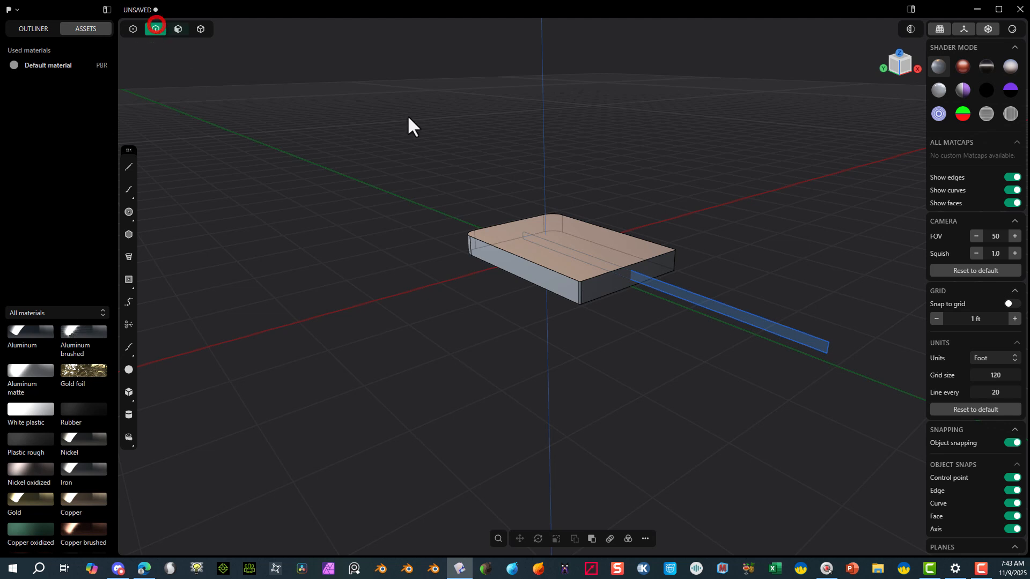
left_click(704, 370)
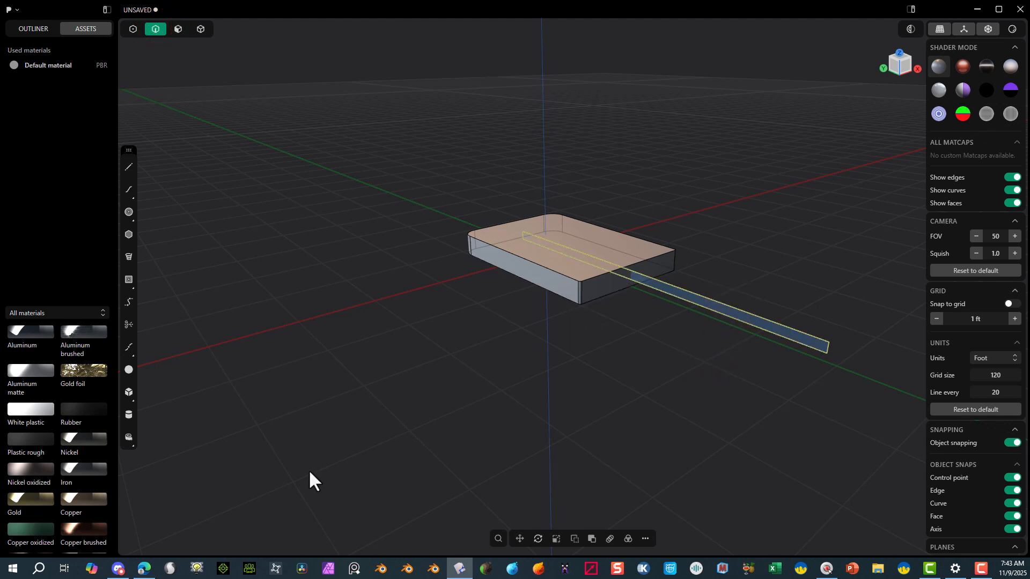
key("g")
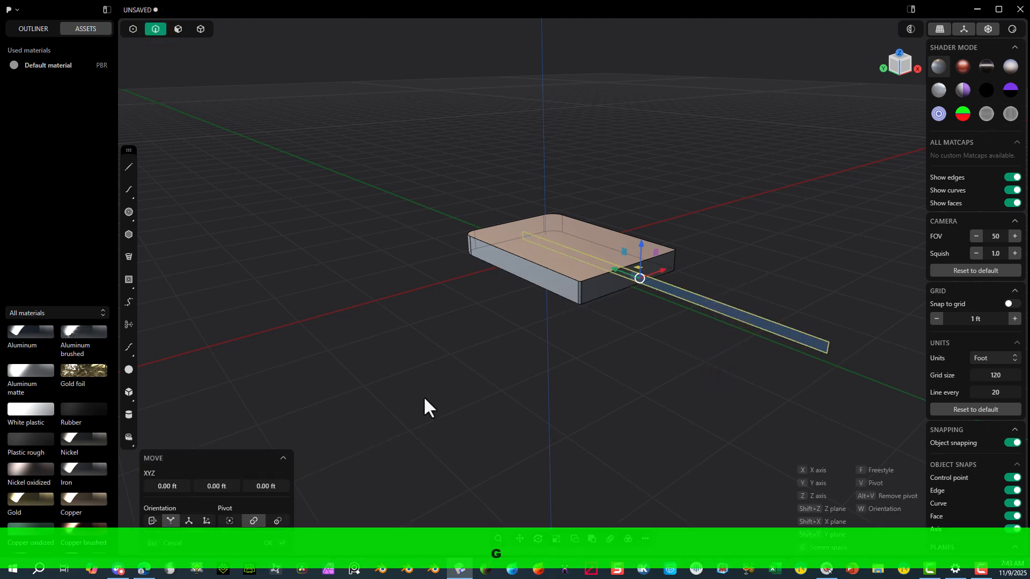
left_click(558, 322)
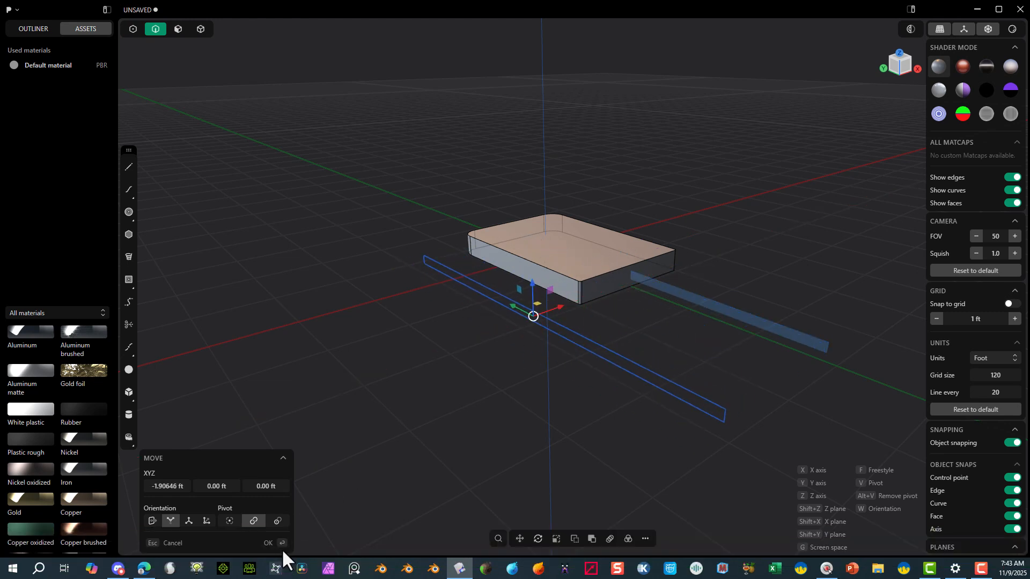
left_click(266, 544)
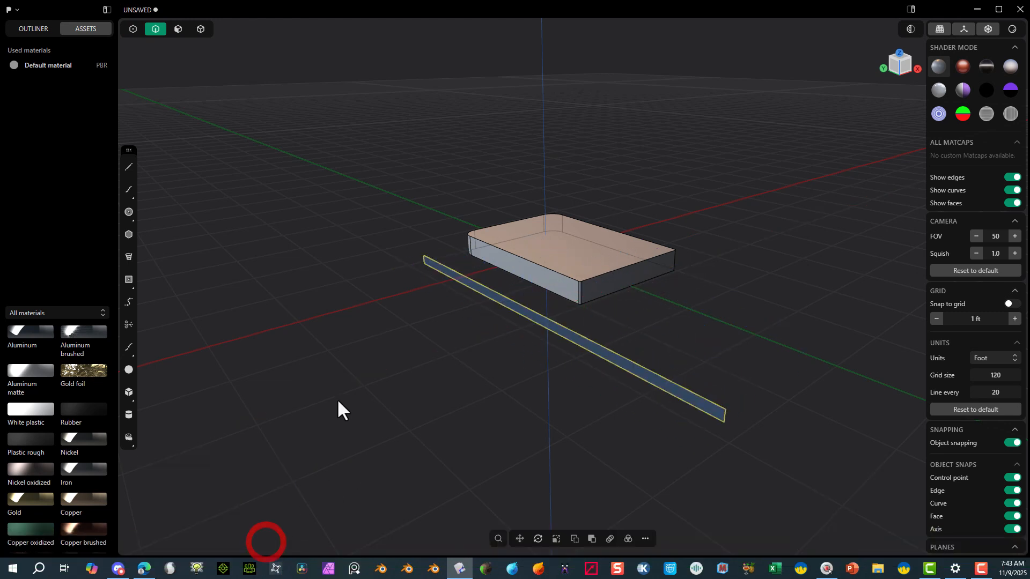
Extrude the thin rectangle's region about 12.78 ft along X, through the slab and well beyond its far side.
left_click(178, 29)
key("e")
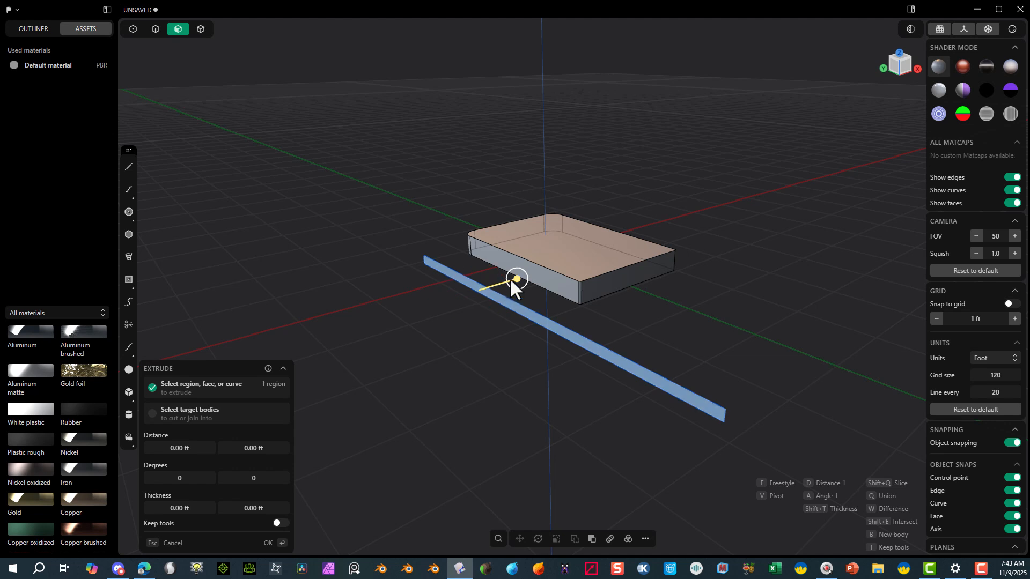
left_click_drag(512, 277, 891, 199)
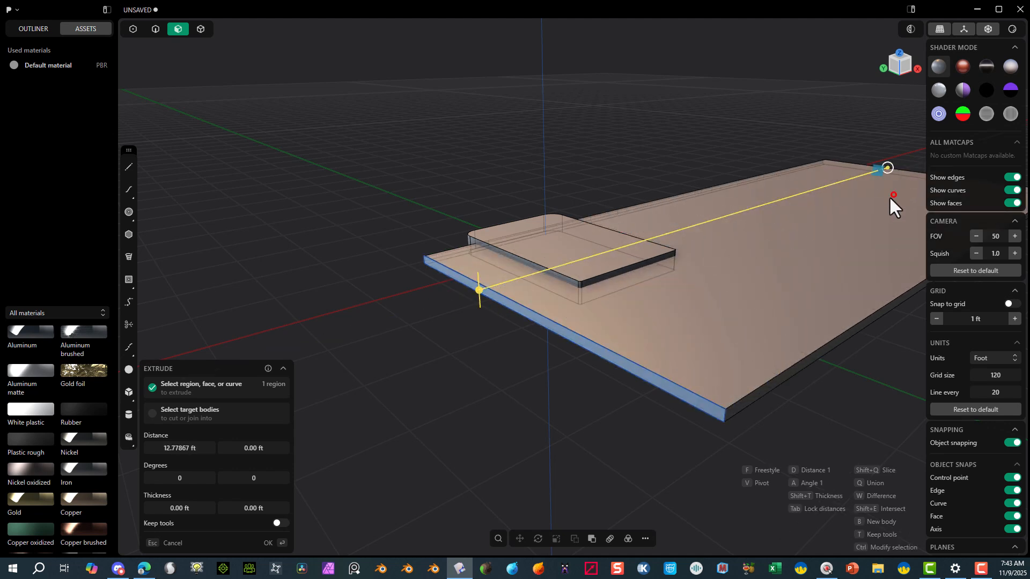
left_click(278, 542)
Slice the rounded slab with the extruded plate using a Boolean operation.
middle_click_drag(385, 273, 412, 221)
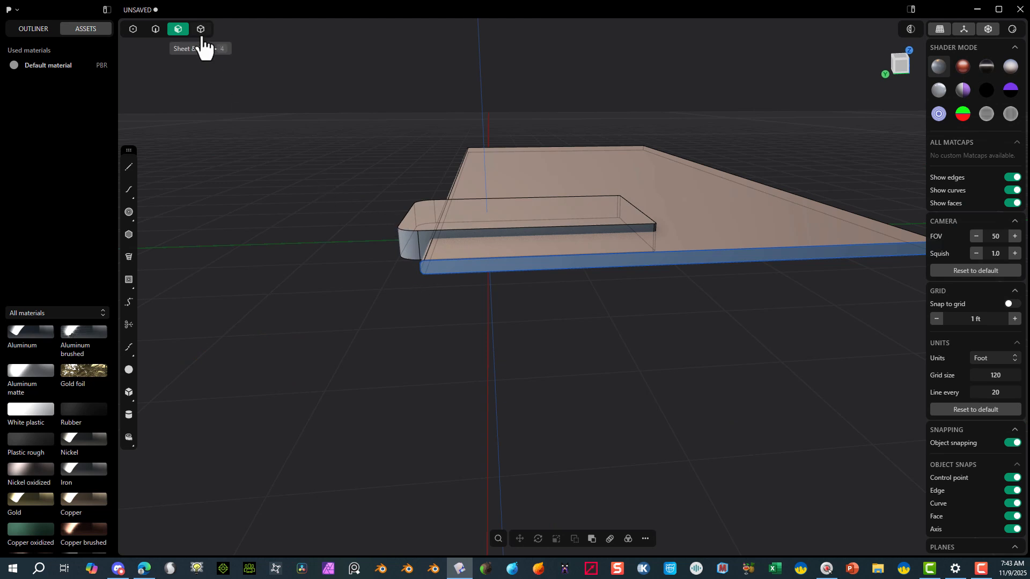
left_click(201, 29)
left_click(403, 231)
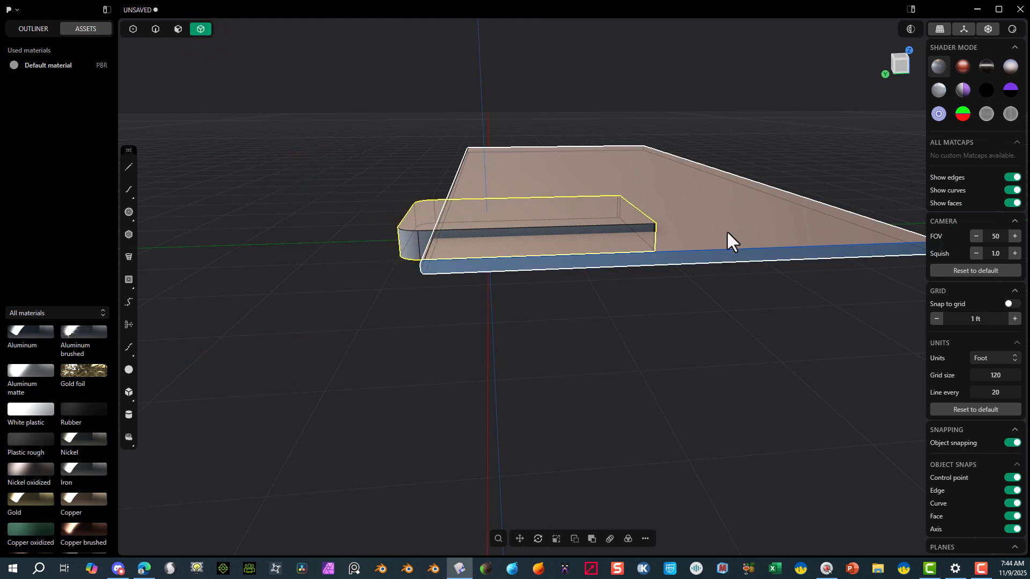
left_click(725, 230, "shift")
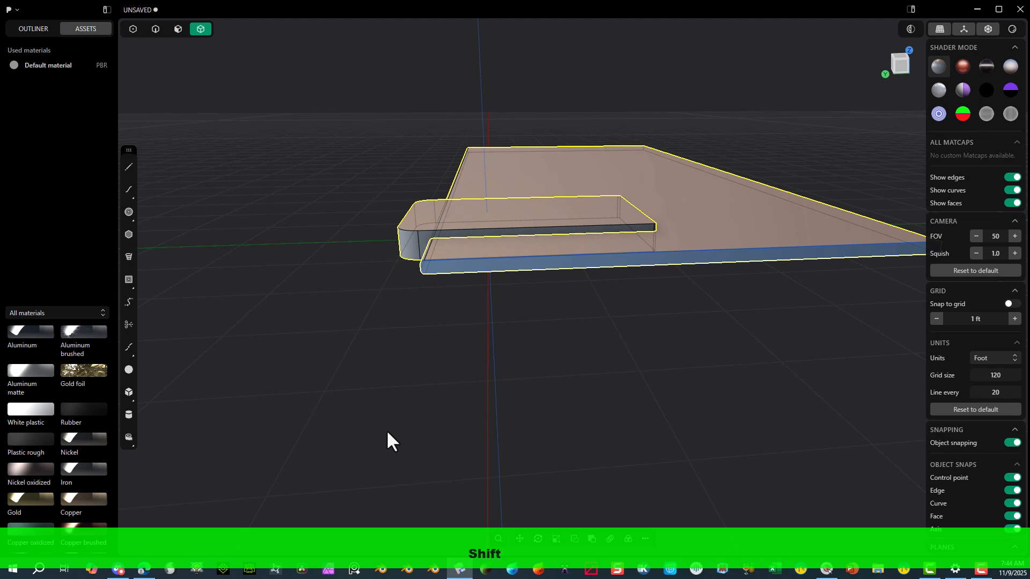
key("q")
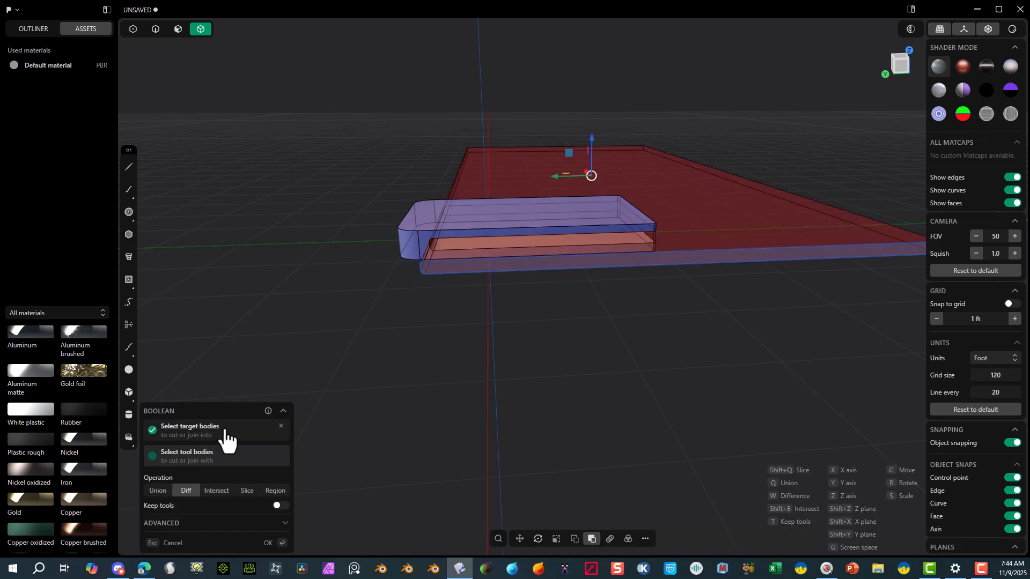
key("shift+q")
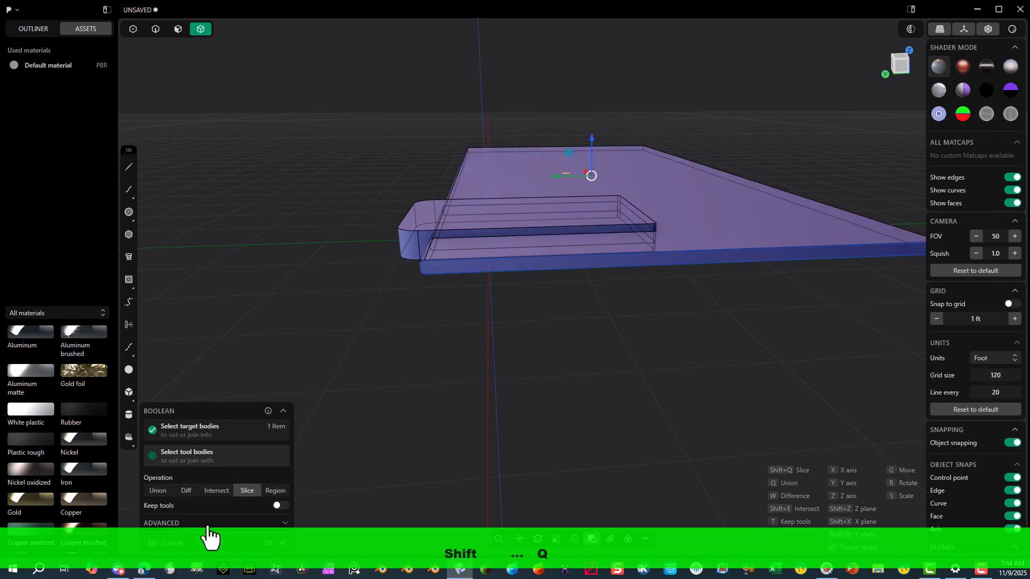
left_click(268, 543)
Delete the remainder of the large plate that extends outside the slab.
left_click(243, 277)
left_click(731, 232)
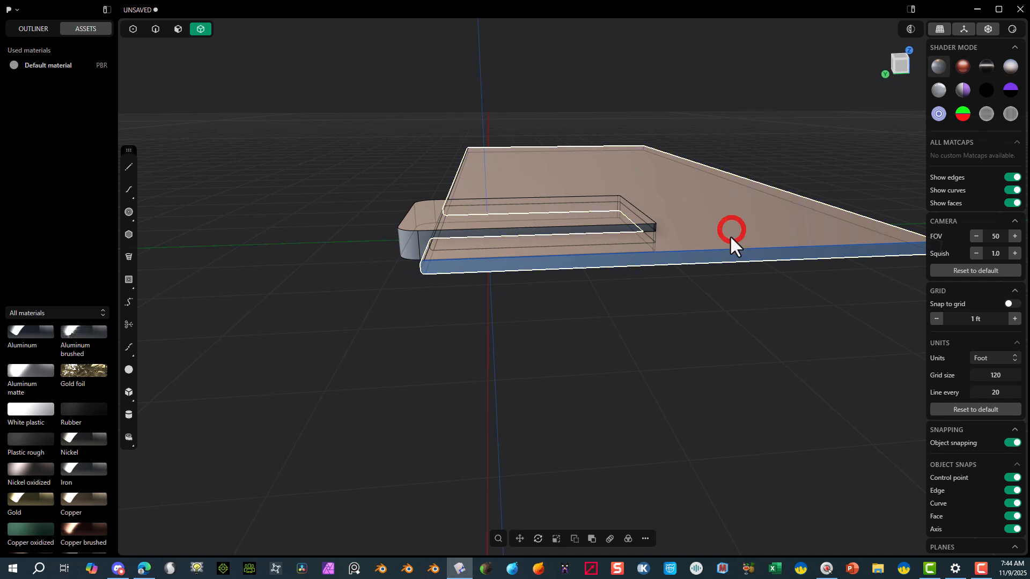
key("Delete")
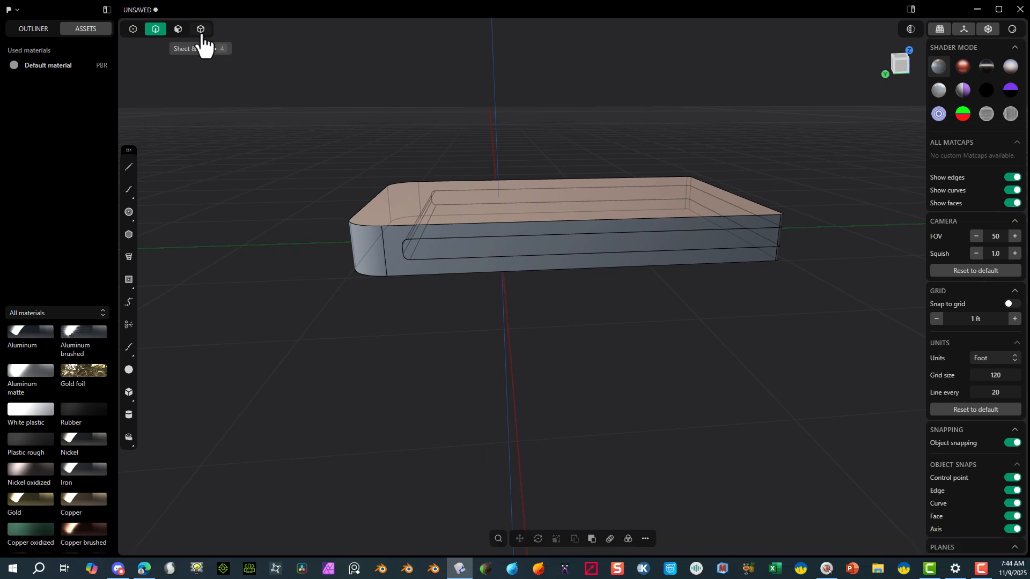
Give the slab's outer shell a new material with metalness 1.00 and roughness 0.14.
left_click(202, 32)
left_click(372, 218)
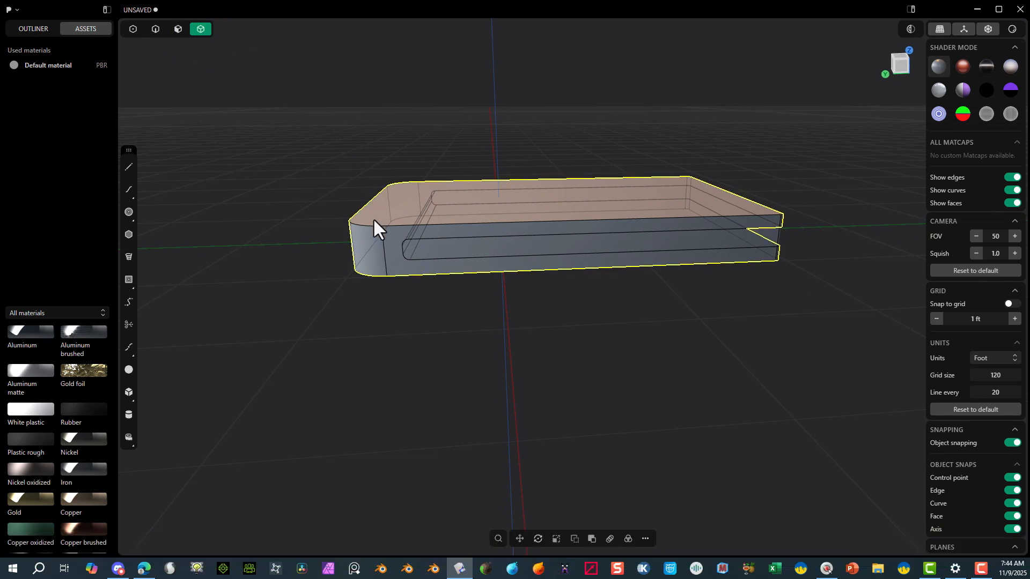
key("m")
left_click(217, 282)
left_click_drag(200, 296, 482, 322)
left_click(218, 284)
left_click_drag(167, 311, 3, 378)
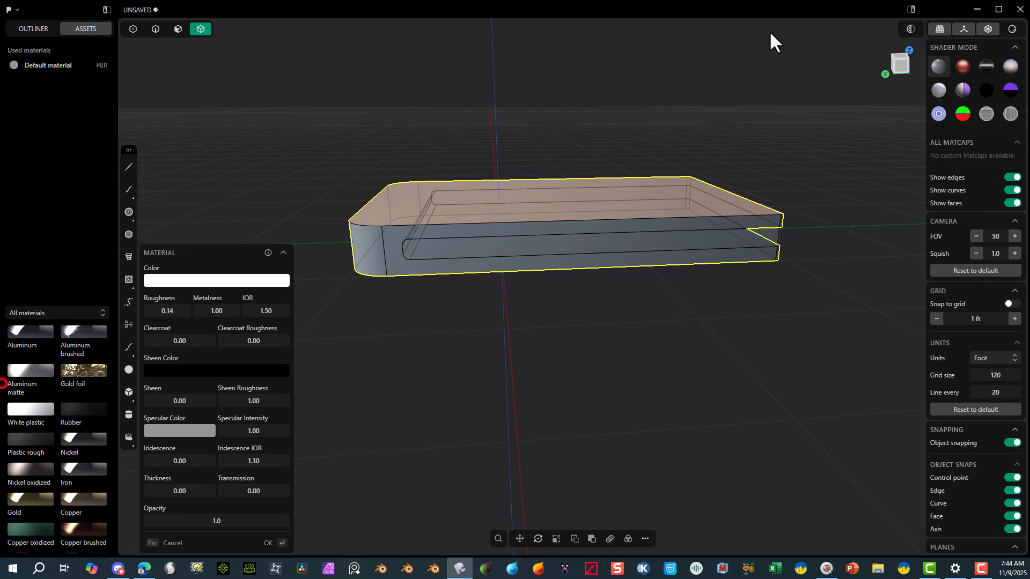
Switch the viewport to render mode and hide the edges.
left_click(1012, 30)
middle_click_drag(579, 148, 362, 277)
left_click(1011, 185)
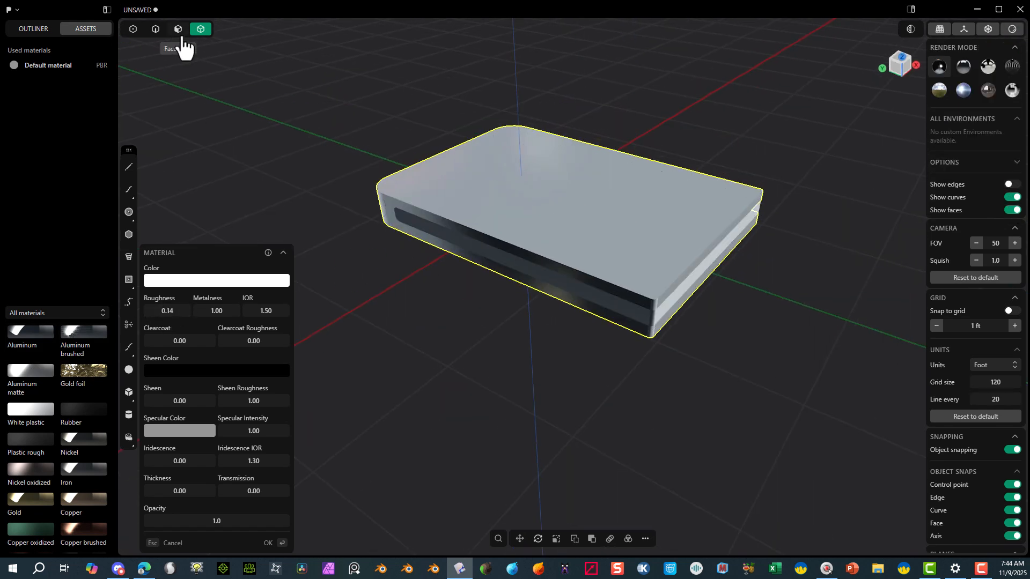
Set the outer shell's material colour to a very light blue and apply the material.
left_click(242, 277)
left_click(179, 326)
left_click(210, 375)
left_click_drag(177, 330, 141, 324)
left_click_drag(210, 375, 220, 365)
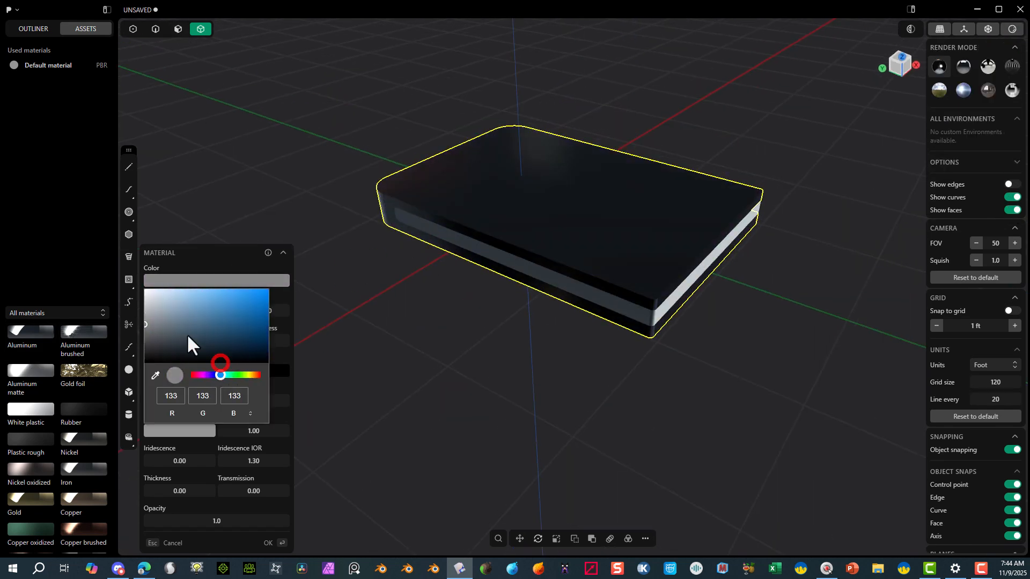
left_click_drag(180, 325, 158, 296)
left_click(220, 281)
left_click(268, 543)
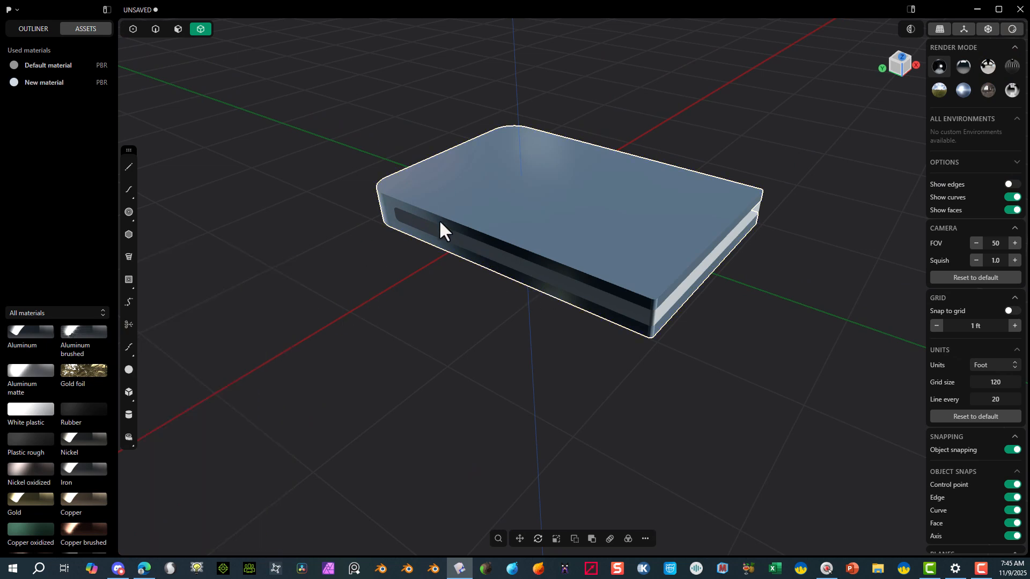
Apply a new dark grey material to the inner slab body, with increased metalness and reduced roughness.
left_click(438, 219)
key("m")
left_click(216, 280)
left_click_drag(170, 335, 146, 339)
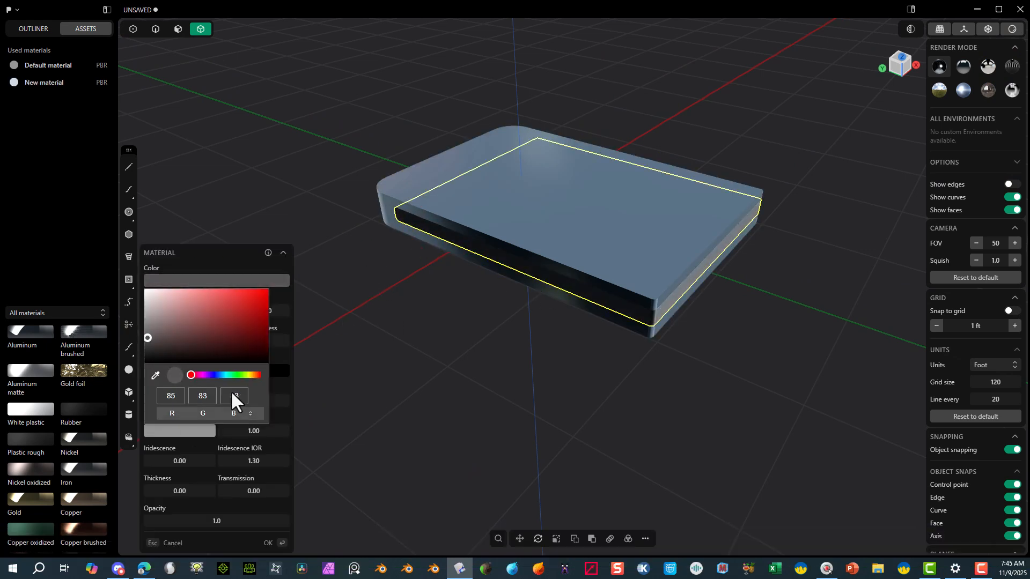
left_click(280, 412)
left_click_drag(217, 311, 263, 311)
left_click_drag(181, 312, 153, 312)
left_click(269, 542)
left_click(383, 187)
key("m")
middle_click_drag(542, 258, 670, 278)
In the Top view, draw a centre rectangle about half the slab's width, centred on the slab's front edge and extending past mid-slab.
left_click(900, 56)
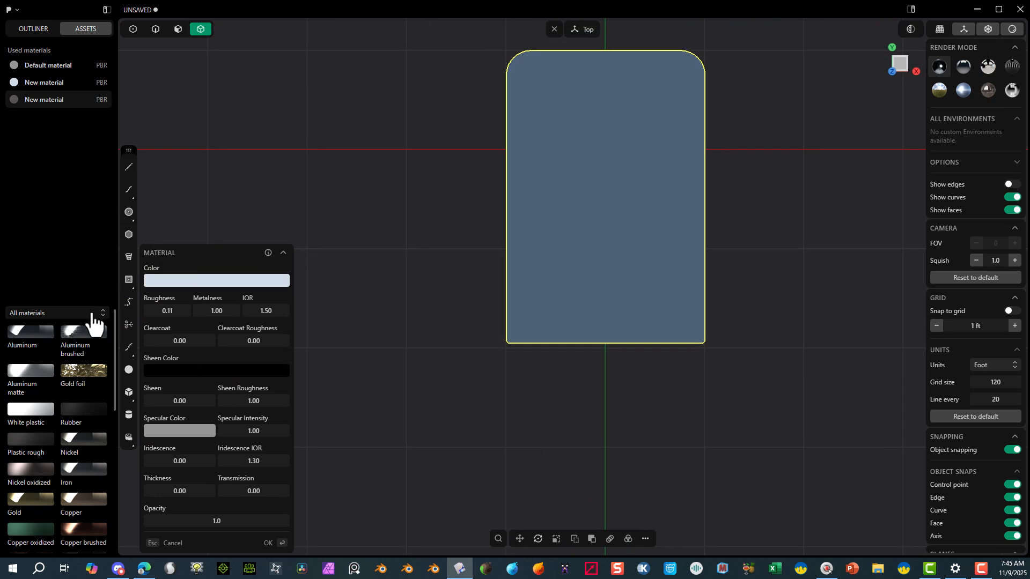
left_click(129, 280)
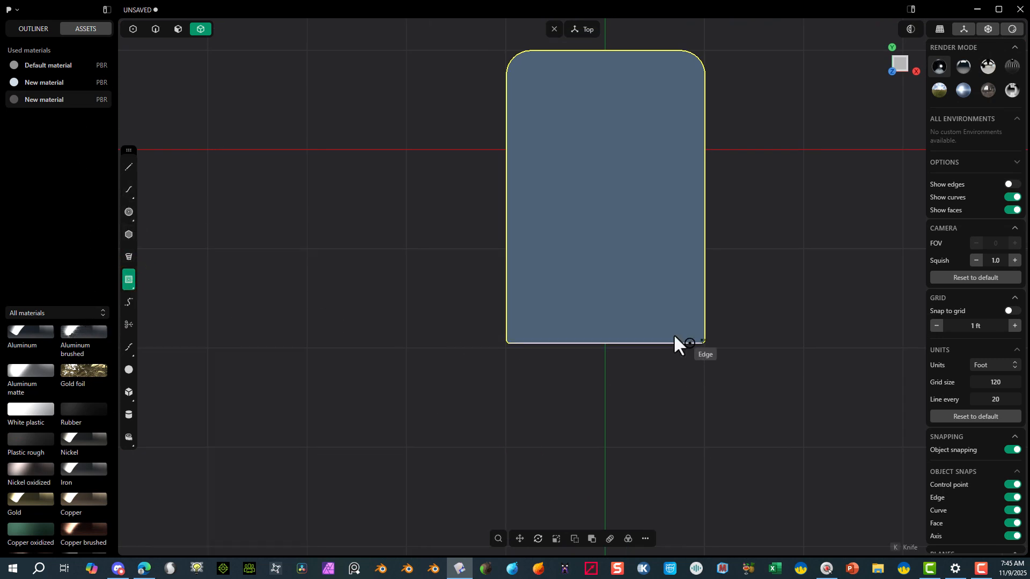
left_click(601, 345)
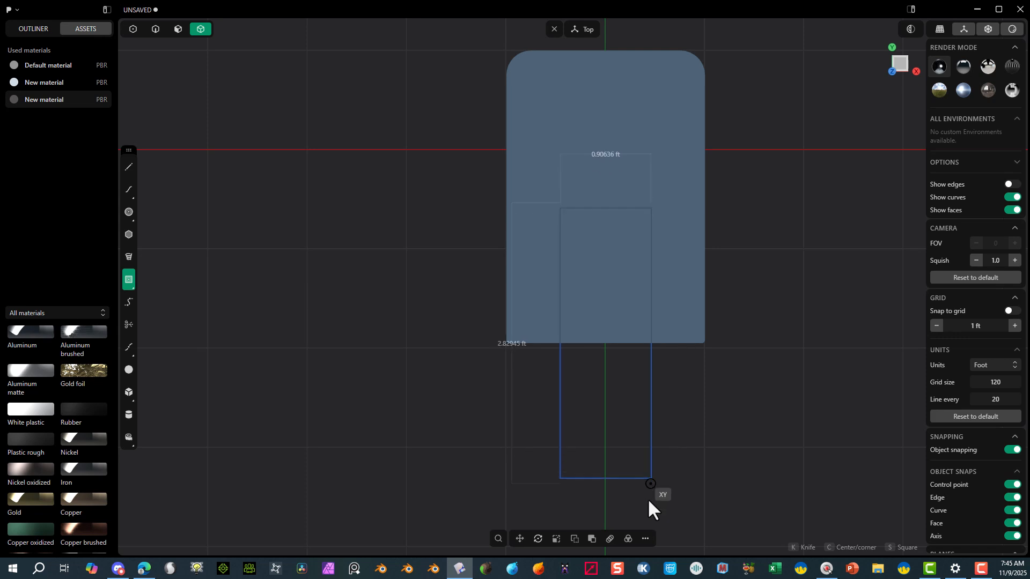
left_click(657, 517)
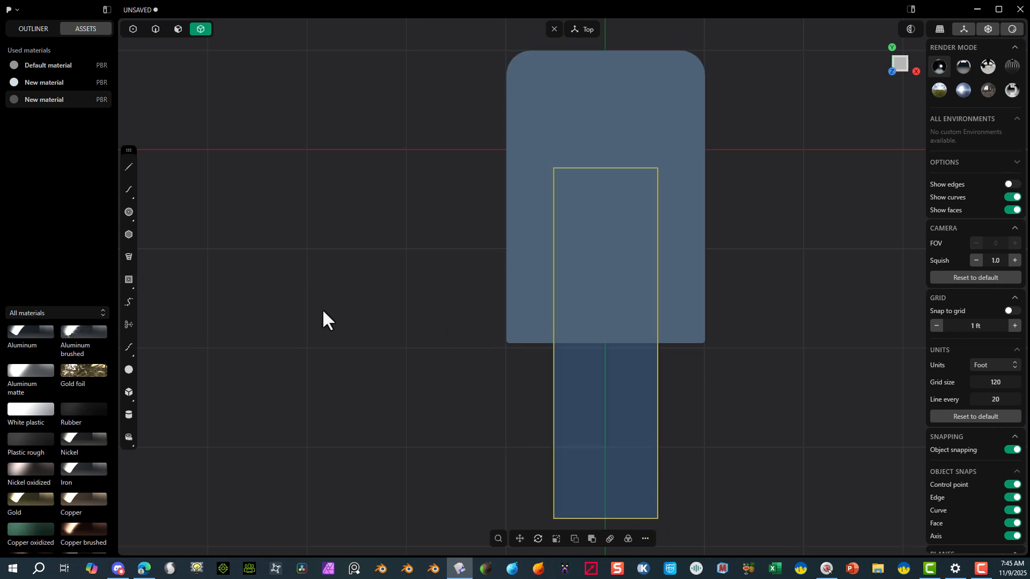
Fillet the new rectangle's two corner points over the slab with a radius of about 0.11 ft.
left_click(133, 29)
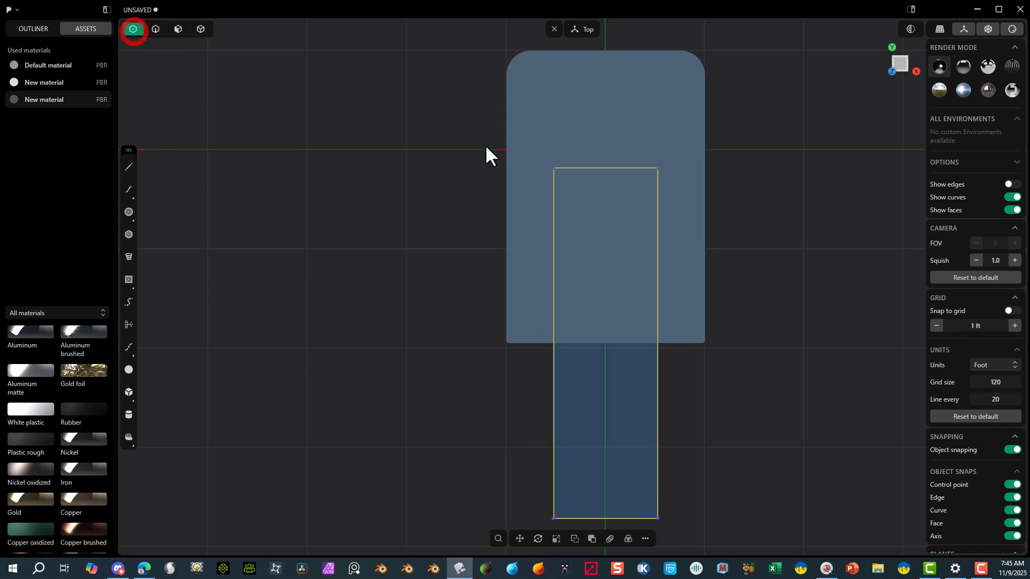
key("Escape")
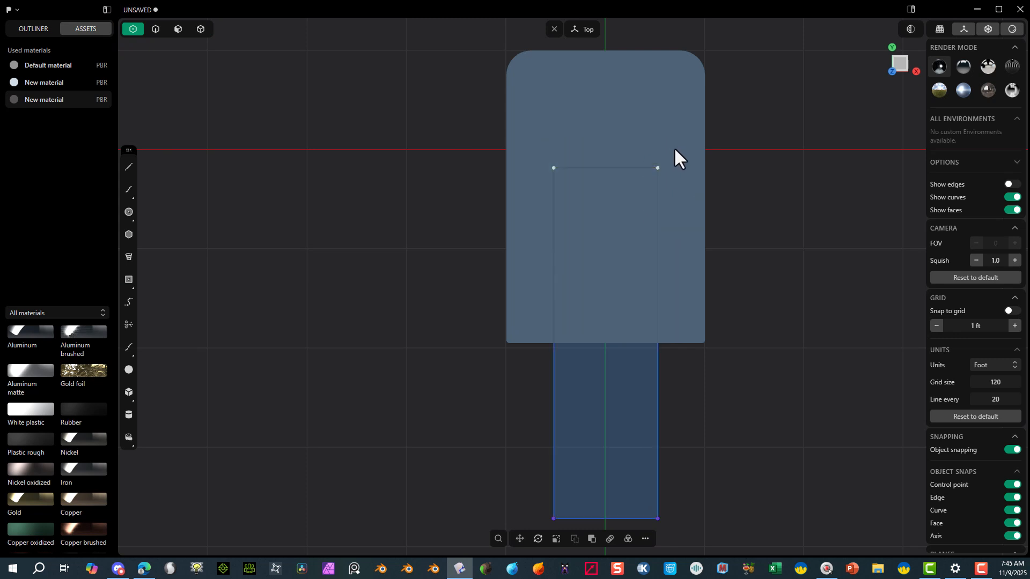
key("b")
mouse_move(592, 168)
left_mouse_down()
mouse_move(609, 154)
mouse_move(585, 180)
mouse_move(595, 161)
left_mouse_up()
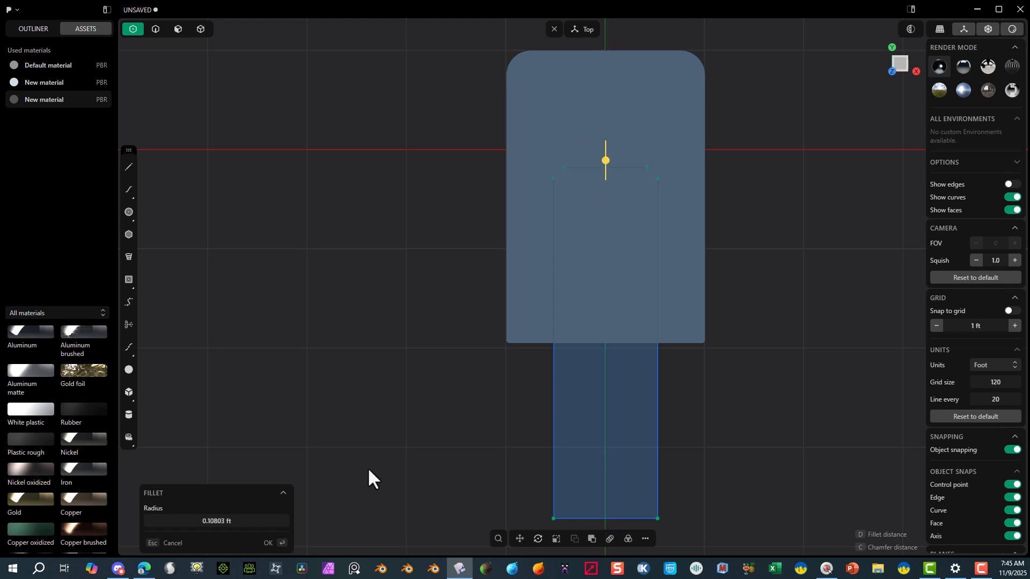
left_click(267, 543)
Extrude the new rectangle's region downward by about 0.12 ft.
middle_click_drag(471, 55, 525, 21)
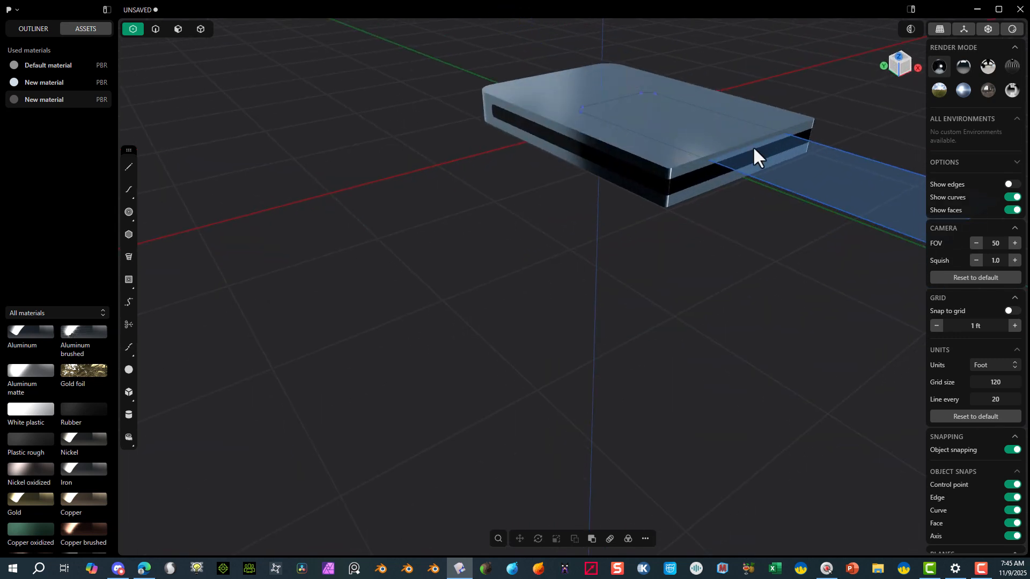
left_click(178, 29)
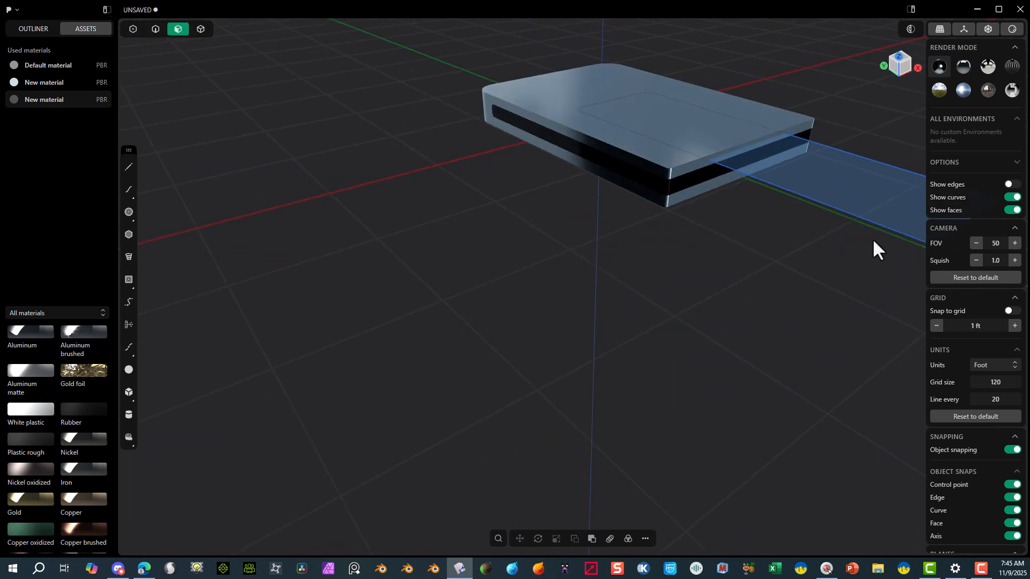
left_click(854, 195)
key("e")
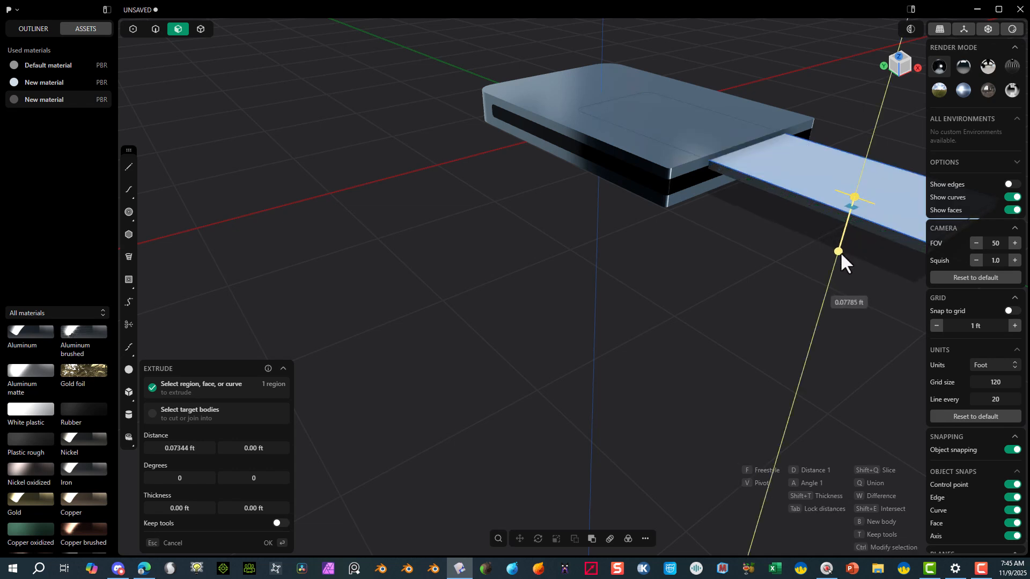
left_click(837, 256)
left_click(288, 541)
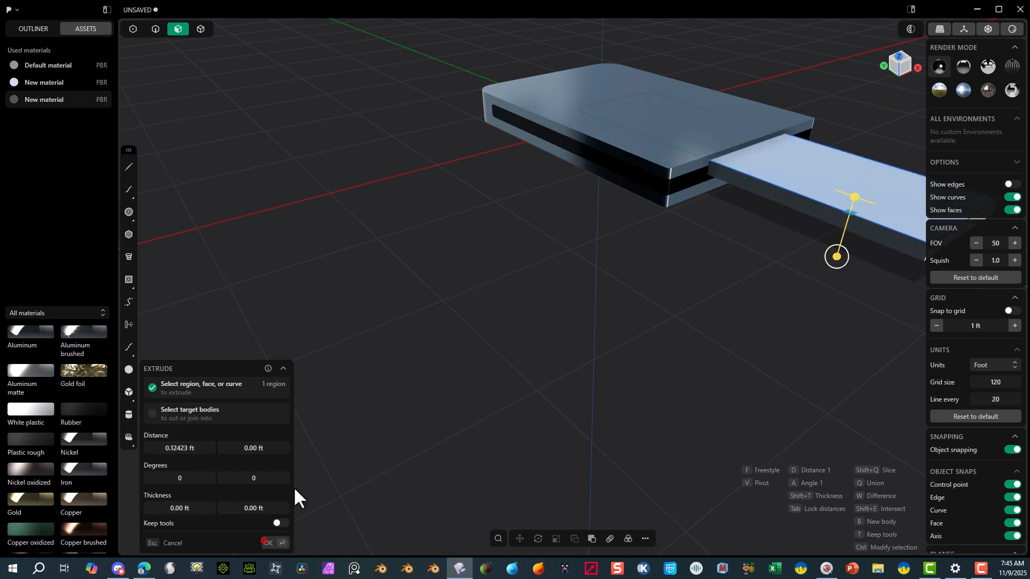
Move the extruded strip body straight up by about 0.057 ft so it rises above the slab's top face.
left_click(200, 32)
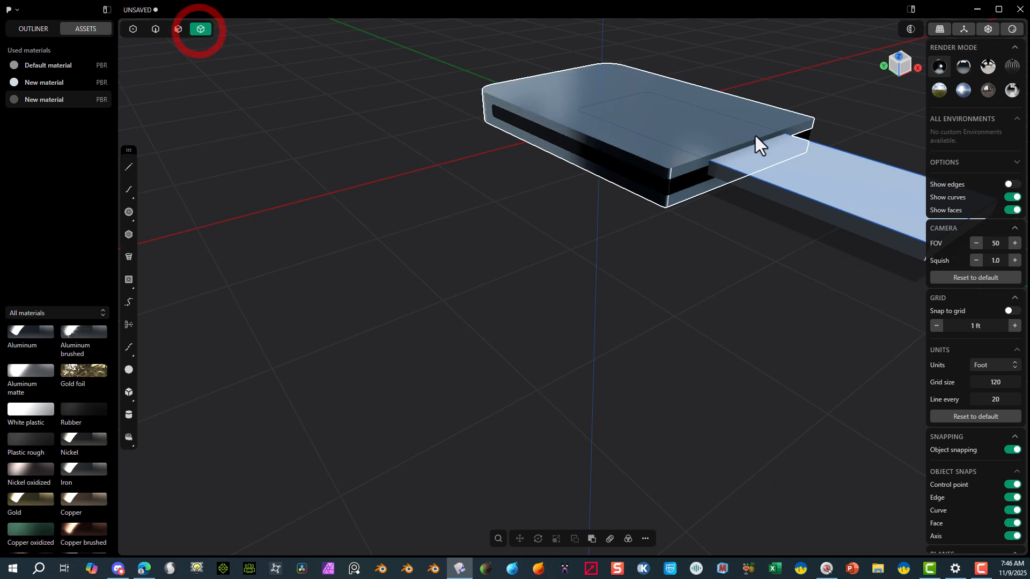
left_click(799, 176)
key("g")
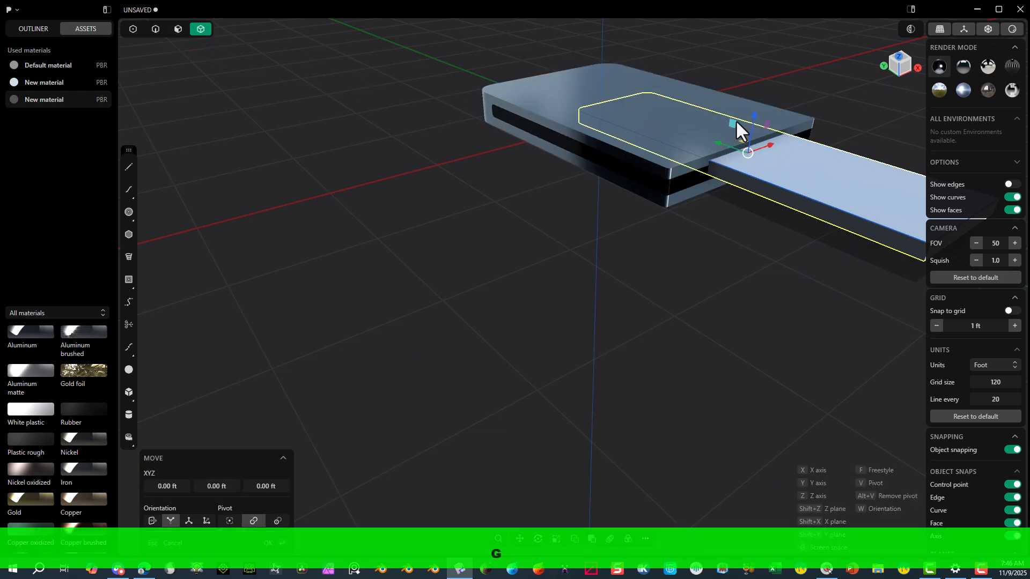
left_click_drag(752, 115, 751, 110)
scroll(700, 158, "up", 3)
scroll(721, 141, "up", 1)
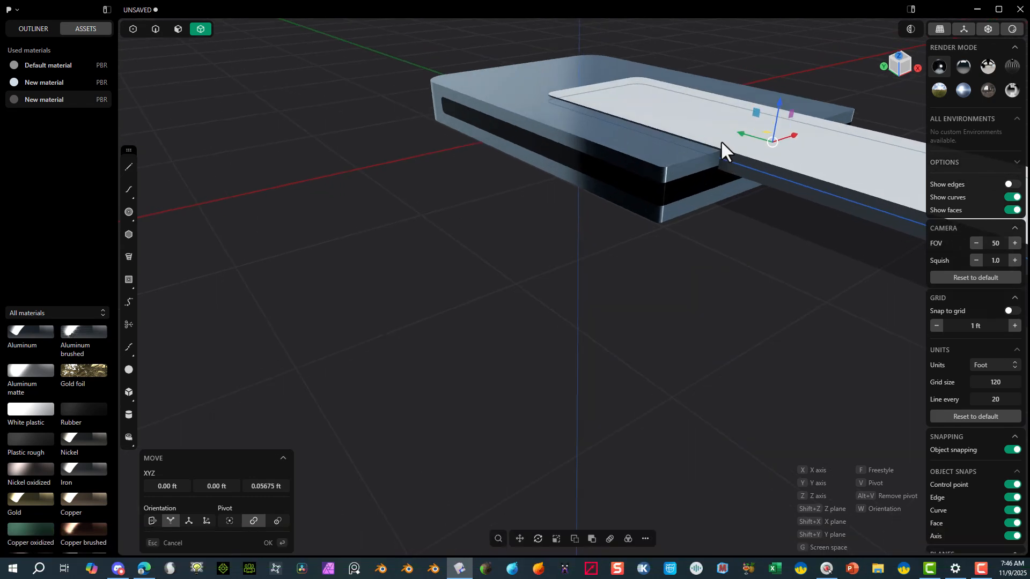
middle_click_drag(721, 141, 732, 102)
scroll(723, 147, "down", 2)
middle_click_drag(722, 147, 592, 67)
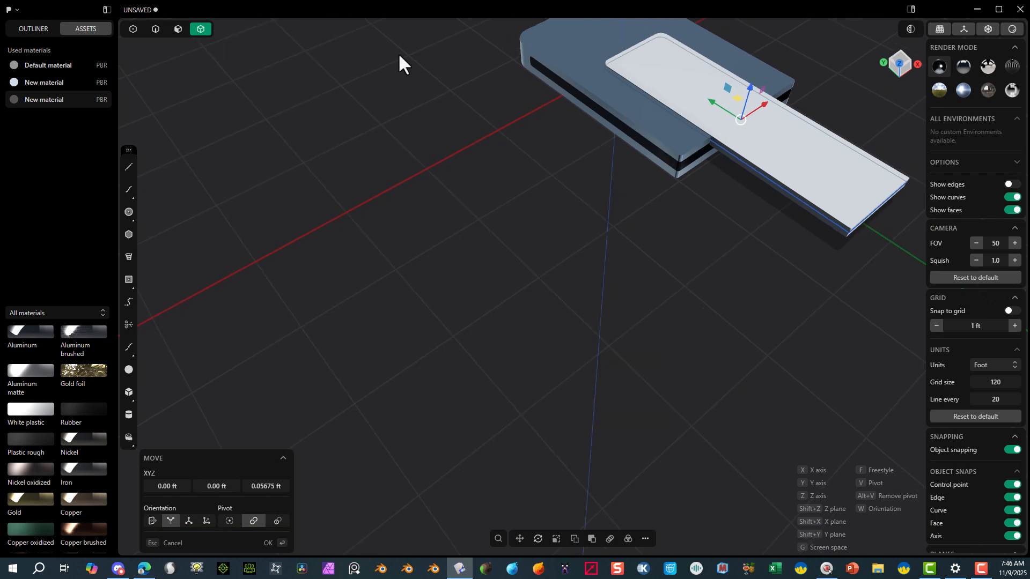
left_click(267, 543)
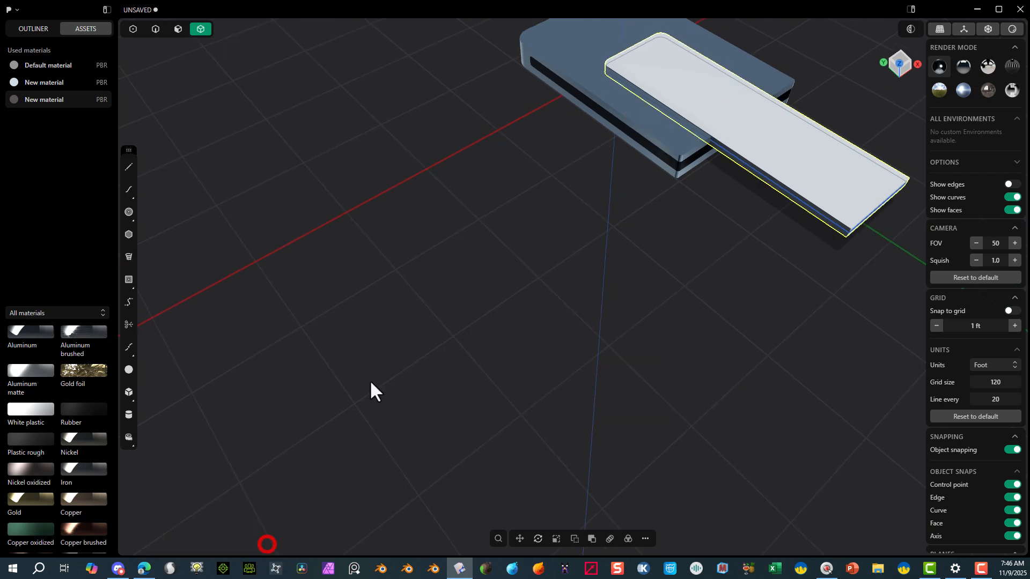
Subtract the strip body from the slab's light-blue shell with a Boolean difference to cut an open slot in its top.
left_click(574, 46)
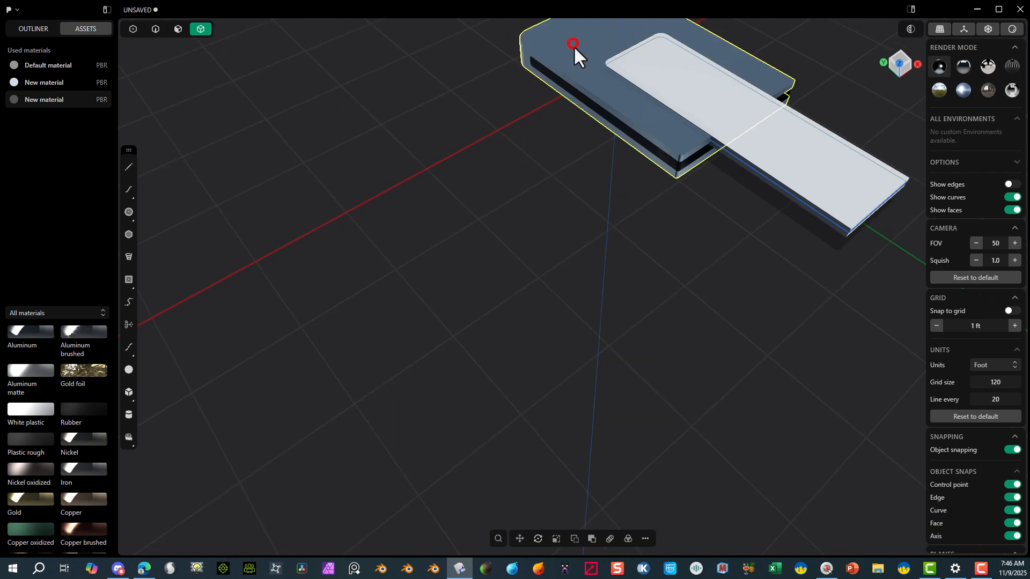
left_click(687, 76, "shift")
key("shift+q")
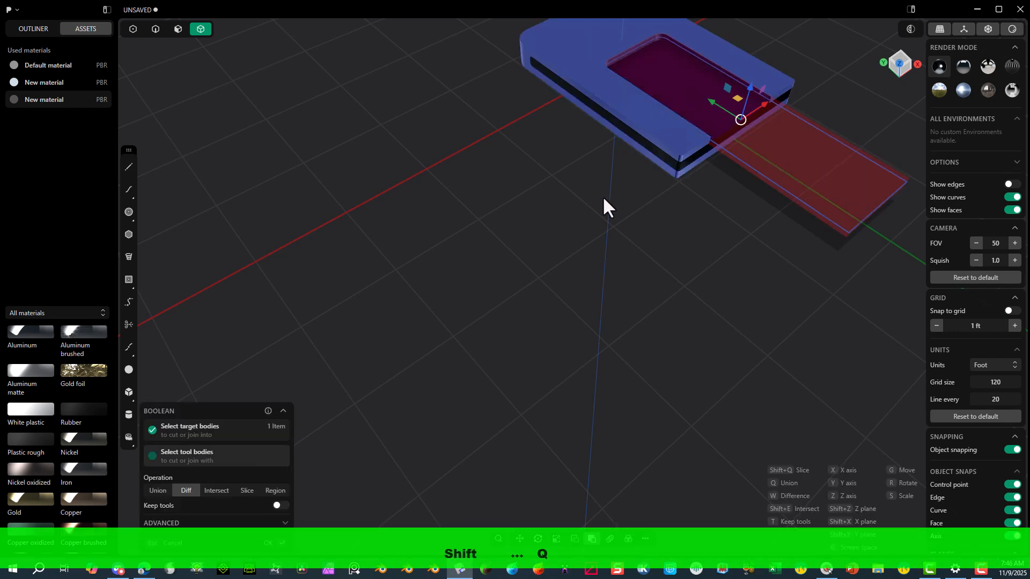
left_click(265, 545)
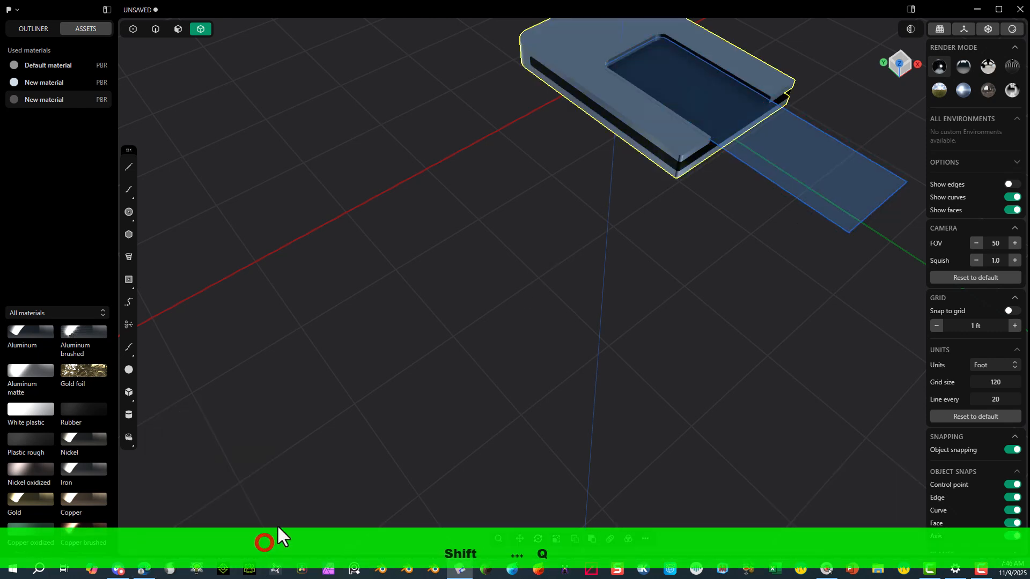
scroll(474, 218, "up", 1)
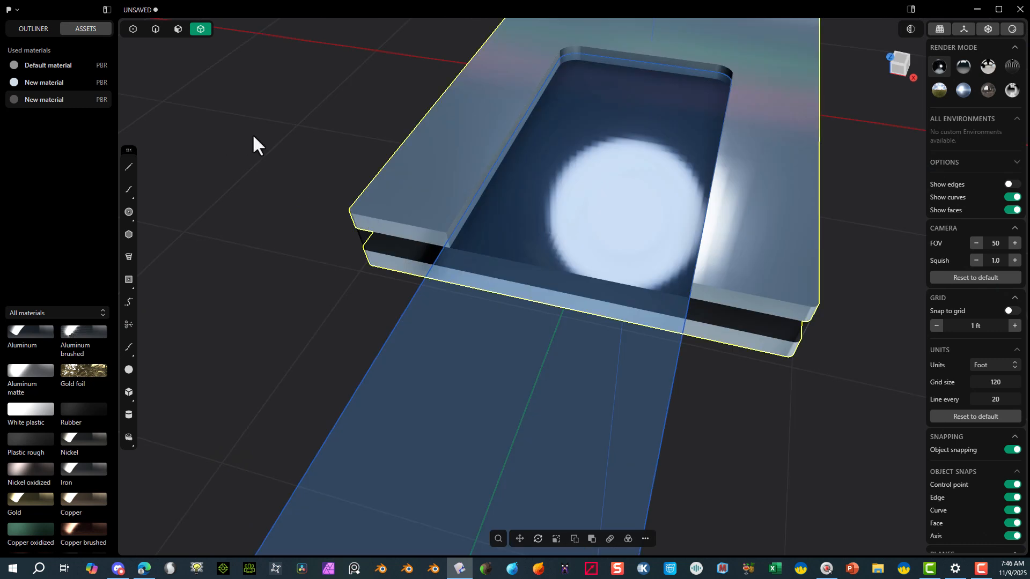
left_click(253, 135)
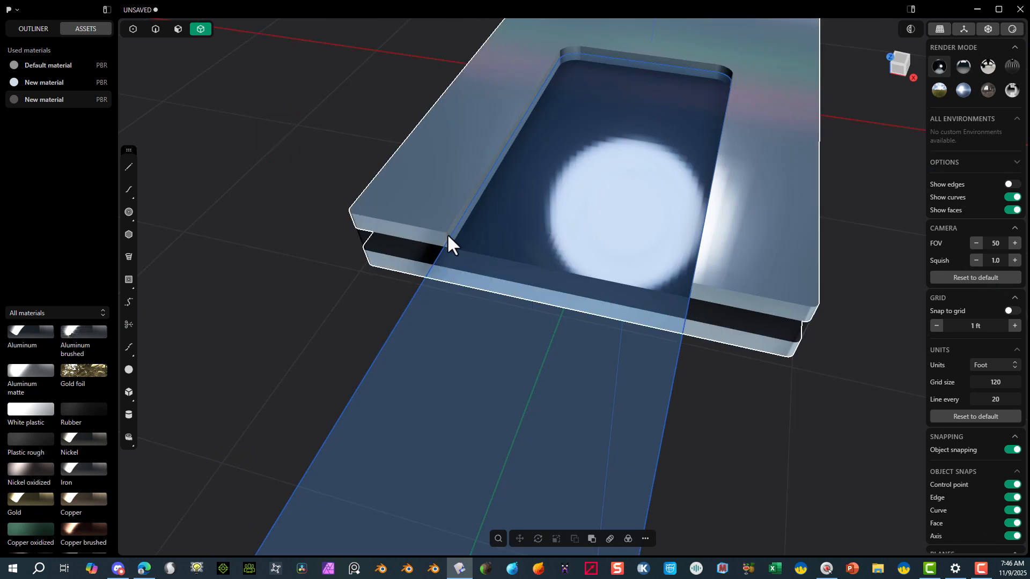
Fillet the two vertical edges where the slot opens at the slab's front with a small radius.
left_click(161, 34)
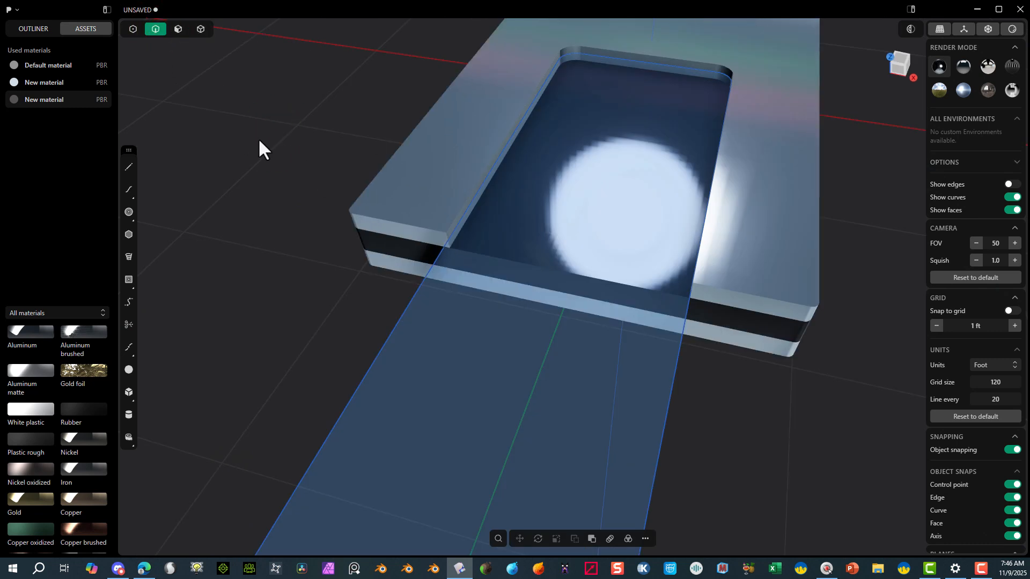
left_click(443, 234)
key("f")
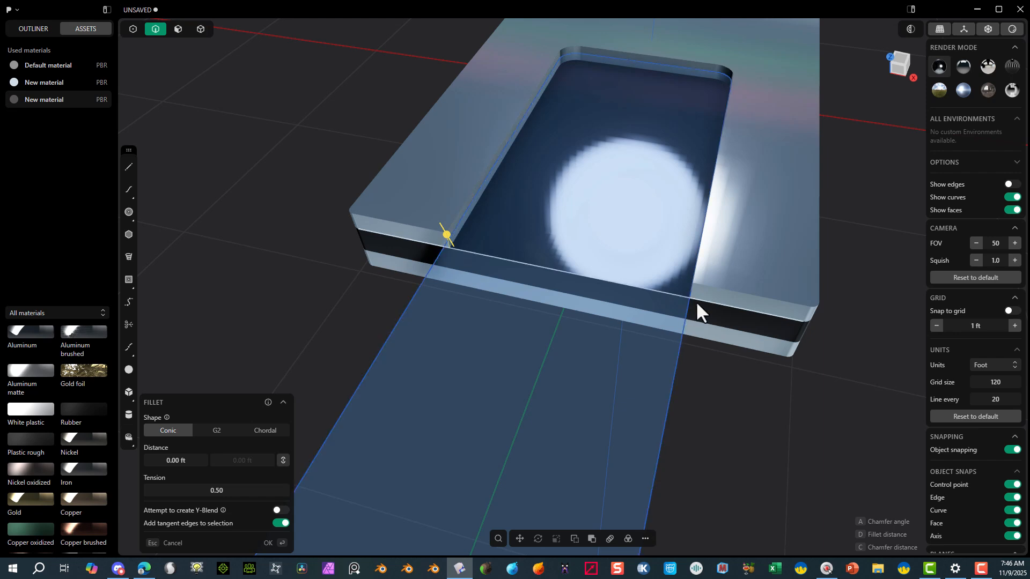
middle_click_drag(691, 292, 723, 277)
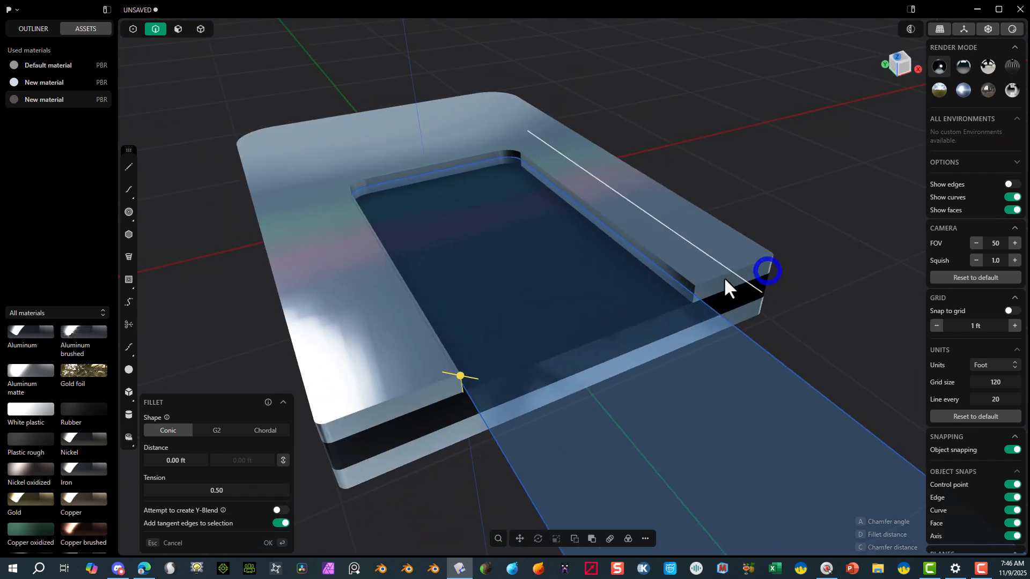
left_click(694, 288, "shift")
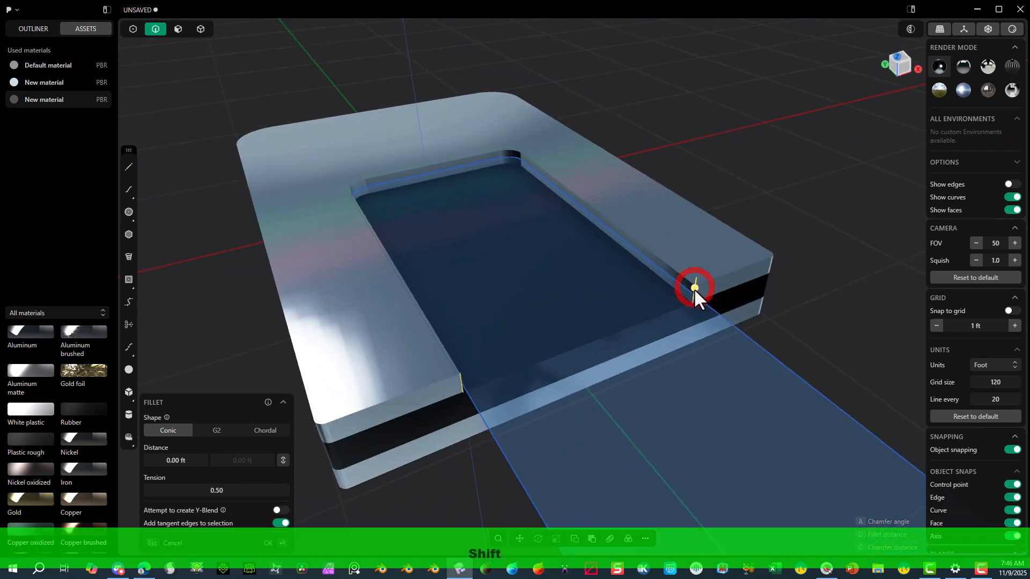
mouse_move(693, 291)
left_mouse_down()
mouse_move(680, 298)
mouse_move(697, 295)
left_mouse_up()
left_click(269, 543)
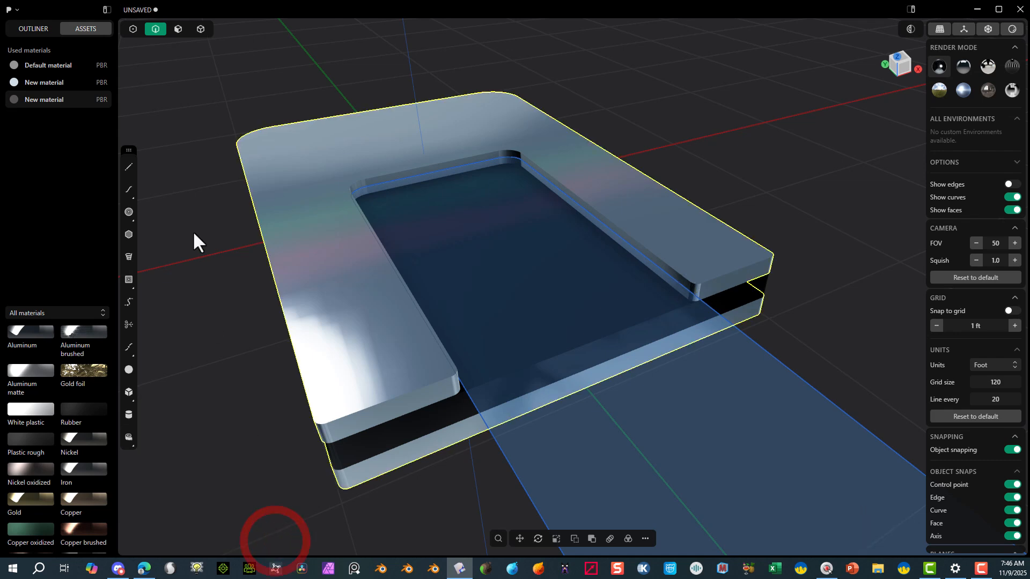
Undo the most recent edits made to the slab model.
key("ctrl+z")
key("ctrl+z")
key("ctrl+z")
key("ctrl+z")
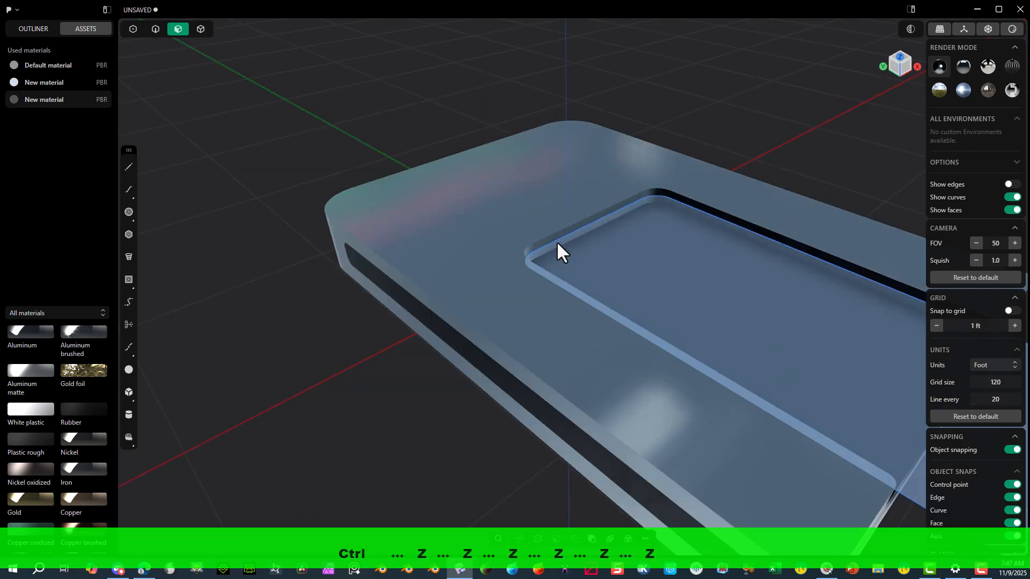
scroll(594, 246, "down", 3)
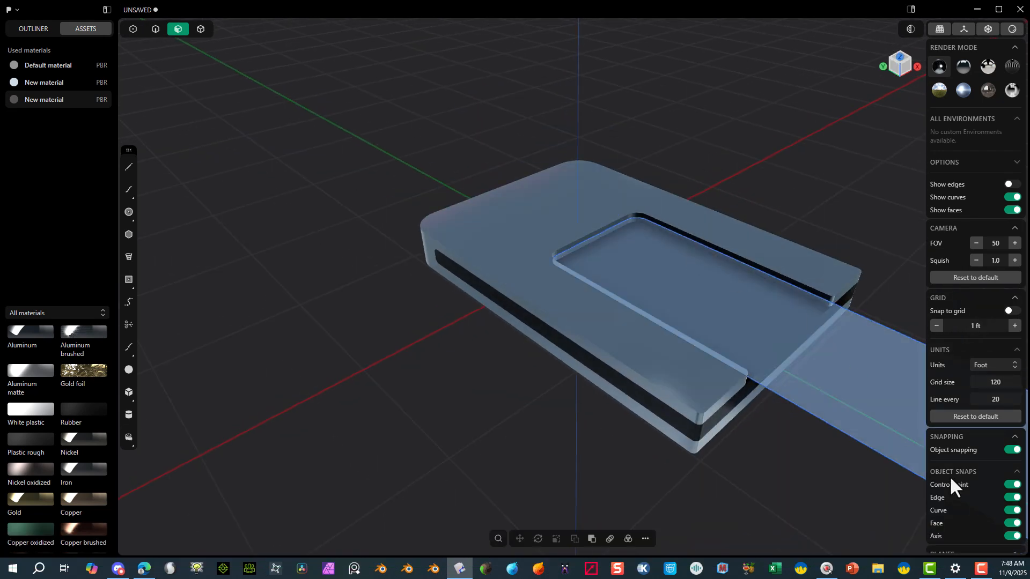
Delete the leftover rounded rectangle region that lies in the slot and extends past the slab's front.
left_click(903, 331)
key("e")
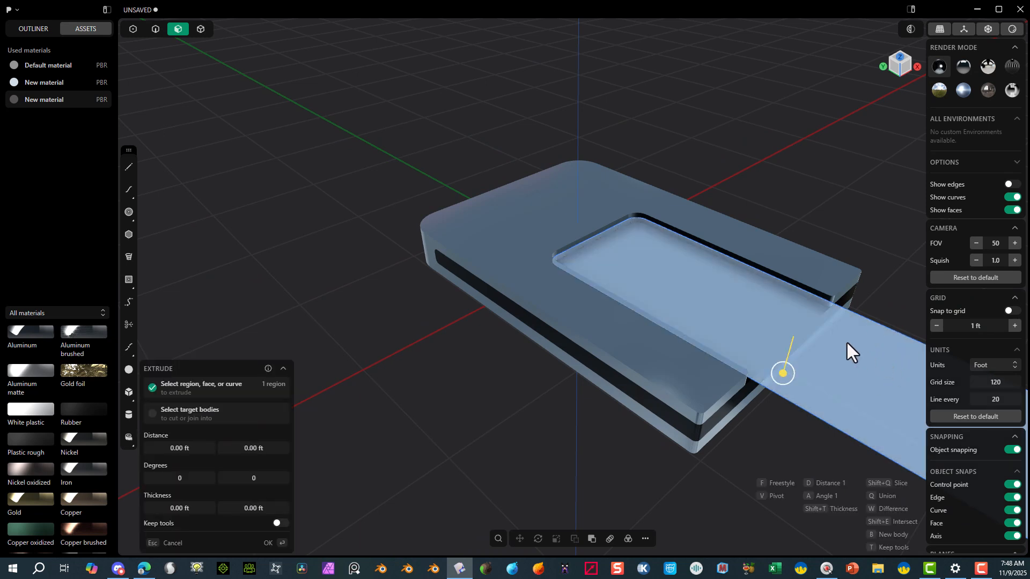
key("Delete")
scroll(577, 203, "up", 5)
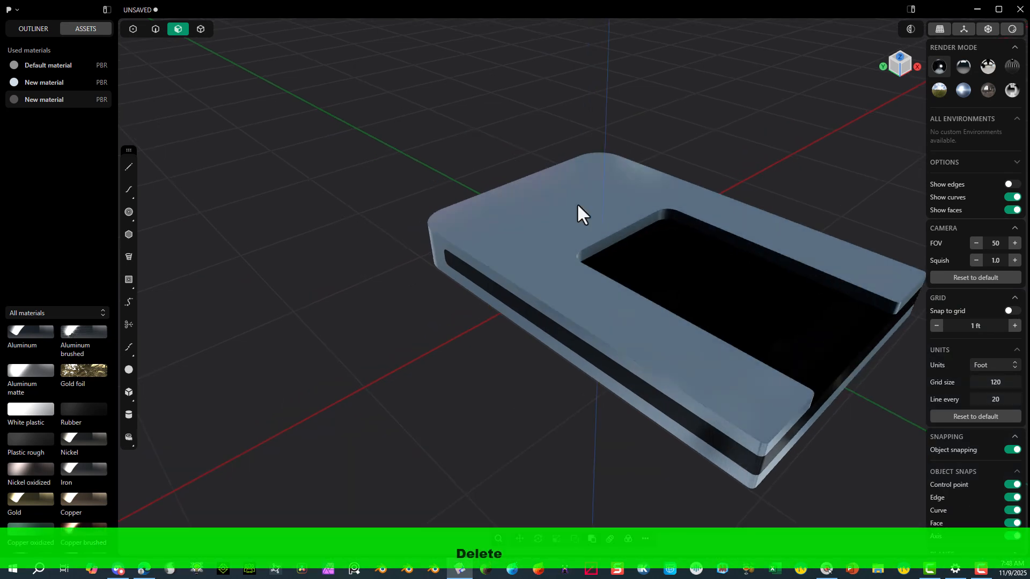
scroll(449, 286, "down", 3)
scroll(566, 158, "up", 3)
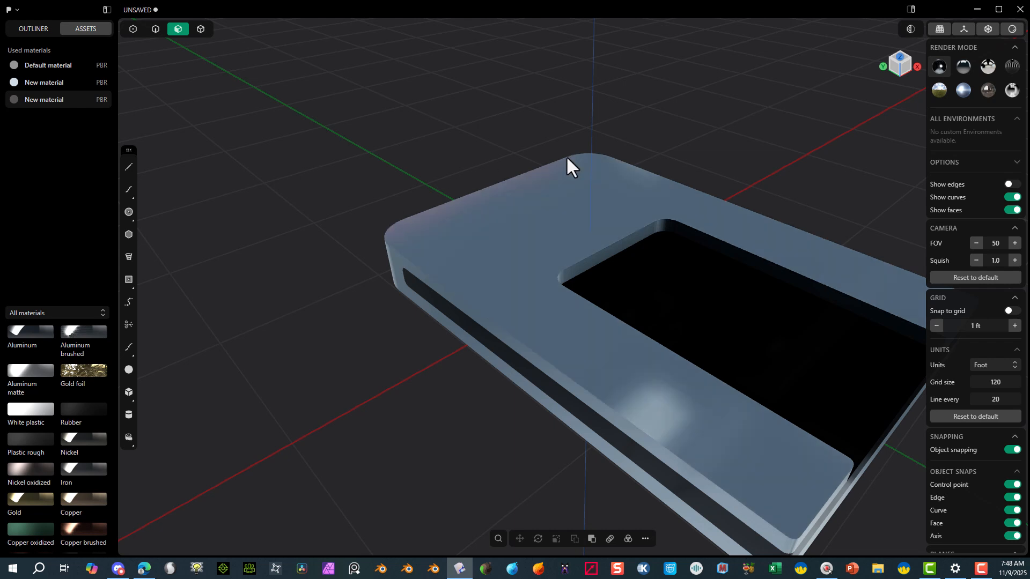
Display the control points of the shell's top face for surface editing.
left_click(523, 210)
key("e")
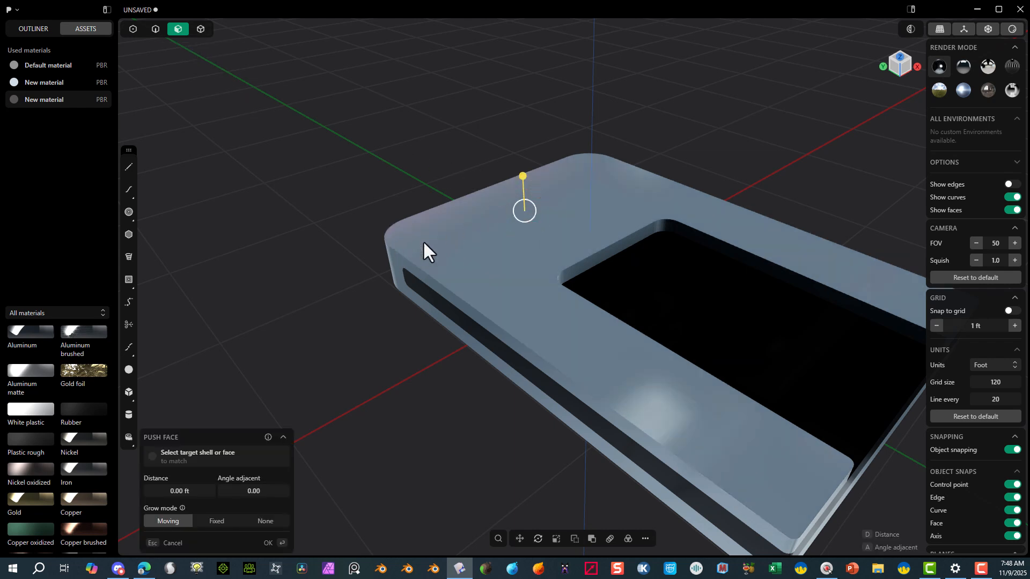
scroll(416, 279, "down", 3)
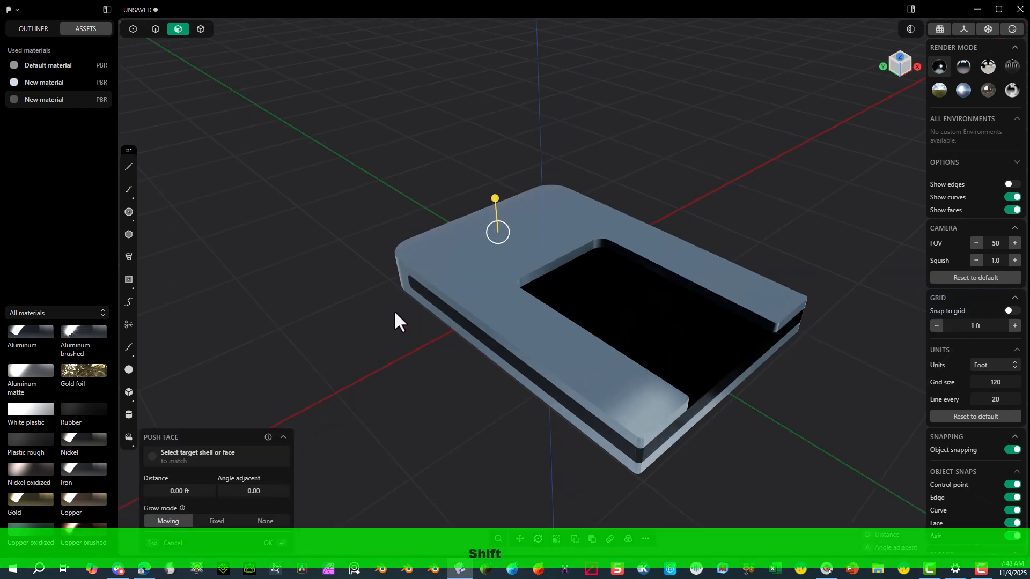
key("shift+s")
scroll(499, 190, "down", 3)
middle_click_drag(523, 238, 484, 165)
scroll(568, 201, "up", 3)
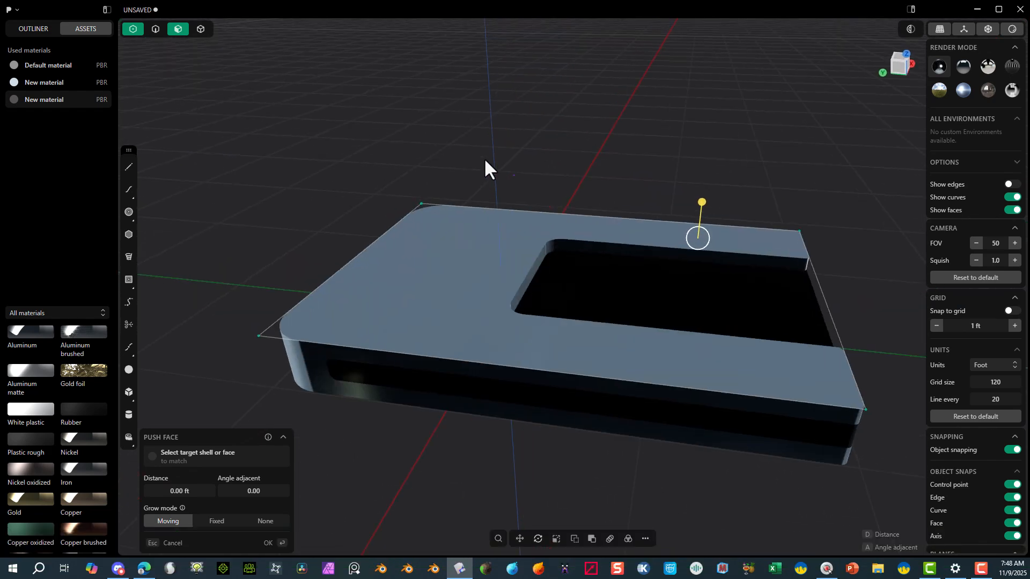
scroll(663, 223, "down", 2)
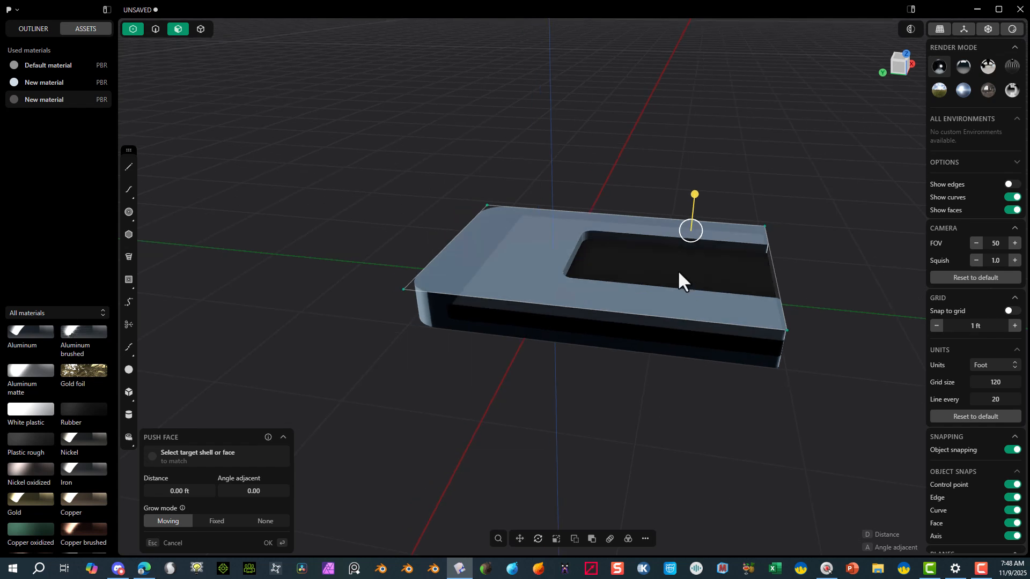
Subdivide the top face's control point cage repeatedly into a grid of about 10 by 10 cells.
key("shift+s")
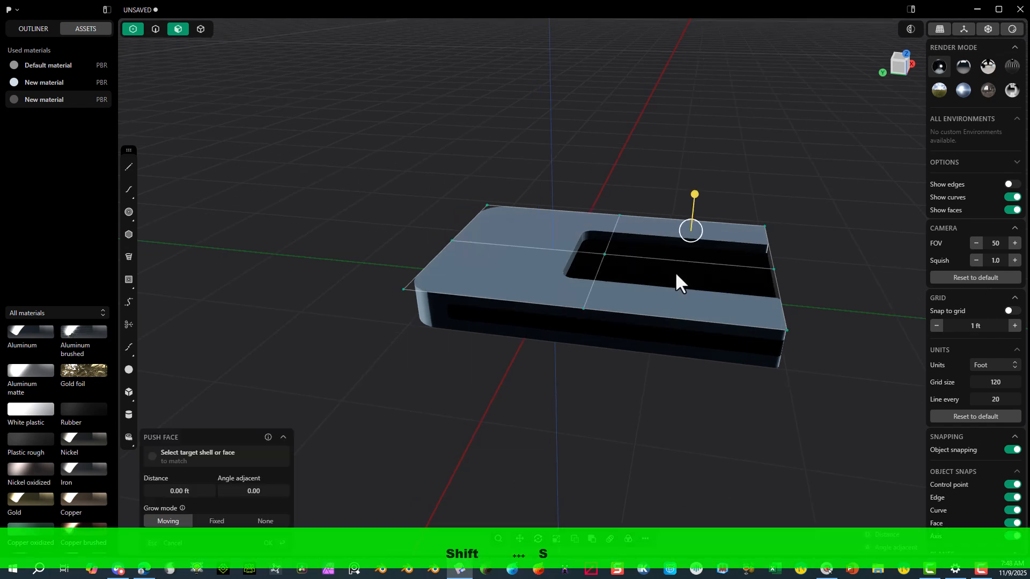
key("shift+s")
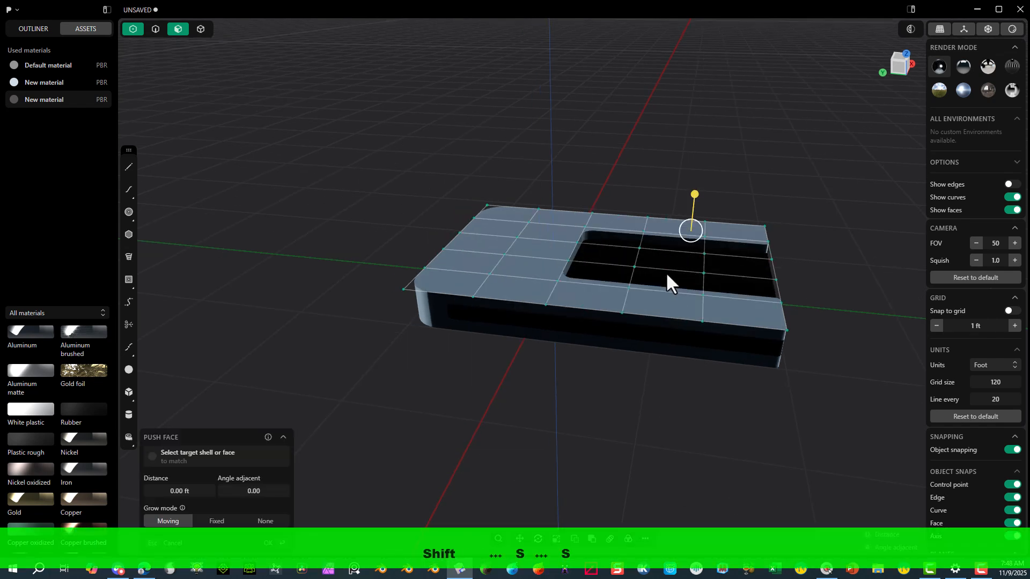
key("shift+s")
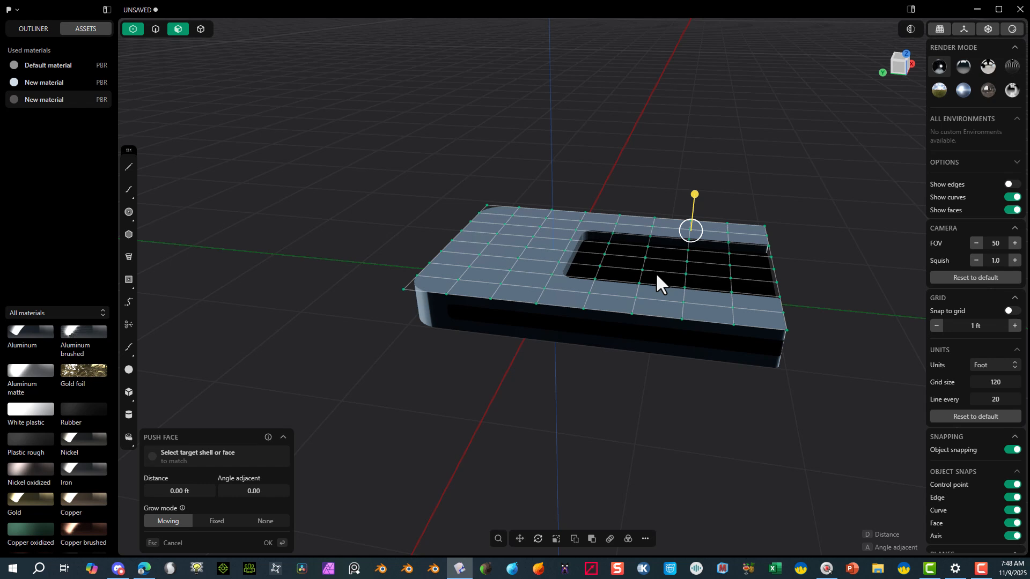
key("s")
key("s")
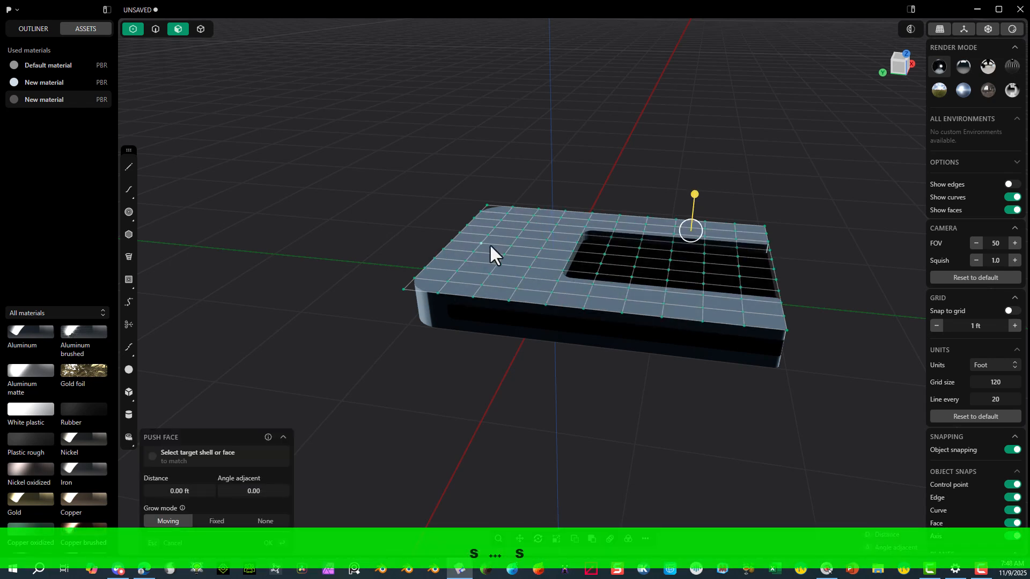
Select the top face's control points behind the slot, including the rear edge row but leaving out the side edges and corners.
middle_click_drag(471, 233, 445, 165)
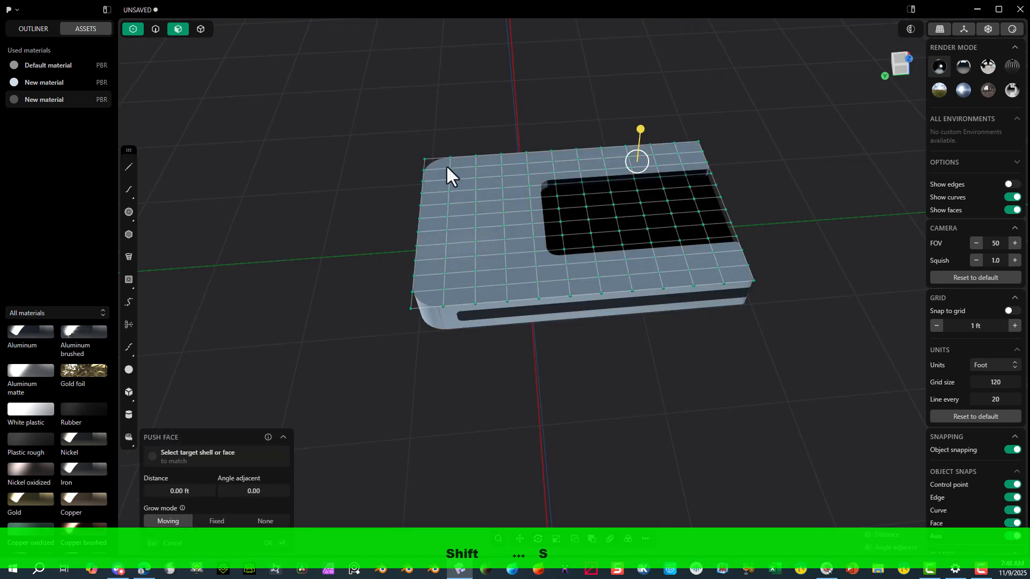
left_click_drag(449, 179, 520, 220)
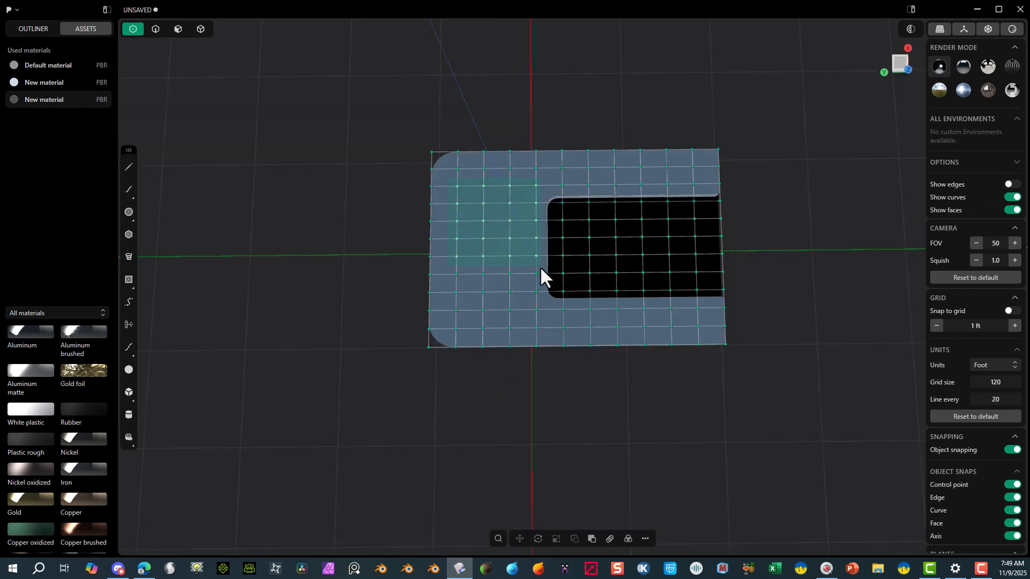
left_click_drag(534, 317, 535, 317)
middle_click_drag(529, 304, 447, 244)
key("ctrl+z")
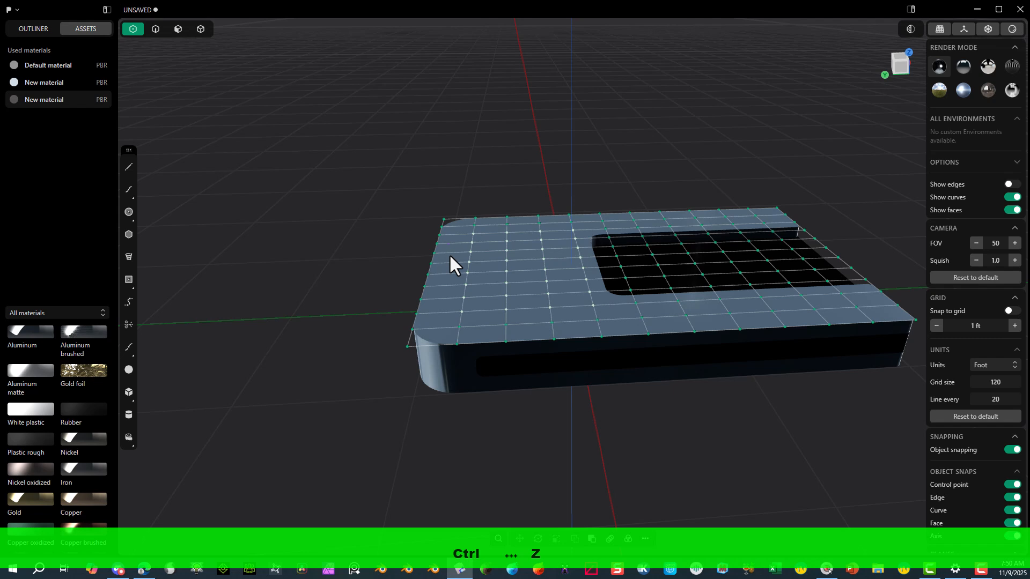
middle_click_drag(449, 255, 443, 267)
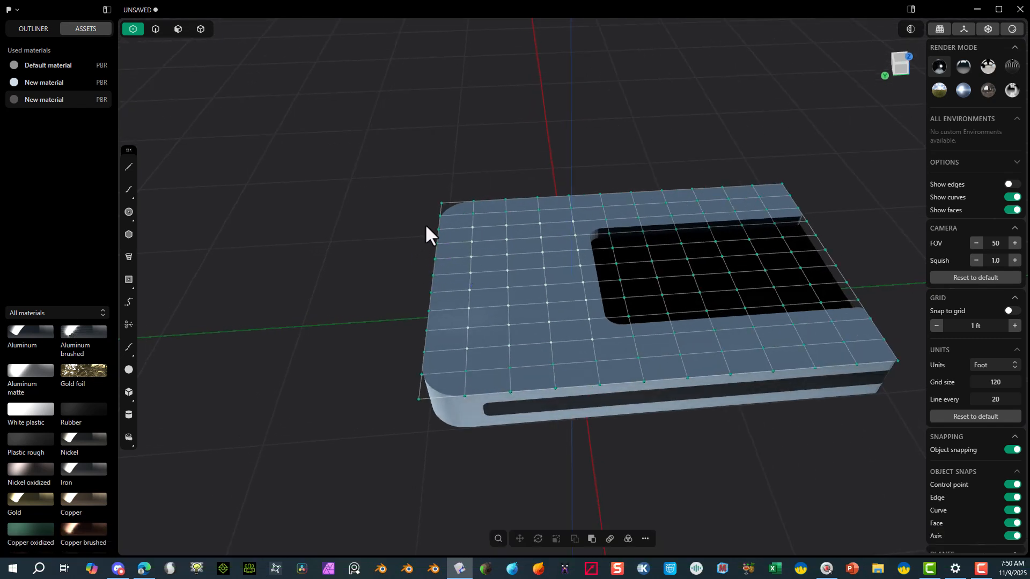
left_click_drag(425, 225, 445, 278, "shift")
left_click_drag(438, 336, 417, 359, "shift")
right_click_drag(576, 279, 558, 225)
right_click_drag(491, 218, 519, 213)
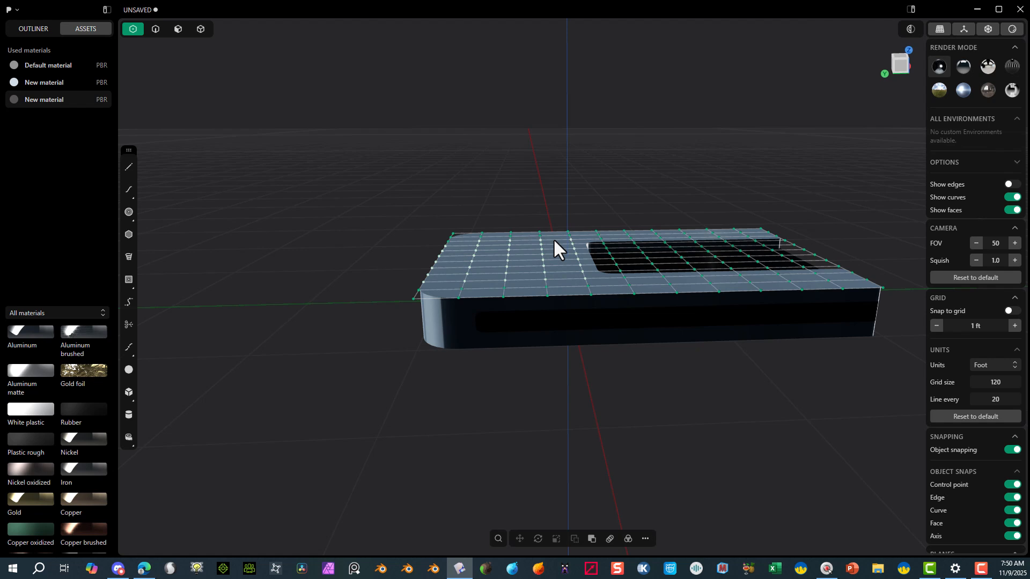
Try to raise the selected rear control points by about 0.113 ft.
key("g")
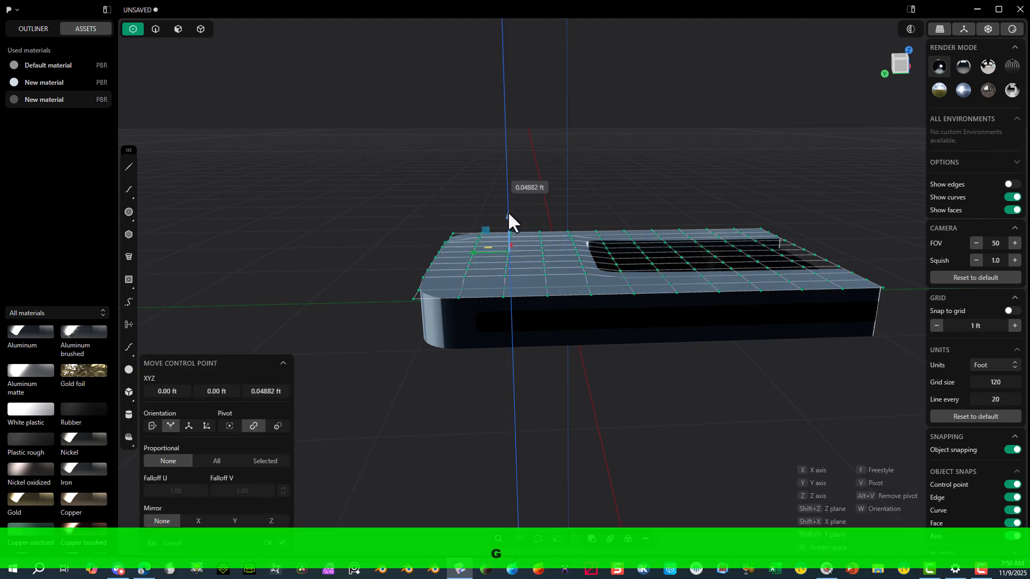
right_click_drag(510, 204, 488, 176)
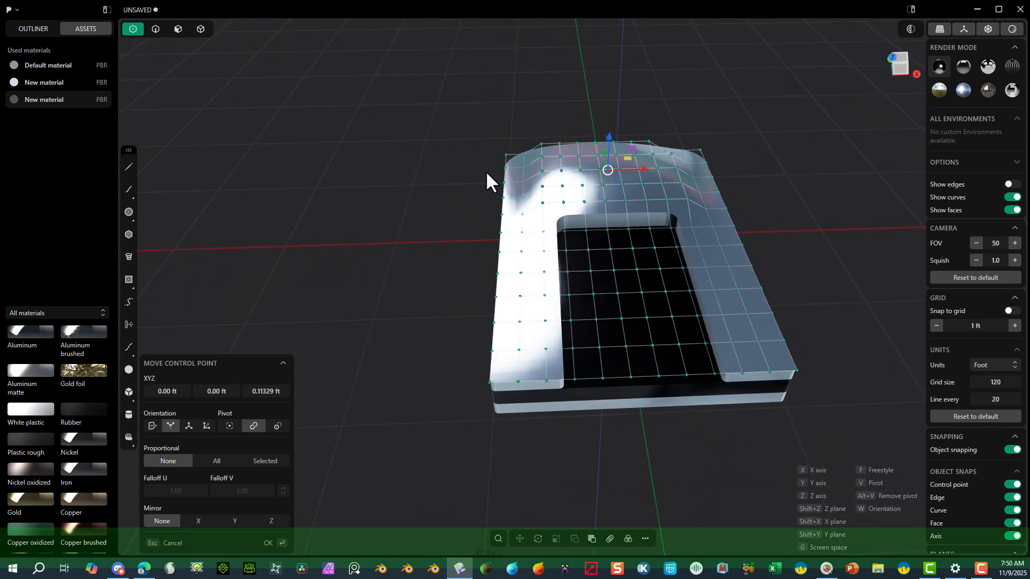
key("ctrl+z")
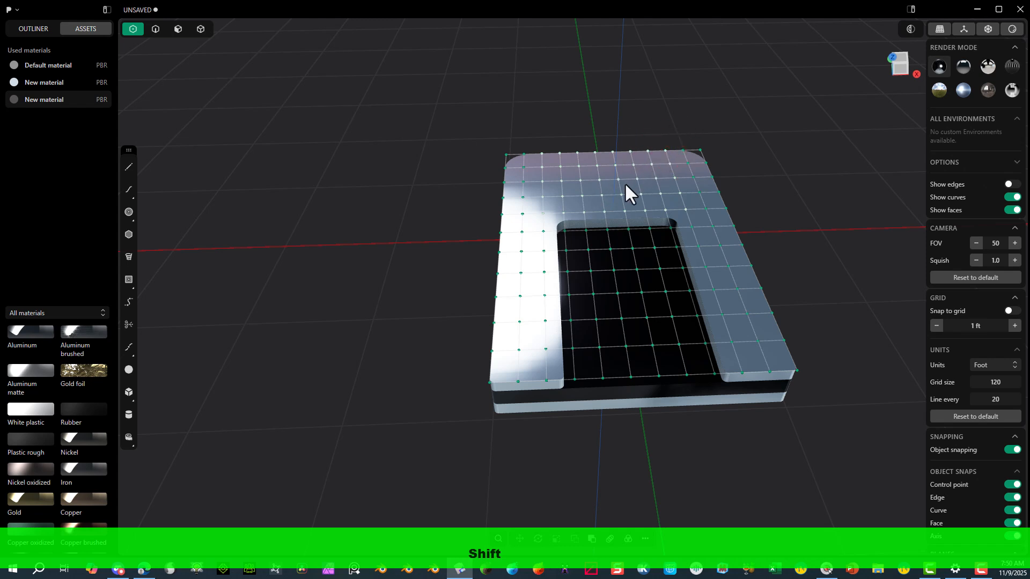
Raise the selected control points behind the slot vertically by about 0.08 ft.
key("g")
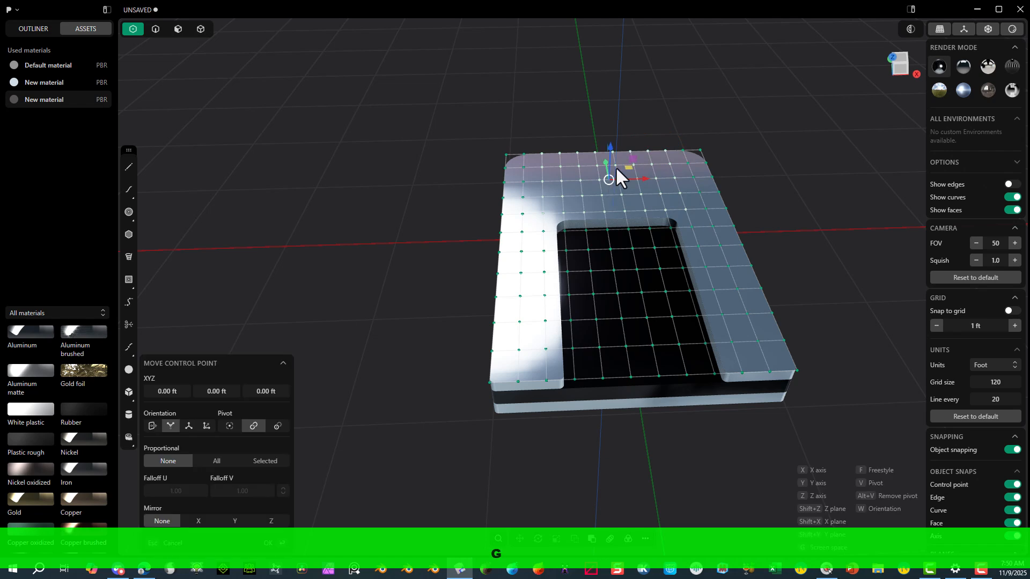
left_click(612, 135)
middle_click_drag(611, 135, 725, 105)
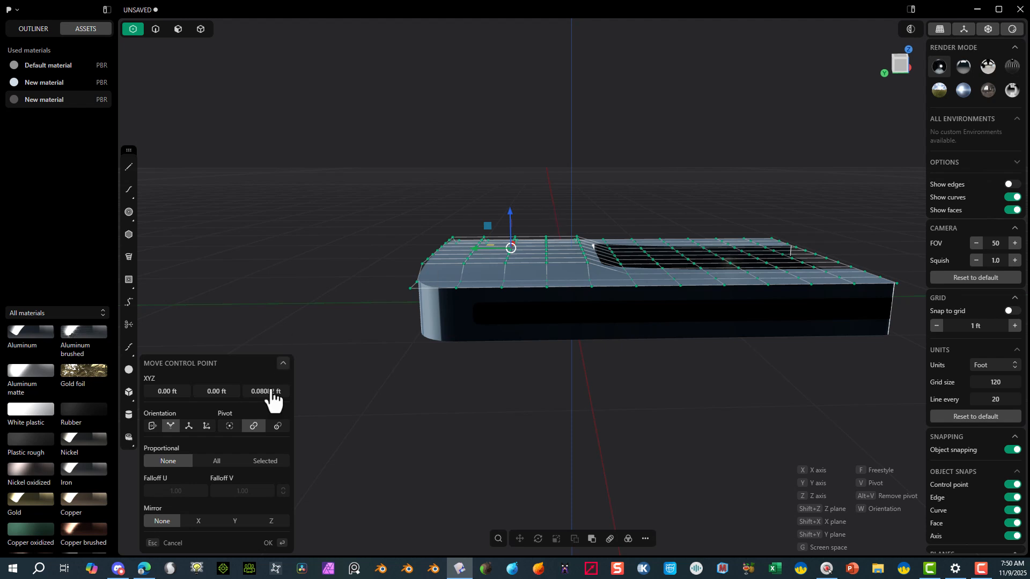
left_click(271, 543)
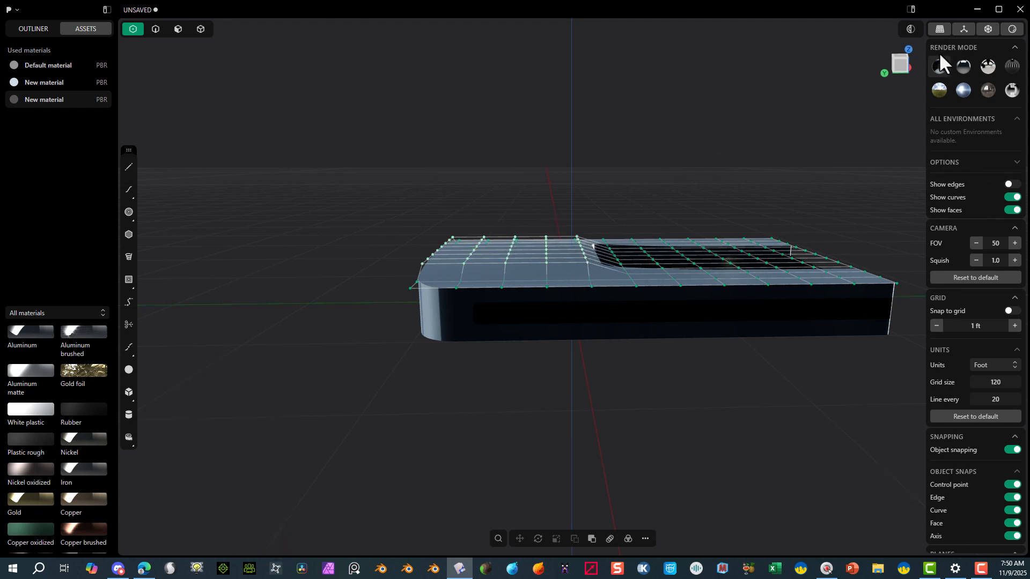
Rotate the raised control points about 5.7° around the X axis, pivoting at their front row so the rear end lifts.
left_click(908, 66)
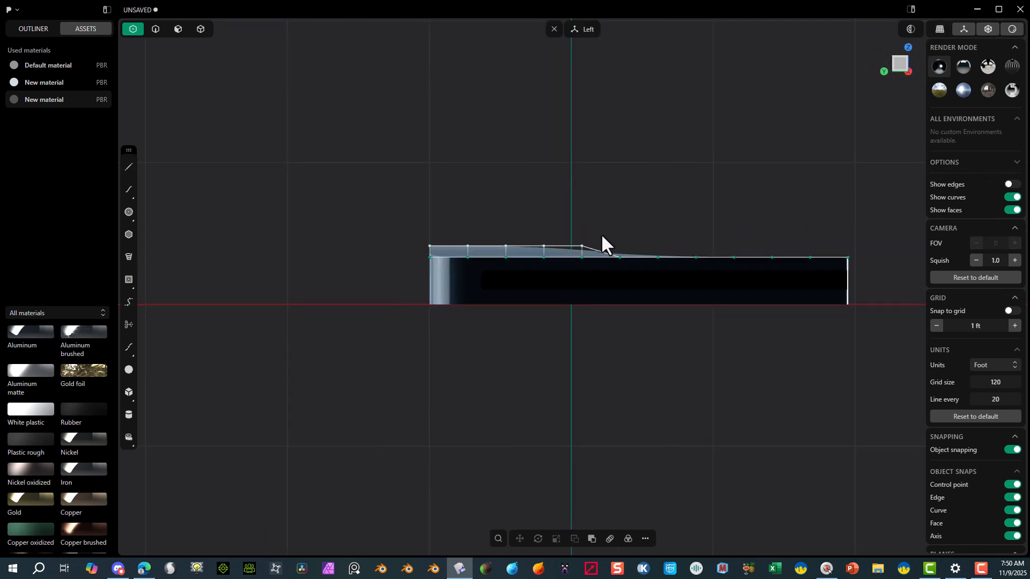
key("r")
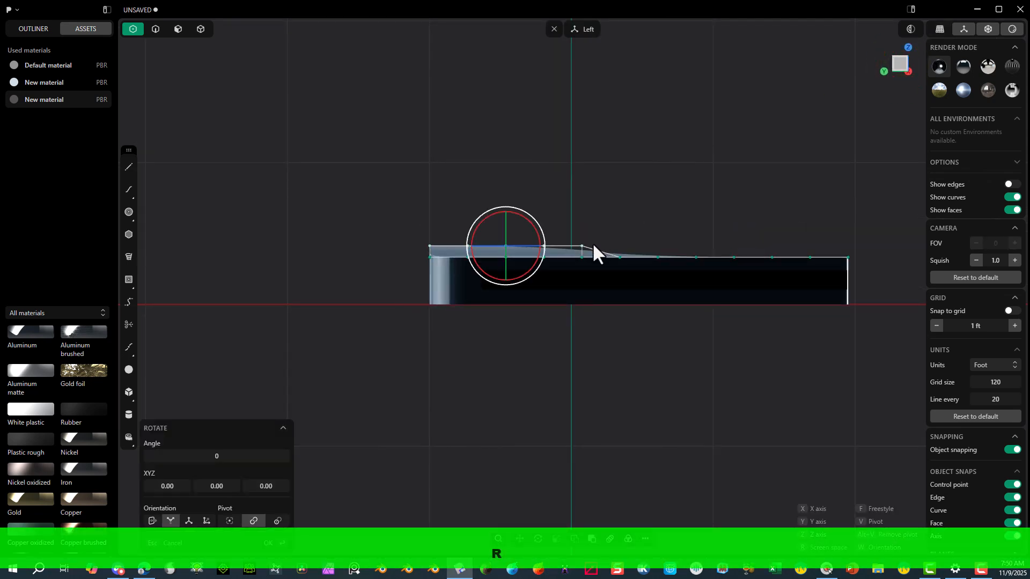
key("v")
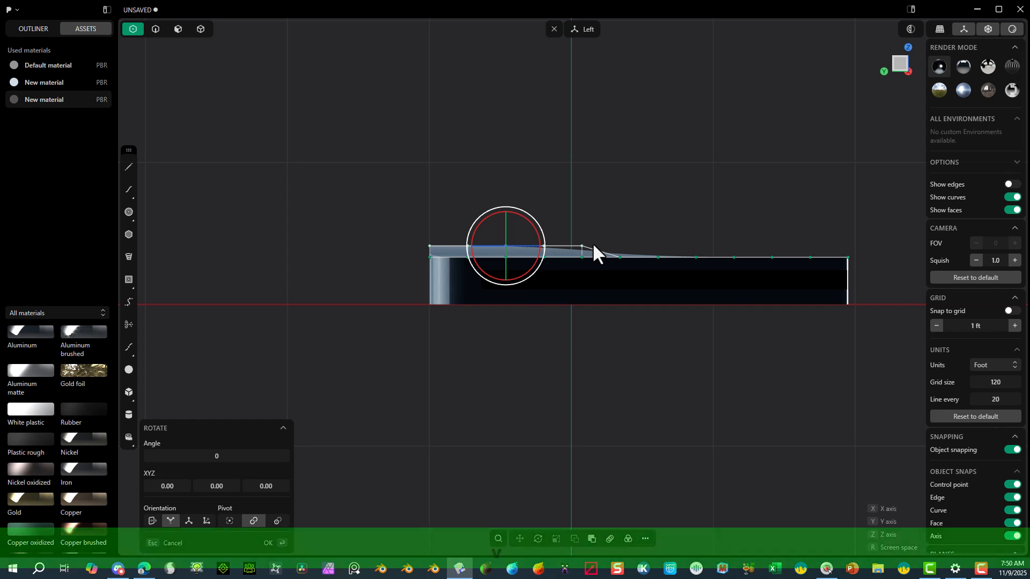
left_click(582, 247)
left_click_drag(583, 210, 598, 214)
mouse_move(717, 156)
middle_mouse_down()
mouse_move(696, 200)
mouse_move(667, 212)
mouse_move(598, 206)
mouse_move(587, 195)
mouse_move(720, 169)
middle_mouse_up()
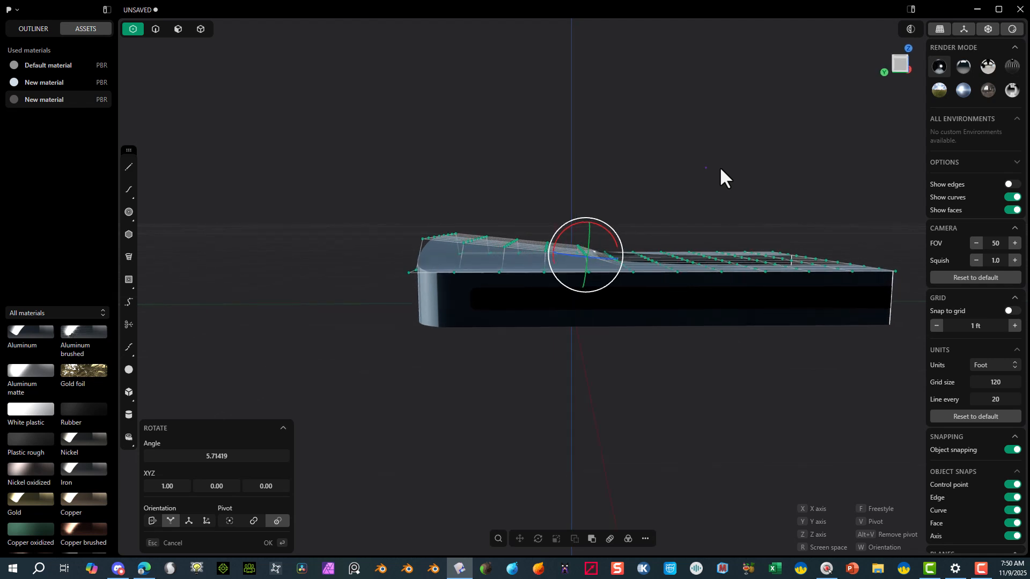
left_click(900, 63)
scroll(594, 188, "up", 8)
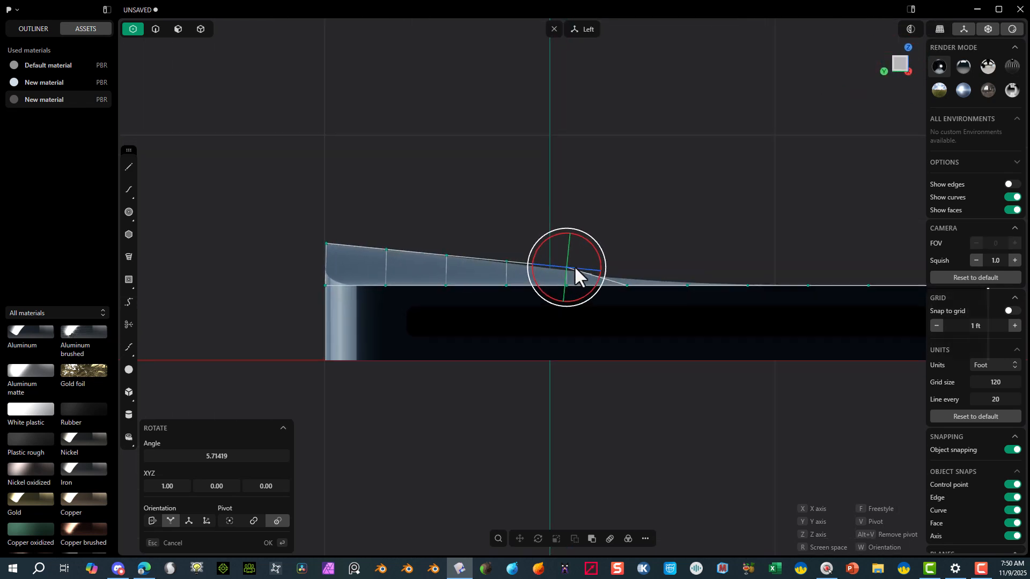
scroll(567, 199, "down", 2)
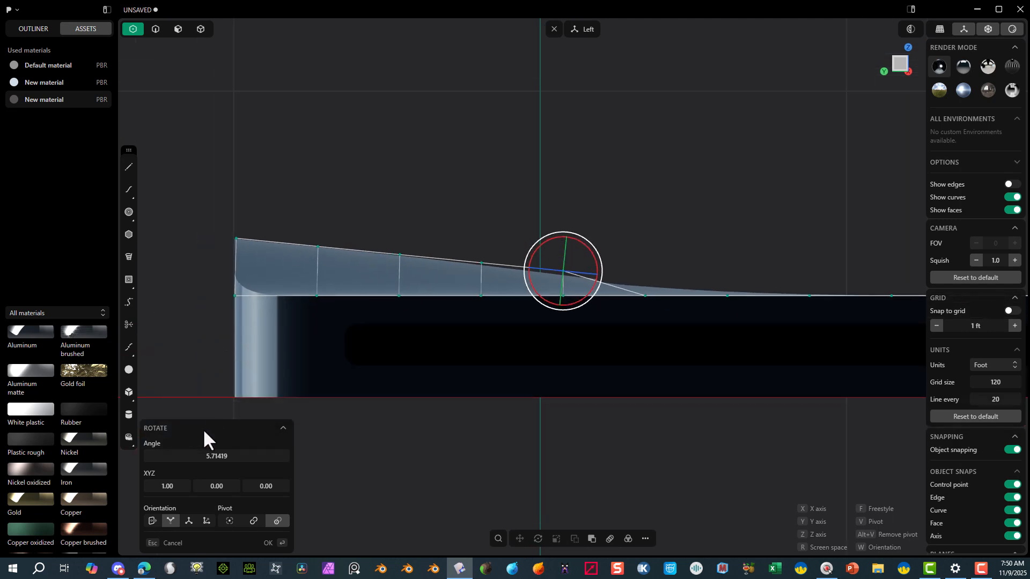
left_click(268, 543)
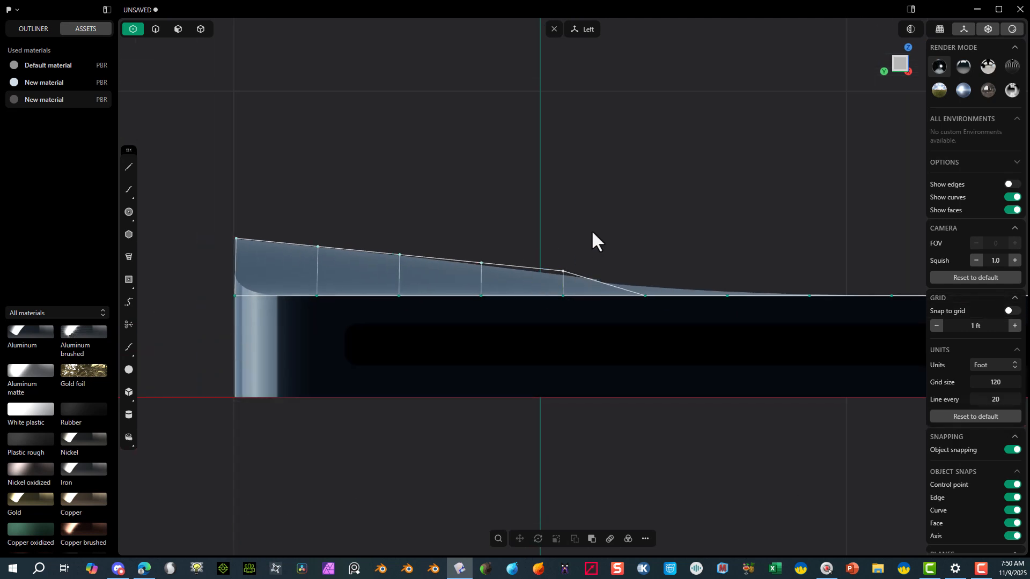
Lower the front row of the raised control points, nearest the slot, by about 0.03 ft.
left_click_drag(590, 230, 539, 246)
key("g")
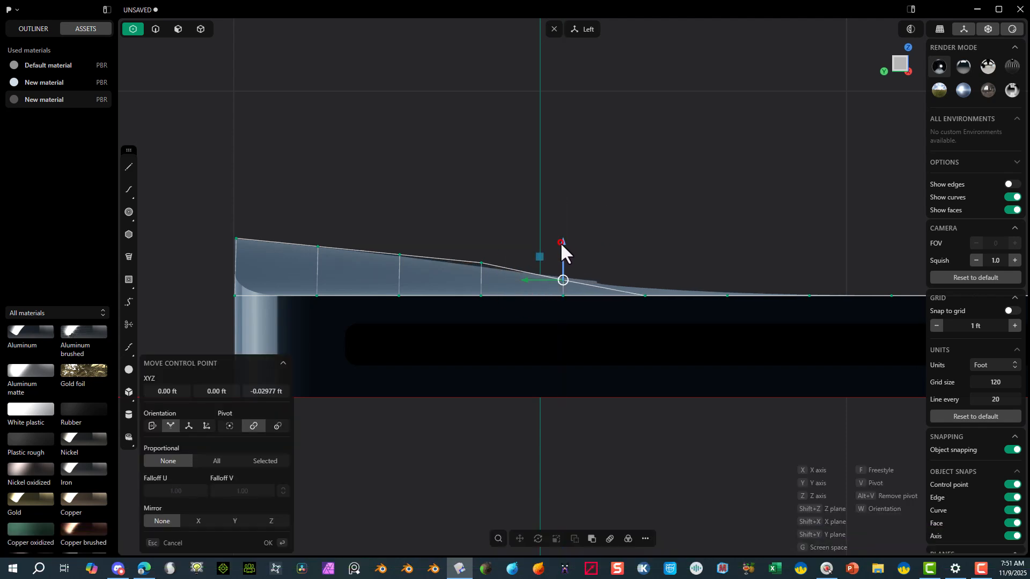
left_click(270, 543)
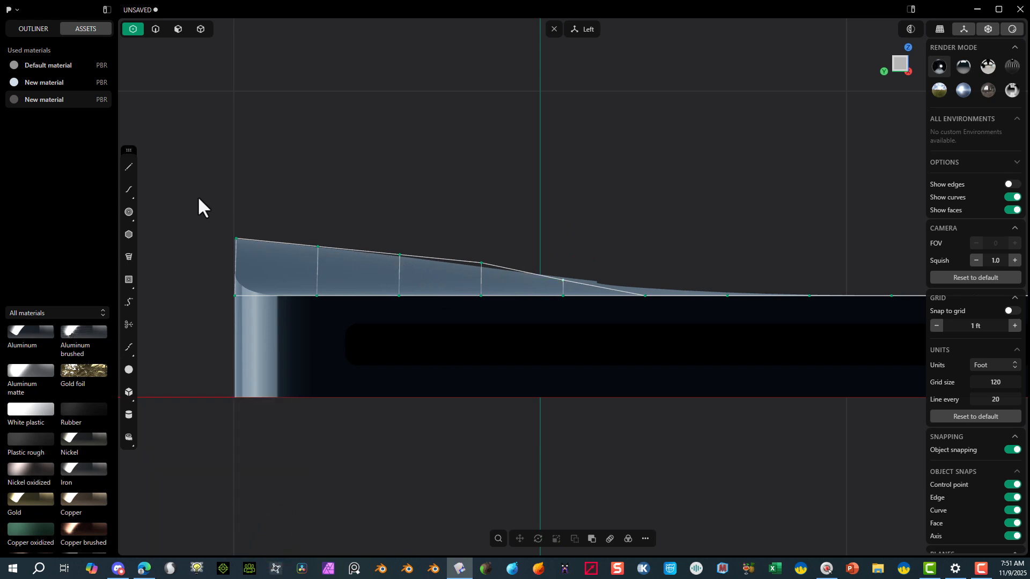
Lower the rearmost row of raised control points by about 0.03 ft.
left_click_drag(198, 196, 281, 249)
key("g")
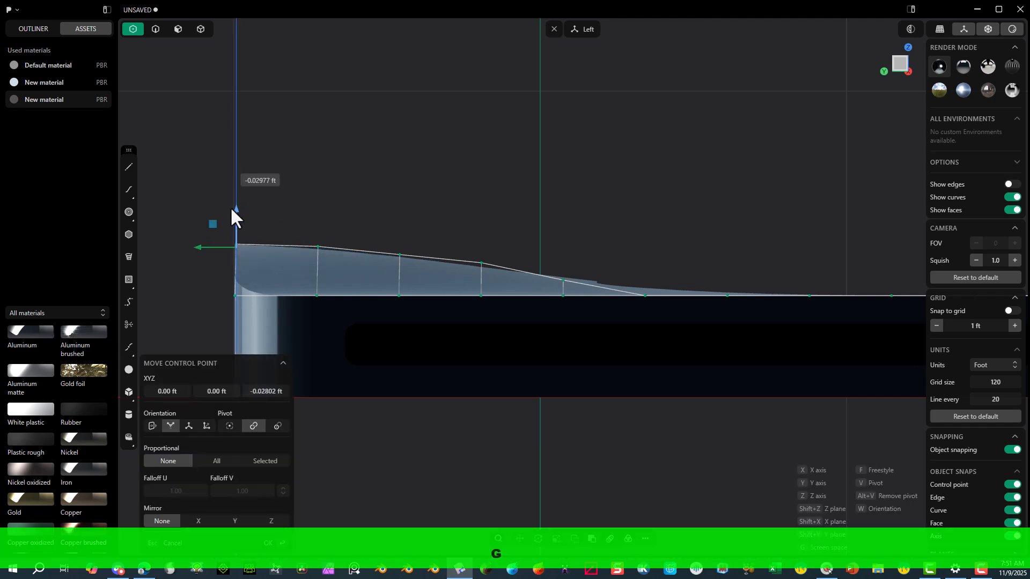
left_click(232, 208)
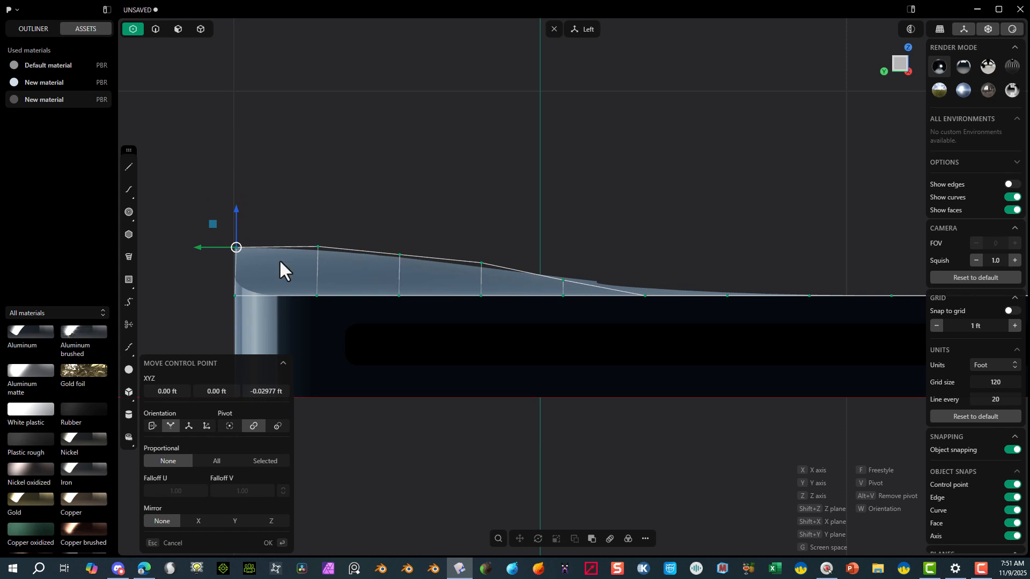
left_click(268, 543)
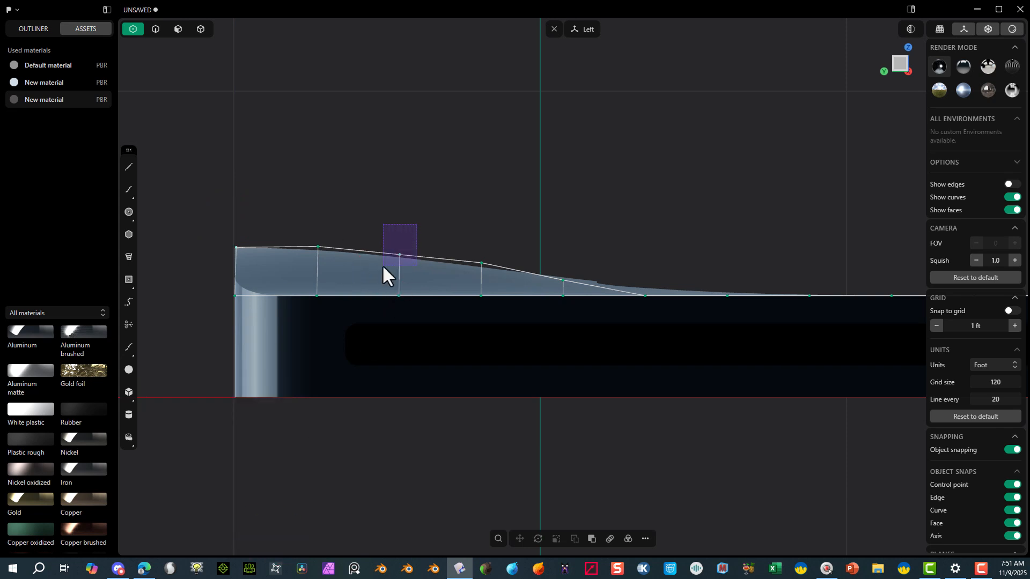
Raise the third control point row from the rear by about 0.01 ft.
left_click_drag(382, 265, 383, 266)
key("g")
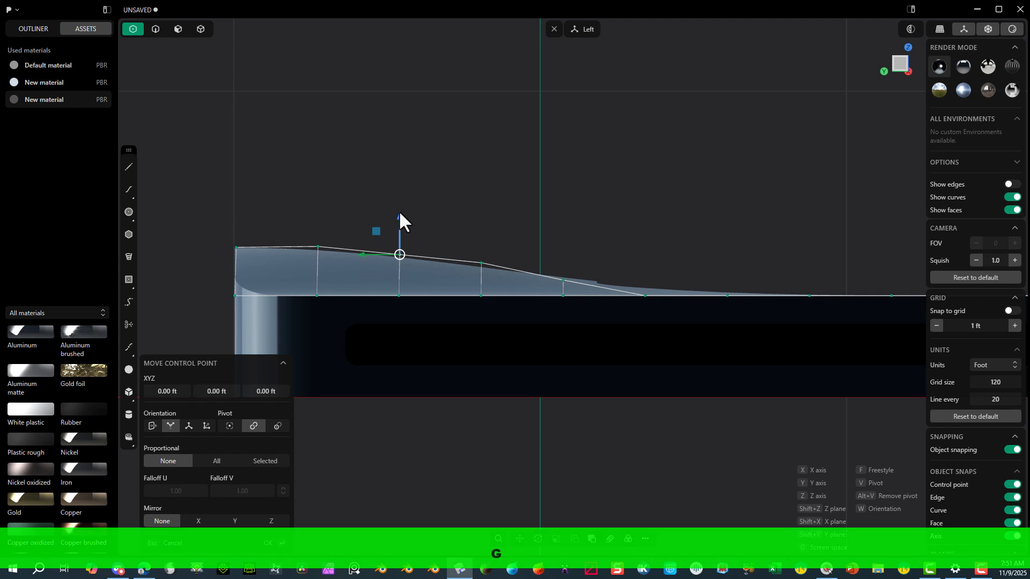
left_click(399, 213)
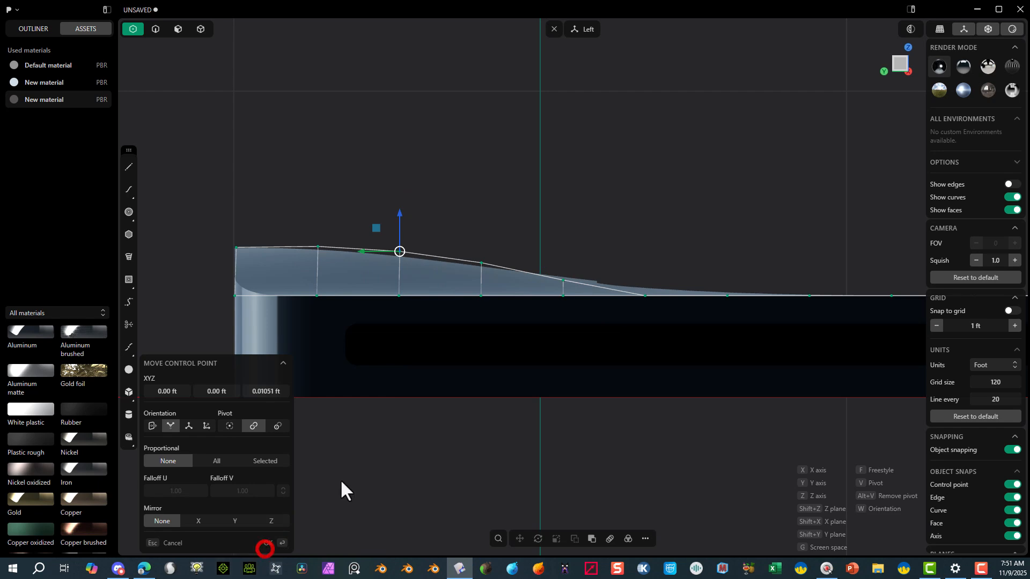
left_click(269, 544)
Switch to sheet and solid selection and examine the sculpted rear surface without its control points.
middle_click_drag(564, 331, 407, 225)
left_click(199, 30)
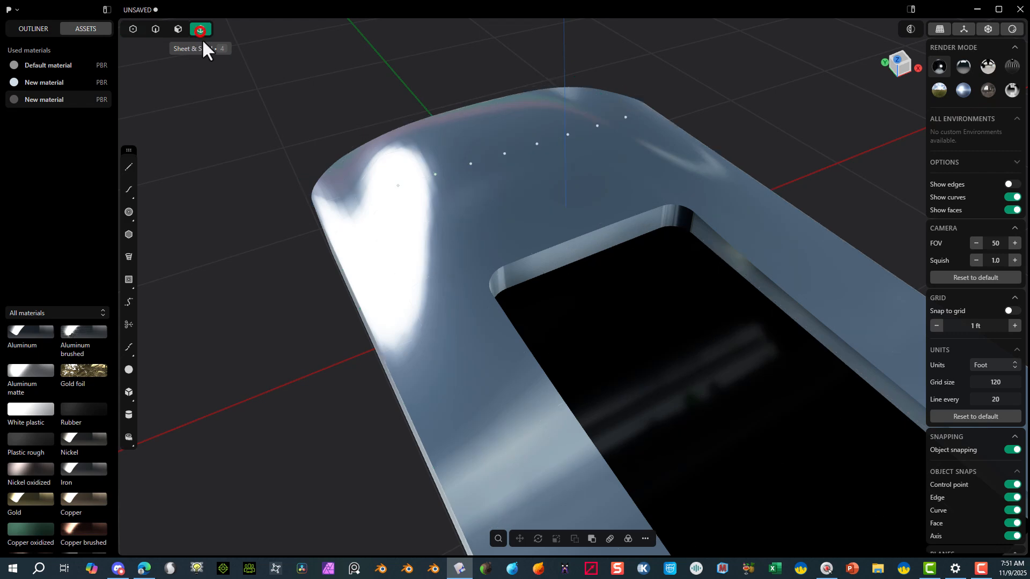
middle_click_drag(189, 96, 262, 57)
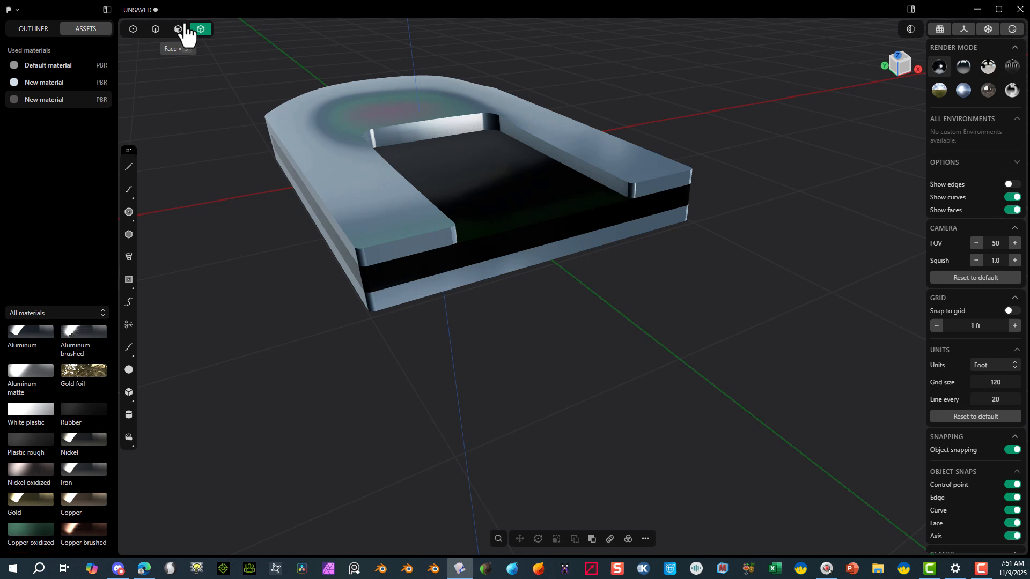
Fillet the upper edge loop of the light-blue shell, including the slot rim, with a distance of 0.01 ft.
left_click(155, 30)
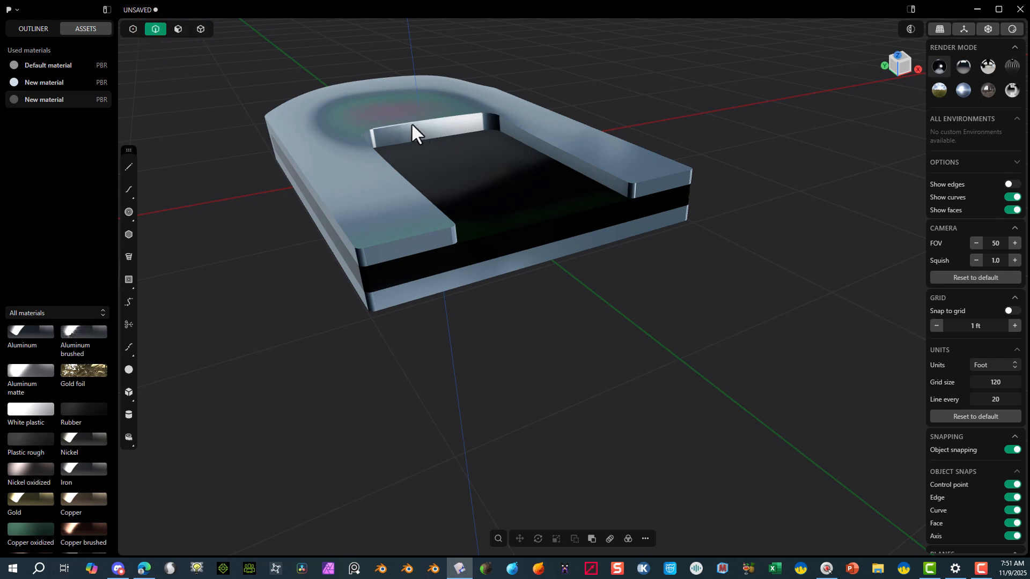
left_click(411, 123)
key("f")
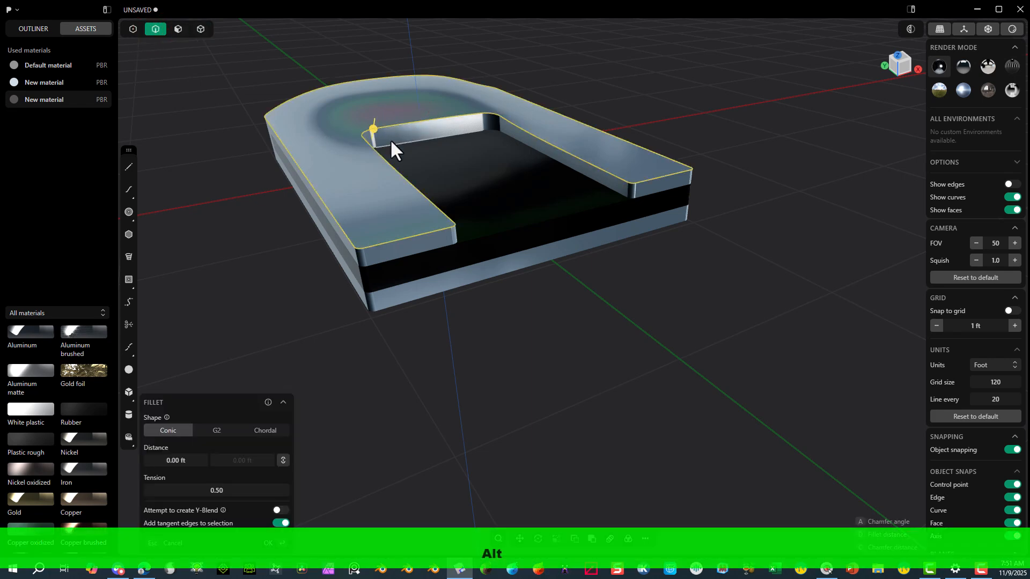
left_click_drag(374, 125, 380, 124)
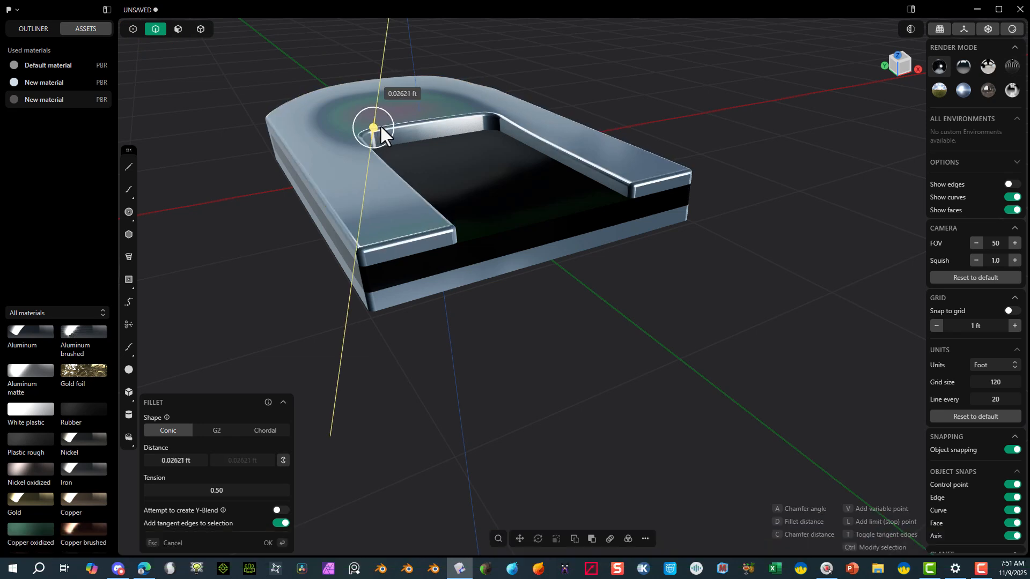
key("c")
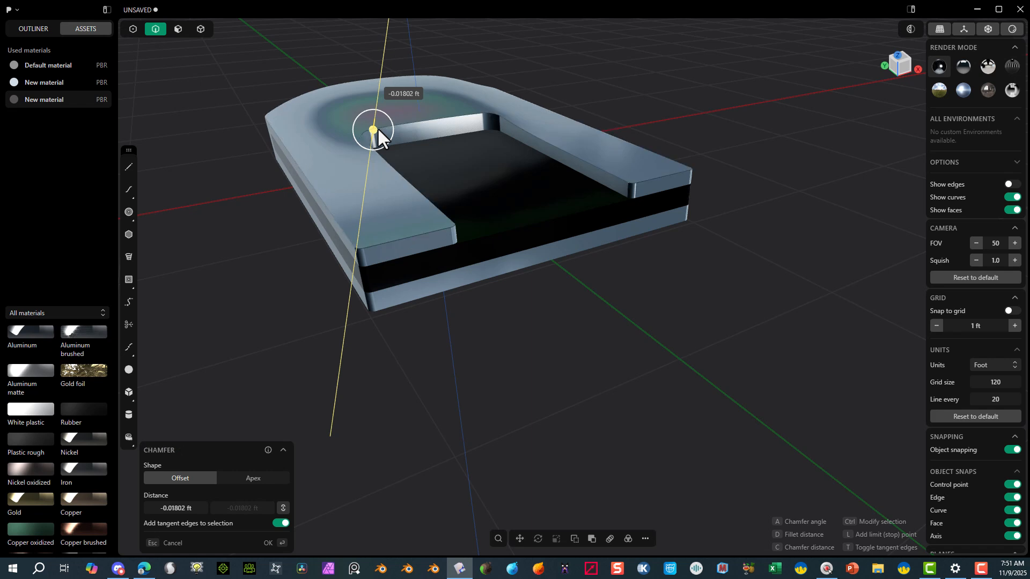
left_click_drag(378, 127, 377, 128)
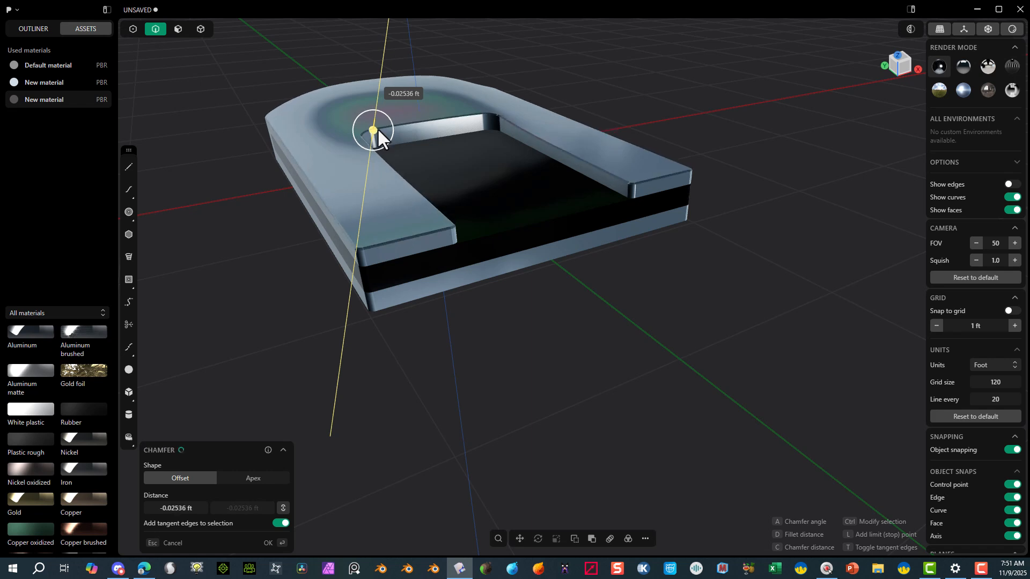
key("d")
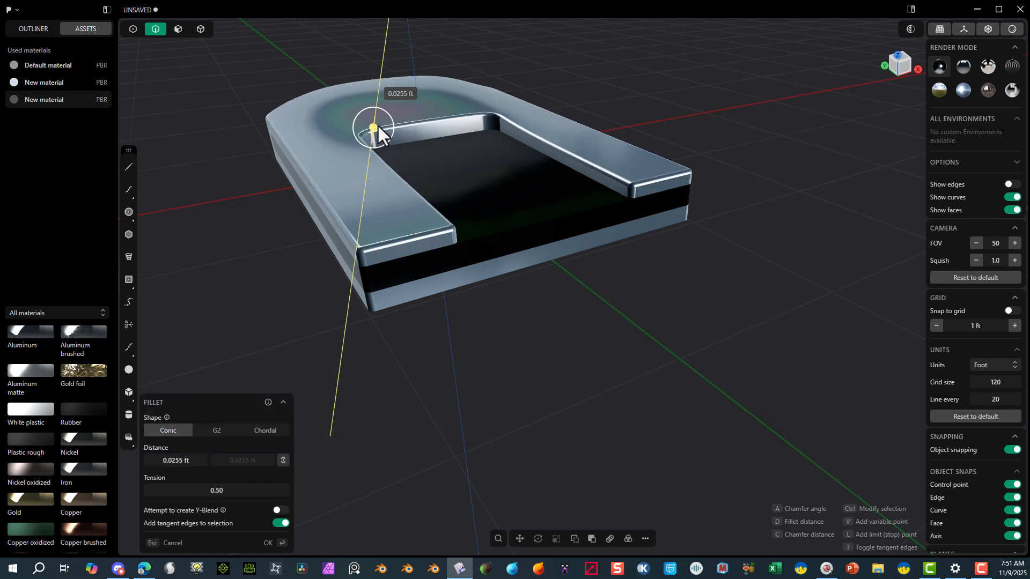
left_click(197, 462)
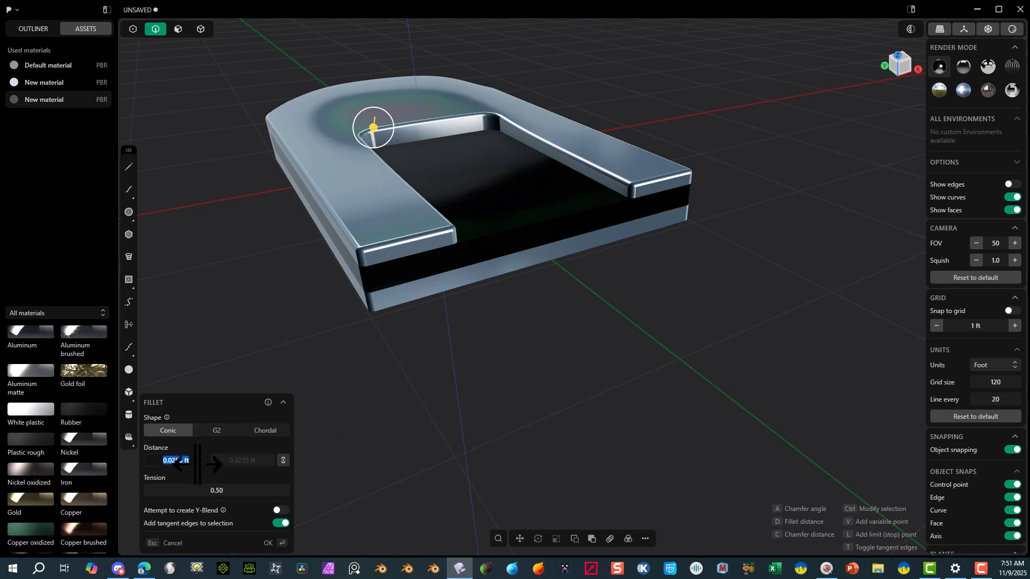
type(".01")
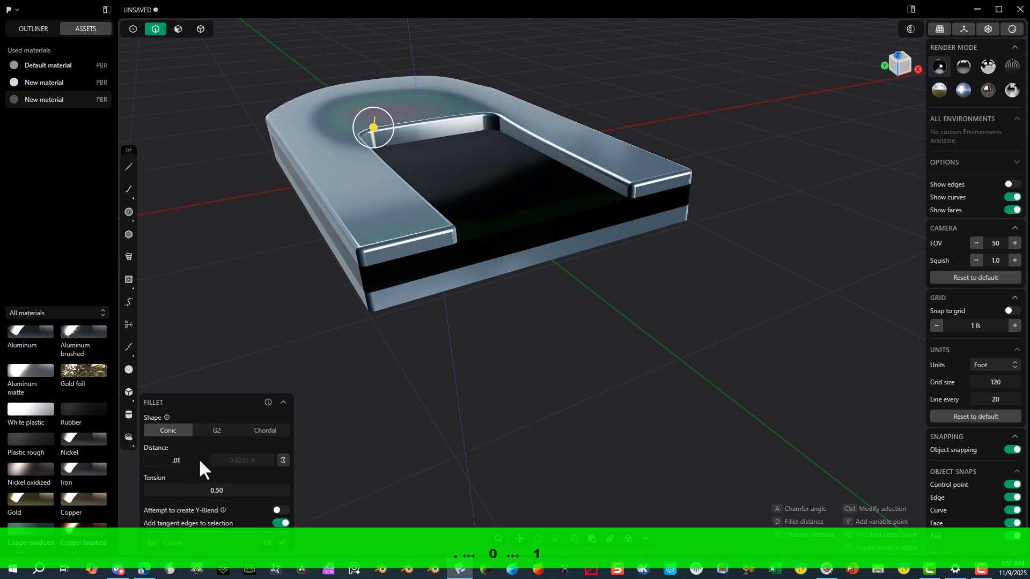
key("Tab")
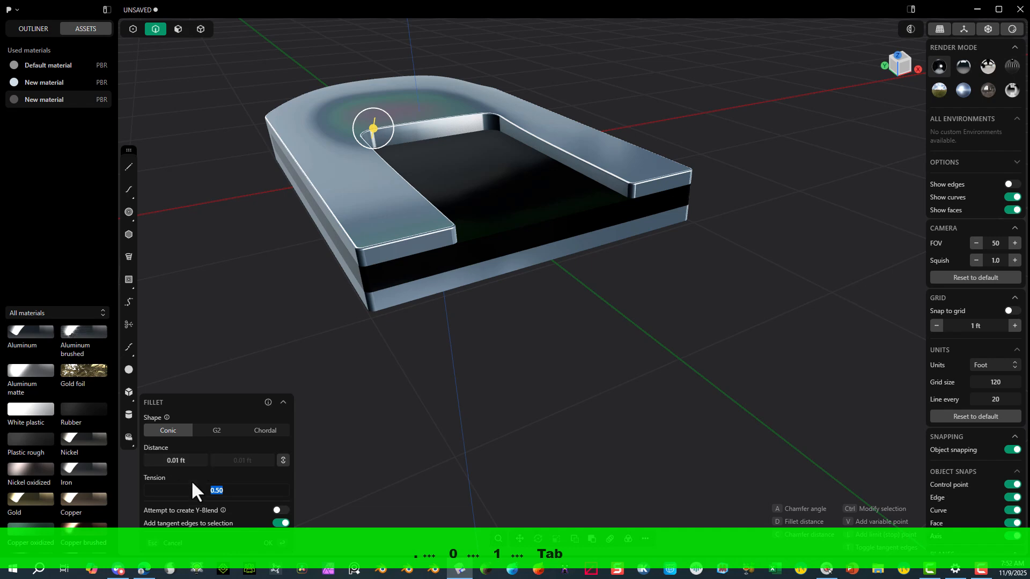
key("Return")
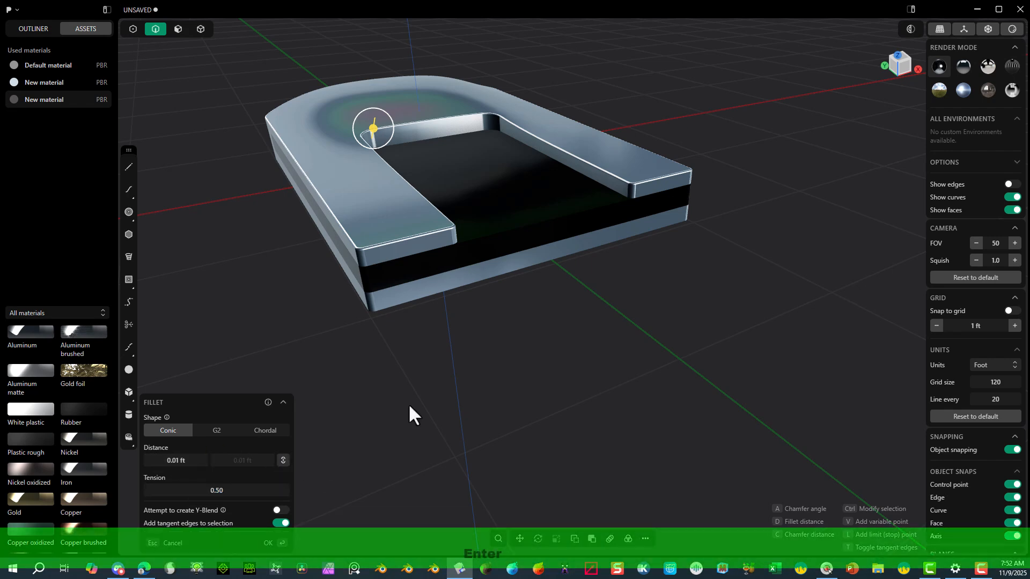
Draw a circle in top view, centred on the Y axis over the shell's raised rear area.
middle_click_drag(575, 217, 712, 69)
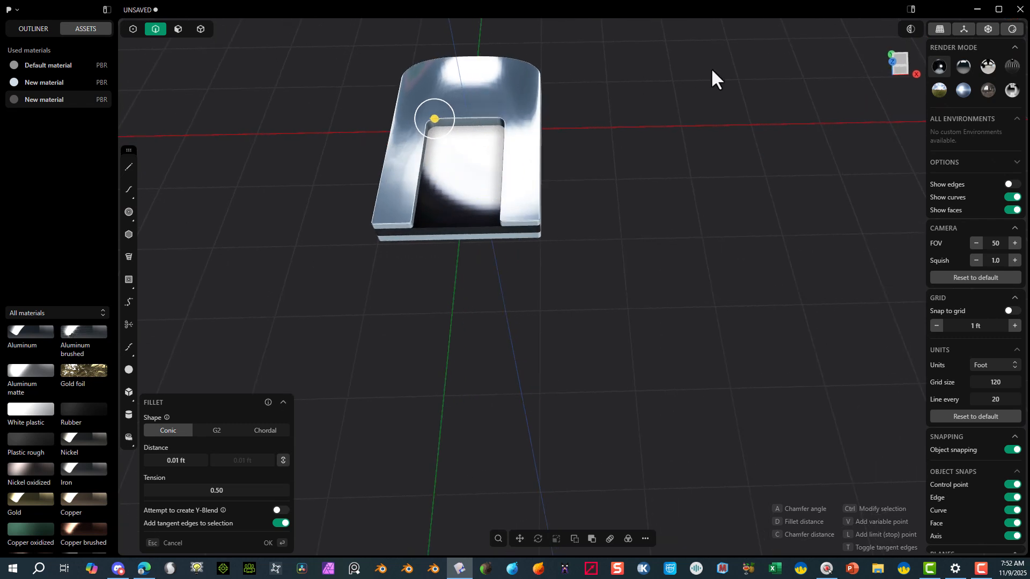
left_click(898, 63)
right_click_drag(664, 216, 743, 476)
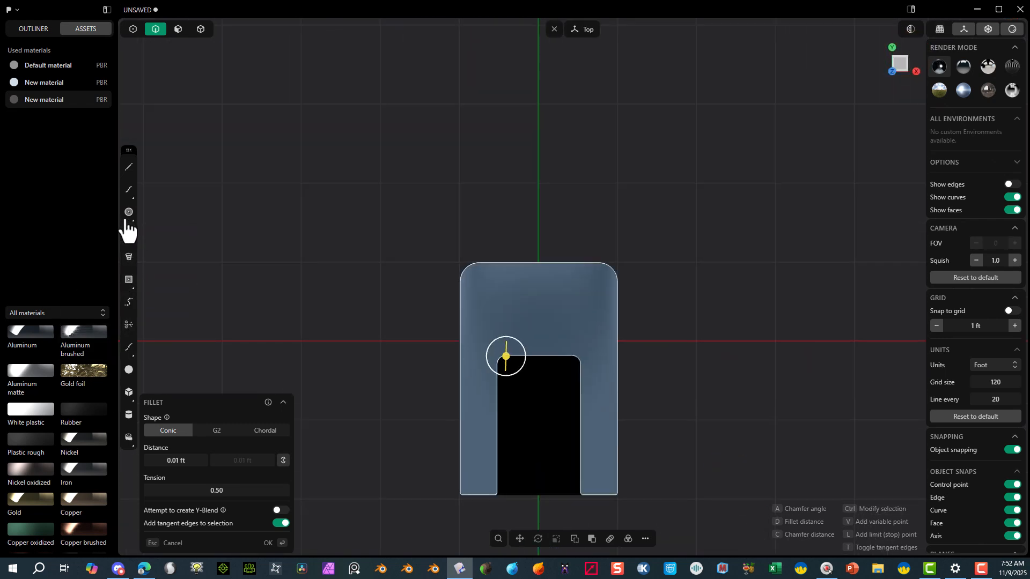
left_click(128, 212)
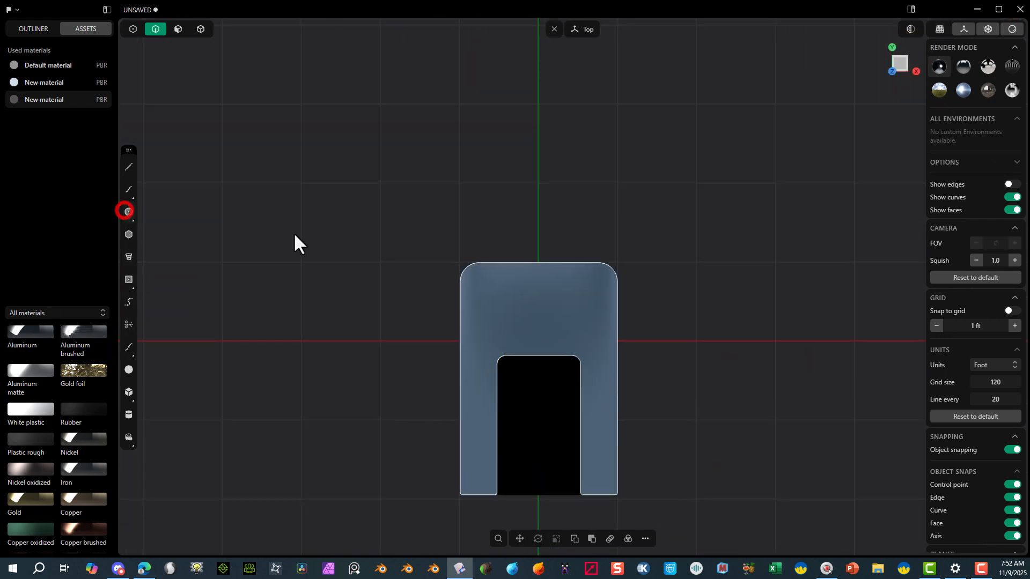
left_click(539, 298)
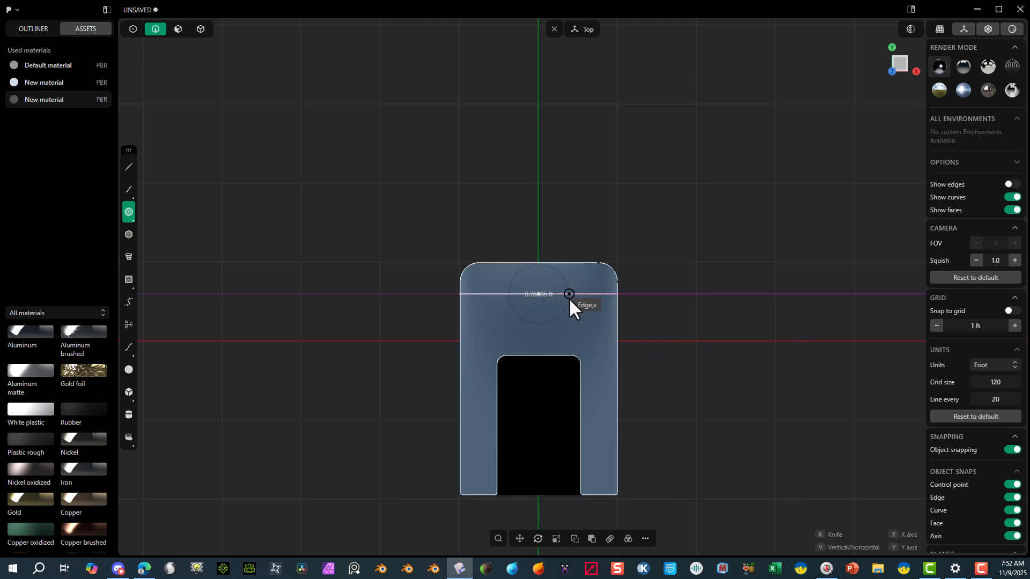
left_click(574, 299)
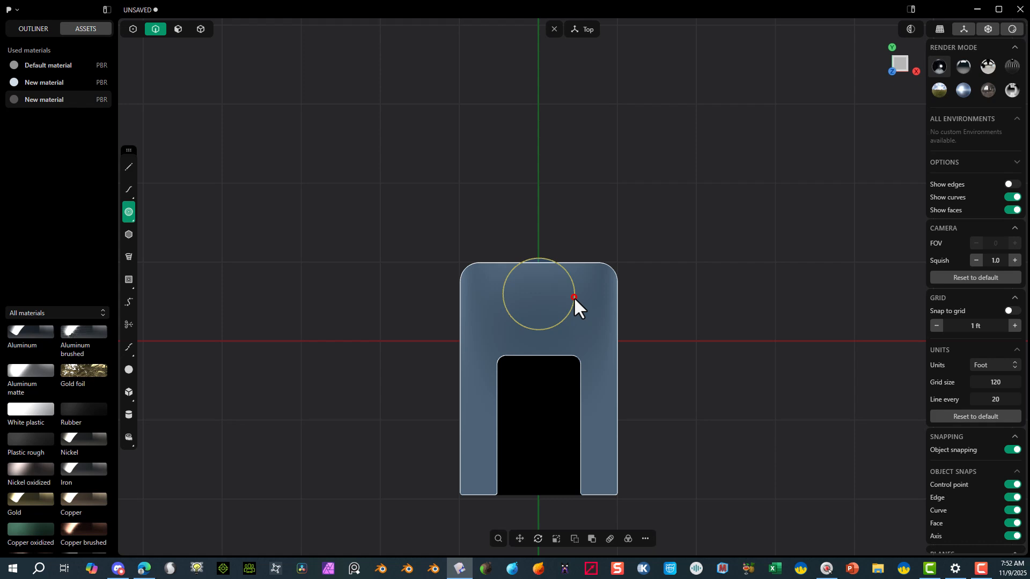
Move the circle about 0.19 ft toward the slot and raise it 0.759 ft vertically above the shell.
left_click(539, 289)
key("g")
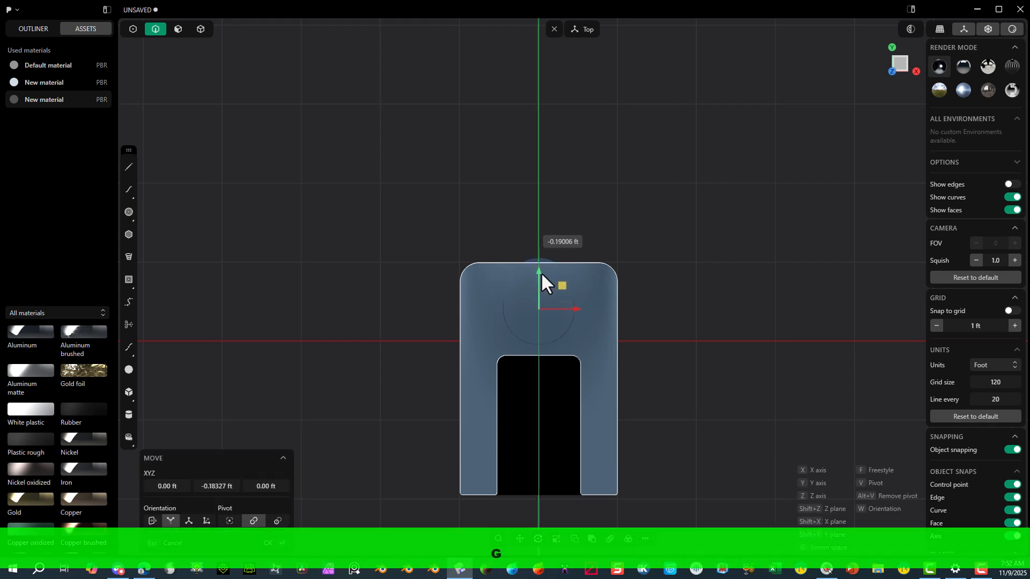
middle_click_drag(540, 272, 658, 220)
left_click_drag(487, 323, 491, 268)
scroll(343, 283, "up", 3)
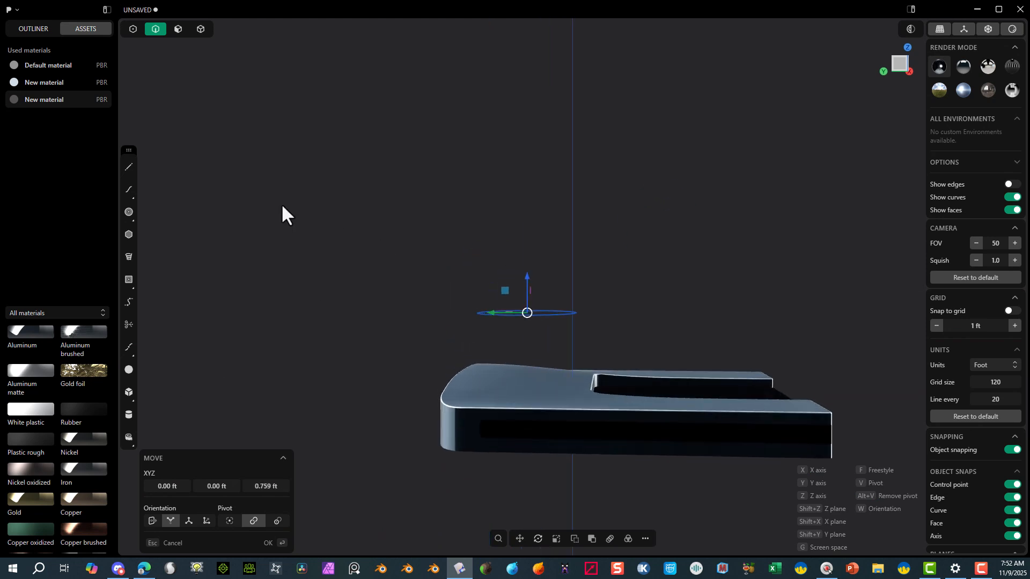
left_click(178, 29)
left_click(269, 543)
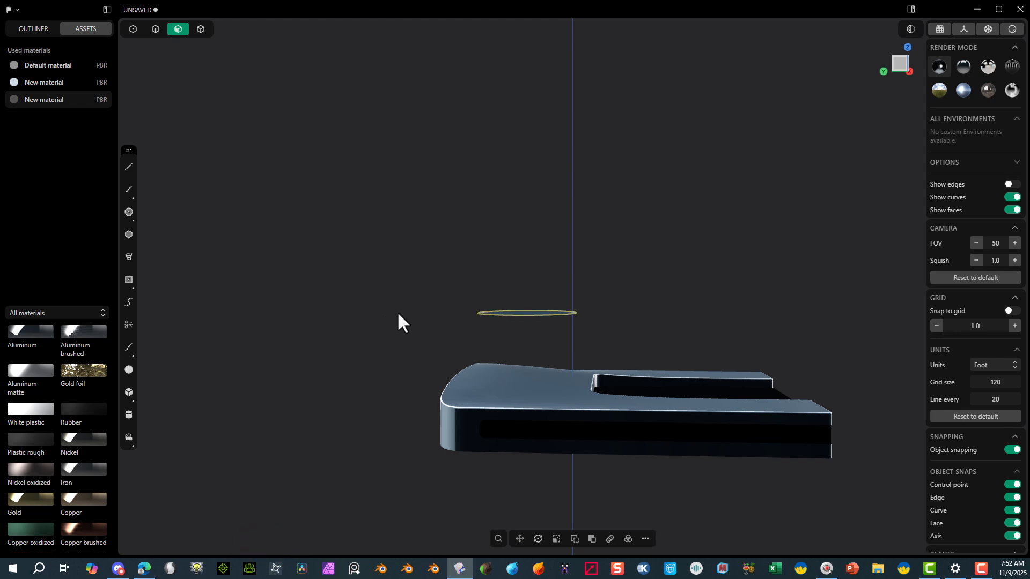
Extrude the circle's region about 0.74 ft downward into the shell's raised rear area.
middle_click_drag(576, 305, 543, 313)
left_click(531, 308)
key("e")
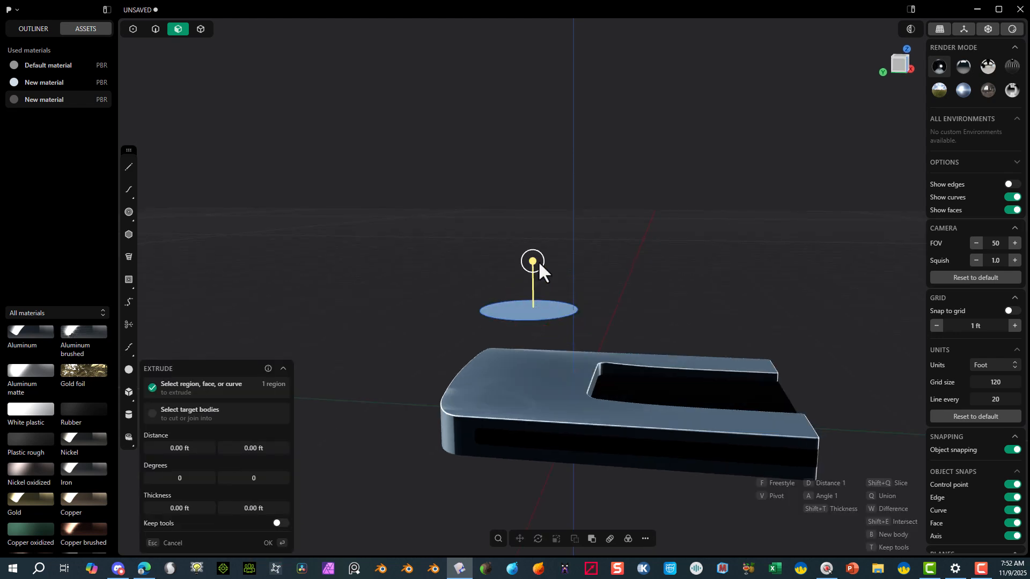
left_click_drag(533, 262, 520, 339)
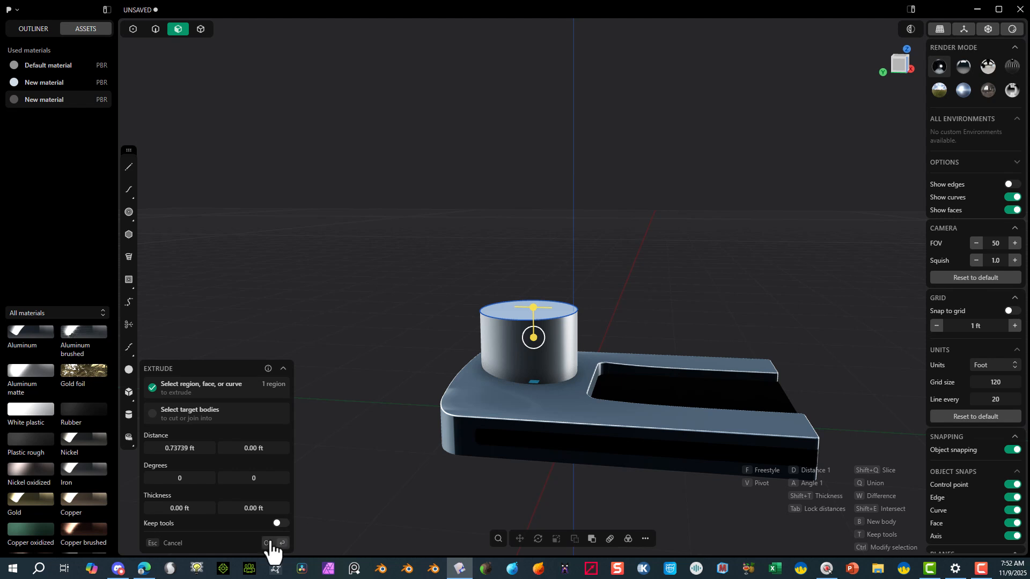
left_click(309, 342)
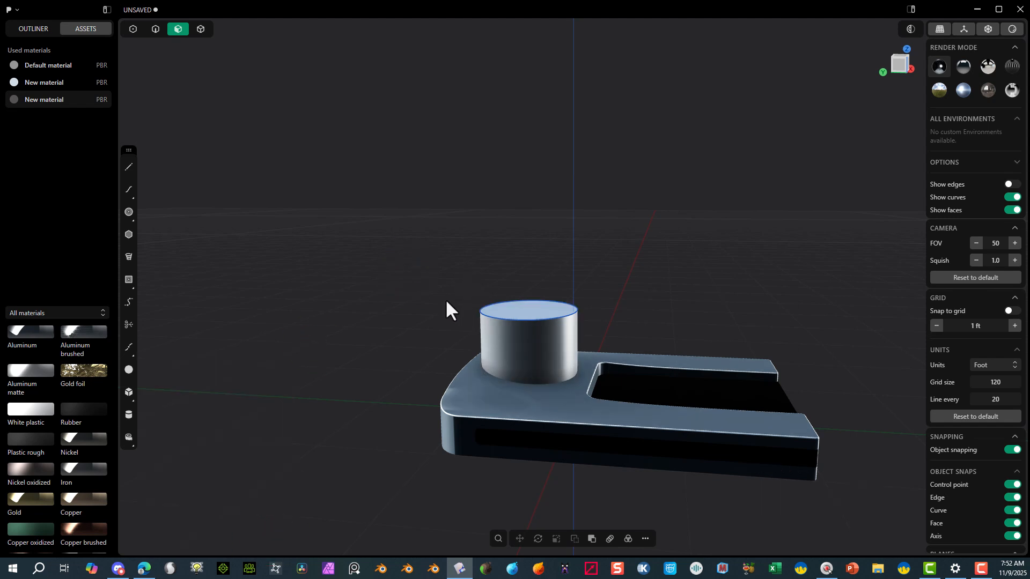
Slice the light-blue shell with the extruded cylinder using a Boolean Slice operation.
left_click(200, 30)
left_click(471, 391)
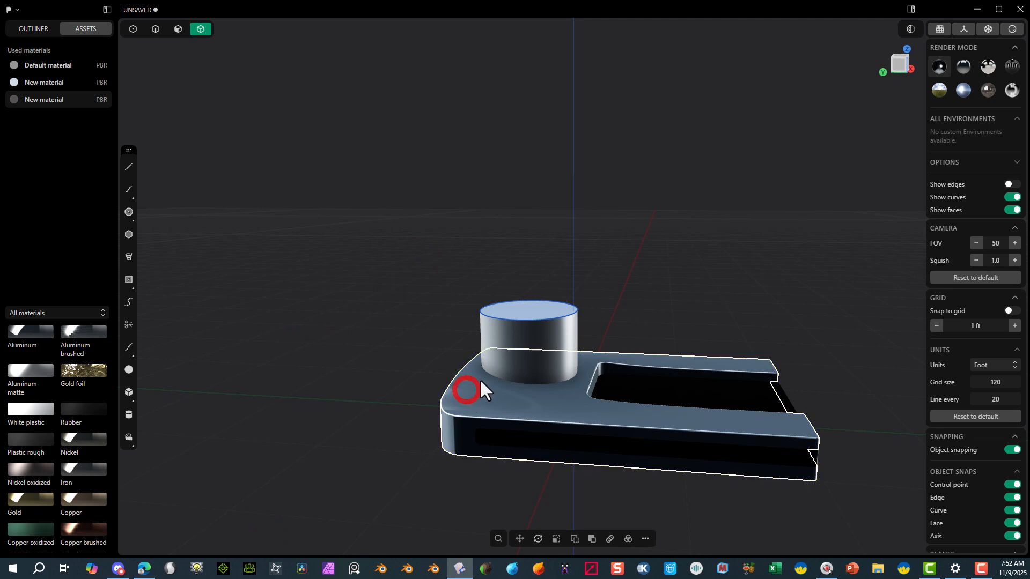
left_click(535, 340, "shift")
key("q")
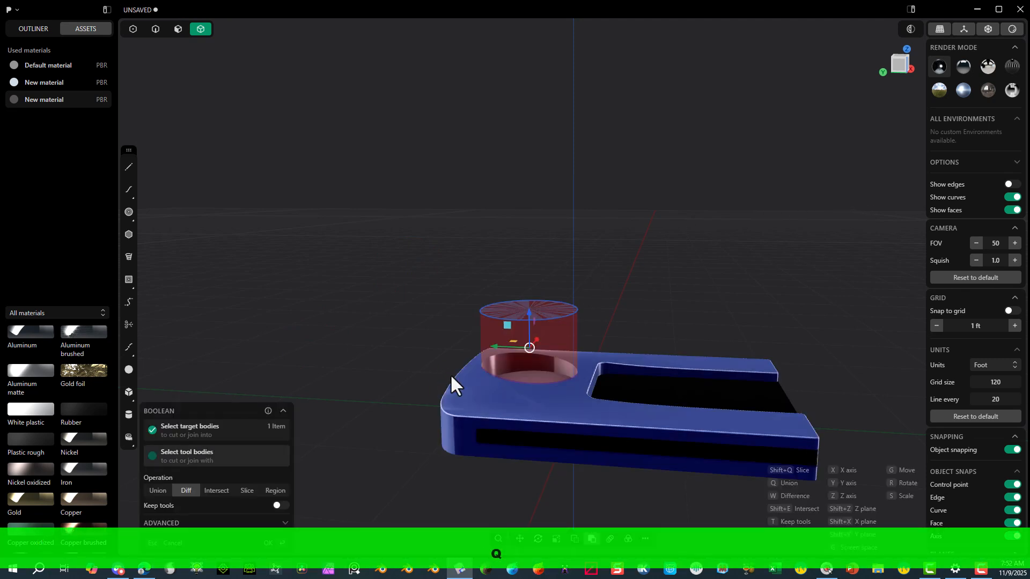
key("shift")
key("shift+q")
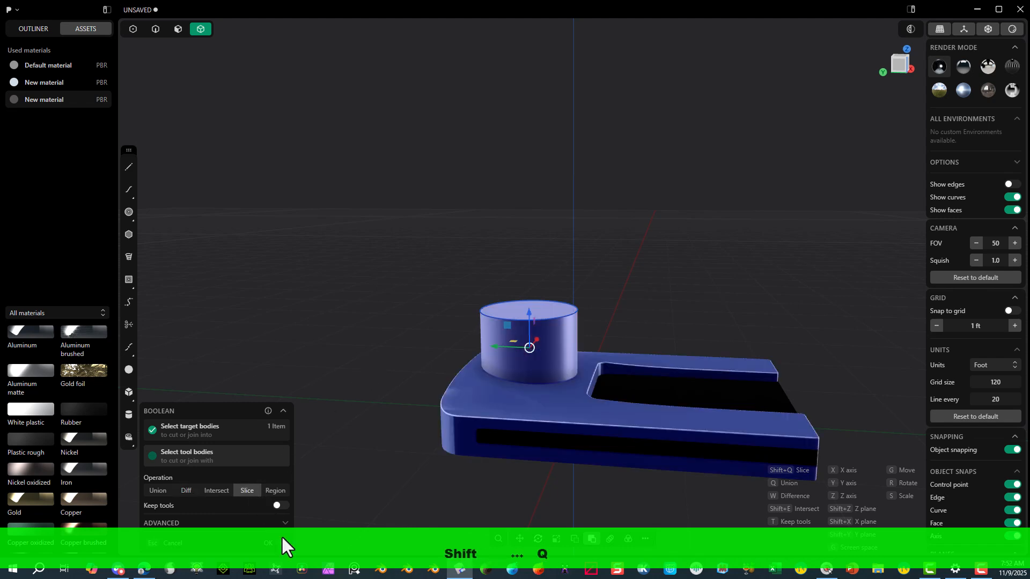
left_click(268, 542)
Delete the cylinder standing above the shell's rear surface.
left_click(387, 240)
left_click(568, 336)
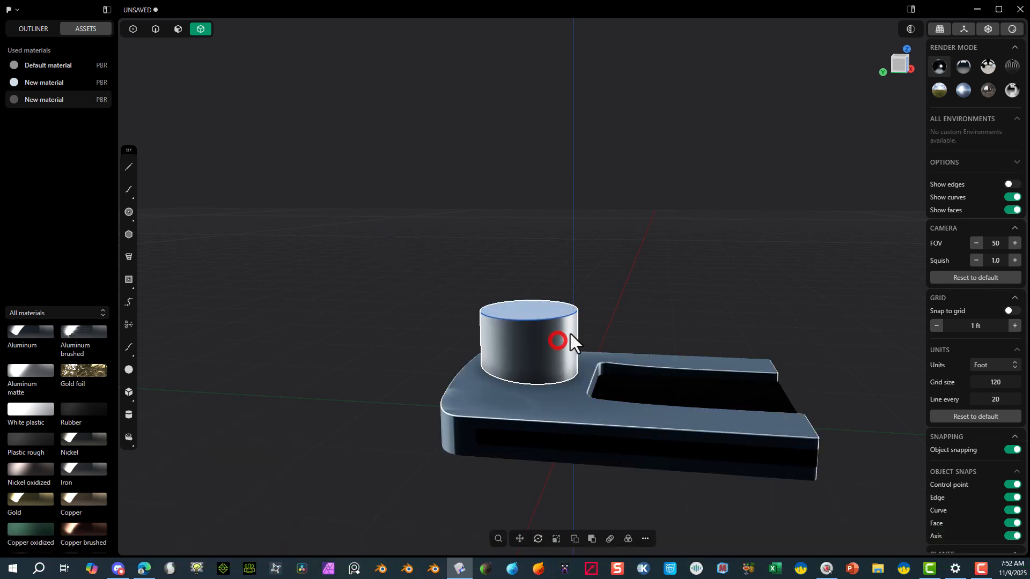
key("Delete")
Fillet the top edge of the circular disc inset in the rear surface by about 0.044 ft.
middle_click_drag(609, 277, 487, 347)
scroll(487, 347, "up", 3)
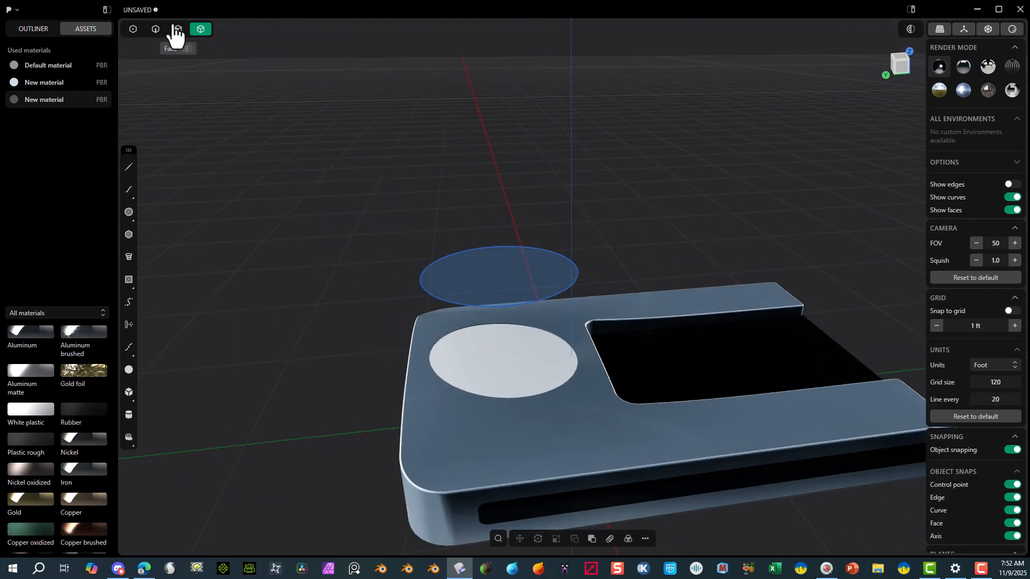
left_click(155, 29)
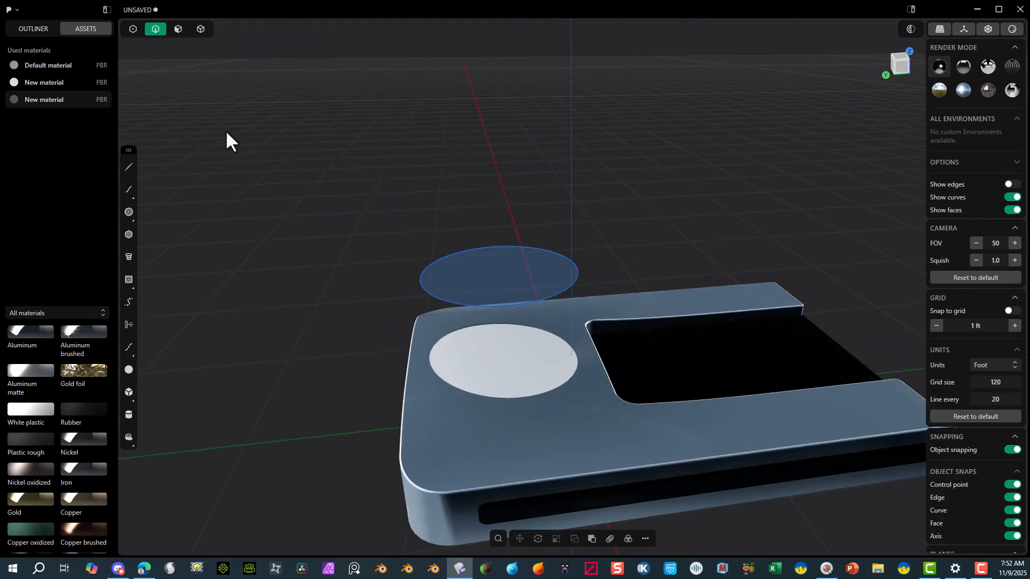
left_click(477, 394)
left_click_drag(477, 395, 472, 395)
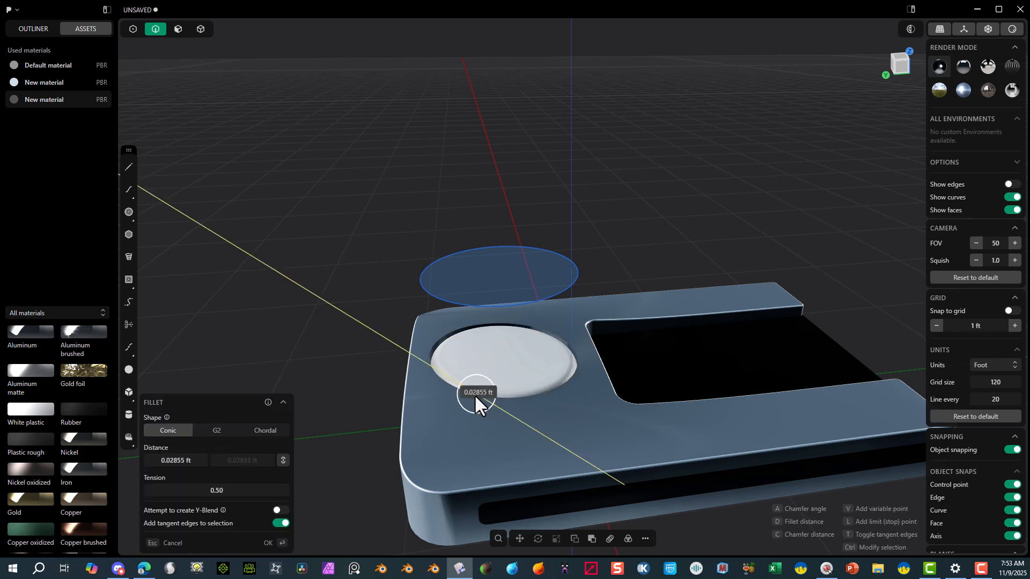
key("c")
key("d")
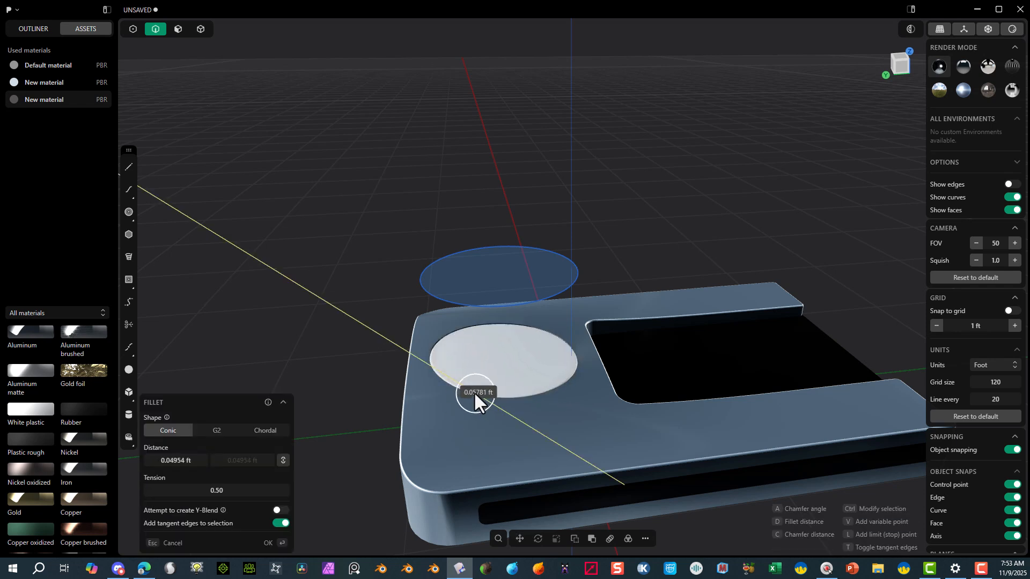
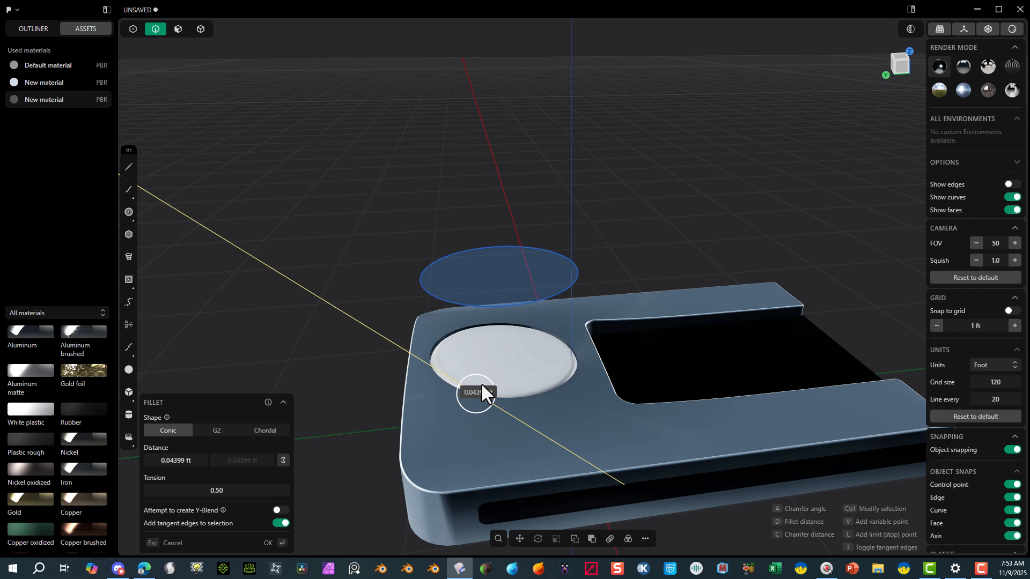
left_click(270, 543)
Fillet the shell's circular opening edge around the disc by about 0.029 ft.
left_click(440, 339)
key("b")
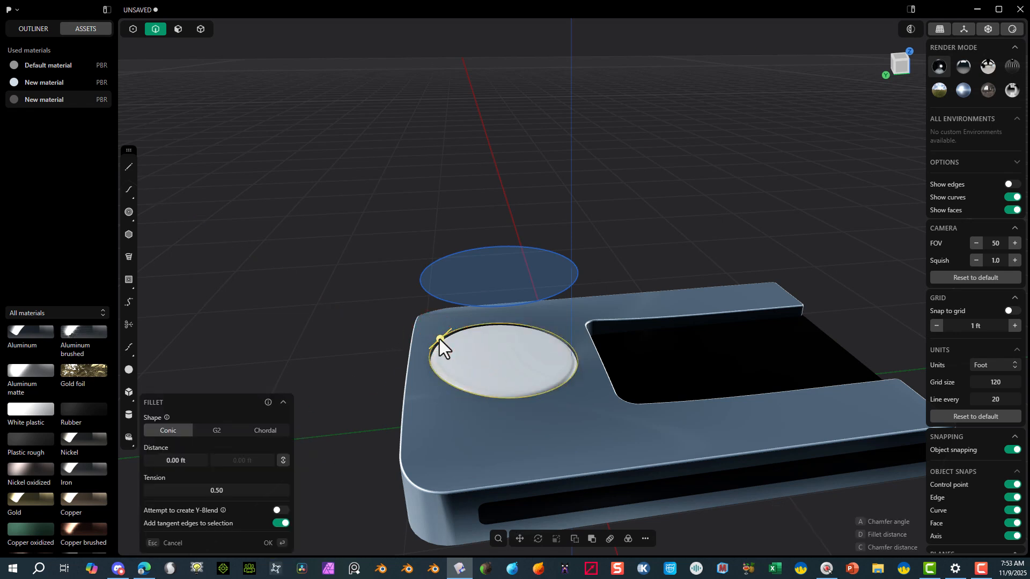
left_click_drag(439, 339, 434, 338)
key("d")
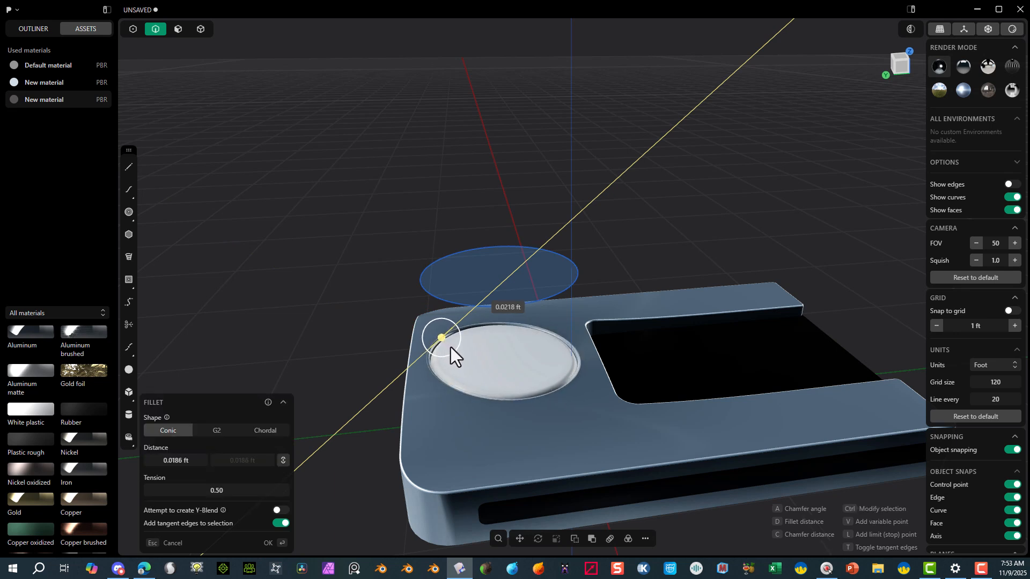
left_click(452, 347)
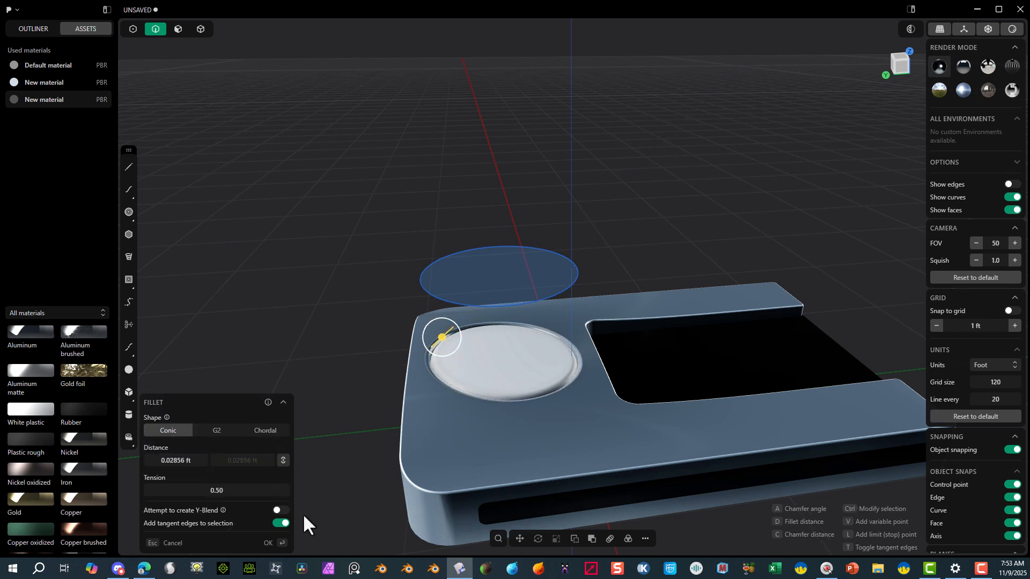
left_click(272, 544)
right_click_drag(288, 316, 313, 325)
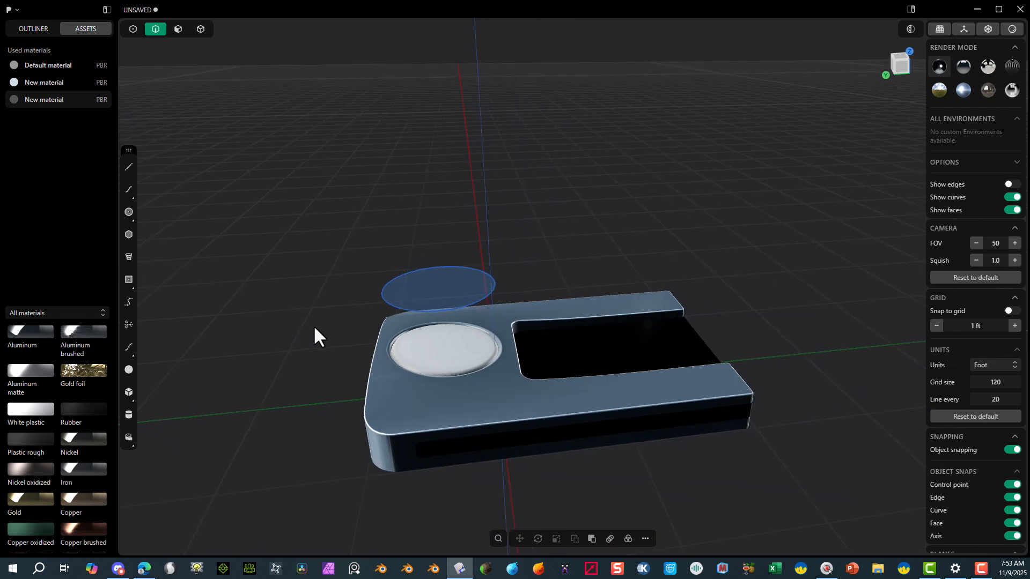
right_click_drag(556, 211, 542, 253)
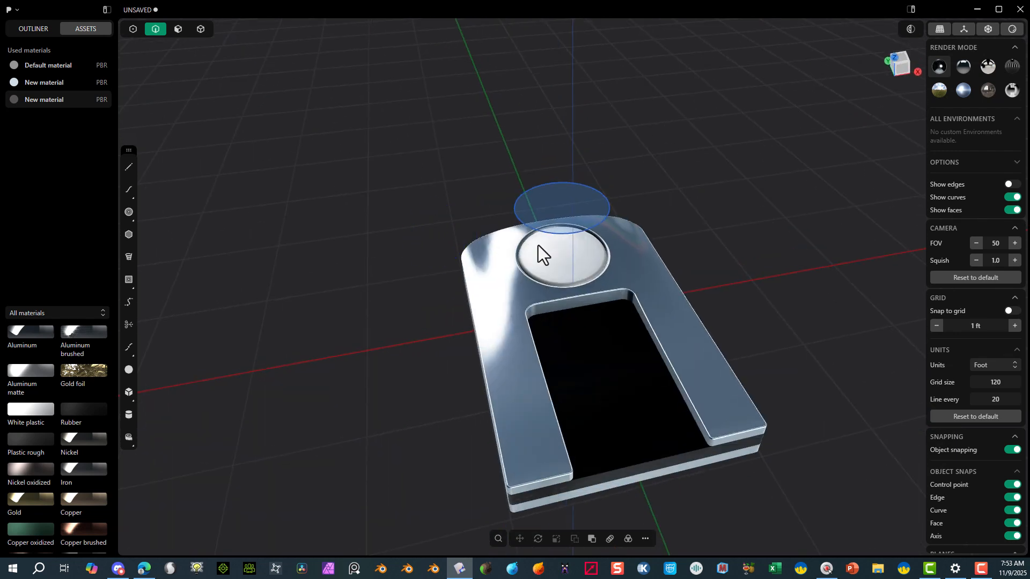
Give the circular disc inset a dark grey material with RGB 44, 43, 43, metalness 1.00 and roughness 0.21.
scroll(562, 260, "up", 2)
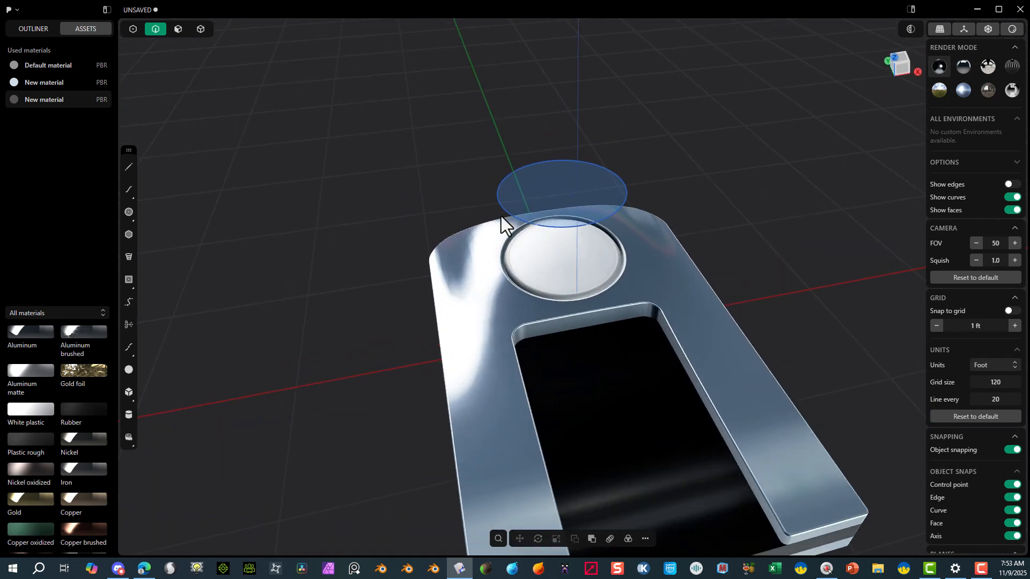
left_click(200, 31)
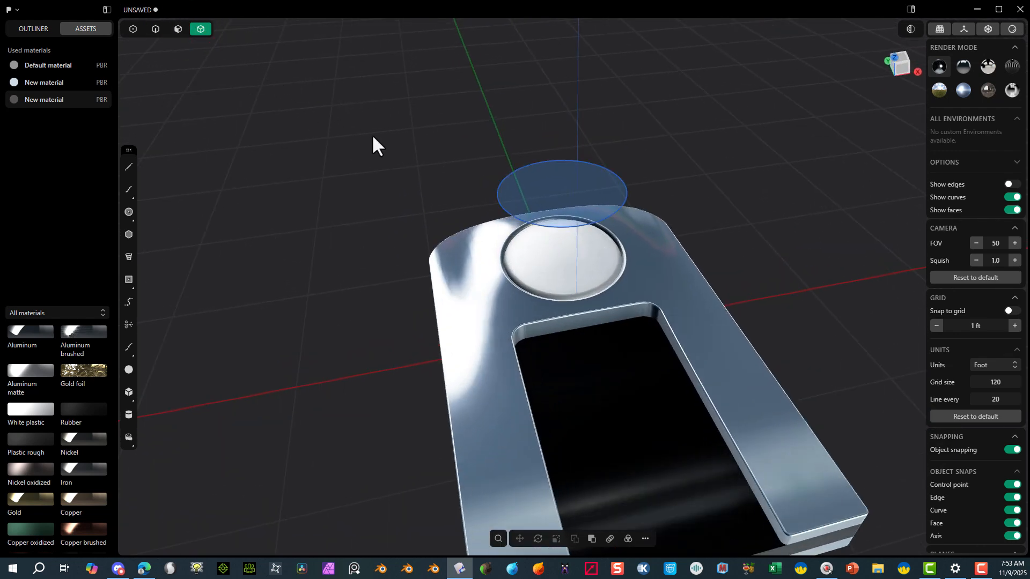
left_click(513, 238, "shift")
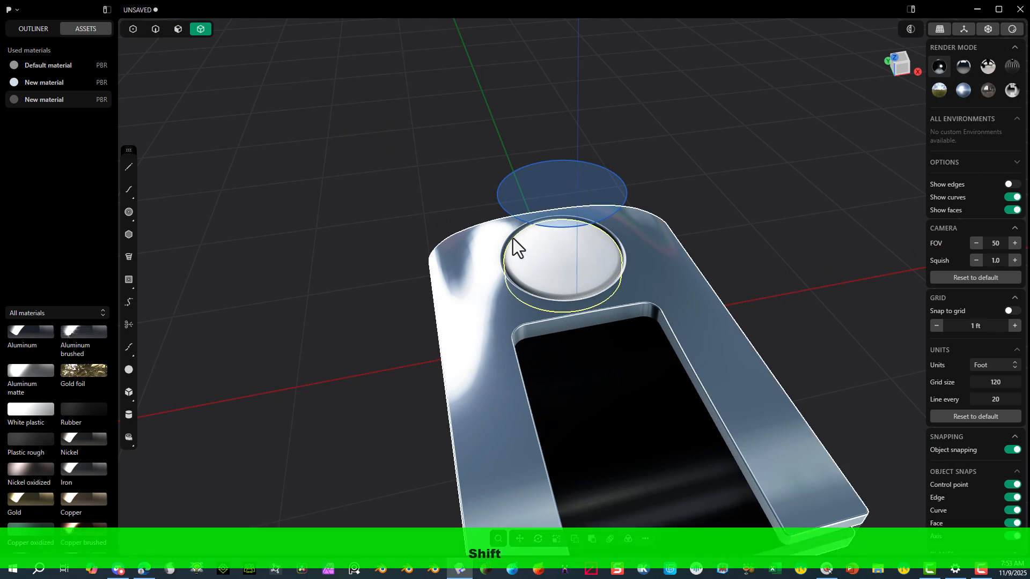
key("m")
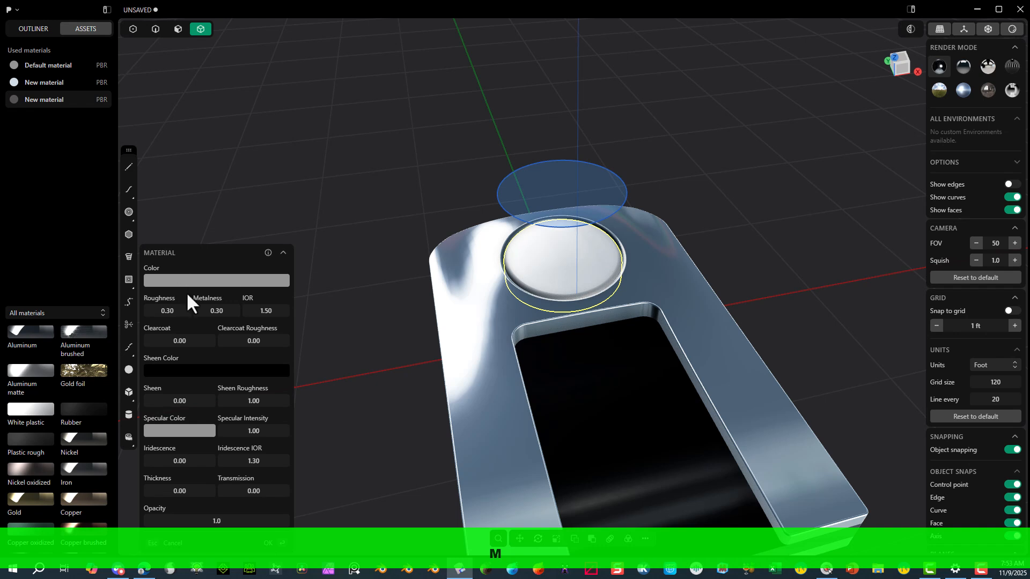
left_click(201, 280)
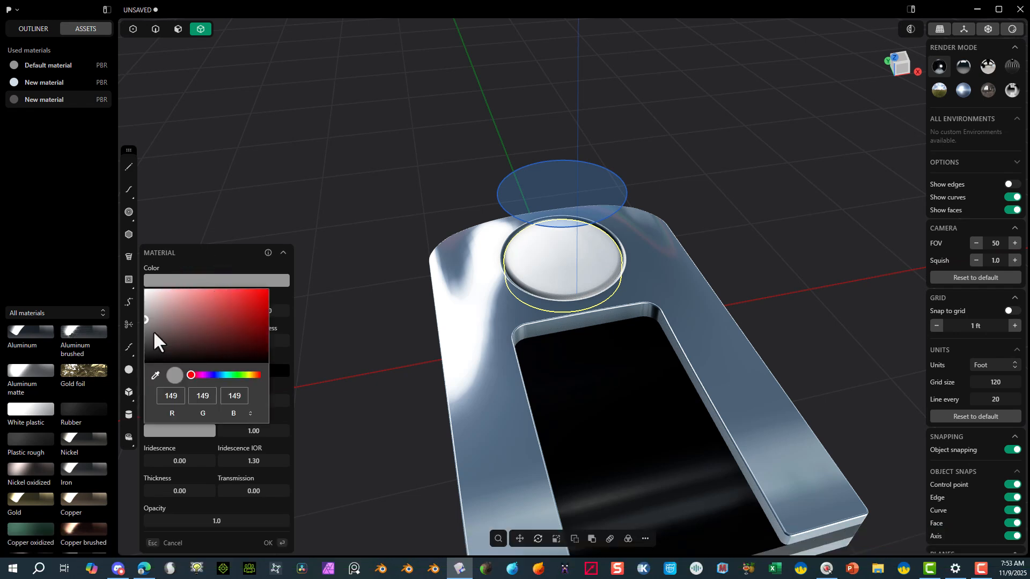
mouse_move(153, 330)
left_mouse_down()
mouse_move(143, 335)
mouse_move(147, 349)
left_mouse_up()
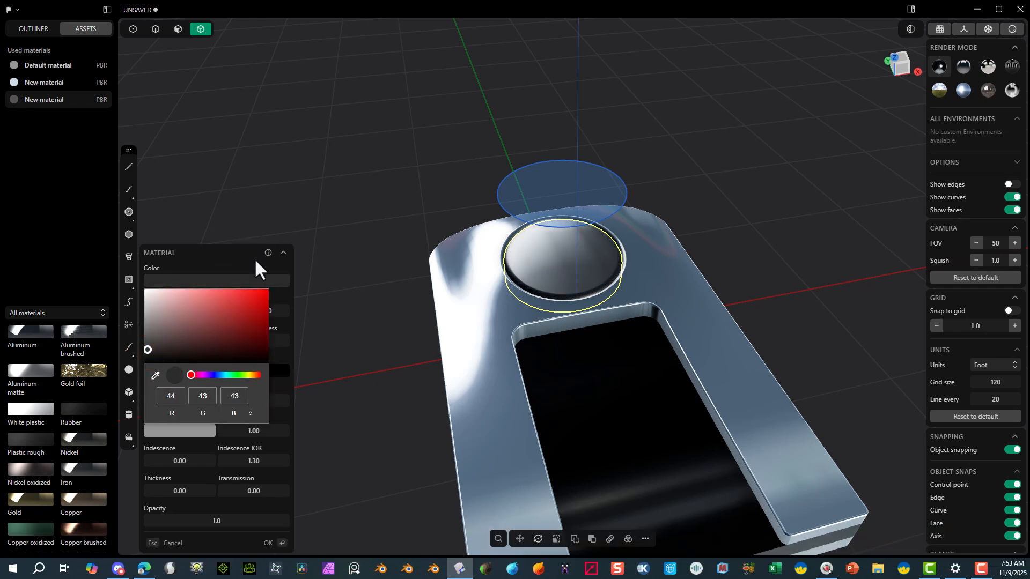
left_click(328, 225)
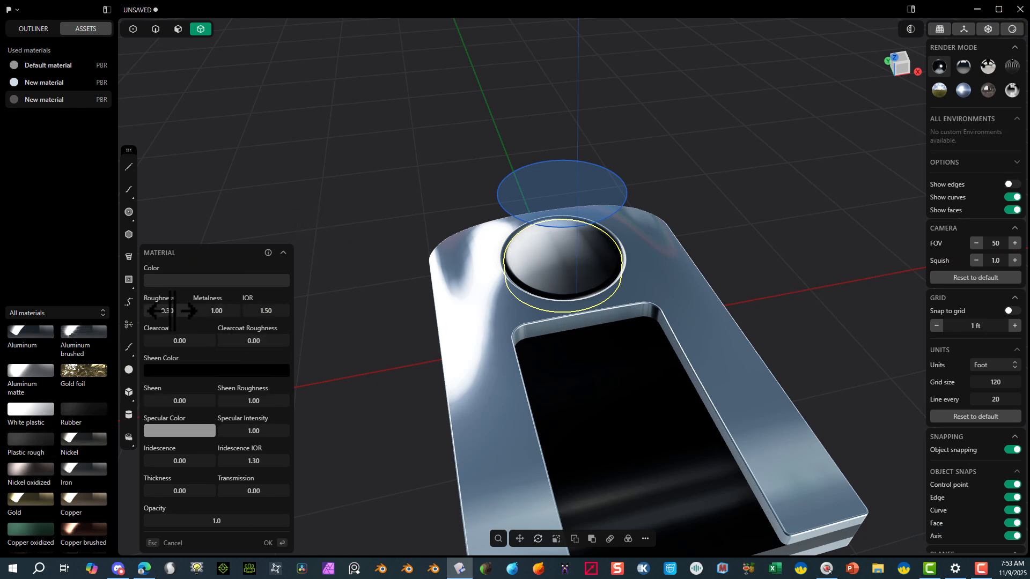
left_click_drag(165, 311, 157, 311)
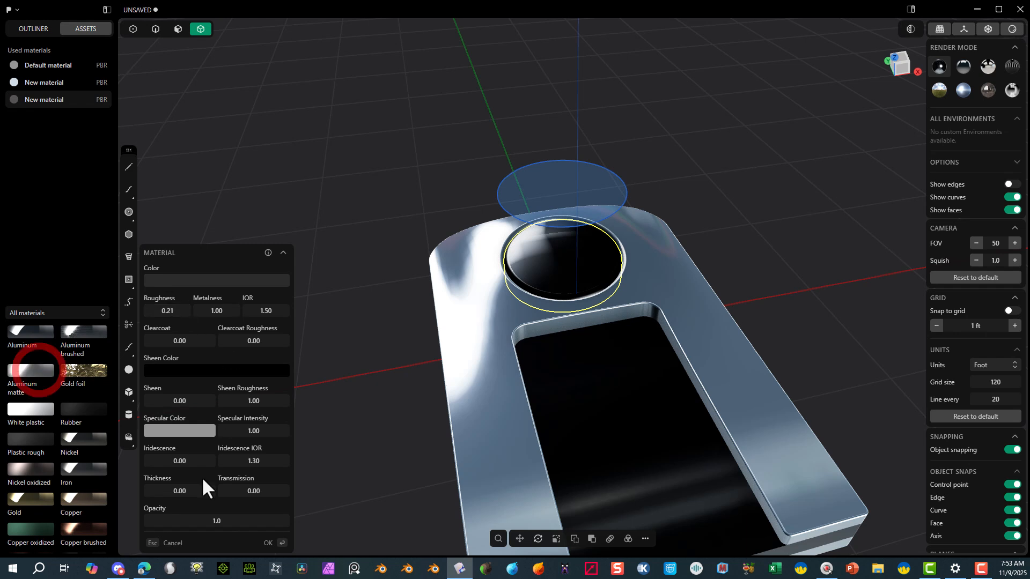
left_click(270, 543)
scroll(314, 333, "down", 3)
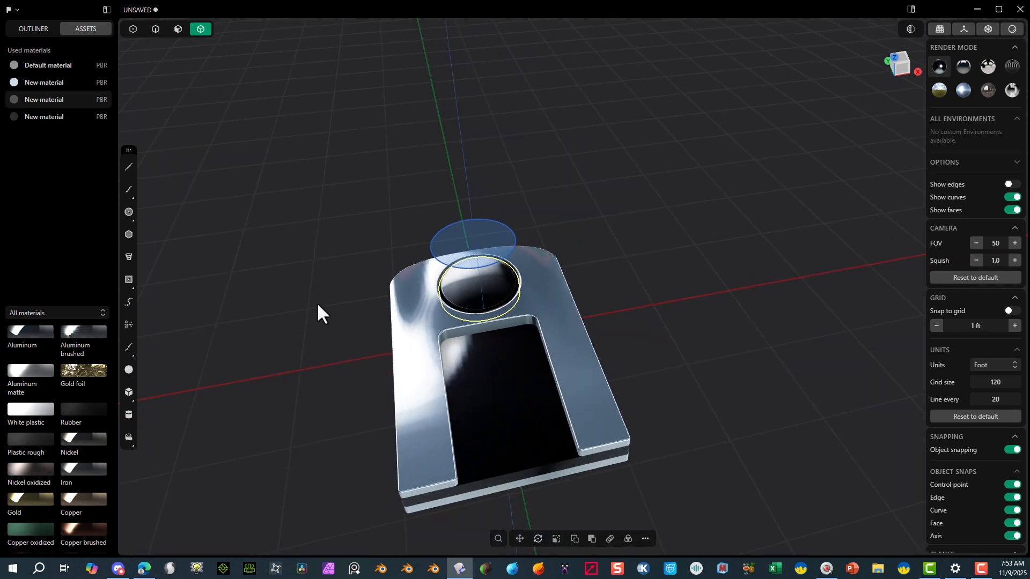
left_click(301, 287)
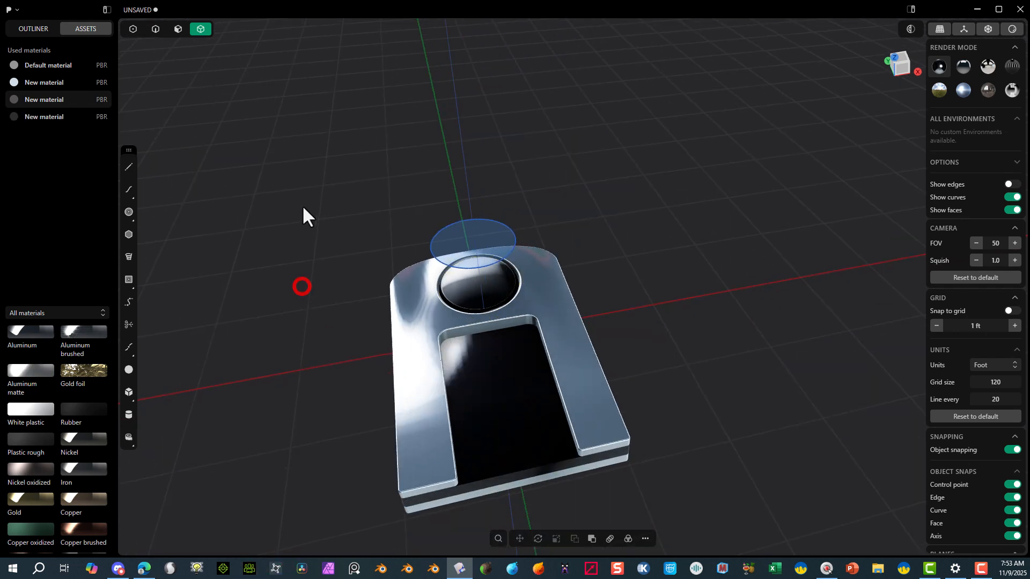
Delete the leftover circle curve floating above the disc inset.
left_click(159, 31)
left_click(468, 217)
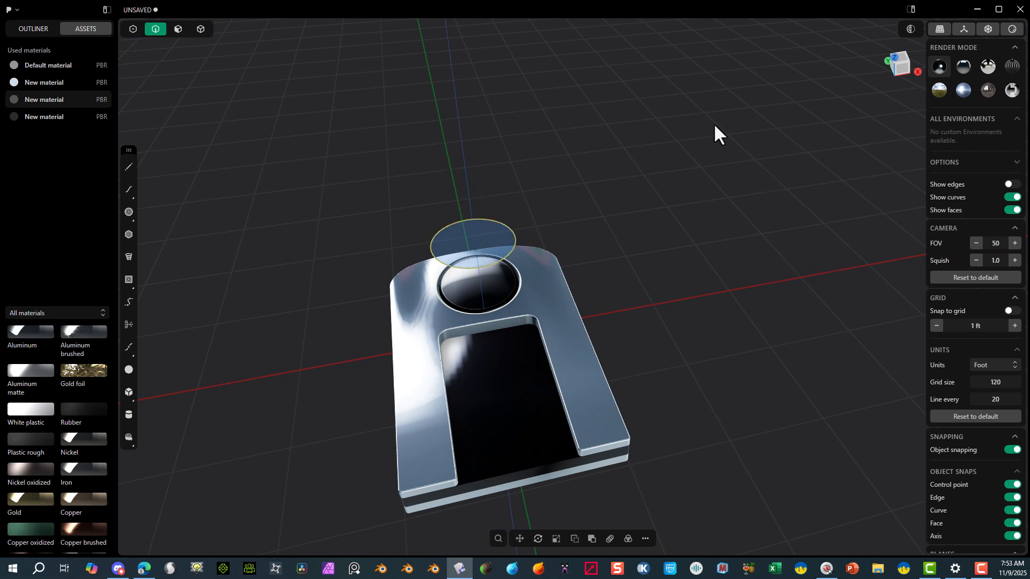
key("Delete")
Switch the viewport to orthographic projection and hide the grid and axes.
right_click_drag(697, 137, 659, 162)
scroll(472, 368, "up", 5)
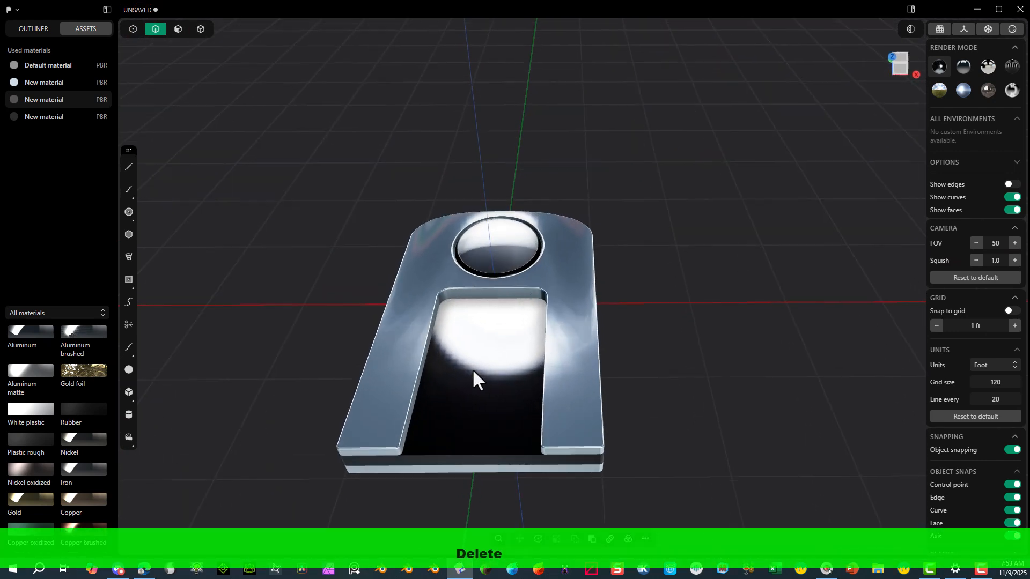
right_click_drag(440, 340, 441, 396)
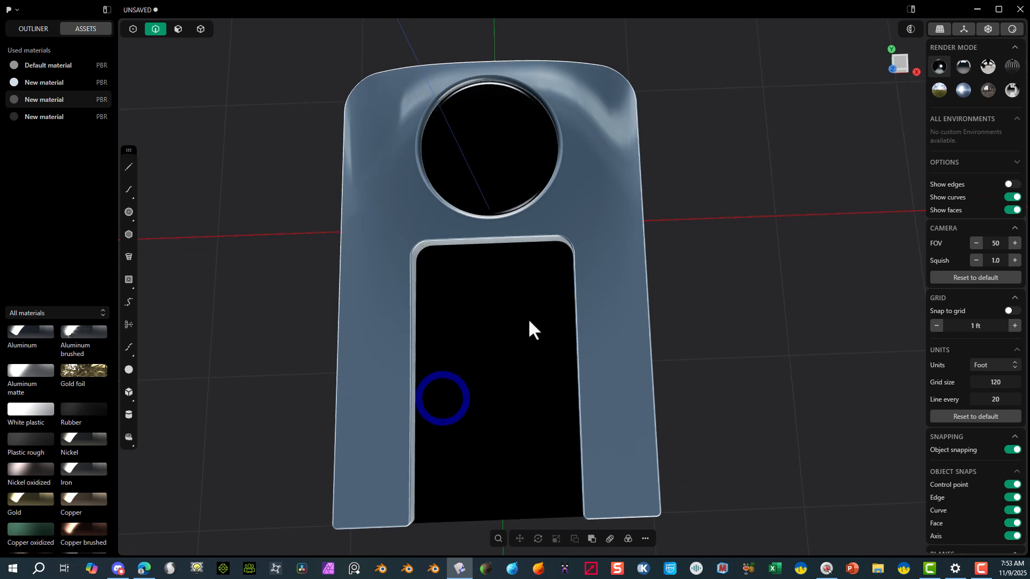
scroll(527, 318, "down", 4)
left_click(938, 27)
left_click(959, 31)
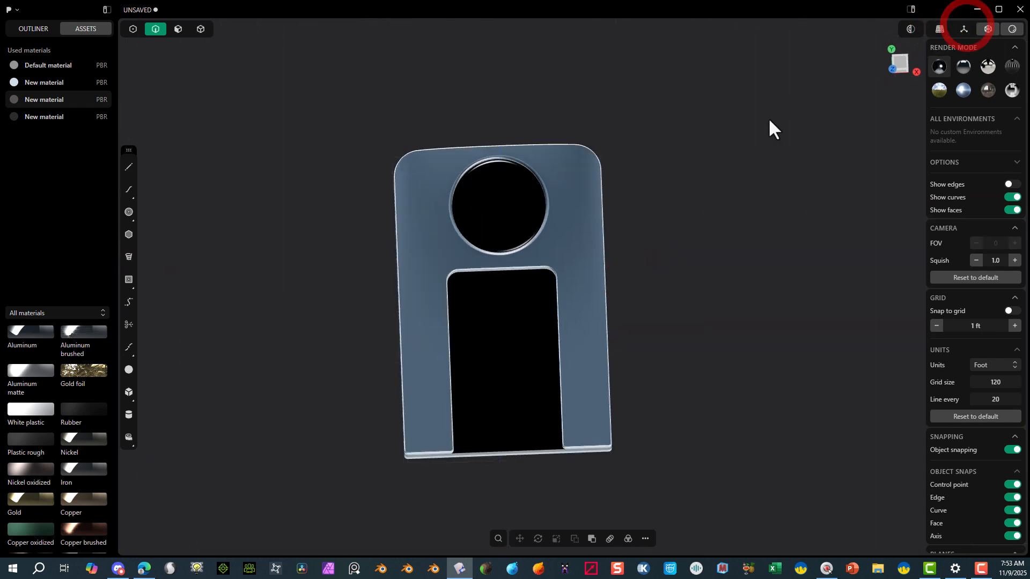
right_click_drag(768, 126, 710, 202)
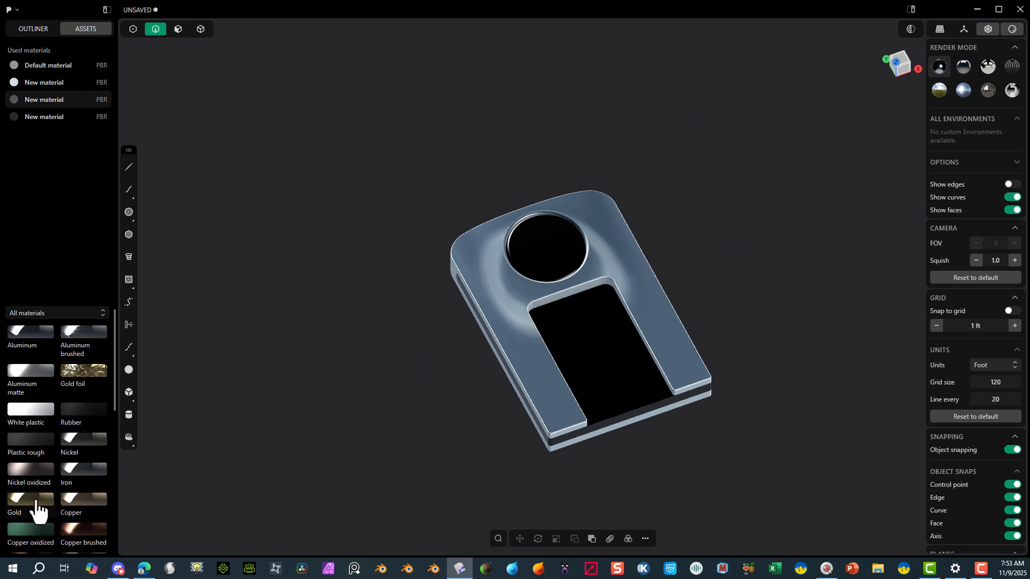
Apply the preset Aluminum material to the light-blue outer shell.
left_click(201, 30)
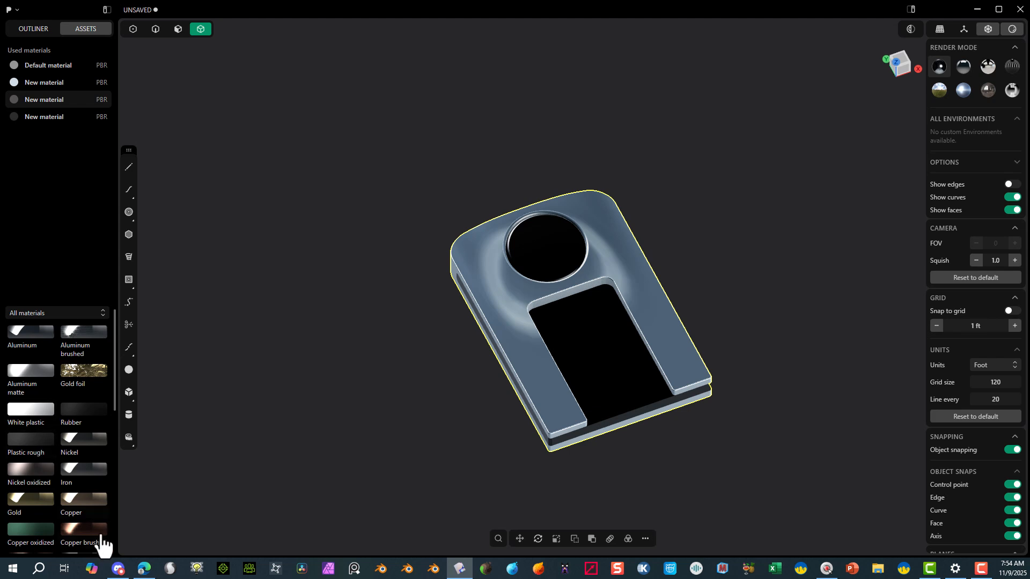
scroll(97, 542, "down", 8)
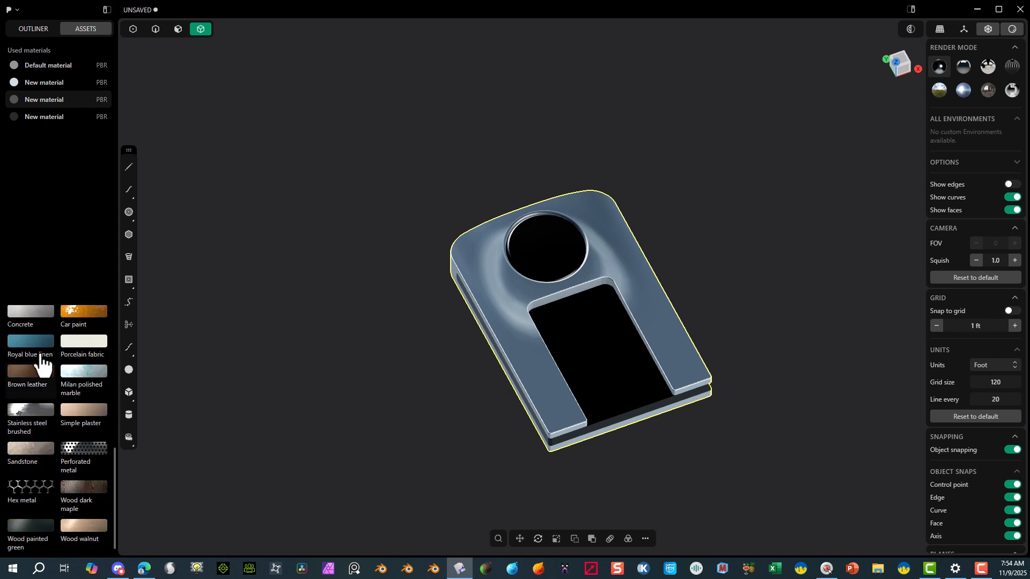
scroll(24, 357, "up", 8)
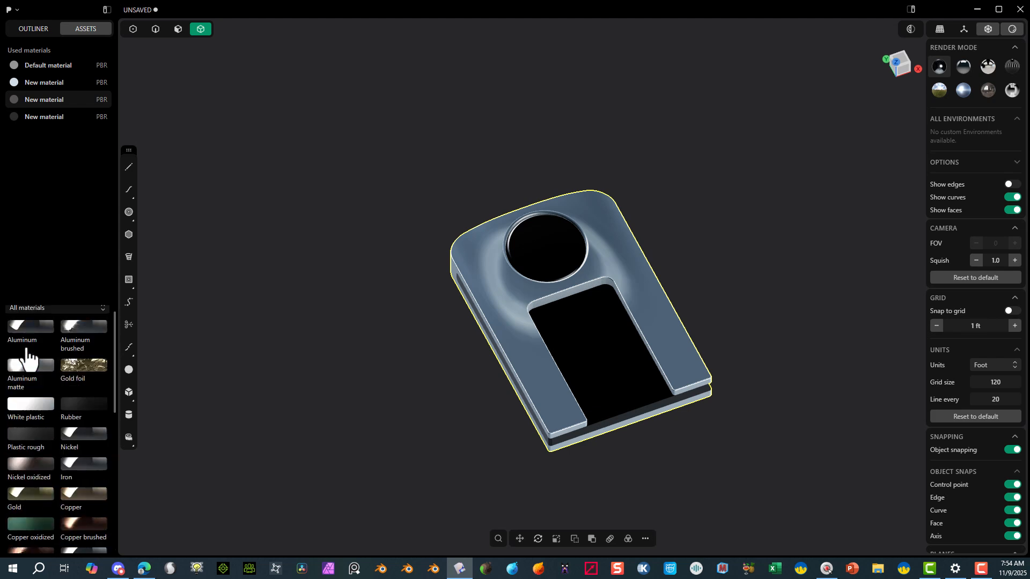
left_click(24, 349)
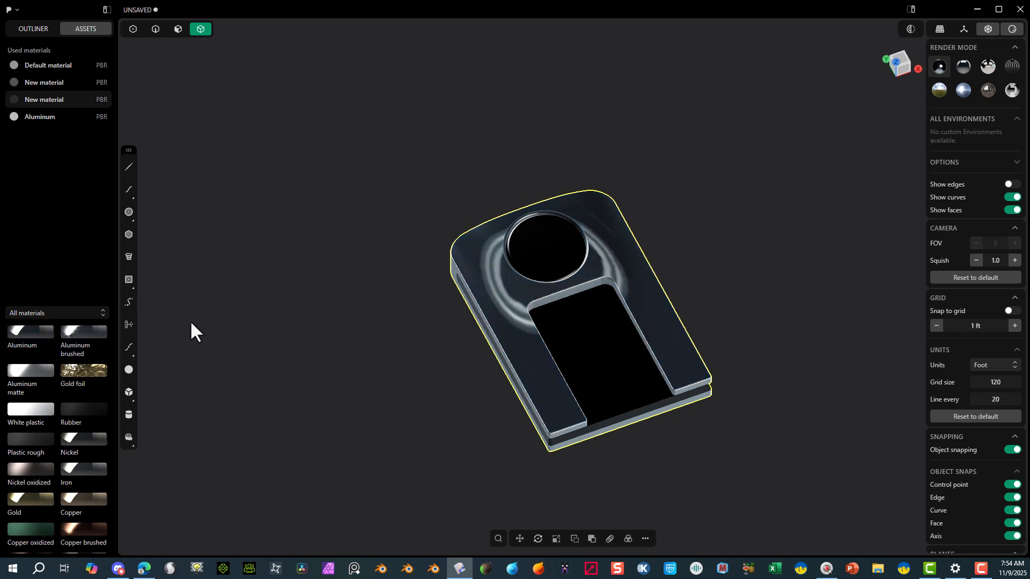
Tint the shell's Aluminum material pale blue and set its roughness to 0.10.
key("m")
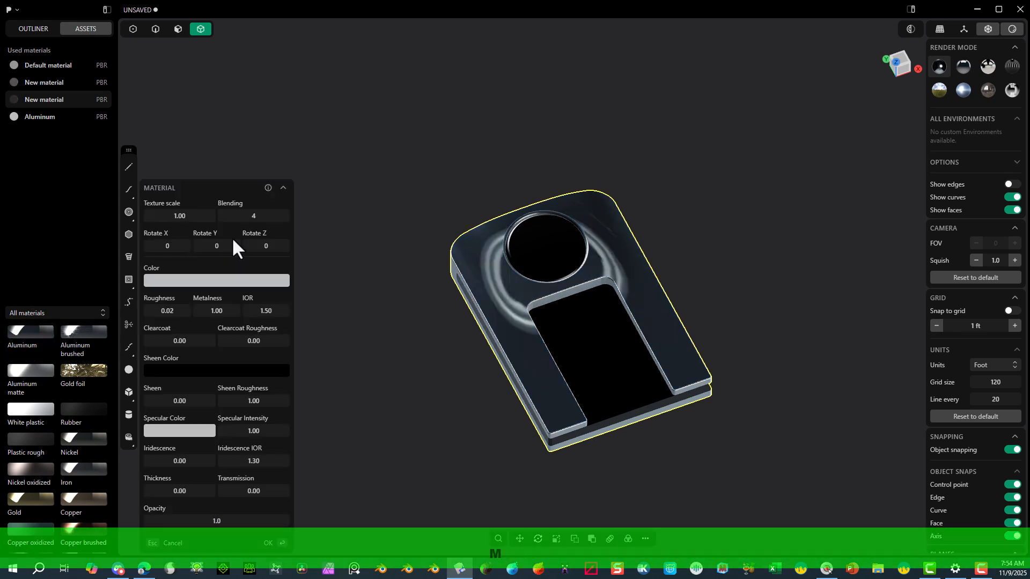
left_click(220, 281)
left_click(210, 287)
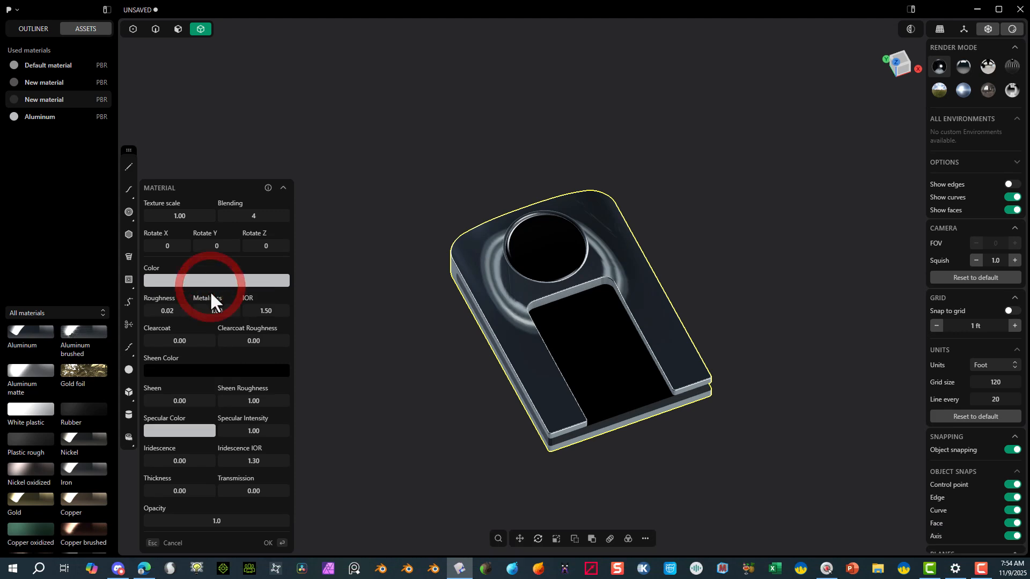
left_click(208, 285)
left_click(207, 293)
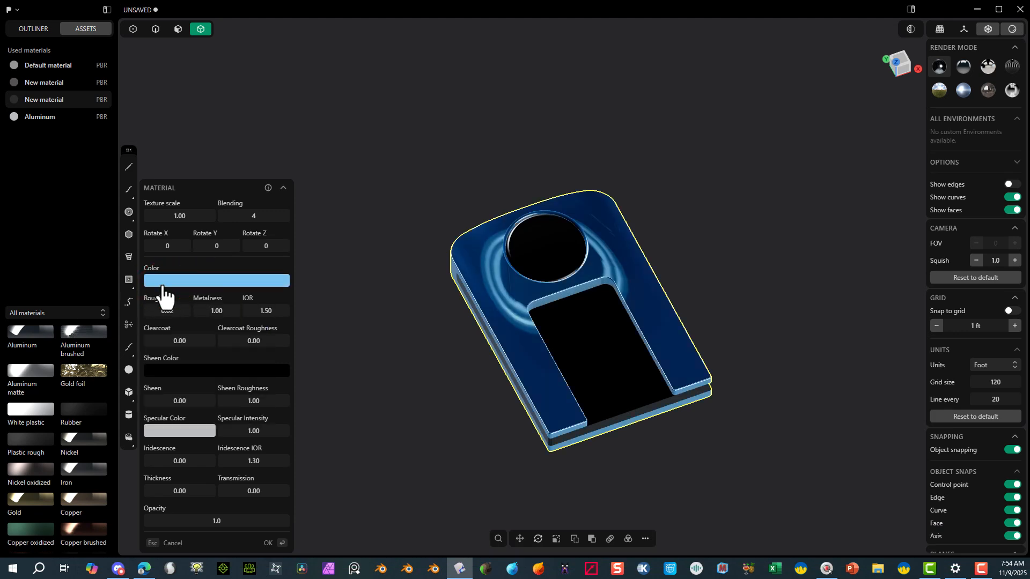
left_click(162, 286)
left_click(181, 294)
left_click(150, 304)
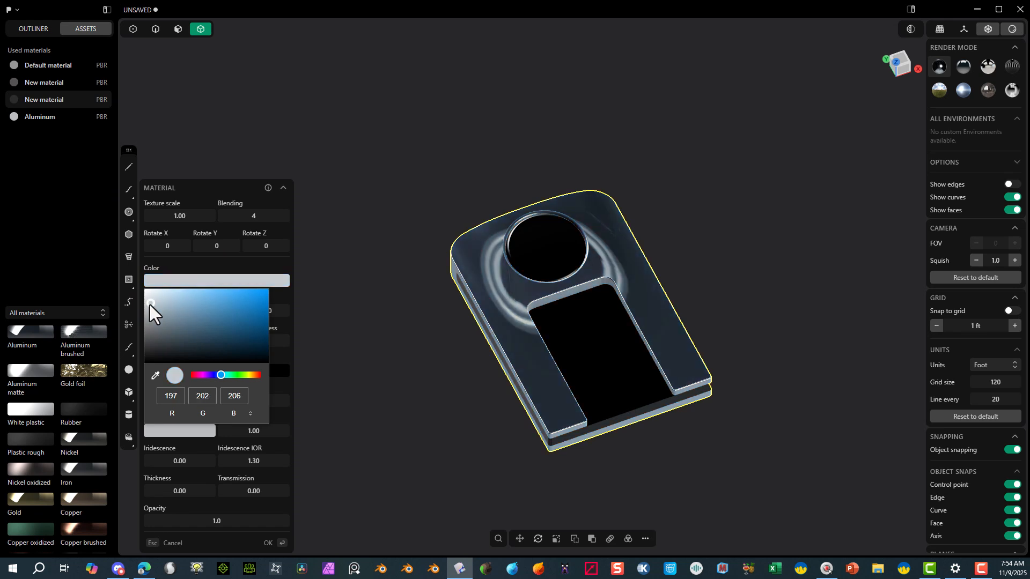
left_click_drag(154, 305, 160, 301)
middle_click_drag(834, 85, 846, 69)
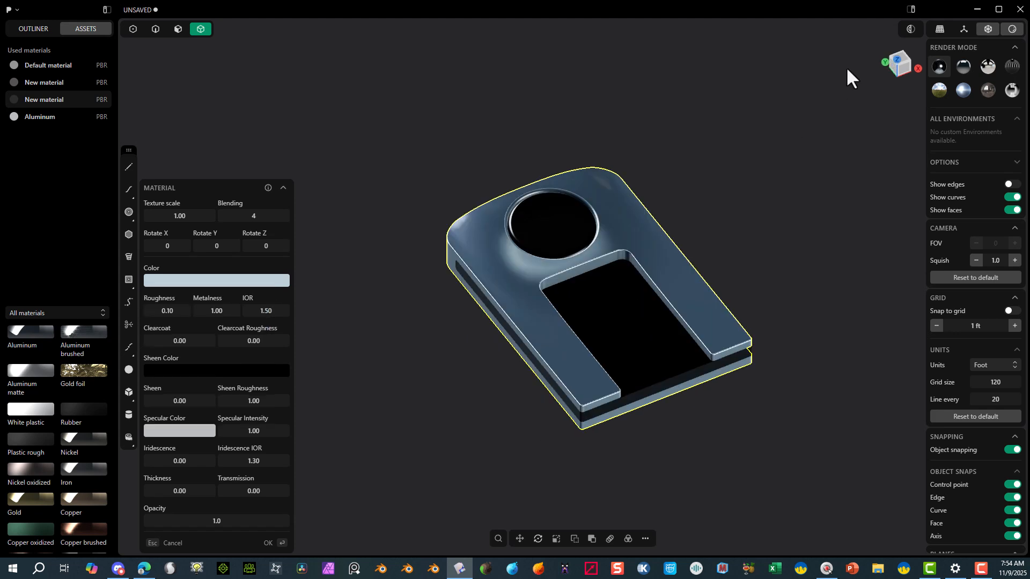
left_click(900, 63)
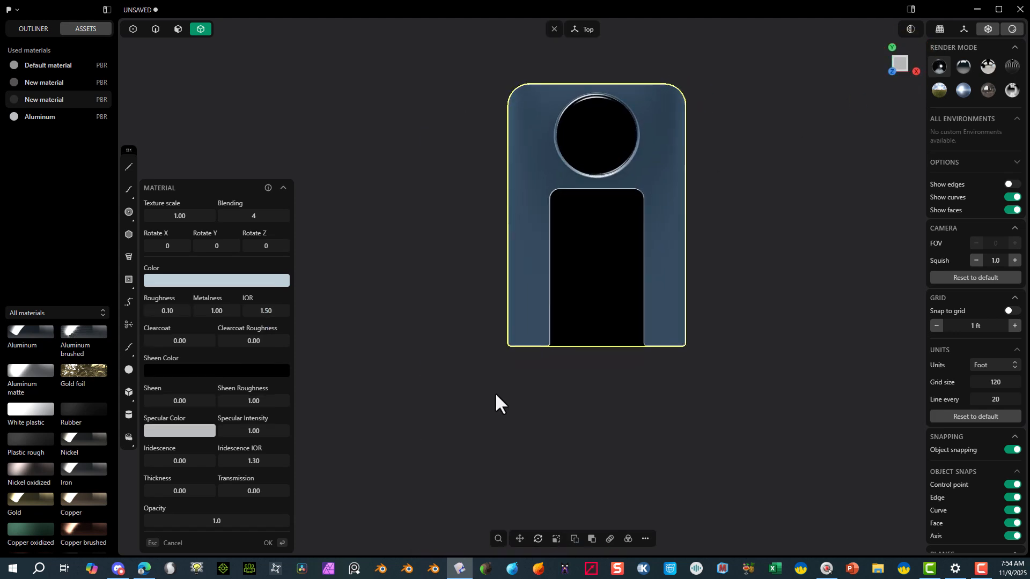
scroll(495, 402, "up", 2)
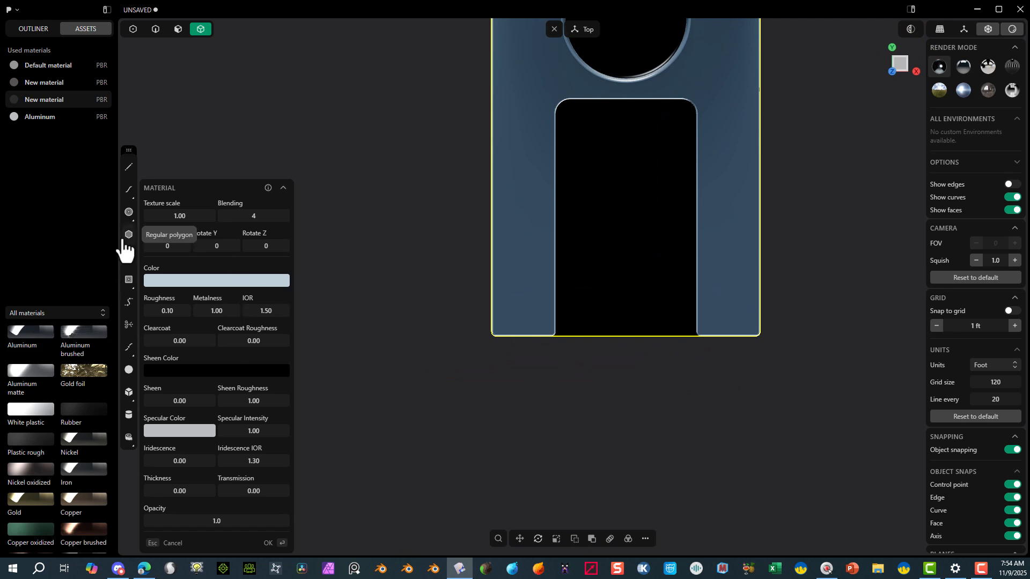
left_click(129, 279)
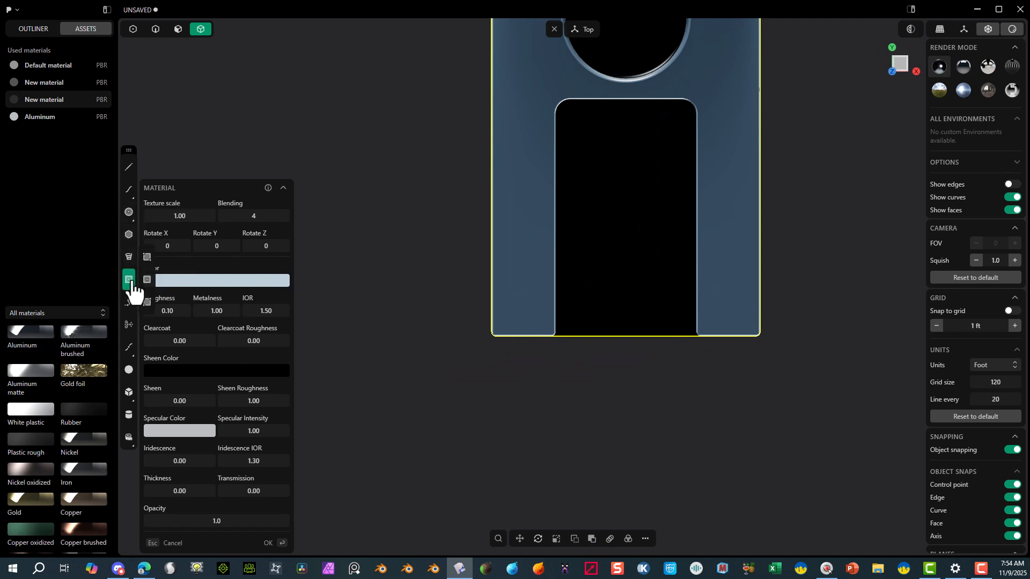
left_click(146, 279)
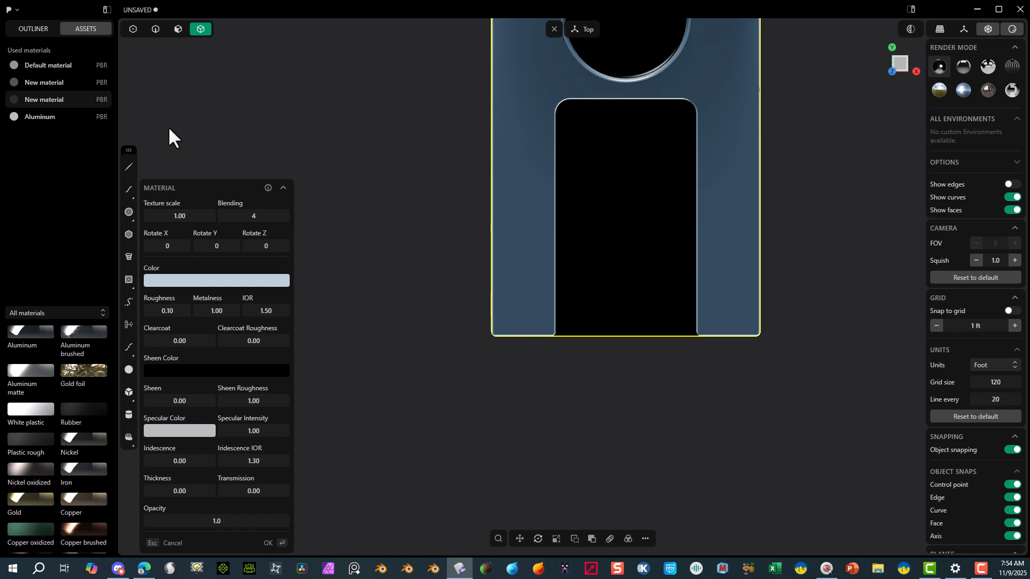
left_click(265, 542)
left_click(305, 238)
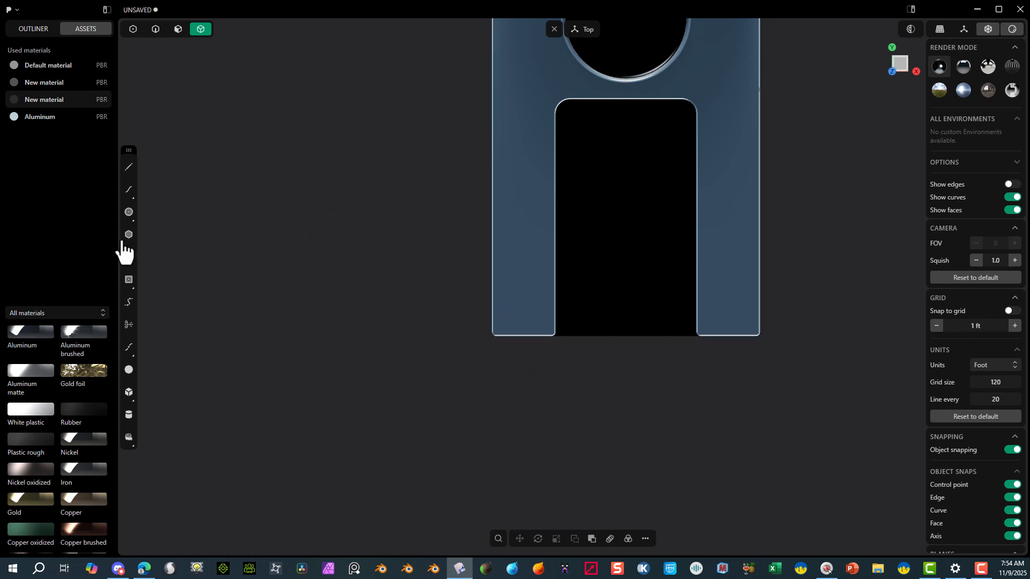
Restore the perspective view with its grid and draw a narrow center rectangle on the Y axis beyond the slab's open end.
left_click(130, 278)
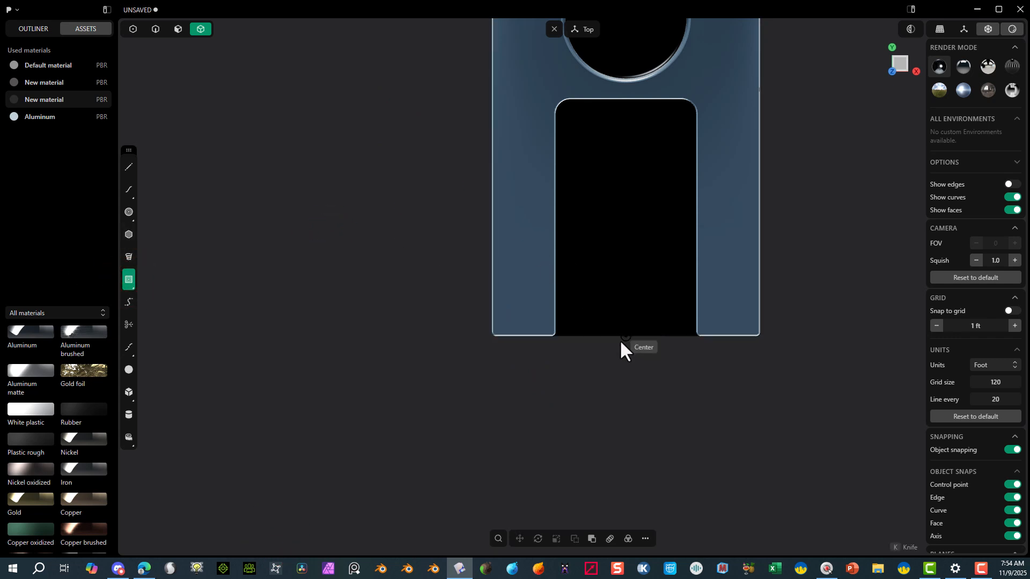
left_click(940, 30)
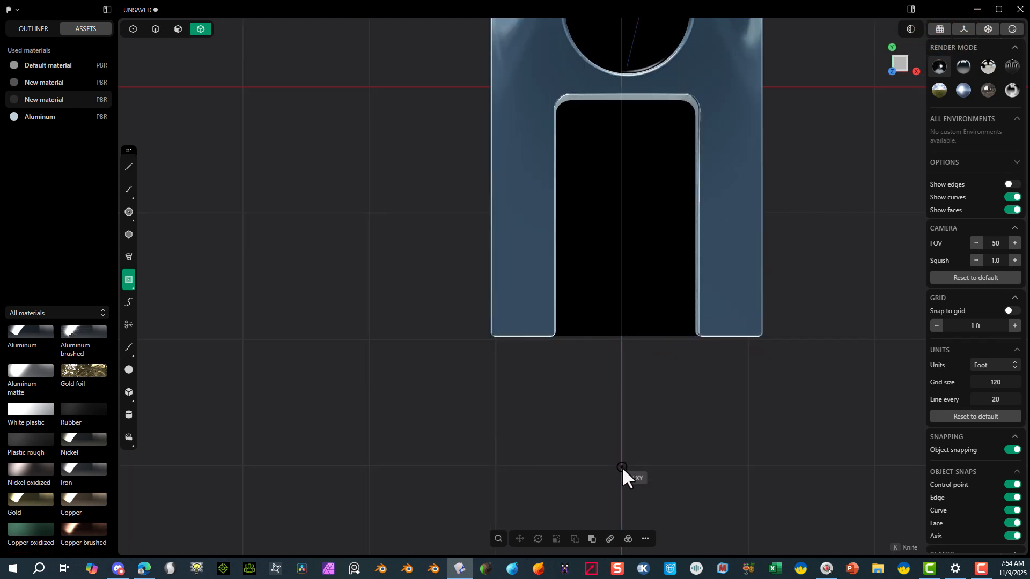
left_click(617, 413)
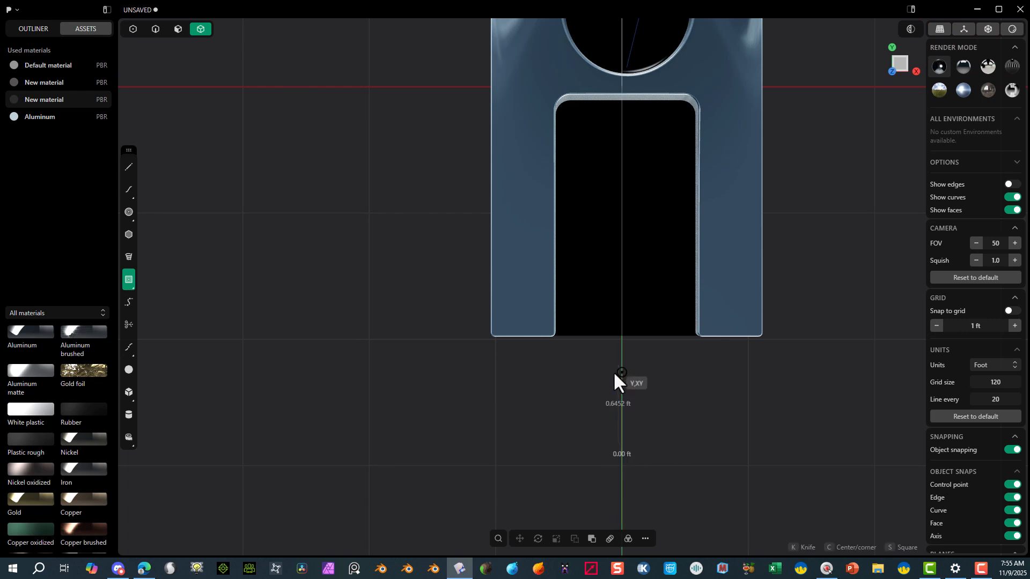
scroll(614, 375, "up", 2)
scroll(618, 382, "up", 3)
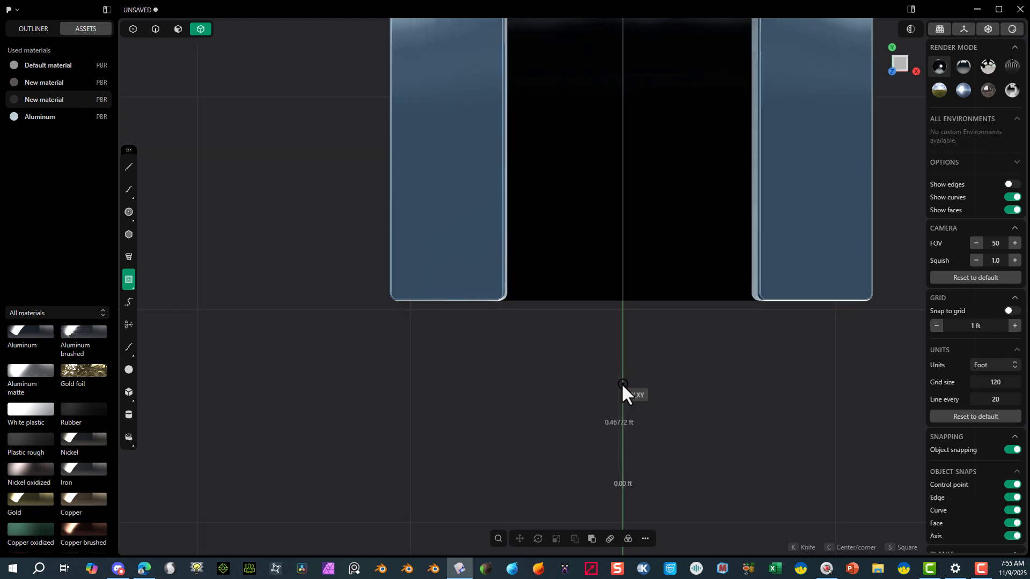
left_click(615, 384)
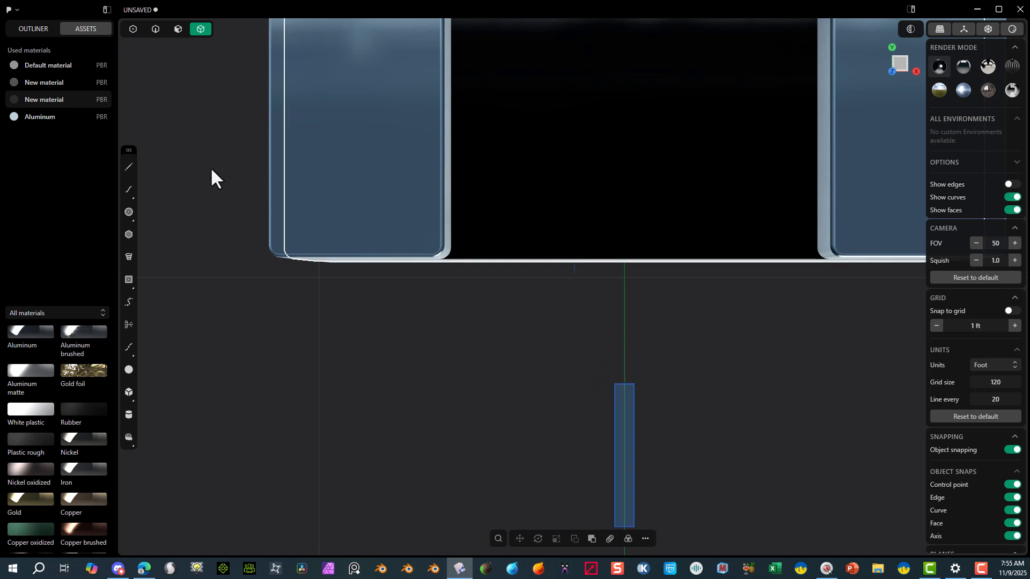
Fillet the two corners nearest the slab on the narrow rectangle with a radius of about 0.0088 ft.
left_click(133, 29)
left_click(747, 405)
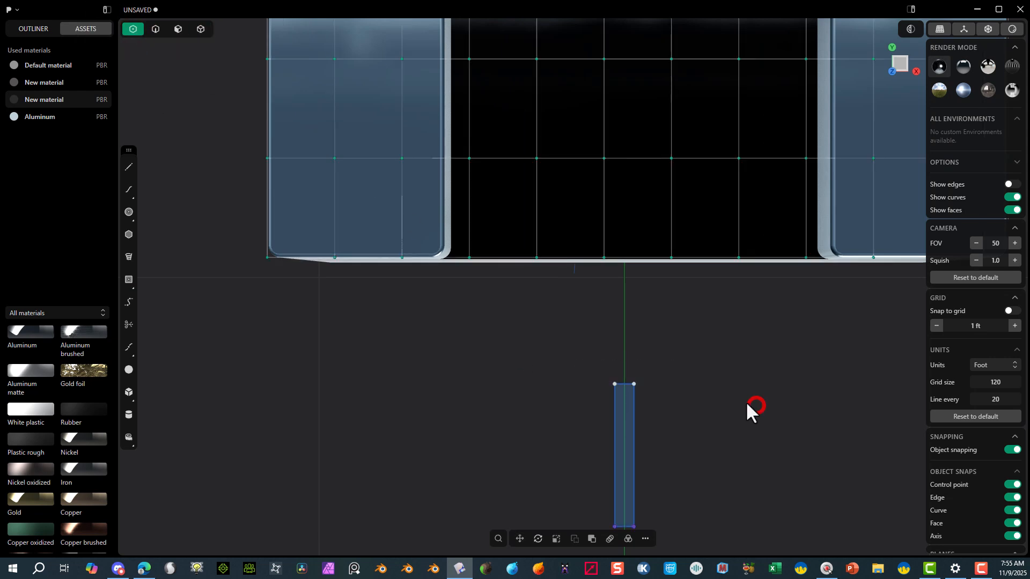
scroll(610, 402, "up", 5)
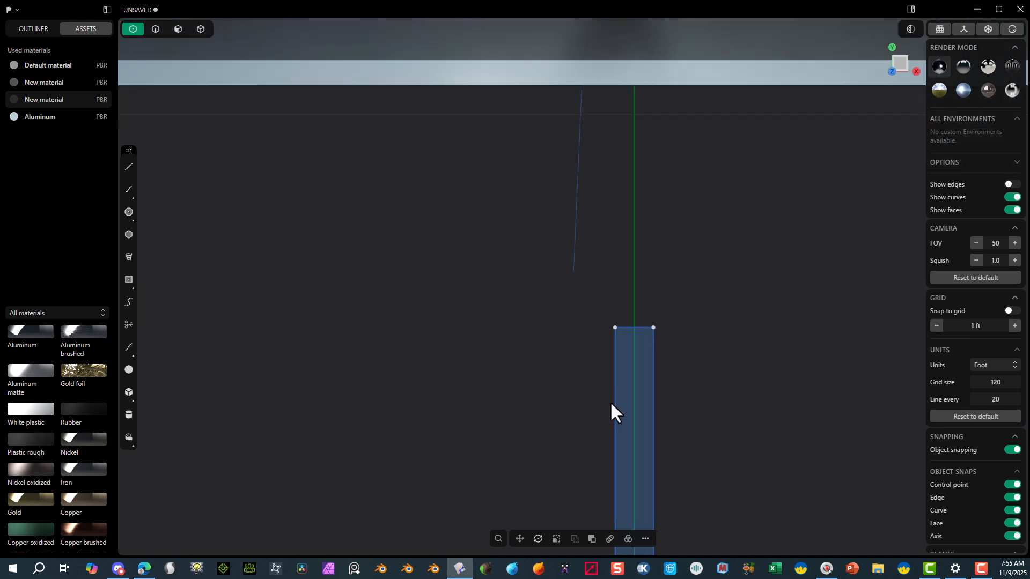
key("b")
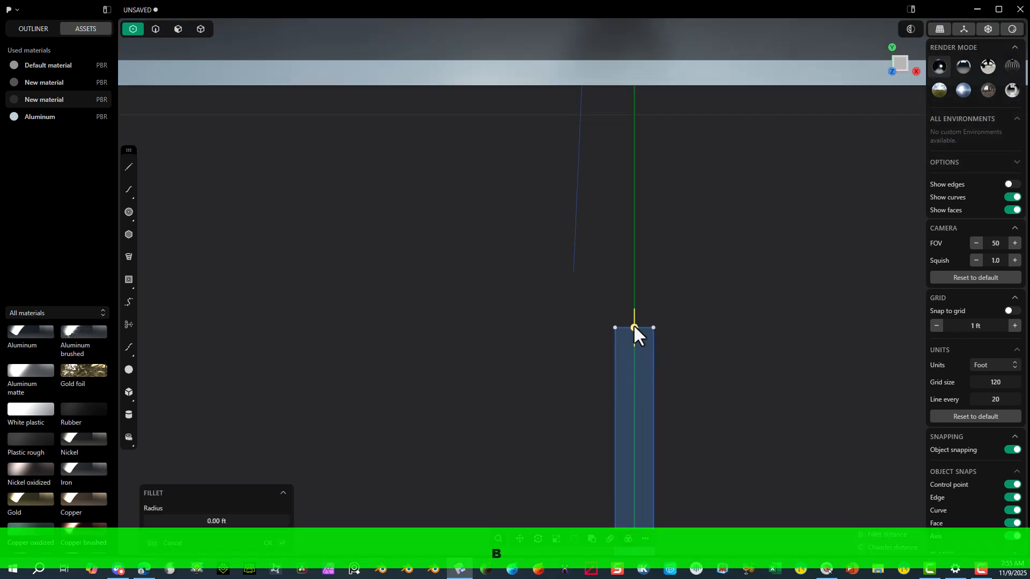
left_click_drag(635, 320, 636, 319)
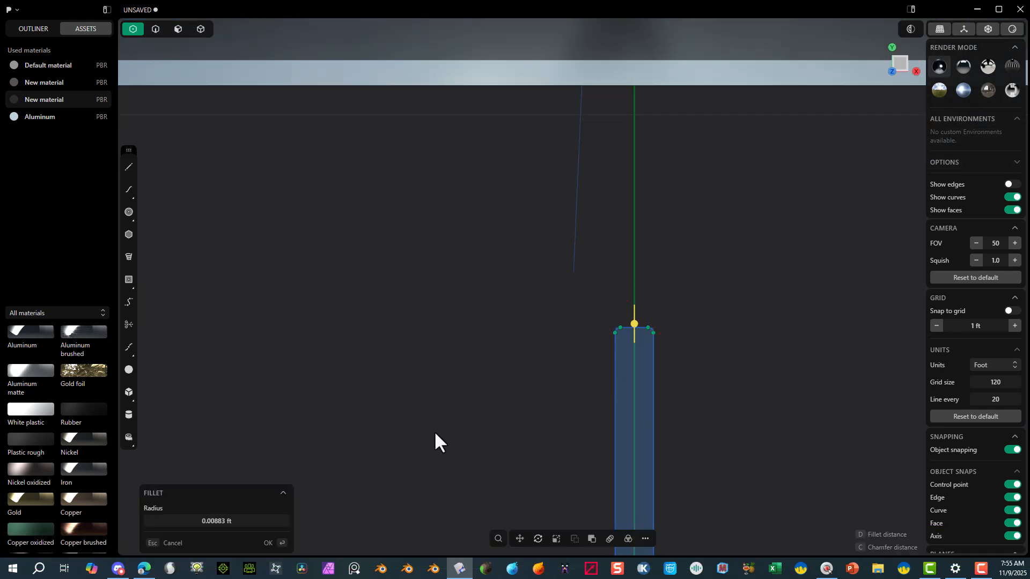
left_click(268, 542)
scroll(627, 281, "down", 3)
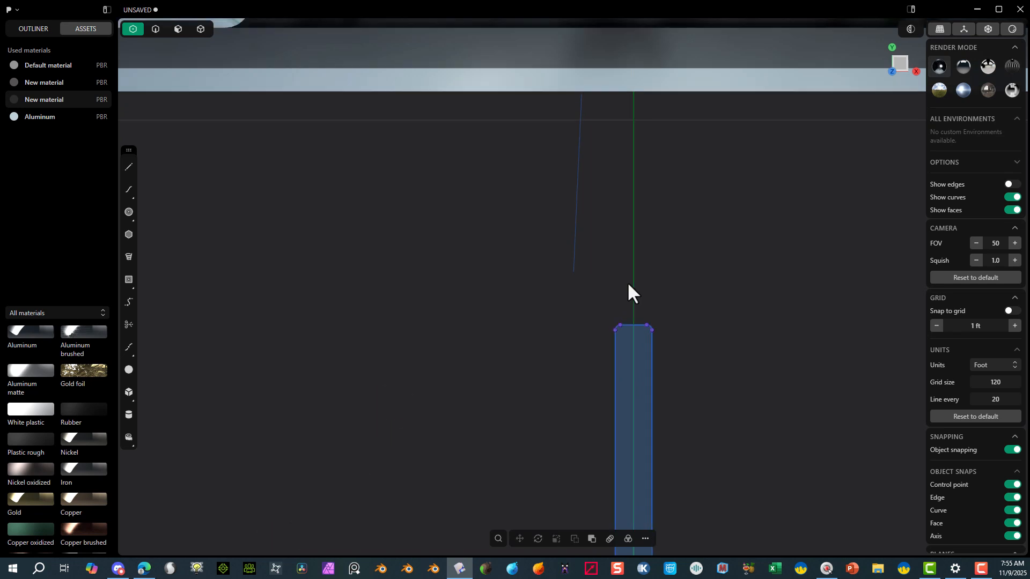
Extrude the rounded rectangle downward into a thin solid bar.
left_click(179, 29)
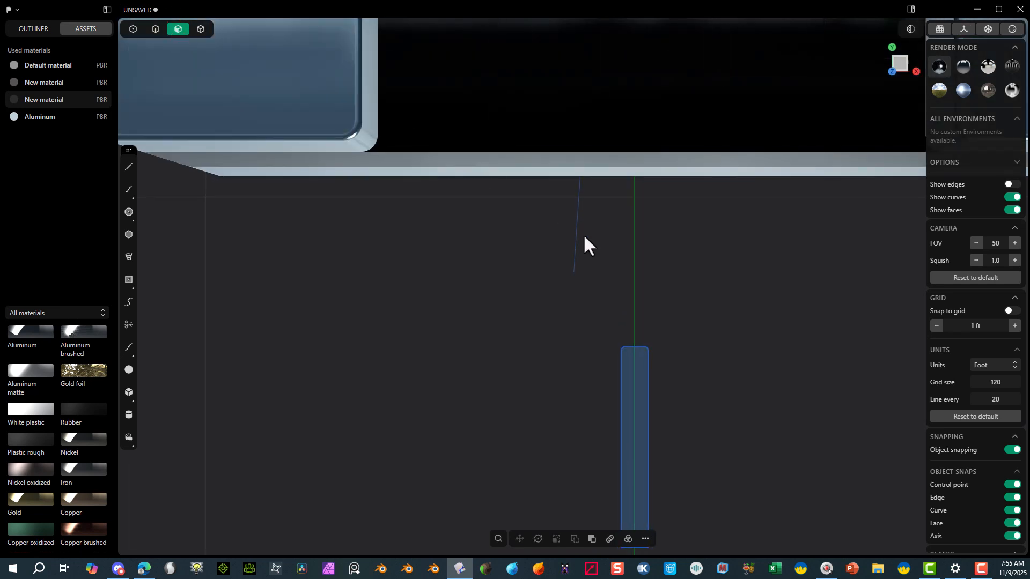
left_click(646, 456)
key("e")
mouse_move(646, 484)
middle_mouse_down()
mouse_move(753, 338)
mouse_move(668, 477)
mouse_move(652, 475)
middle_mouse_up()
left_click_drag(651, 475, 649, 491)
left_click(274, 543)
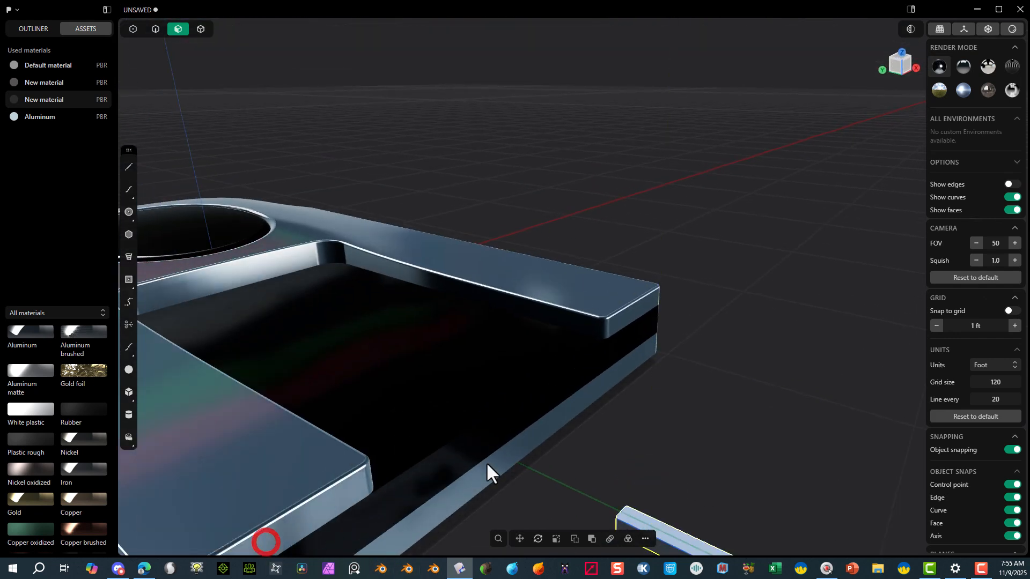
left_click(612, 427)
middle_click_drag(661, 443, 685, 483)
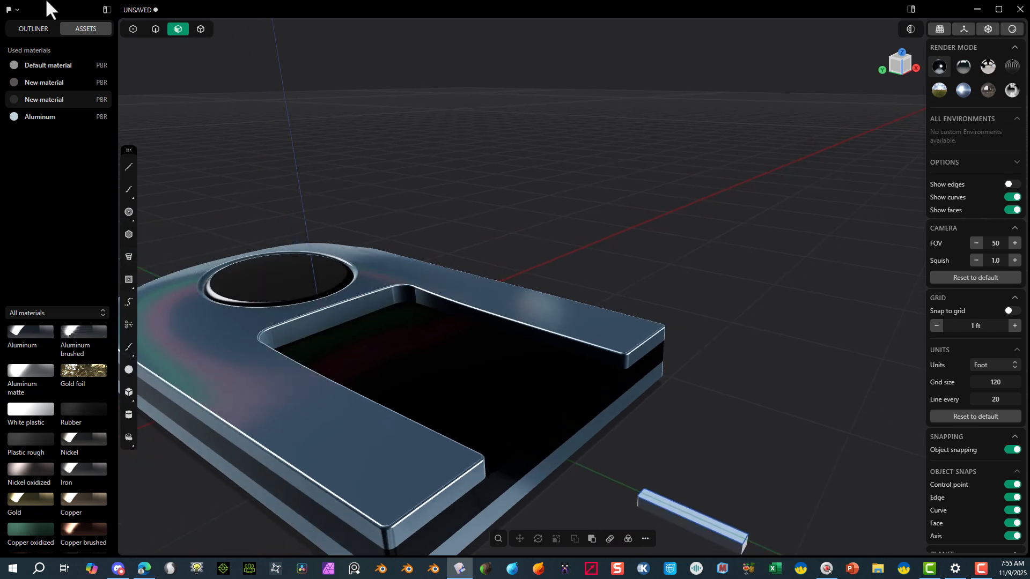
In the Left view, raise the bar about 0.26 ft and move it about 0.56 ft along Y to overlap the slab's open end.
left_click(200, 29)
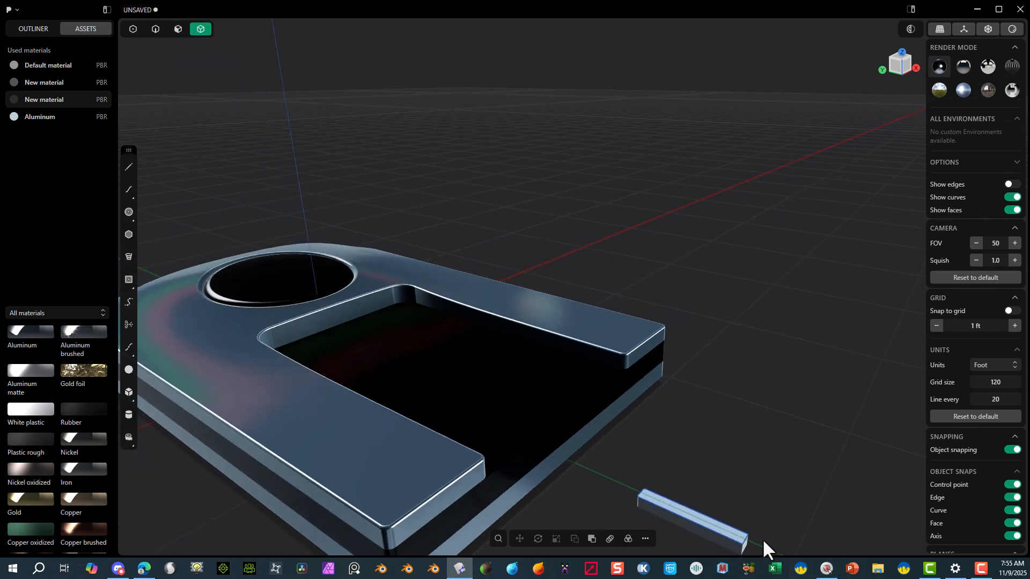
left_click(730, 536)
left_click(893, 70)
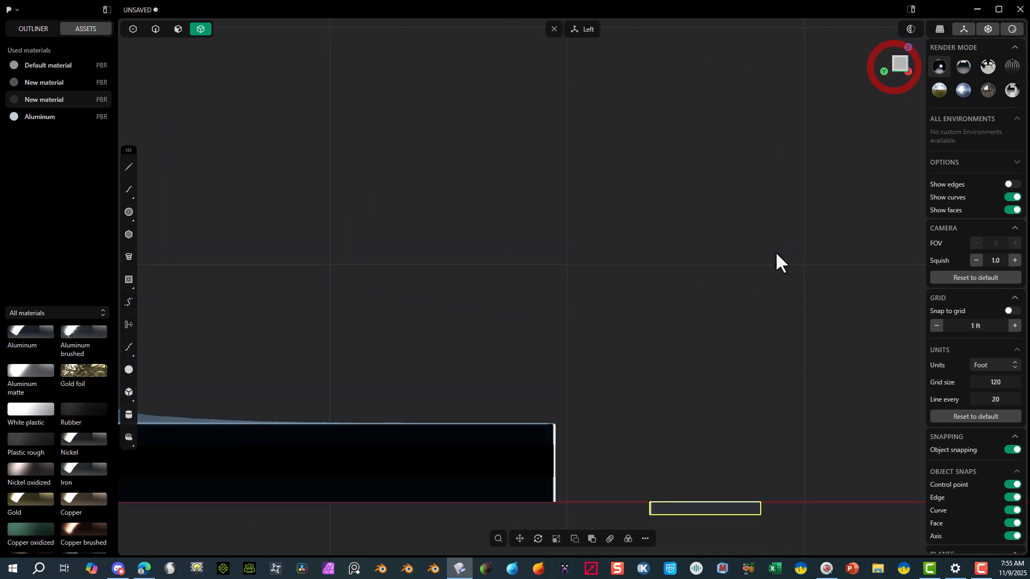
middle_click_drag(666, 202, 632, 168)
key("g")
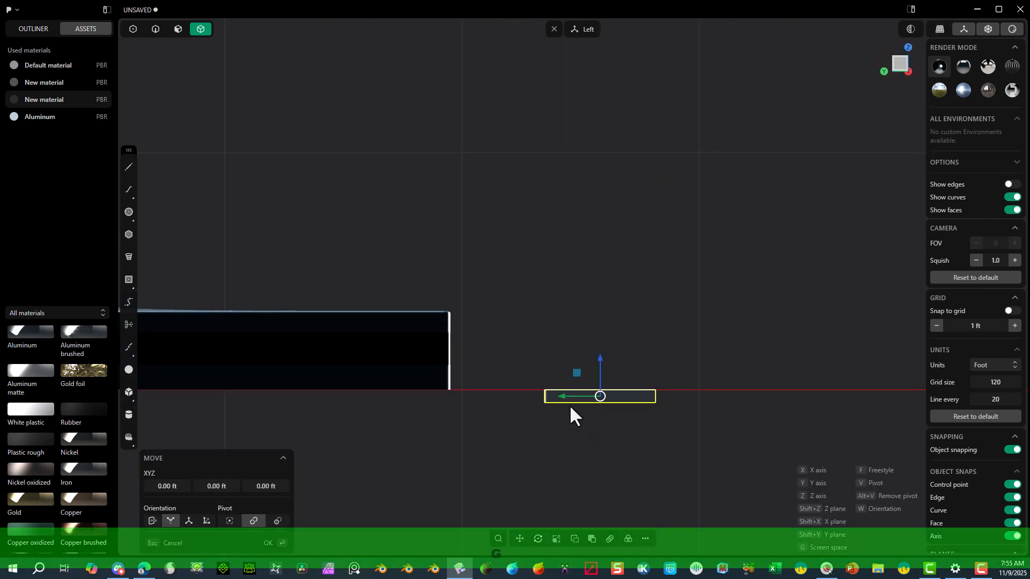
left_click_drag(577, 293, 578, 294)
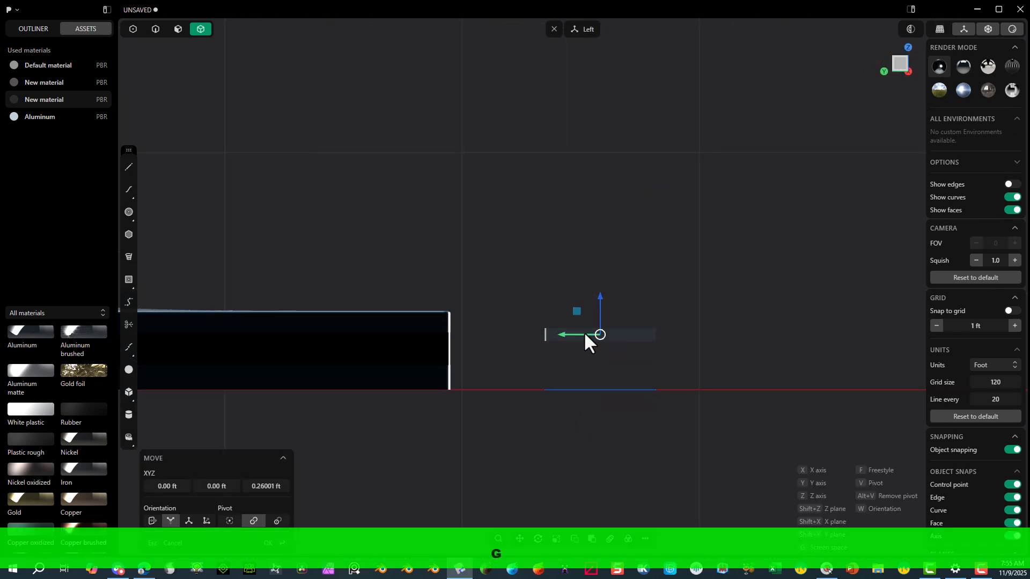
left_click_drag(564, 333, 445, 359)
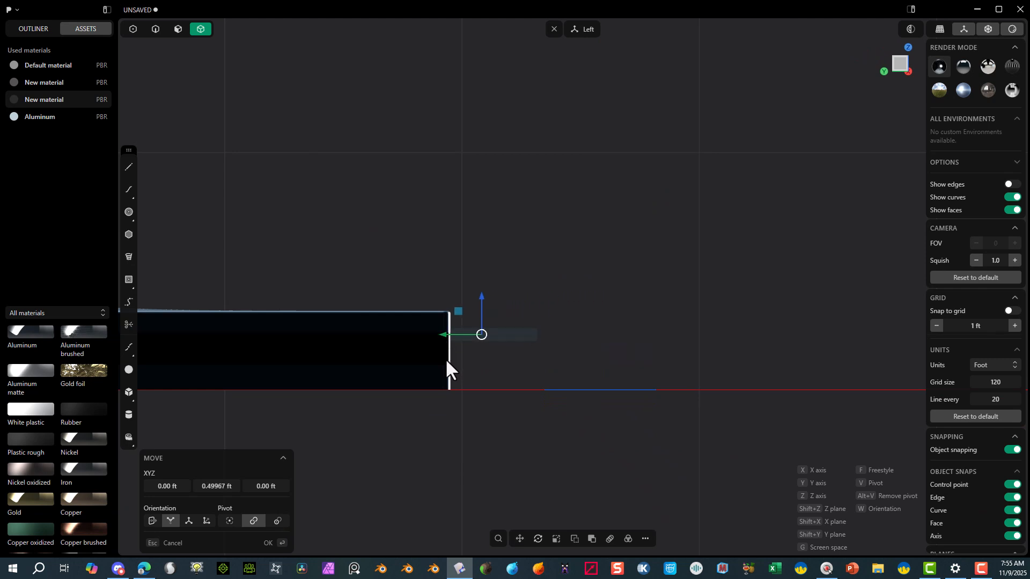
left_click_drag(477, 296, 476, 298)
left_click_drag(448, 335, 427, 335)
Move the bar about 0.47 ft along negative X to the side of the slot and check its position in the Top view.
scroll(574, 267, "down", 1)
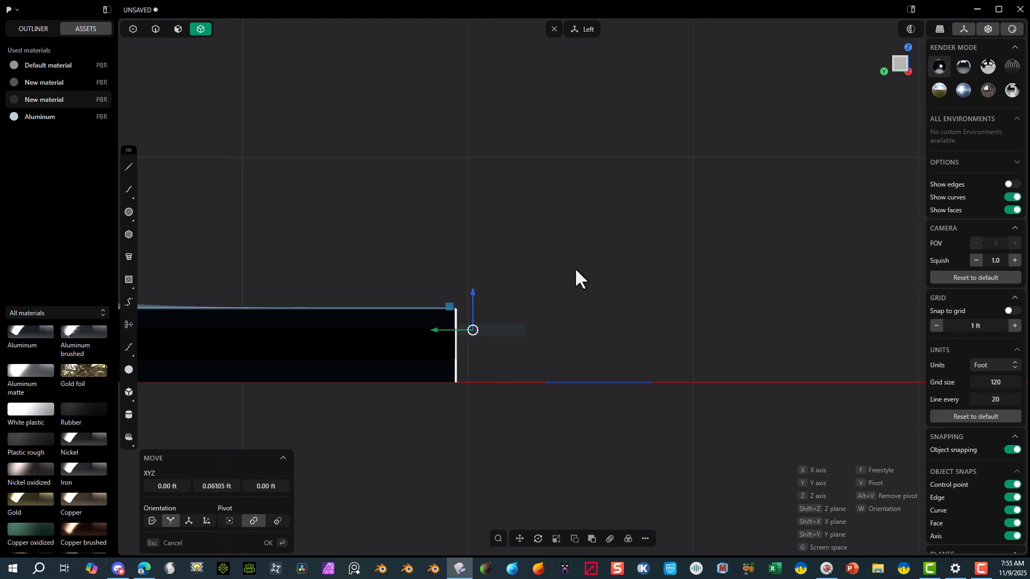
right_click_drag(575, 270, 555, 217)
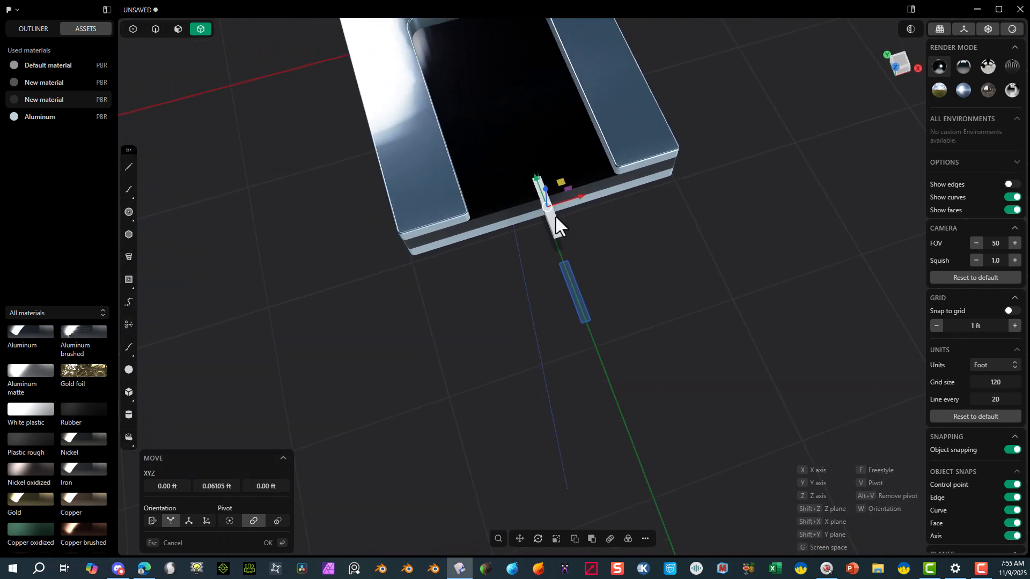
left_click_drag(578, 200, 514, 216)
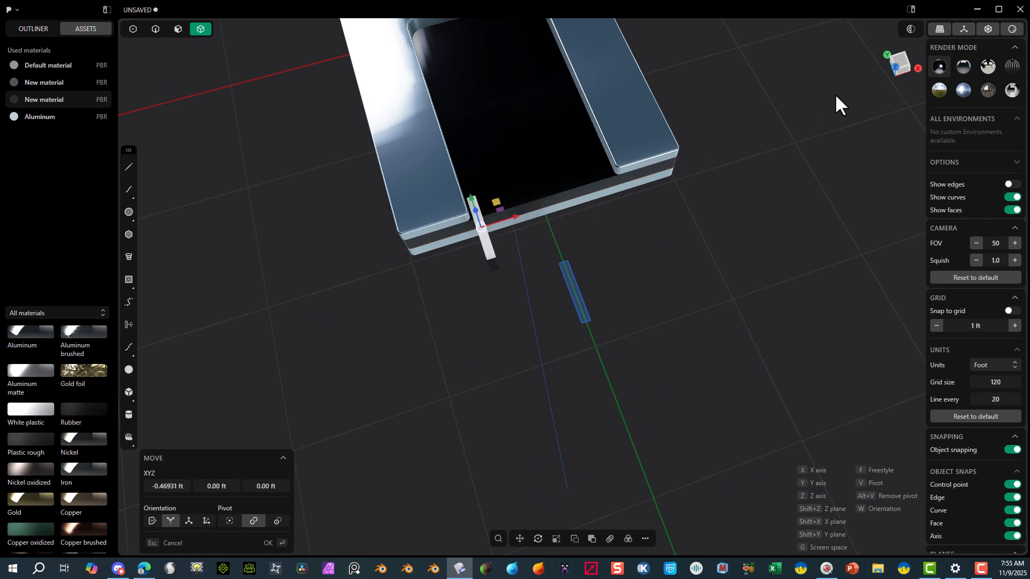
left_click(900, 57)
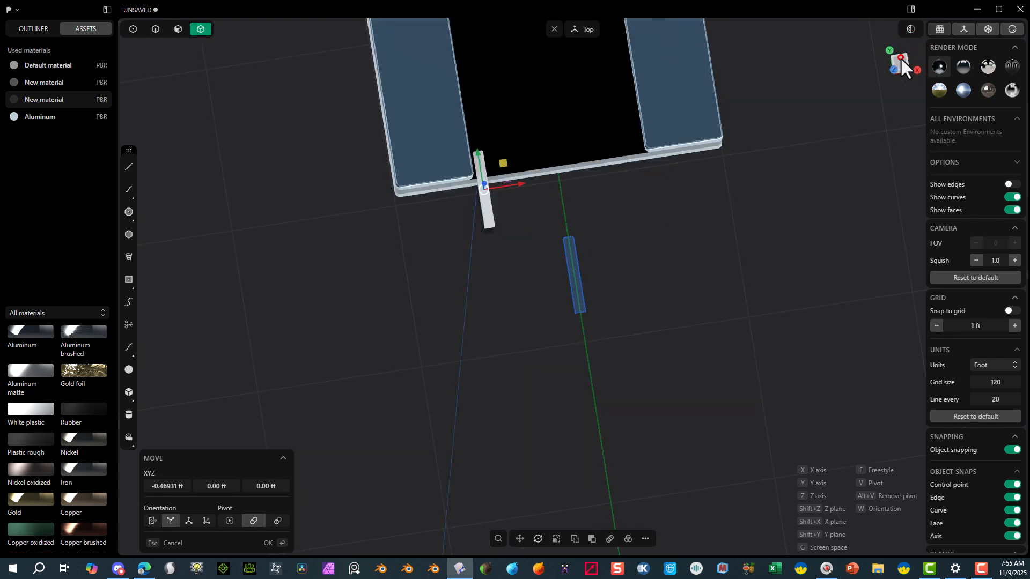
Undo the last four changes.
key("ctrl+z")
key("ctrl+z")
key("ctrl+z")
key("ctrl+z")
Round the bar's lower long edges with a small conic fillet.
left_click(155, 29)
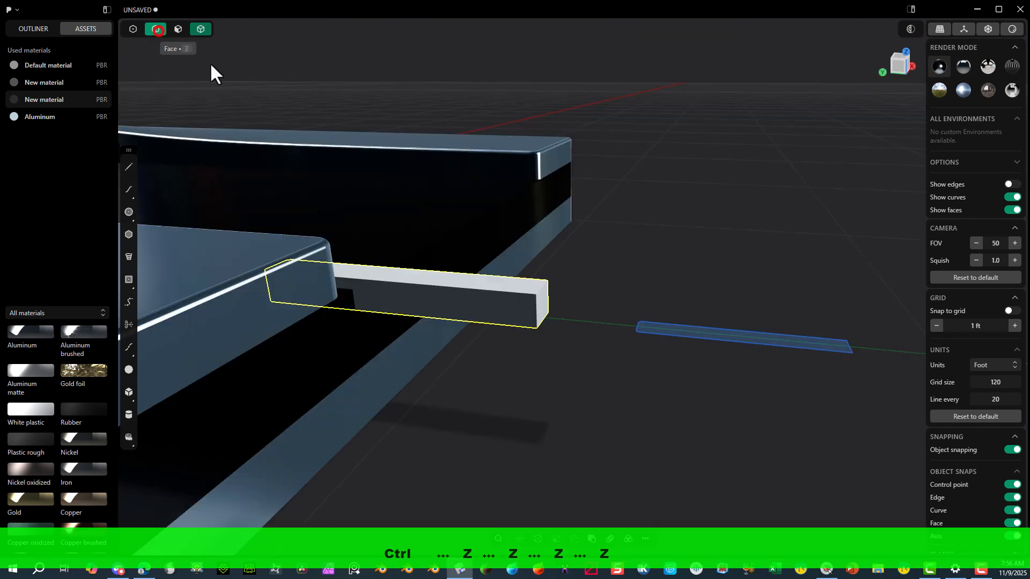
left_click(413, 309)
key("alt")
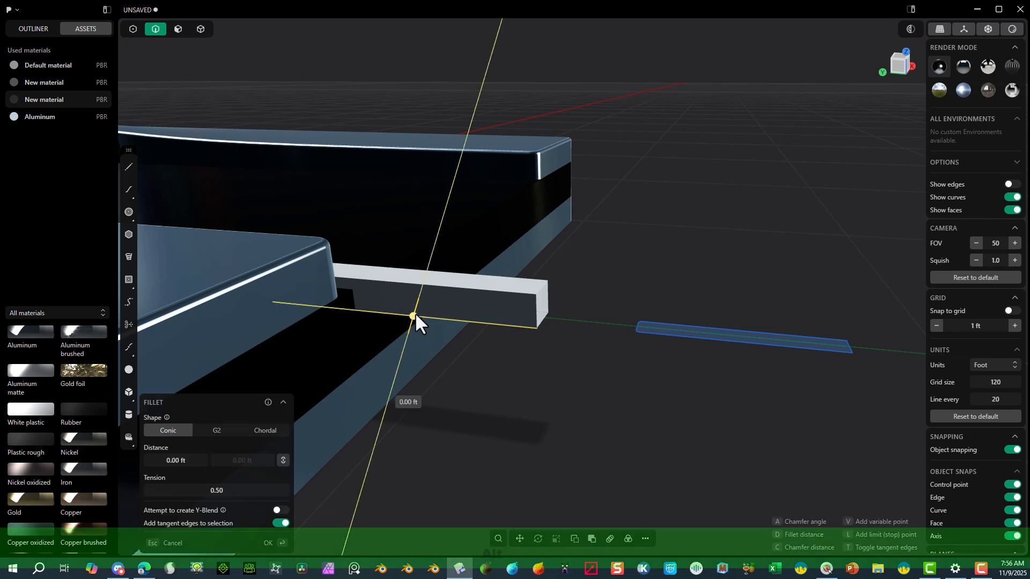
left_click_drag(411, 317, 406, 323)
left_click(268, 542)
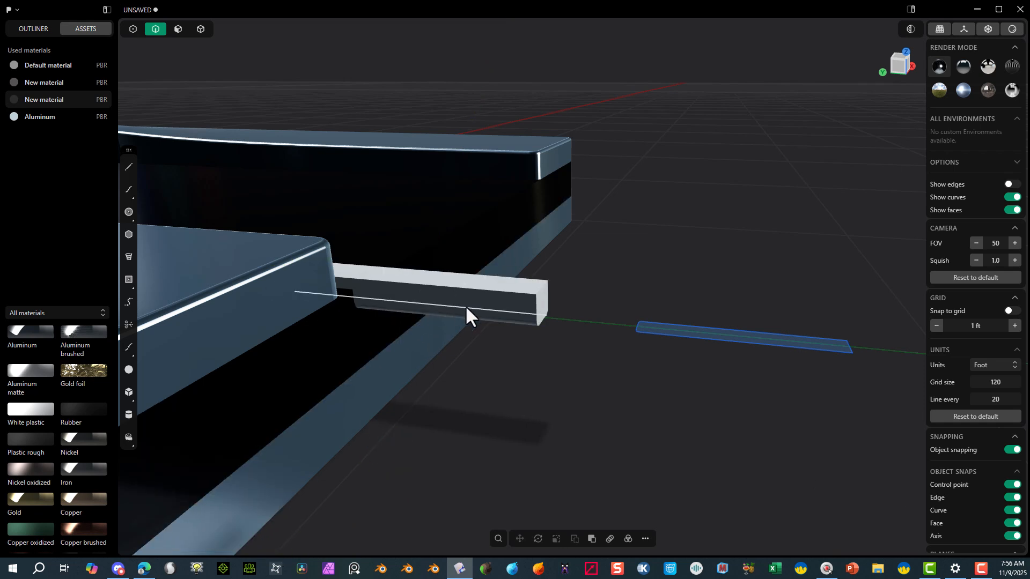
Create a rectangular array of 8 bars along the X axis across the slot's width, spanning about 0.95 ft.
left_click(612, 538)
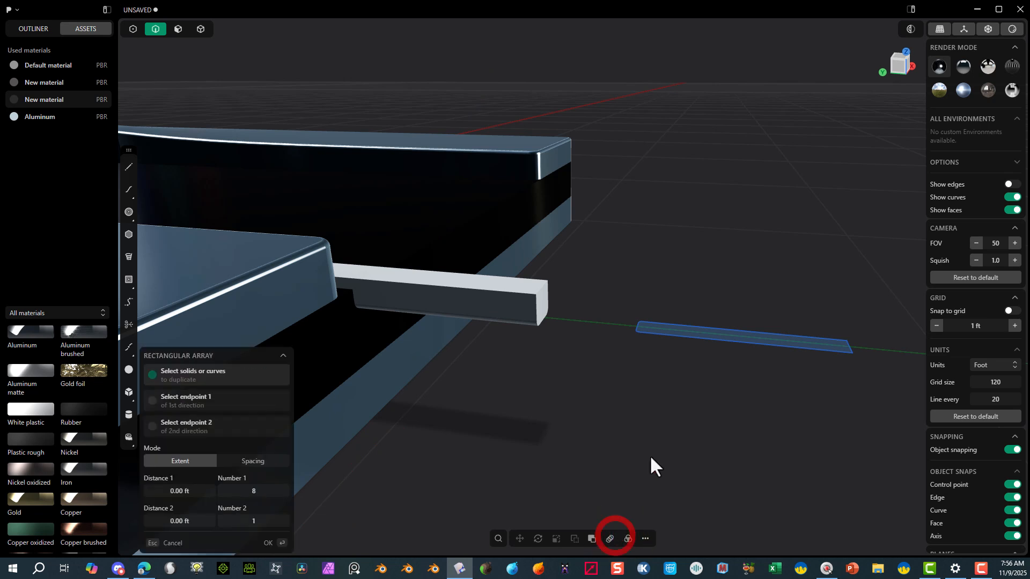
scroll(635, 499, "up", 1)
left_click(608, 538)
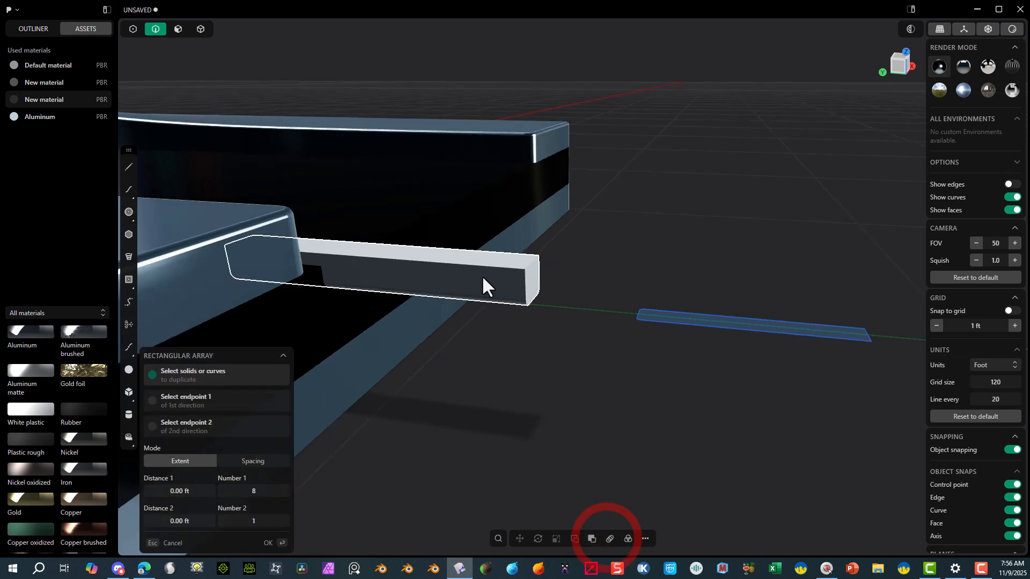
left_click(474, 284)
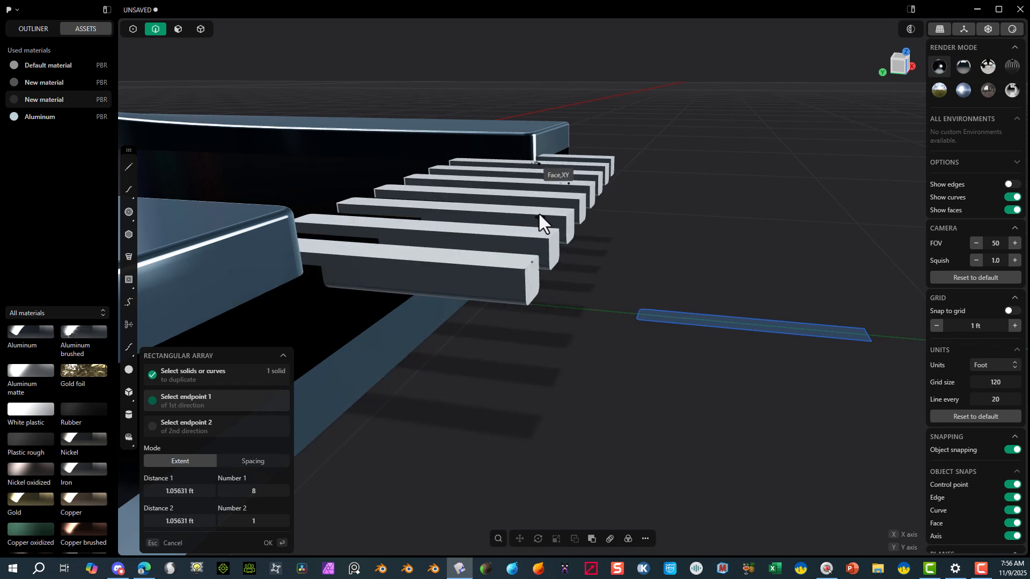
left_click(906, 50)
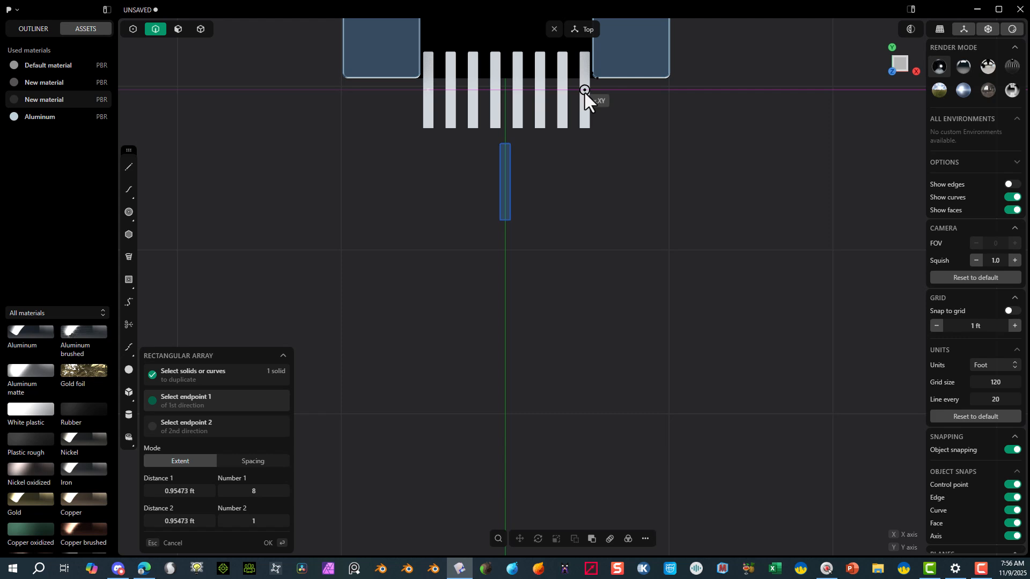
left_click(584, 93)
left_click(268, 542)
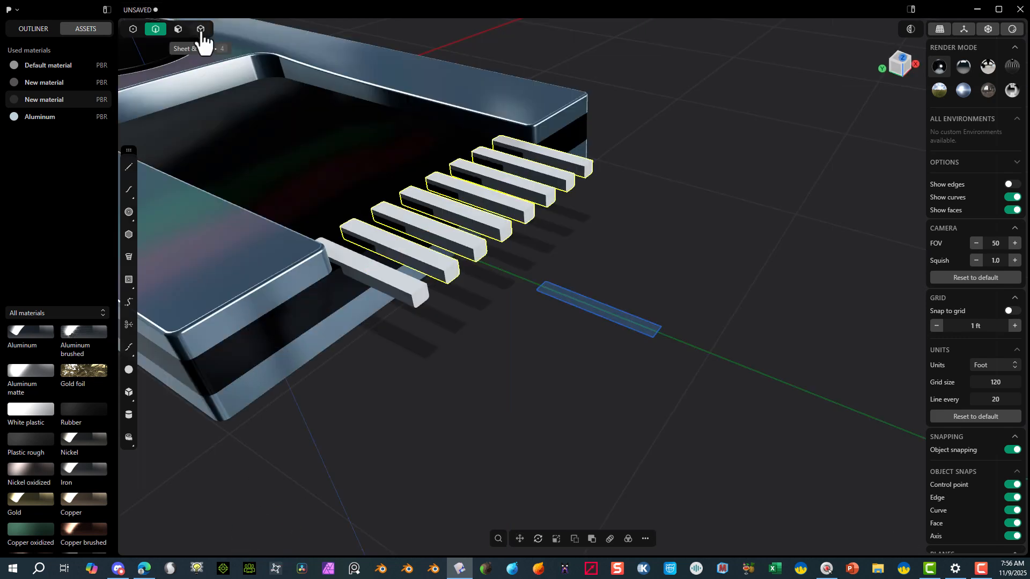
Subtract all eight bars from the dark inner body with a Boolean Diff to cut grooves at the slot's open end.
left_click(200, 29)
left_click(376, 139)
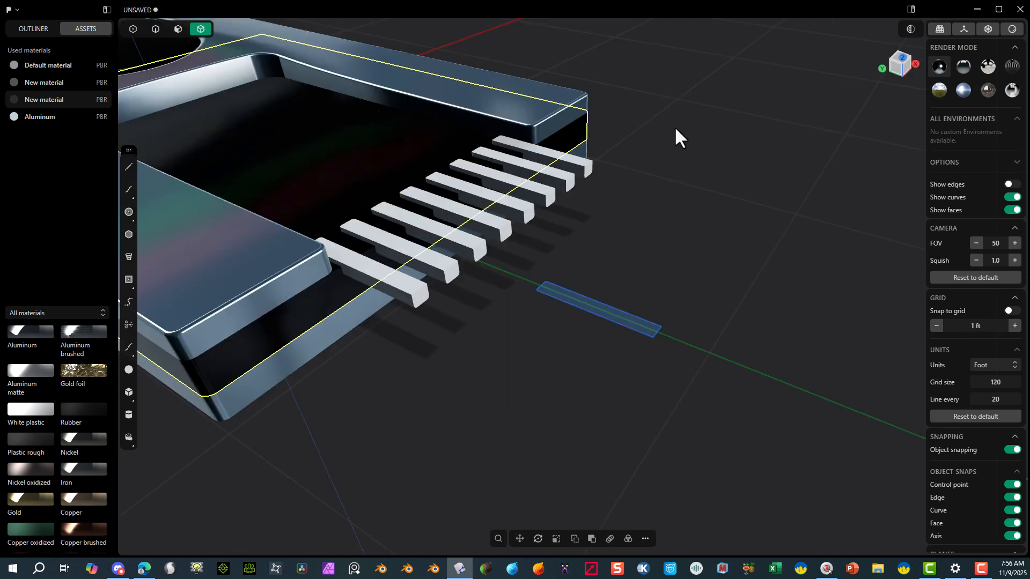
right_click_drag(675, 130, 666, 165)
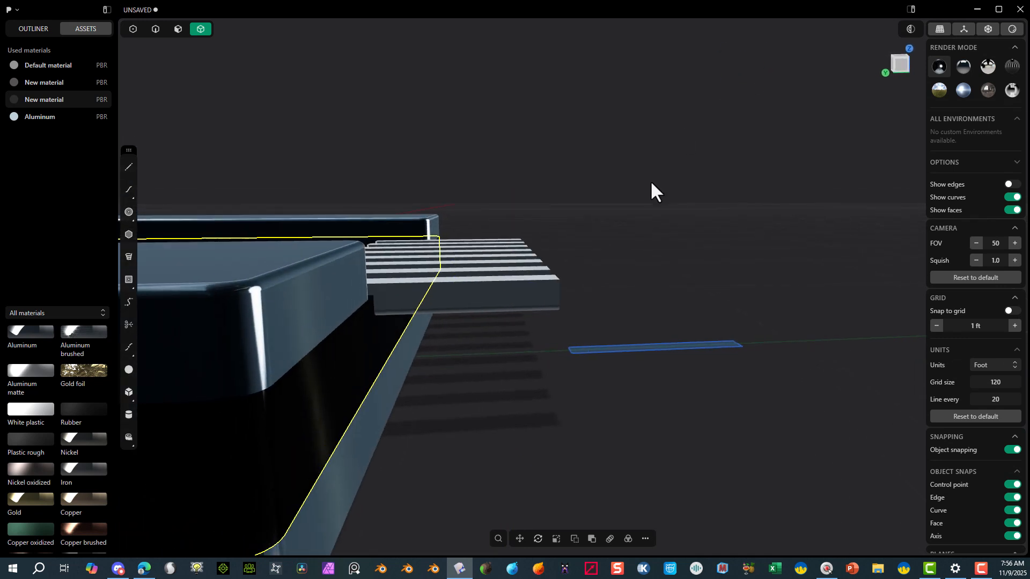
left_click(536, 302, "shift")
key("q")
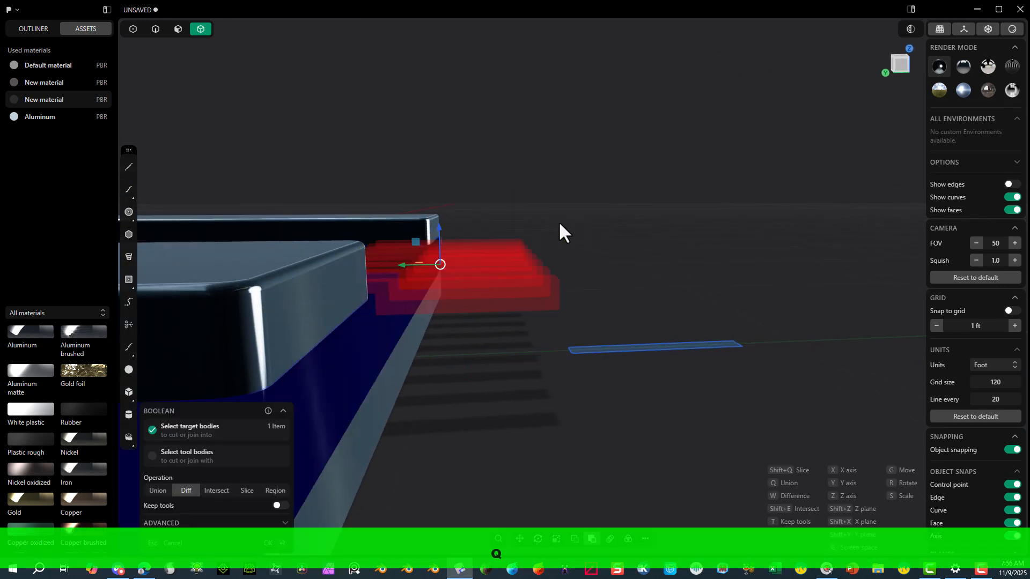
left_click(275, 547)
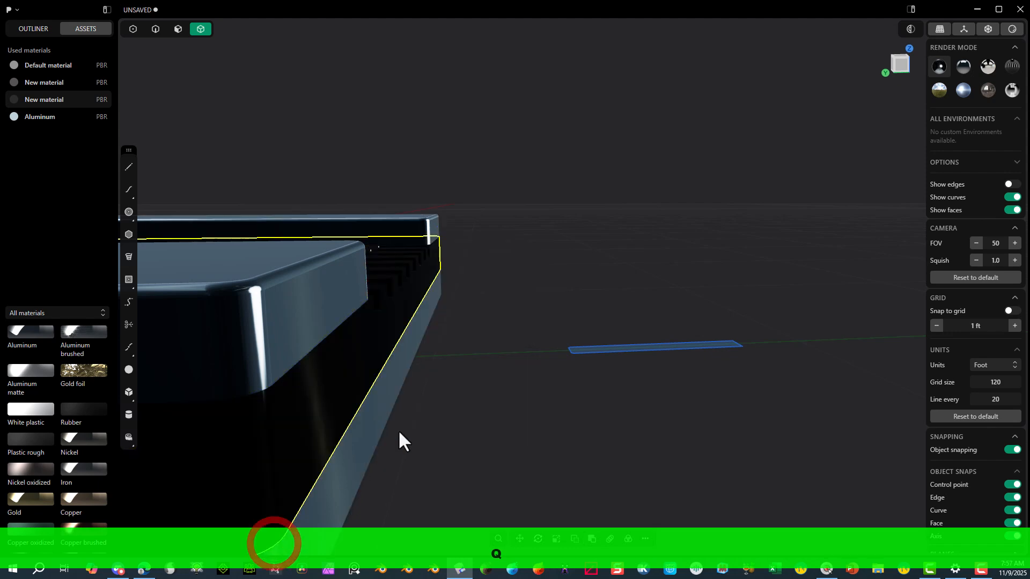
Change the grooved inner body's material color to light gray, RGB 209, 209, 209.
middle_click_drag(402, 436, 438, 97)
left_click(439, 98)
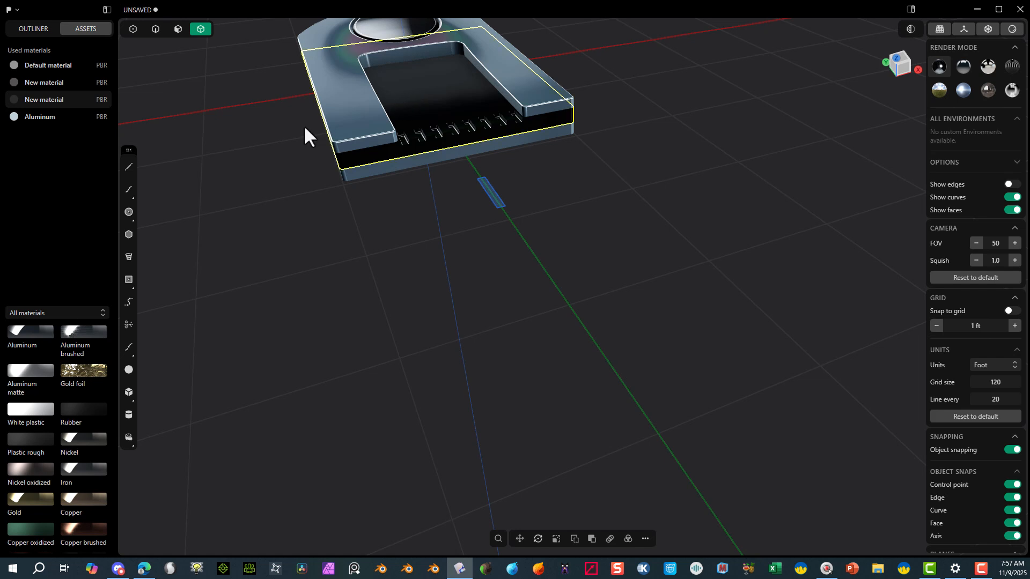
key("m")
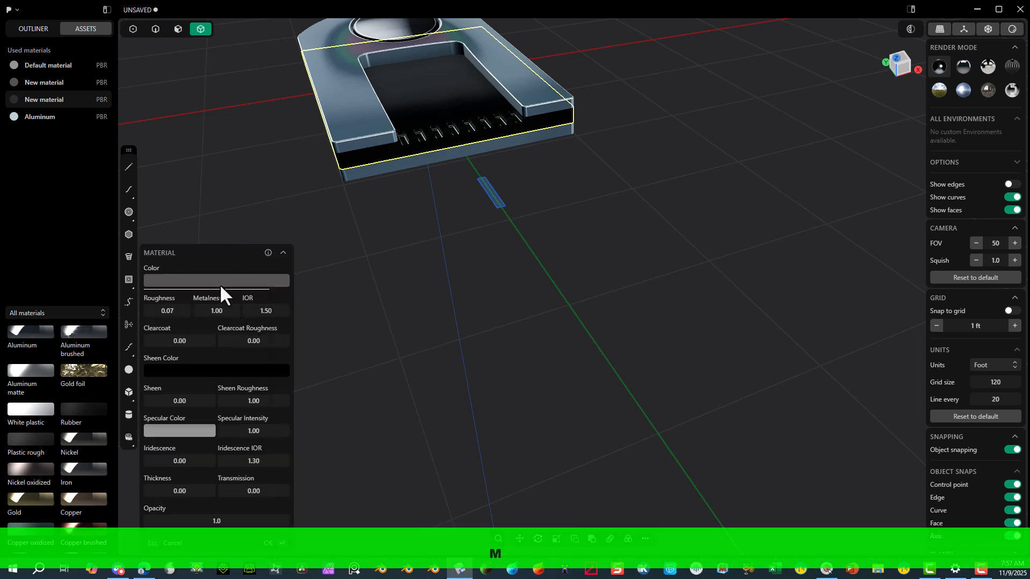
left_click(220, 281)
left_click_drag(140, 340, 132, 302)
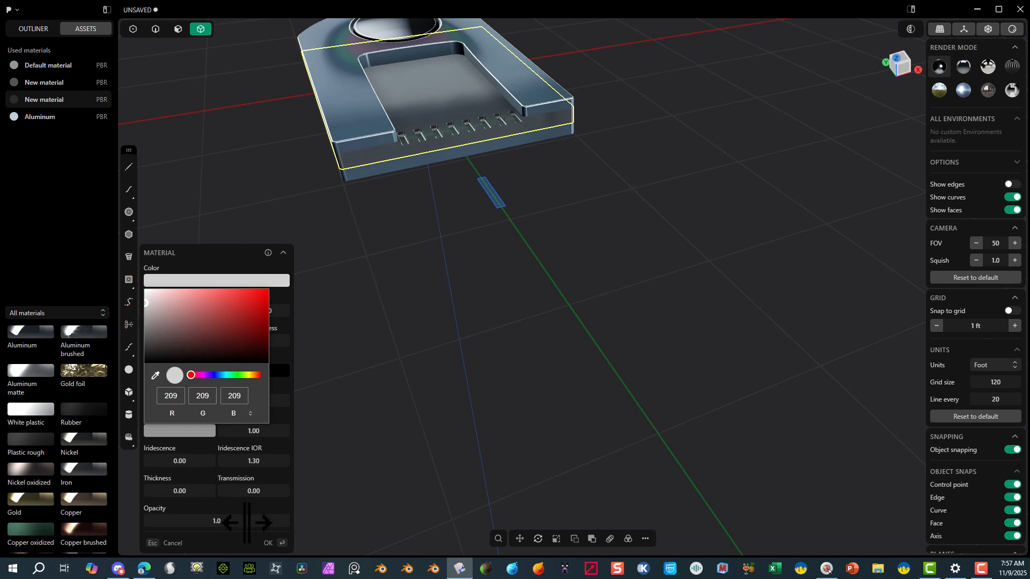
left_click(266, 542)
key("Escape")
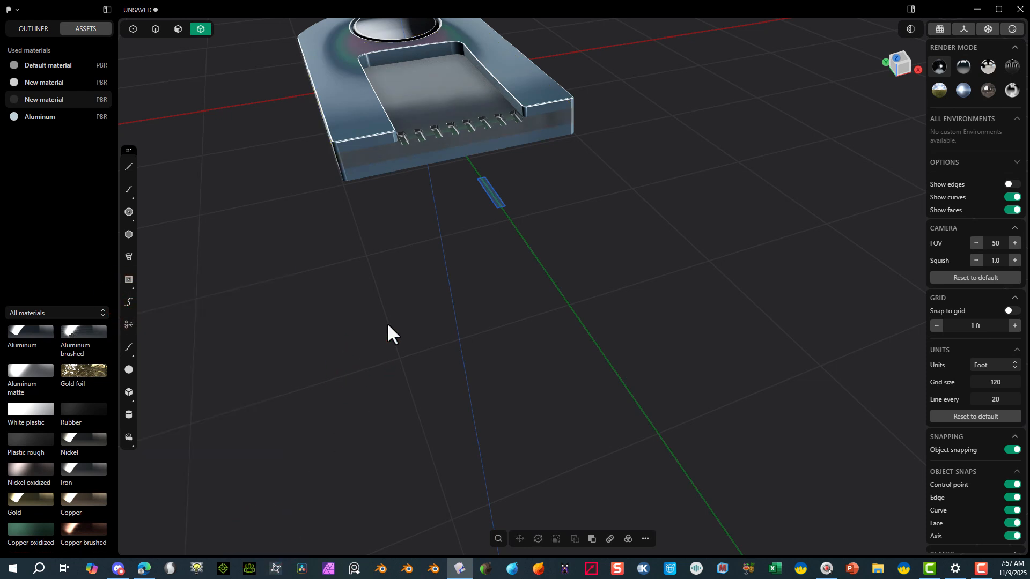
Hide the grid and axes, switch to orthographic projection, and view the whole slab from an angle above.
right_click_drag(442, 294, 423, 243)
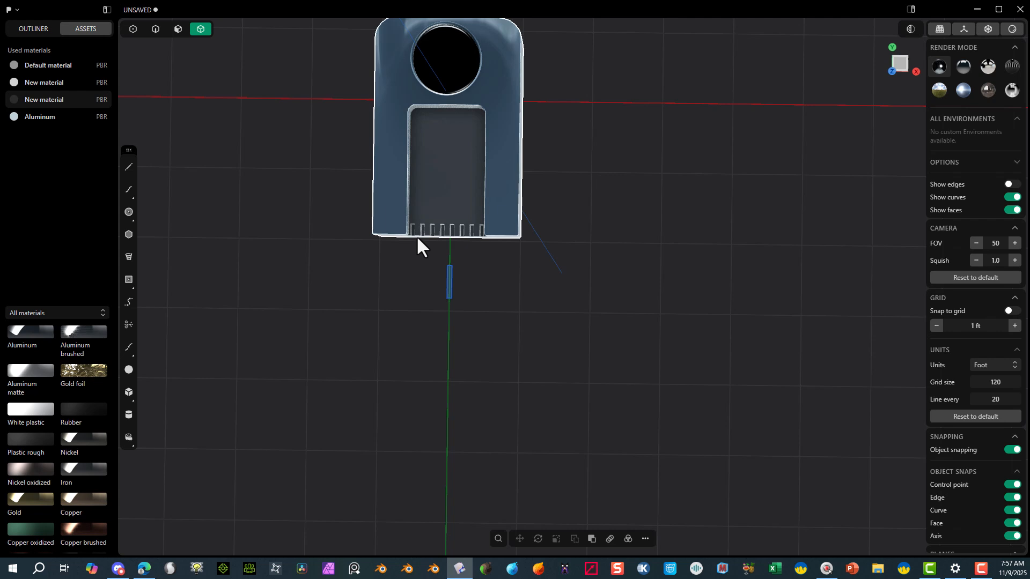
left_click(939, 29)
right_click_drag(565, 117, 592, 482)
left_click_drag(614, 333, 502, 403)
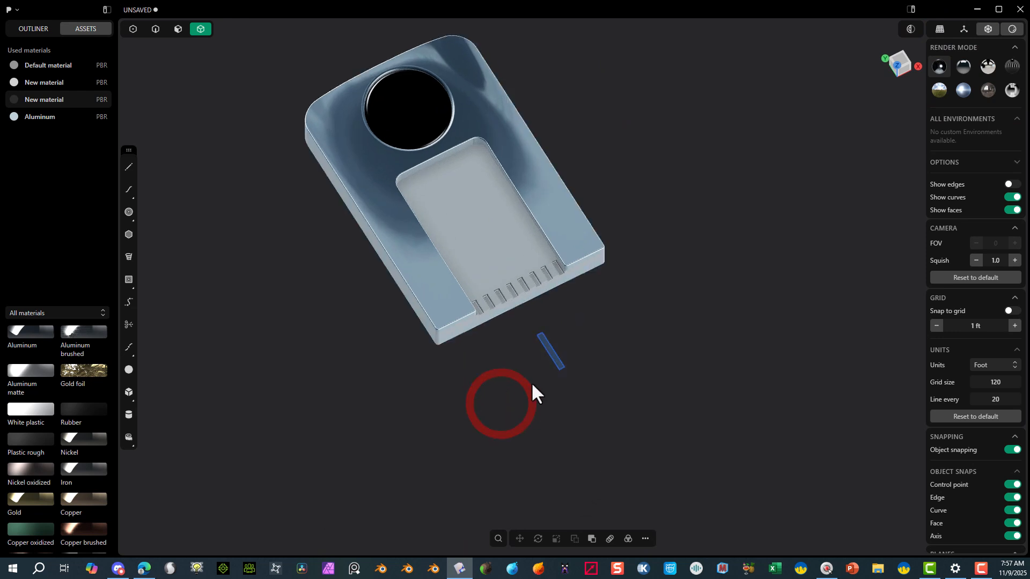
Delete the leftover blue bar lying in front of the slab's grooved end.
left_click(156, 30)
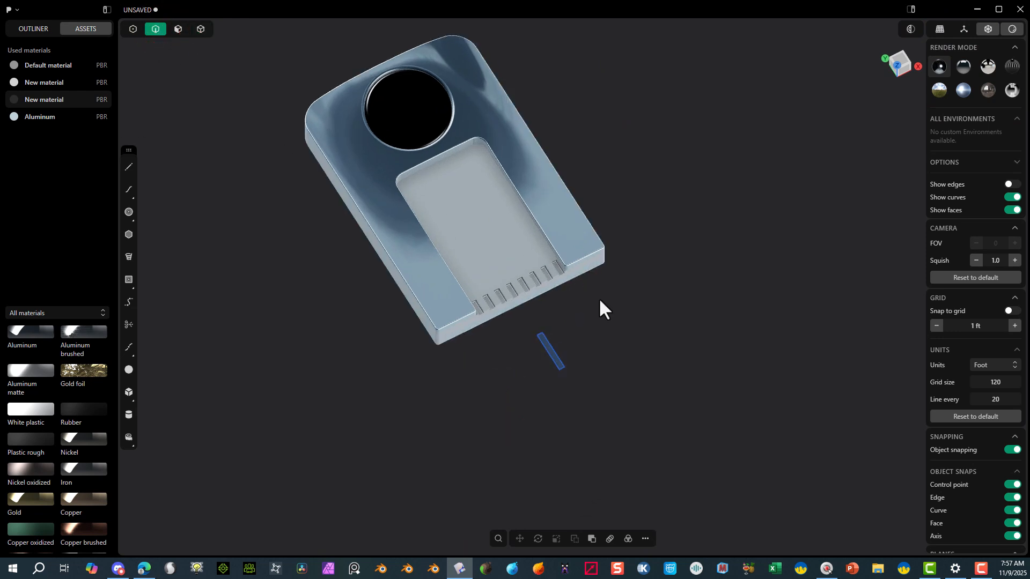
left_click(547, 355)
key("Delete")
right_click_drag(480, 346, 515, 287)
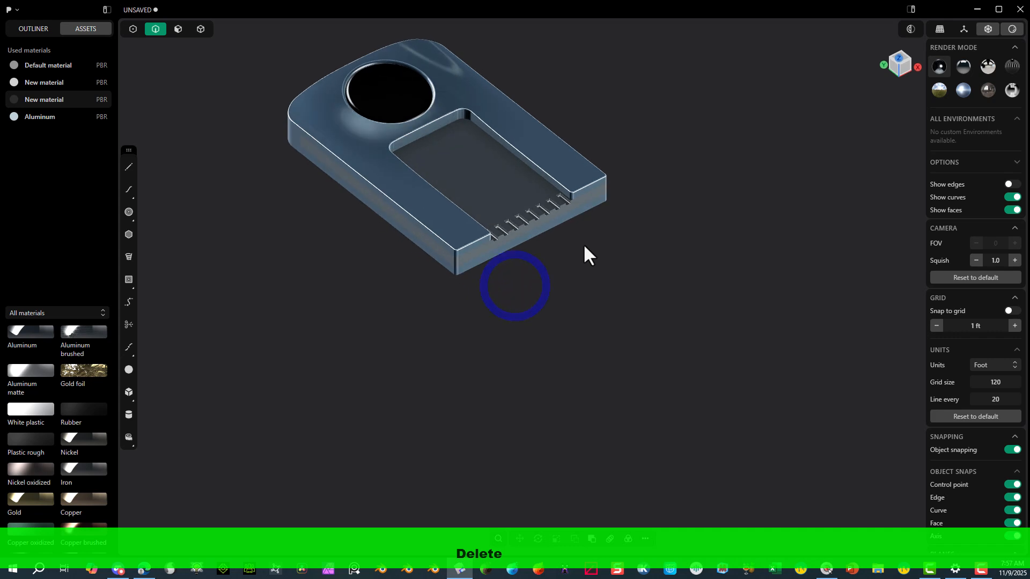
Set selection to edges, show the model's edges and switch to matcap shading, facing the slab's long side.
right_click_drag(583, 244, 475, 189)
key("4")
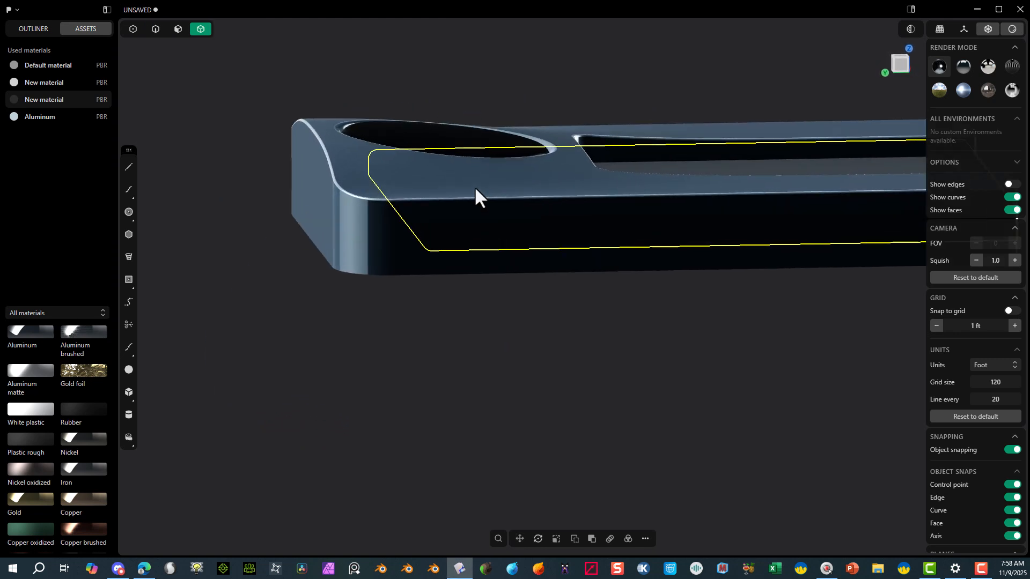
left_click(155, 29)
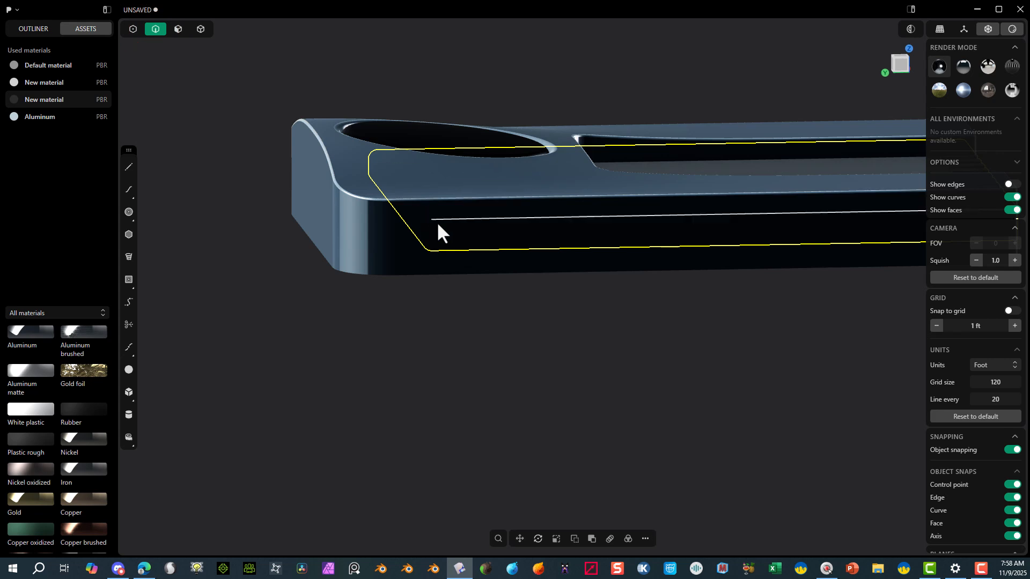
right_click_drag(437, 221, 711, 114)
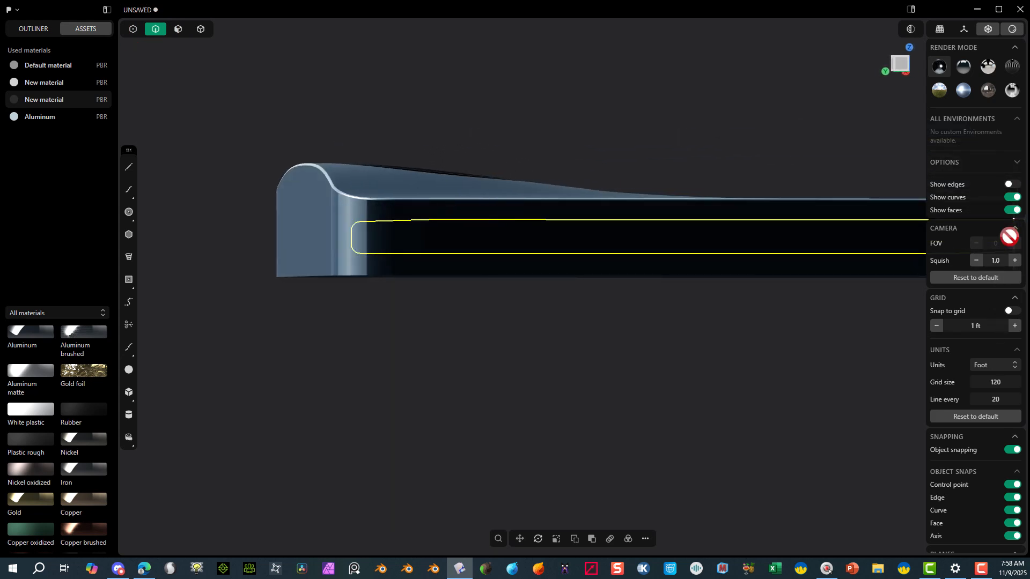
left_click(1011, 184)
left_click(1012, 29)
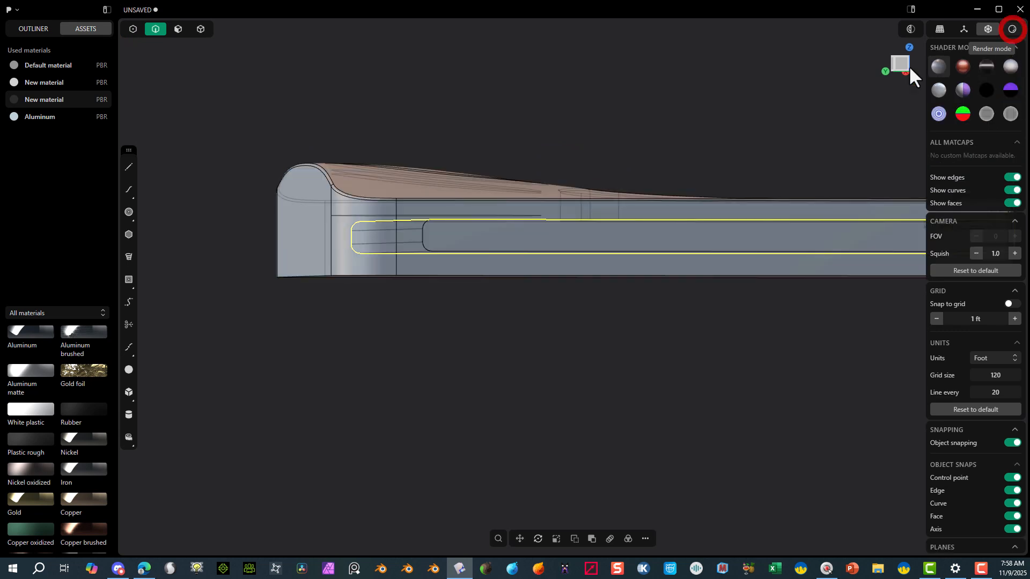
scroll(480, 201, "up", 3)
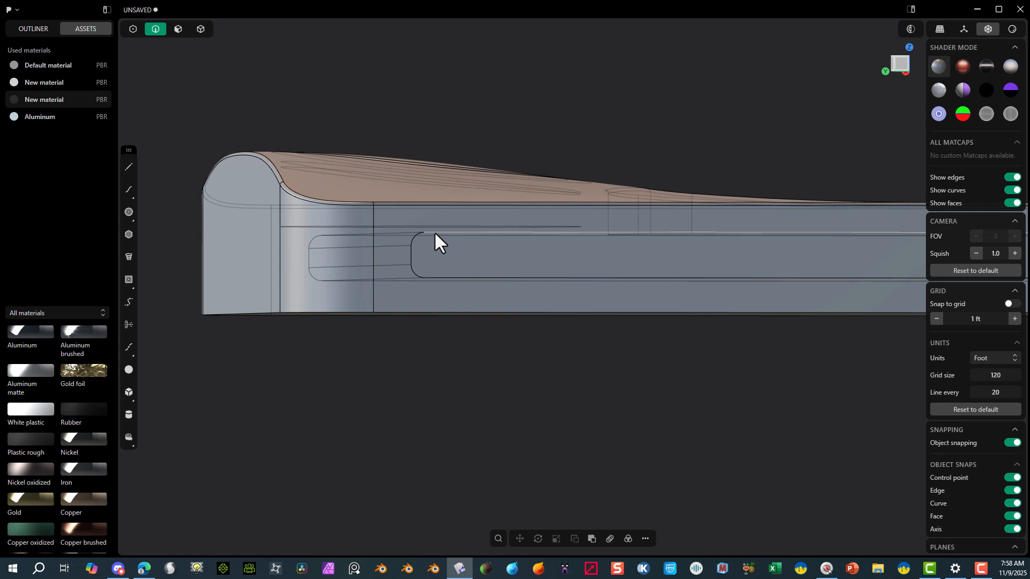
Fillet the inner body's outline edges along the slab's side seam with a conic distance of about 0.0103 ft.
key("b")
left_click_drag(475, 230, 476, 239, "alt")
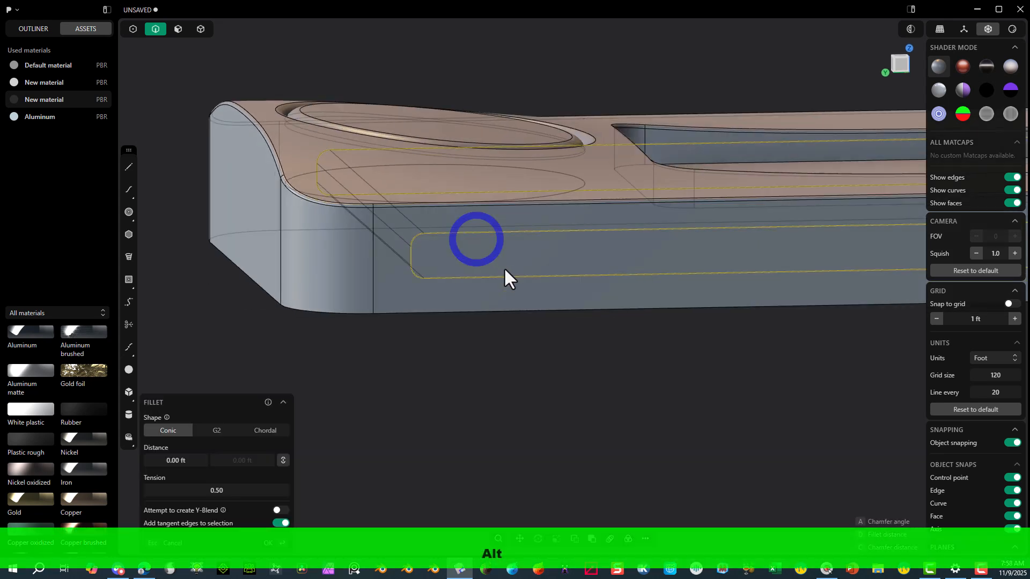
middle_click_drag(542, 317, 369, 327, "alt")
scroll(398, 340, "down", 4)
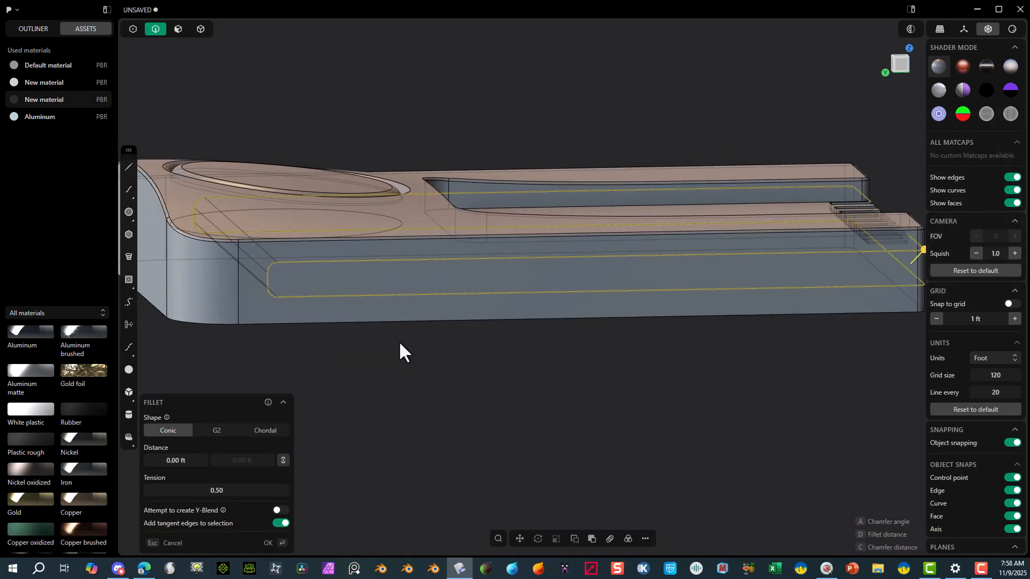
scroll(814, 390, "down", 3)
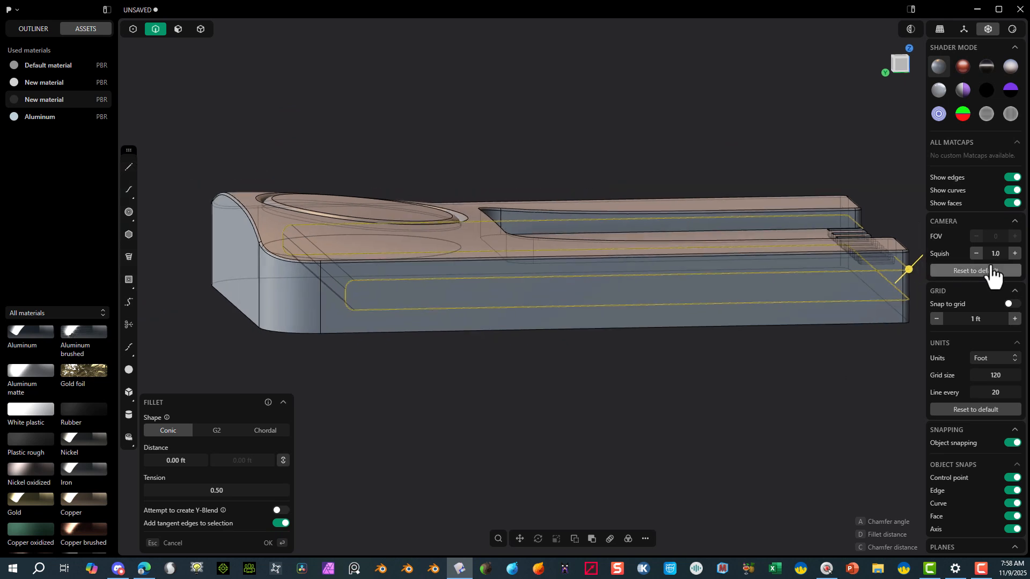
left_click_drag(907, 270, 910, 277)
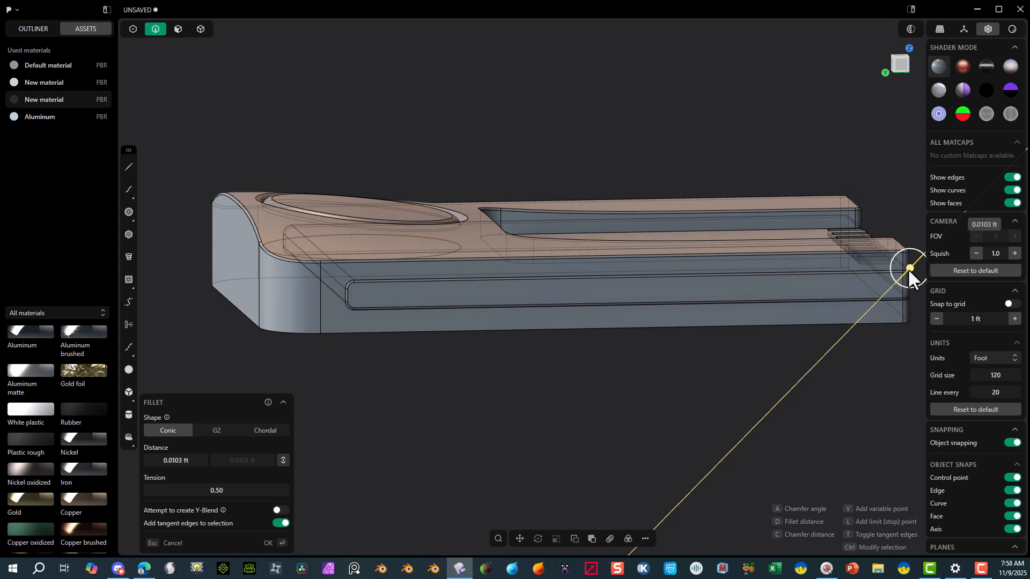
left_click(267, 542)
scroll(328, 410, "up", 2)
left_click(323, 360)
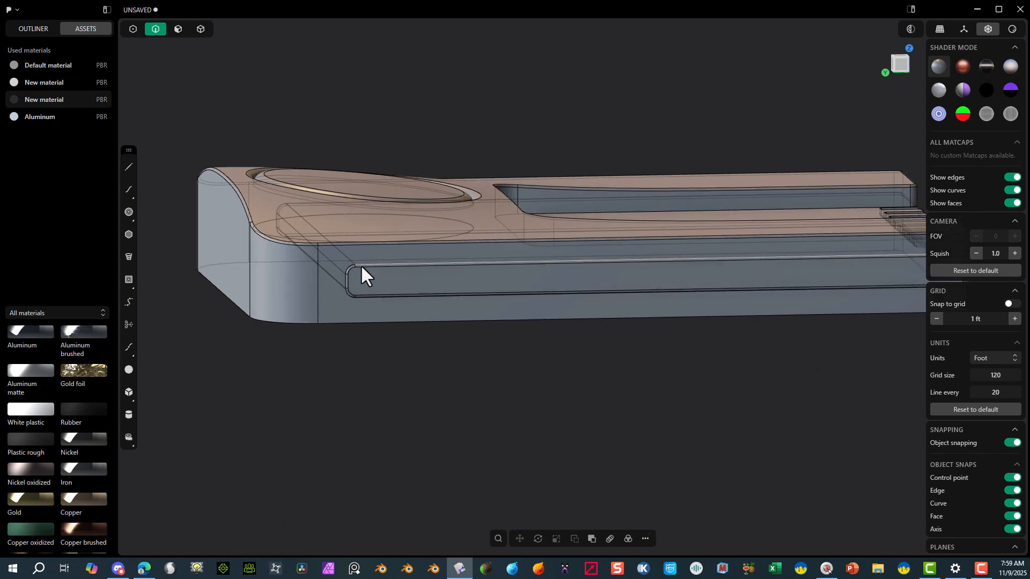
Fillet the outer shell's matching seam edges, including the slot's lower edge, with a conic distance of about 0.0122 ft.
scroll(362, 263, "up", 5)
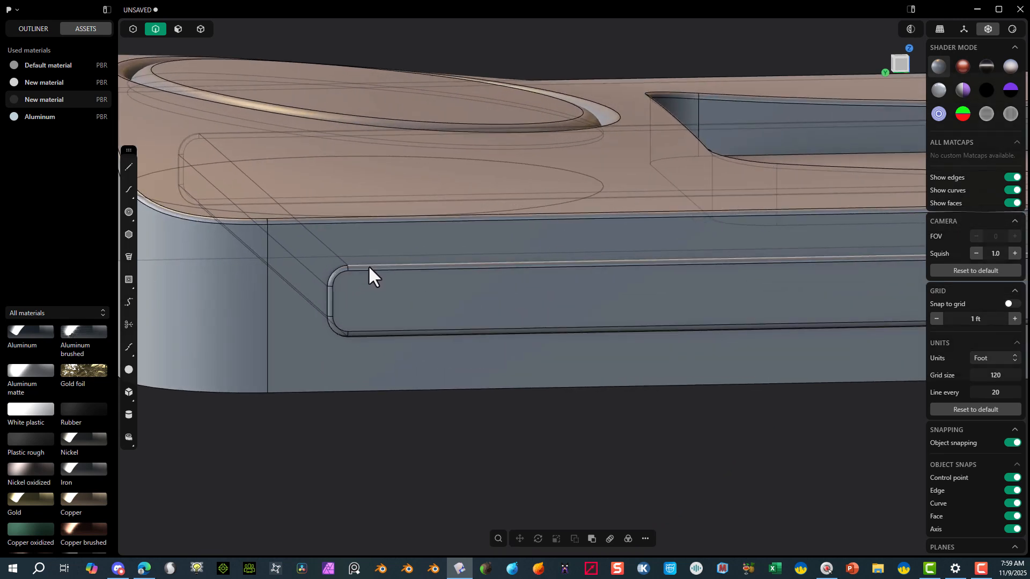
left_click(368, 265, "alt")
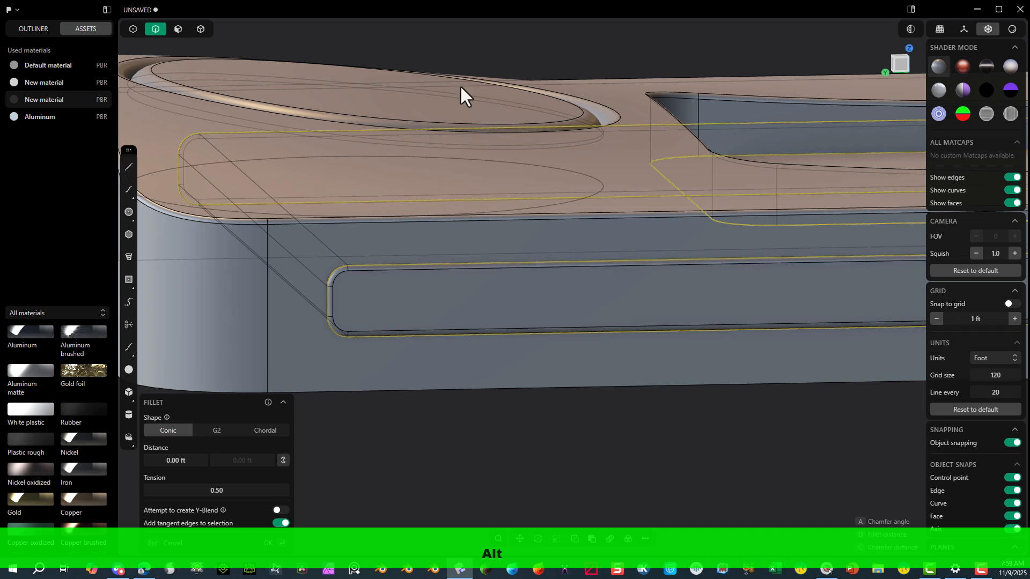
key("b")
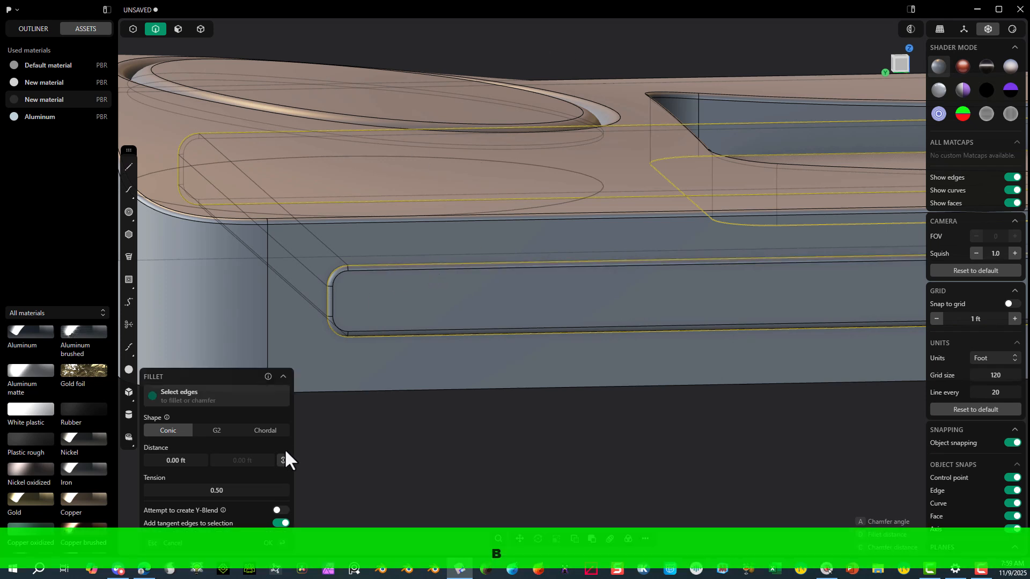
middle_click_drag(390, 344, 348, 239)
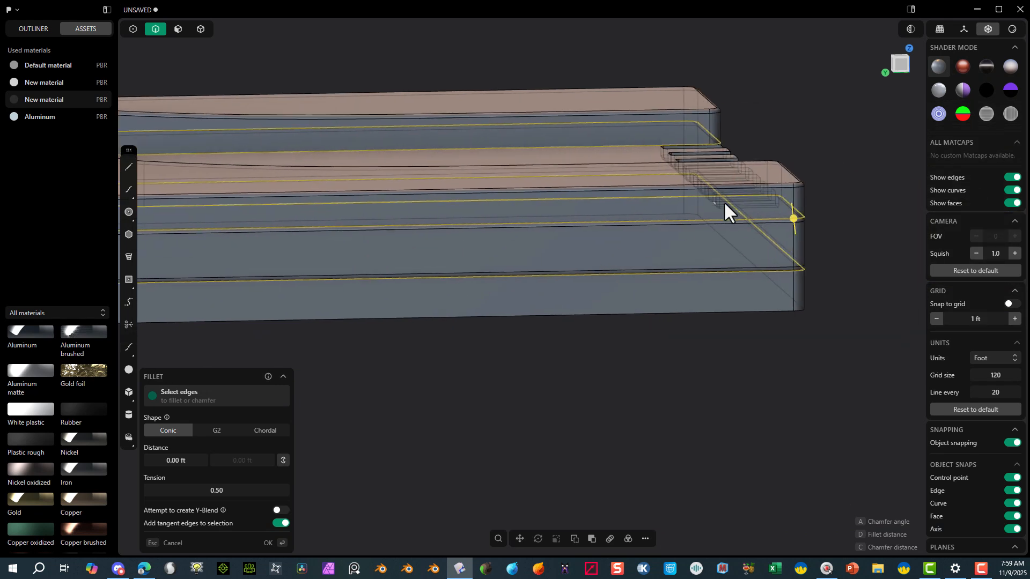
left_click(793, 217)
key("c")
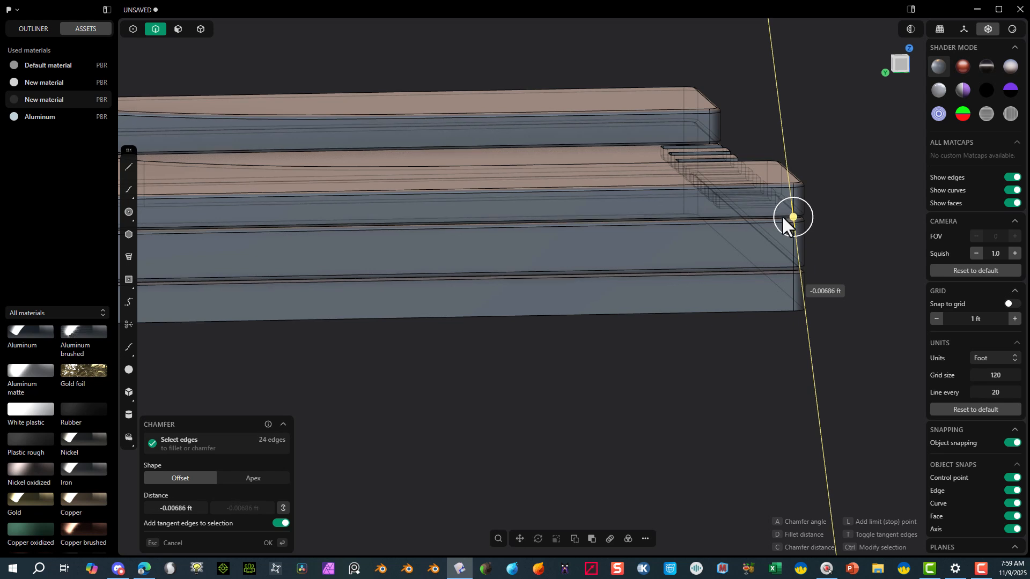
key("d")
left_click_drag(782, 221, 778, 224)
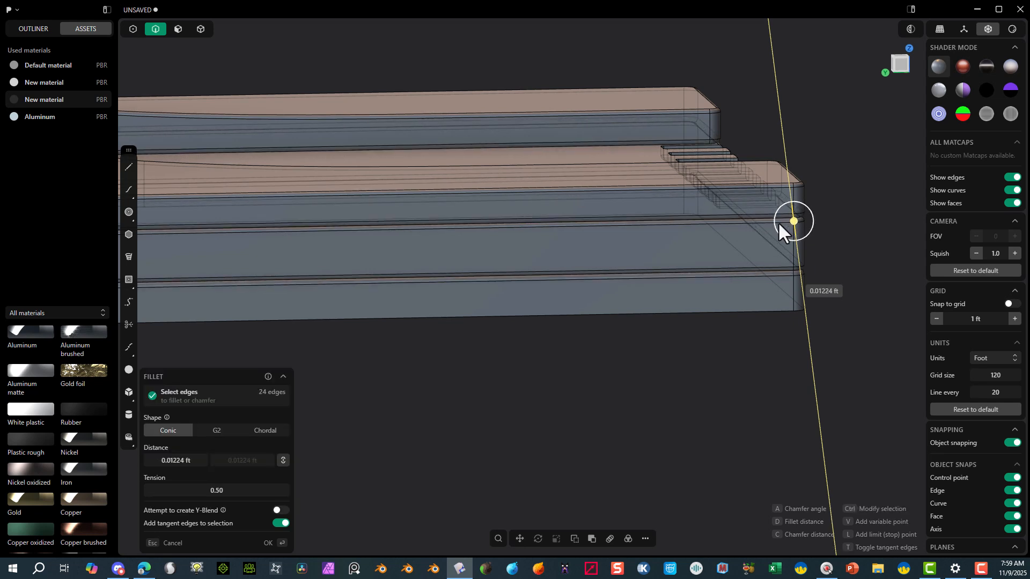
left_click(270, 542)
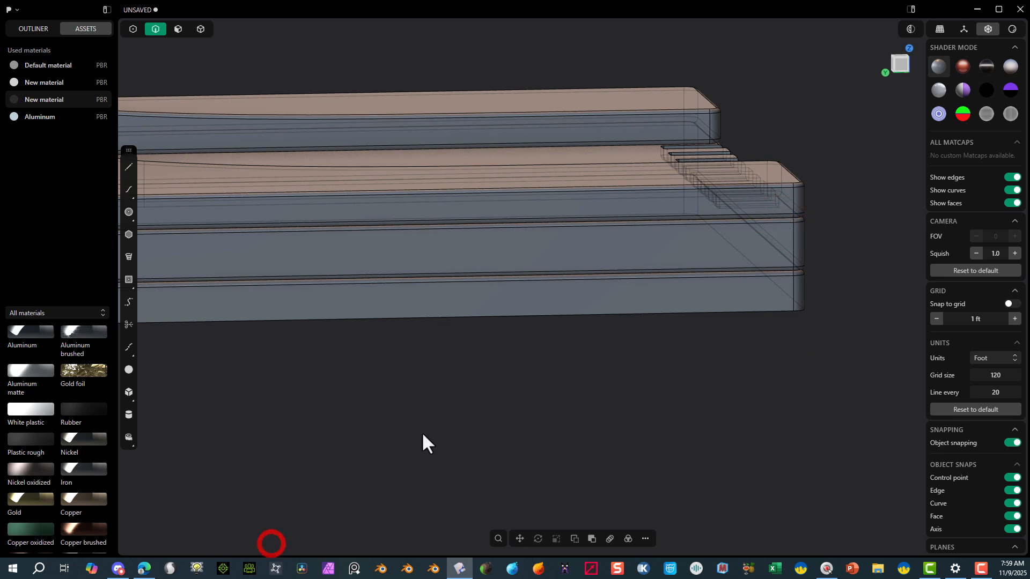
Return to render display, hide the edges and inspect the rounded seams around the slab's open-end corner.
scroll(476, 404, "down", 10)
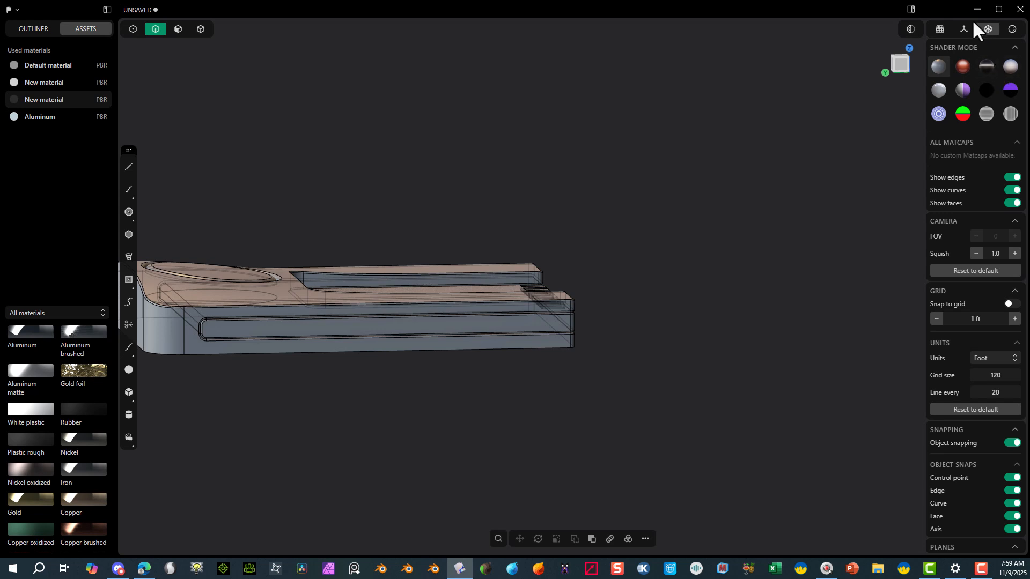
left_click(1012, 30)
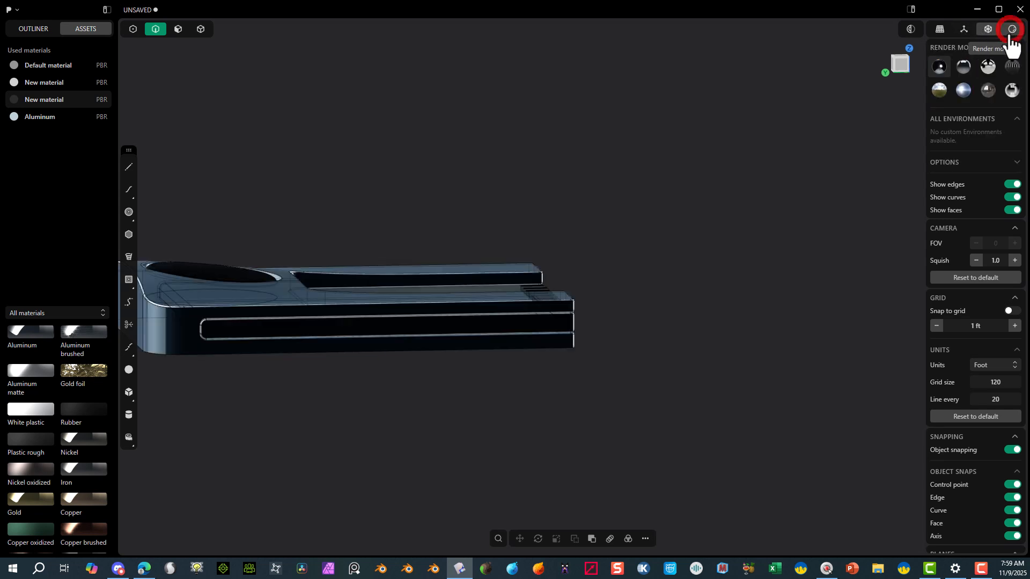
left_click(1012, 185)
middle_click_drag(901, 175, 503, 140)
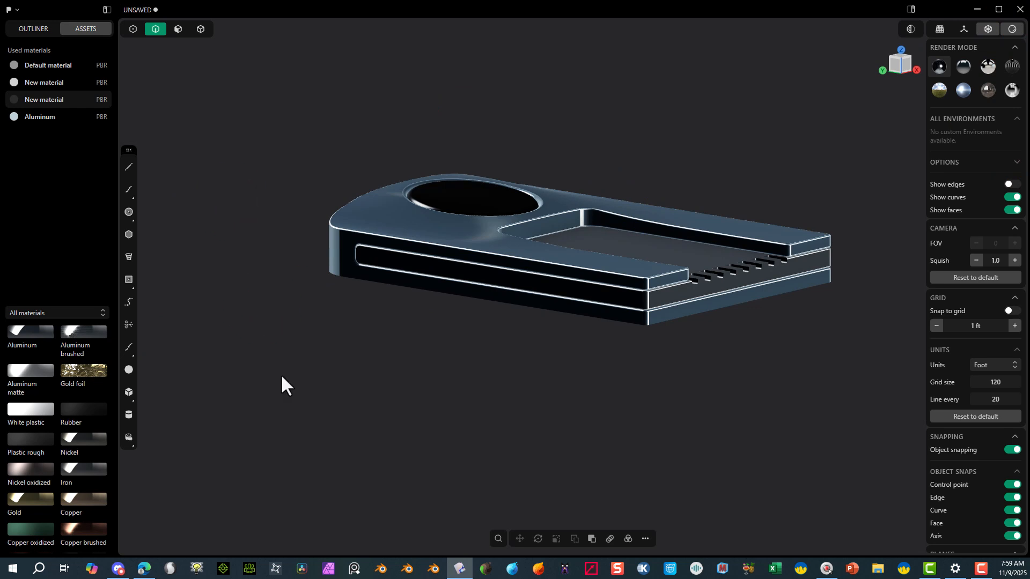
scroll(427, 347, "up", 6)
middle_click_drag(706, 186, 532, 298)
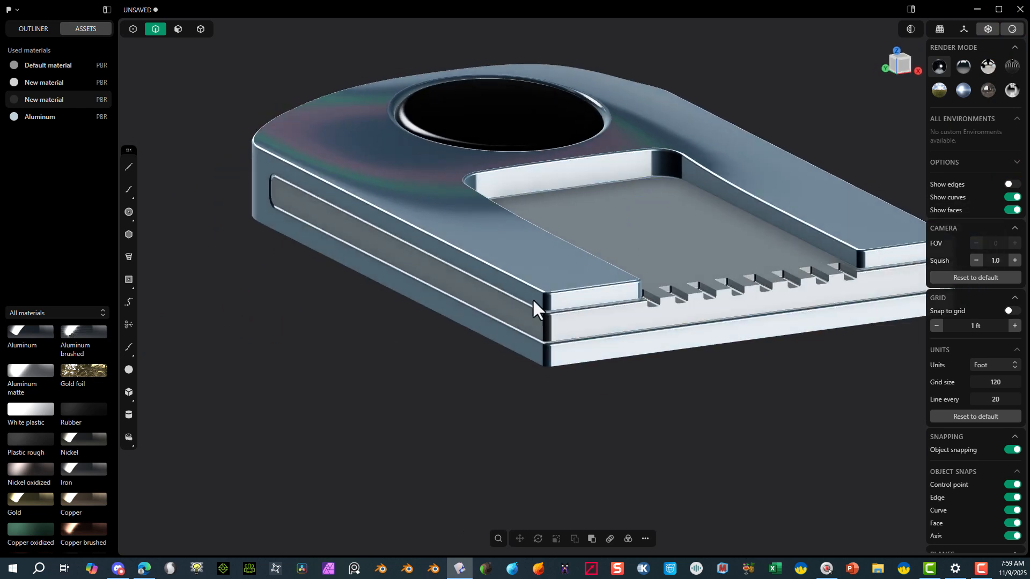
scroll(532, 298, "up", 2)
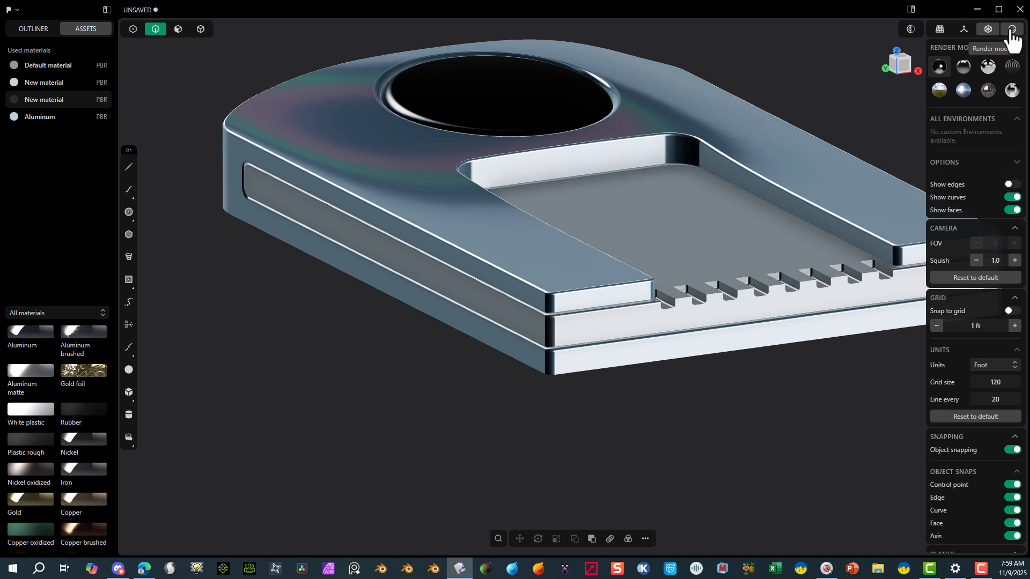
Preview the slab in matcap shading with the red matcap to examine the seams and grooves.
left_click(988, 29)
middle_click_drag(589, 114, 609, 100)
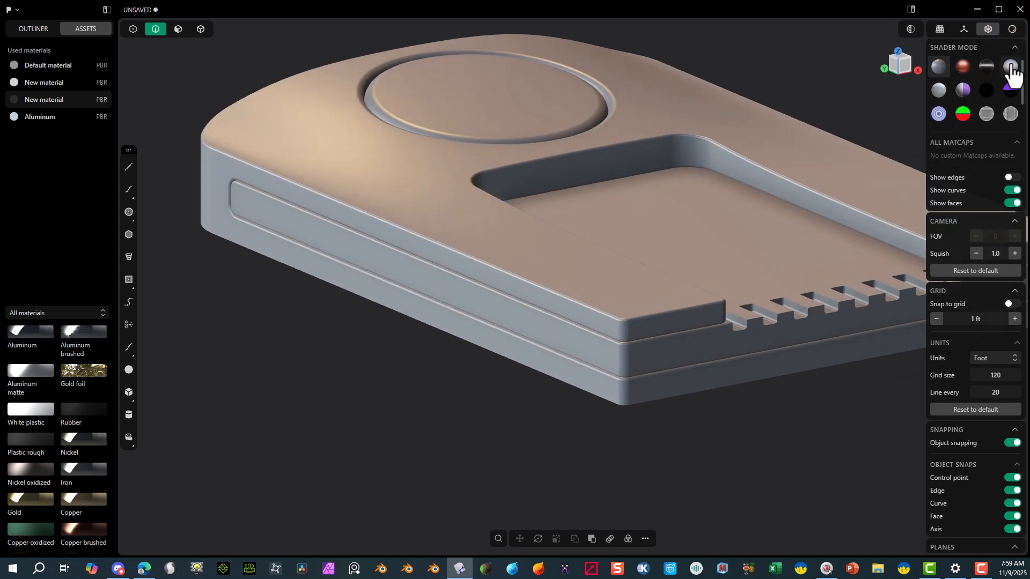
left_click(962, 67)
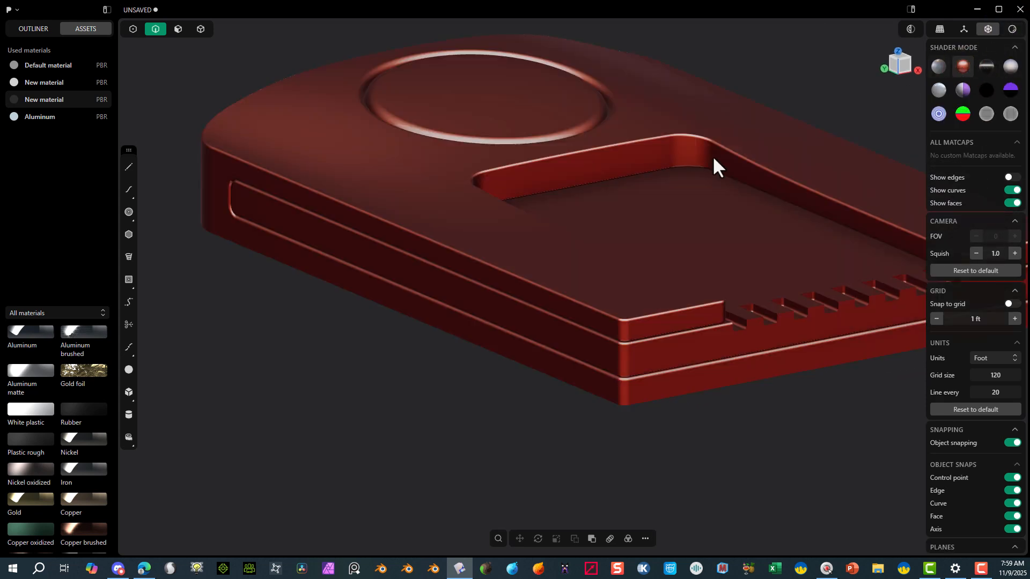
scroll(495, 290, "up", 3)
scroll(450, 336, "down", 5)
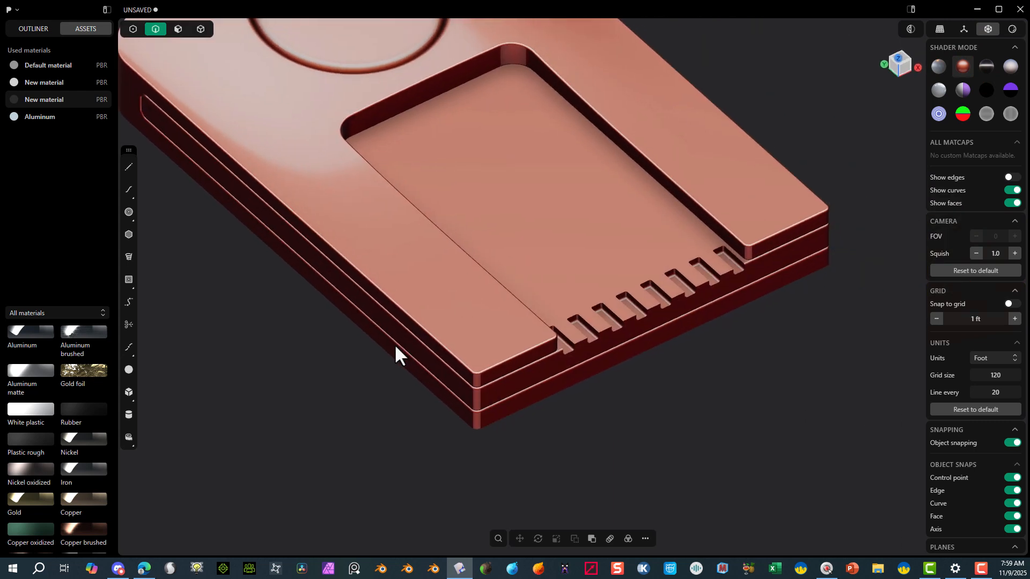
middle_click_drag(395, 352, 432, 268)
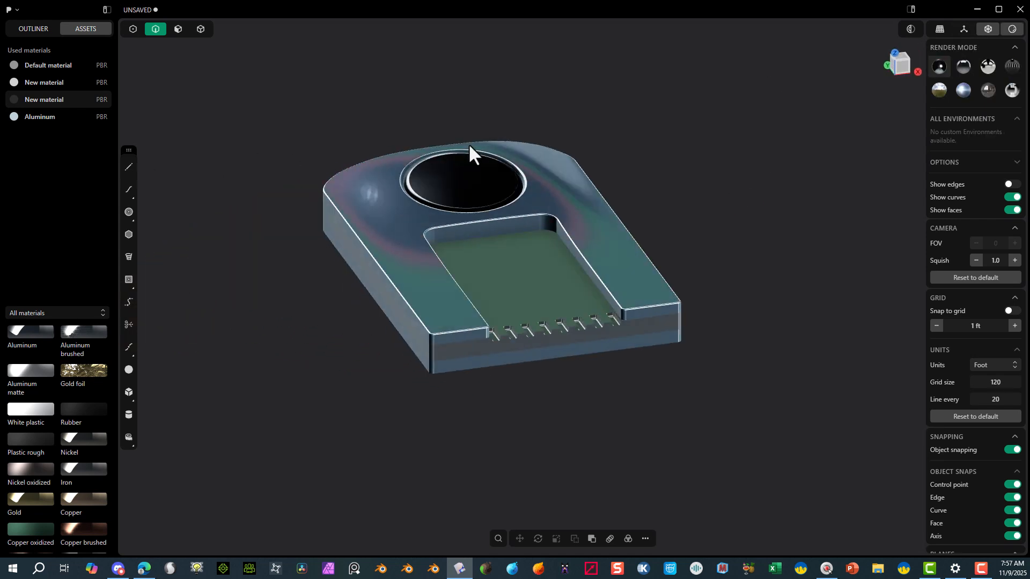
left_click(471, 145)
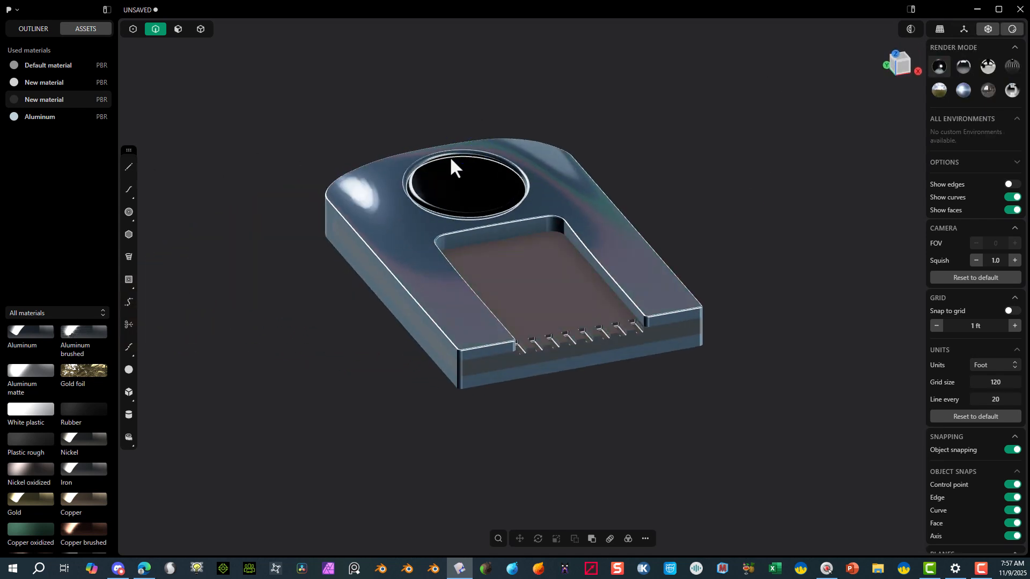
scroll(657, 153, "up", 3)
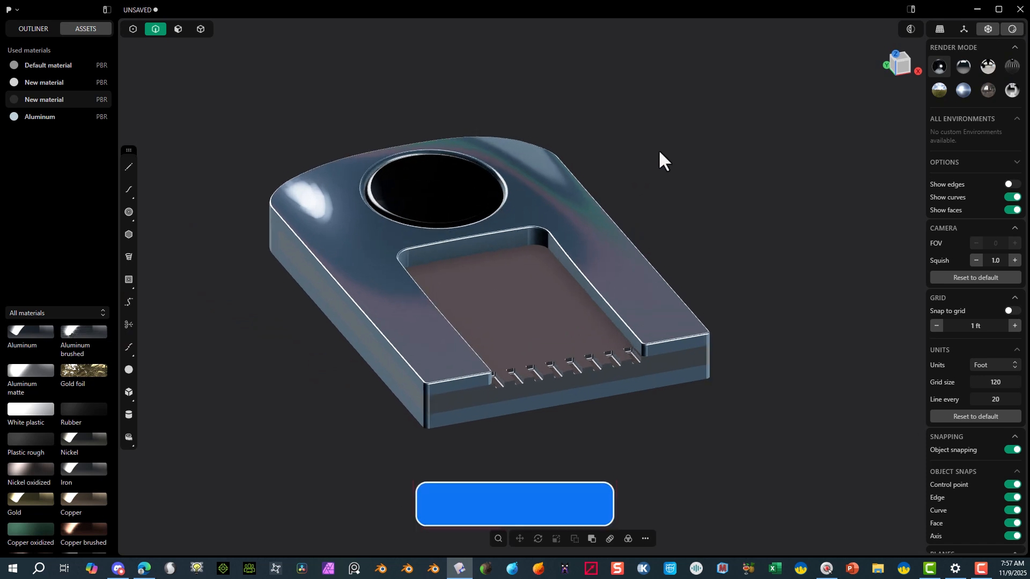
middle_click_drag(667, 195, 653, 228)
right_click_drag(653, 232, 767, 186)
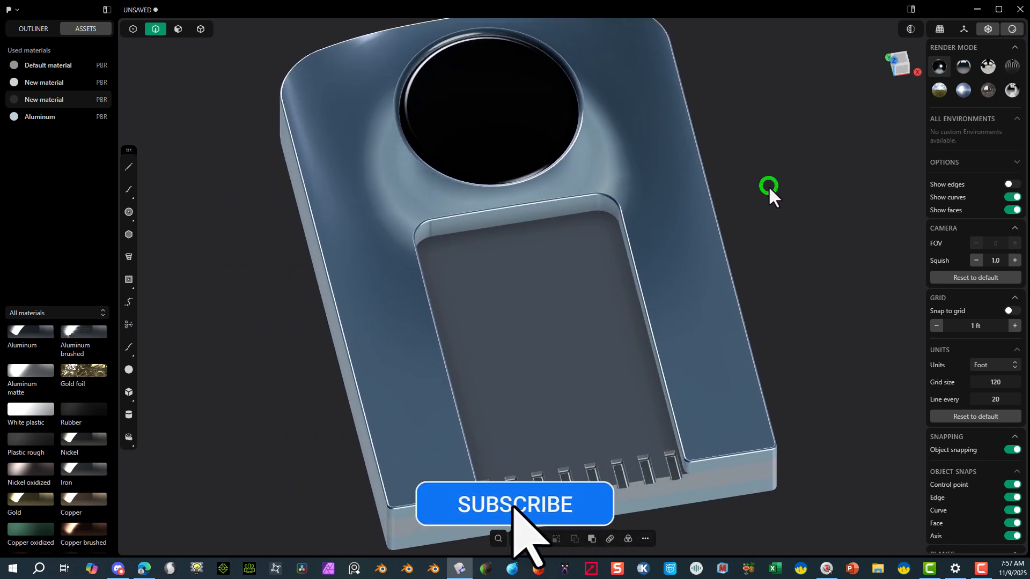
scroll(754, 187, "down", 2)
middle_click_drag(753, 187, 786, 130)
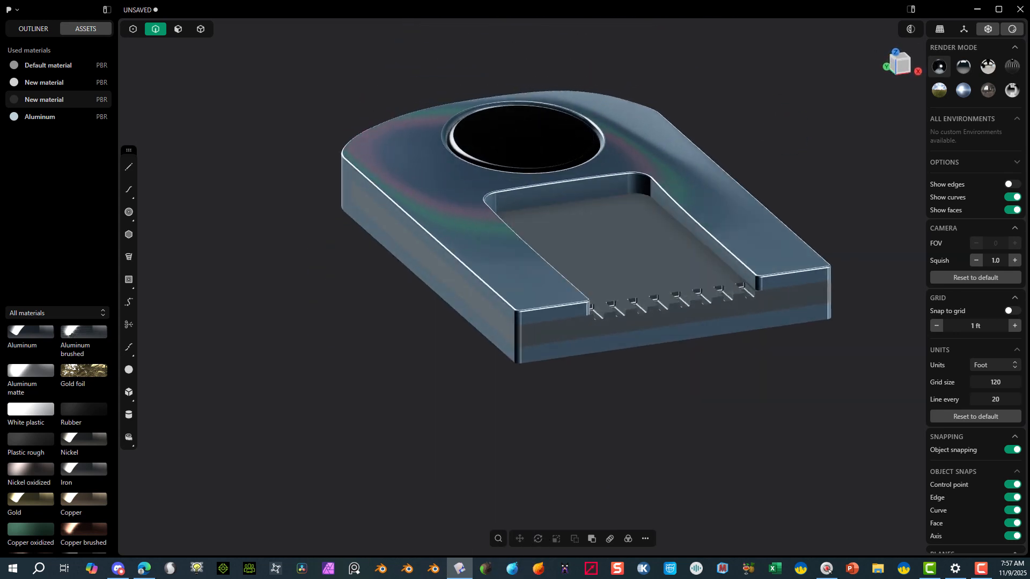